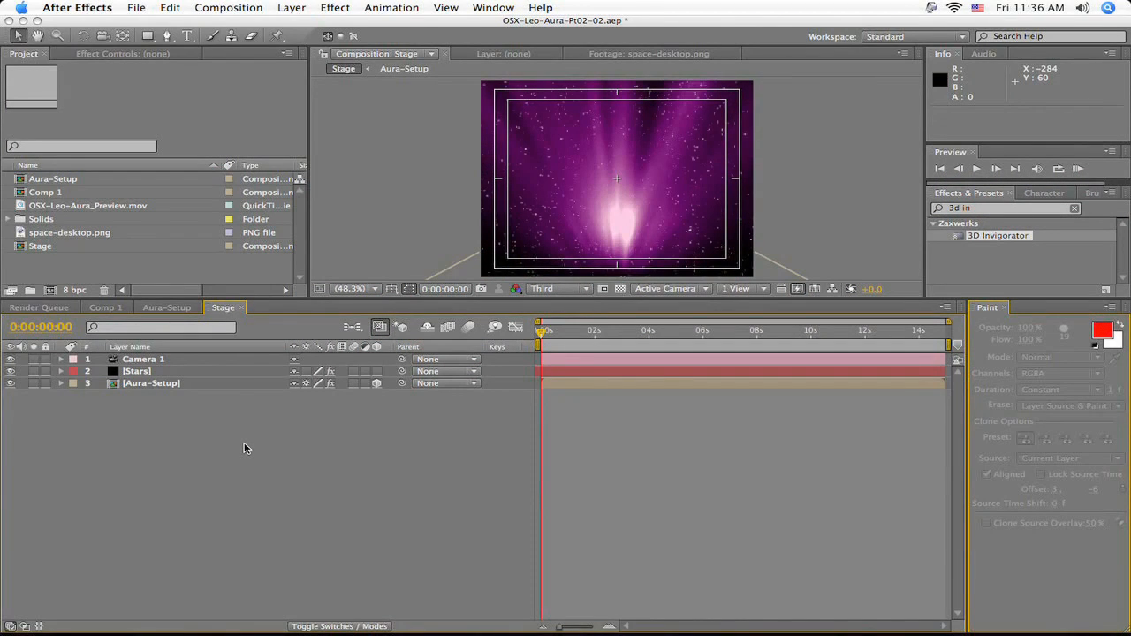
- Add a new 720 × 576 px black solid named "+" and apply the 3D Invigorator effect to it
key("super+y")
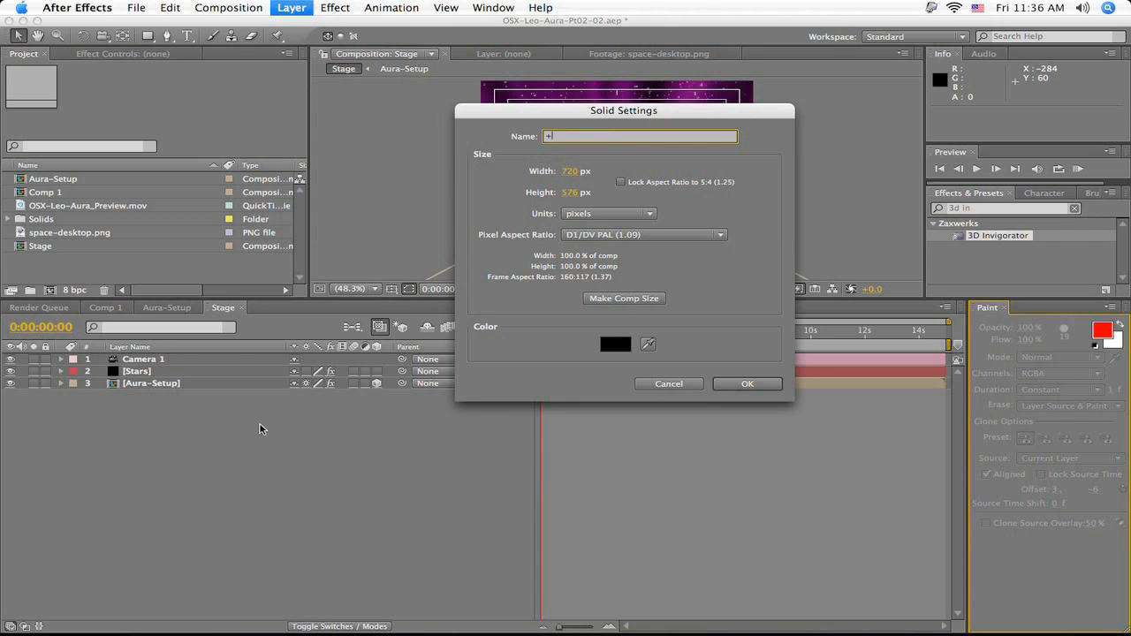
left_click(748, 383)
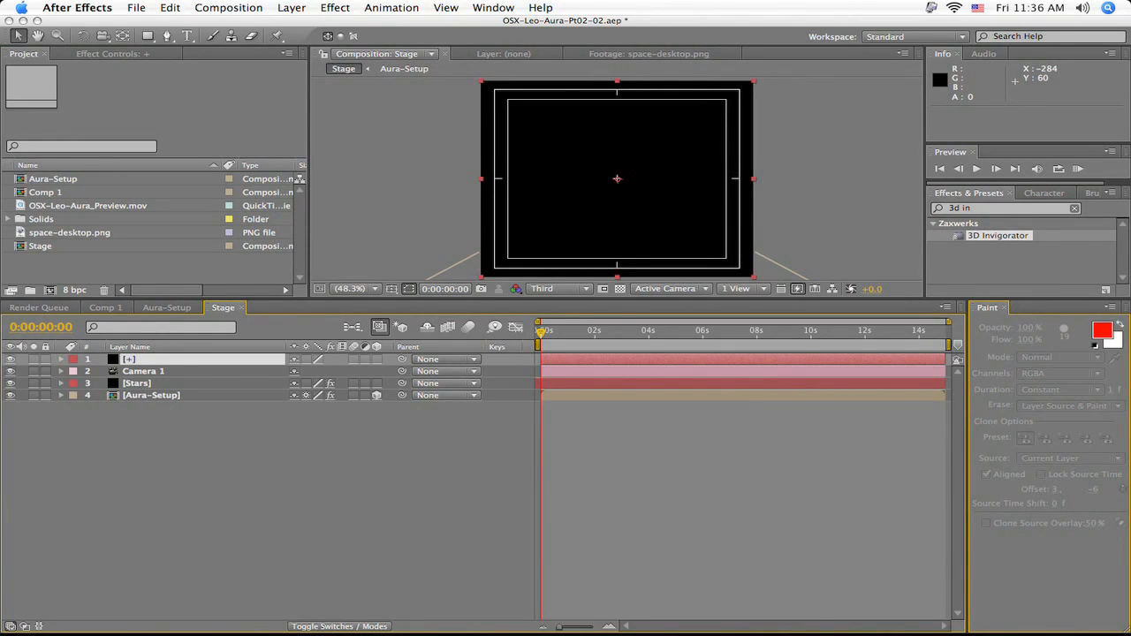
left_click_drag(979, 239, 851, 361)
left_click_drag(579, 156, 625, 109)
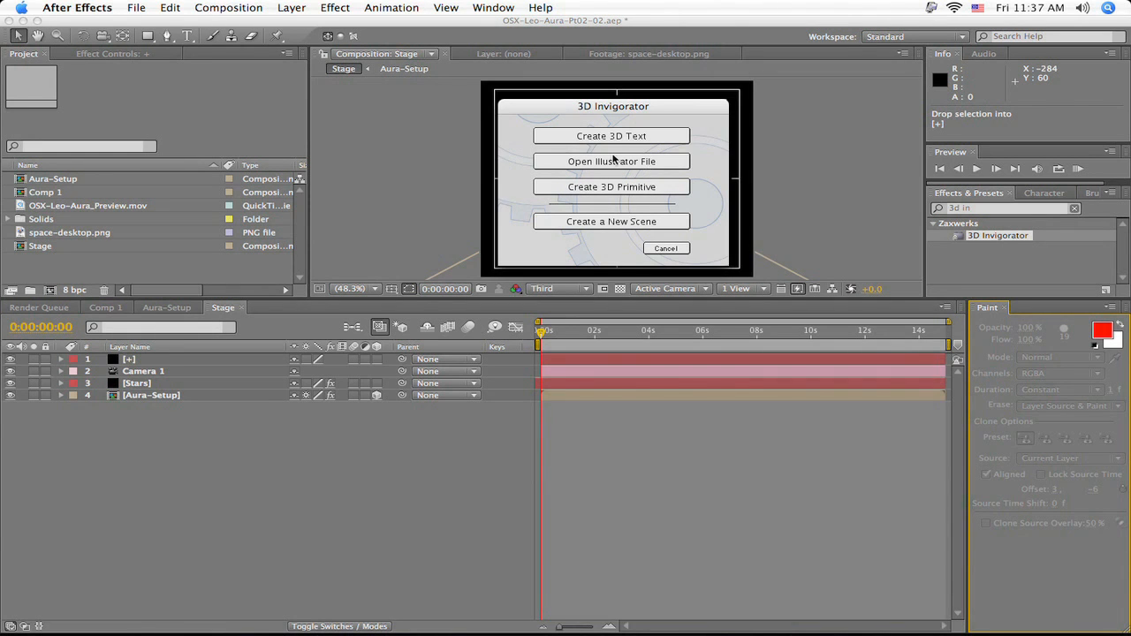
- Create a 3D text object reading "+" in Arial Bold, size 72, and narrow its text block to just around the character
left_click(616, 139)
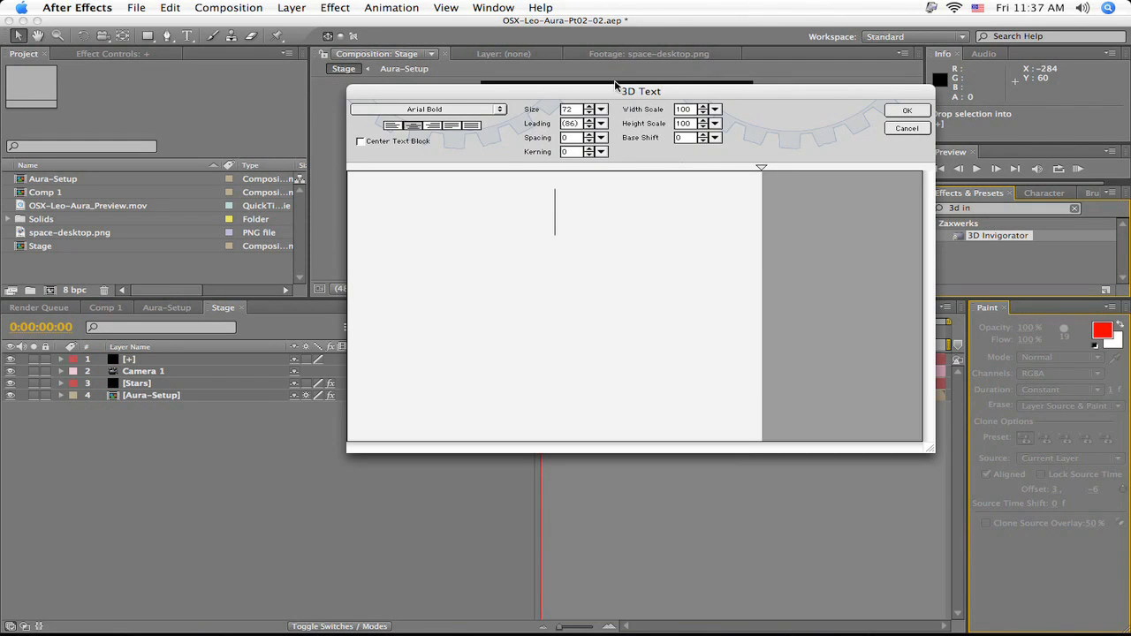
left_click_drag(624, 91, 627, 89)
left_click(585, 203)
type("+")
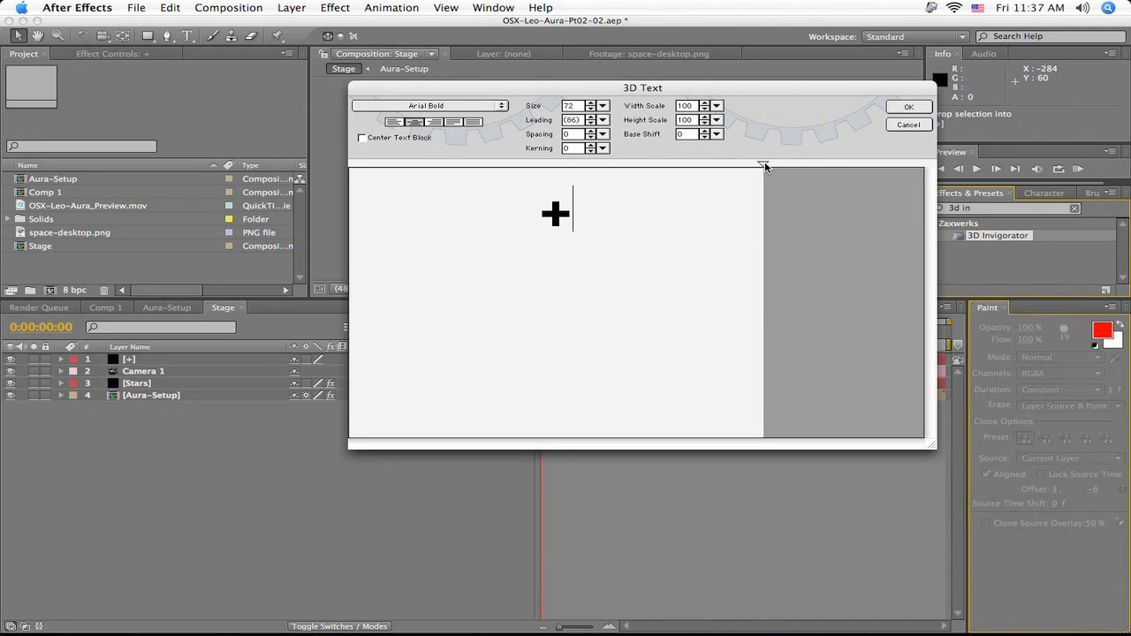
mouse_move(765, 166)
left_mouse_down()
mouse_move(919, 175)
mouse_move(407, 192)
mouse_move(447, 190)
left_mouse_up()
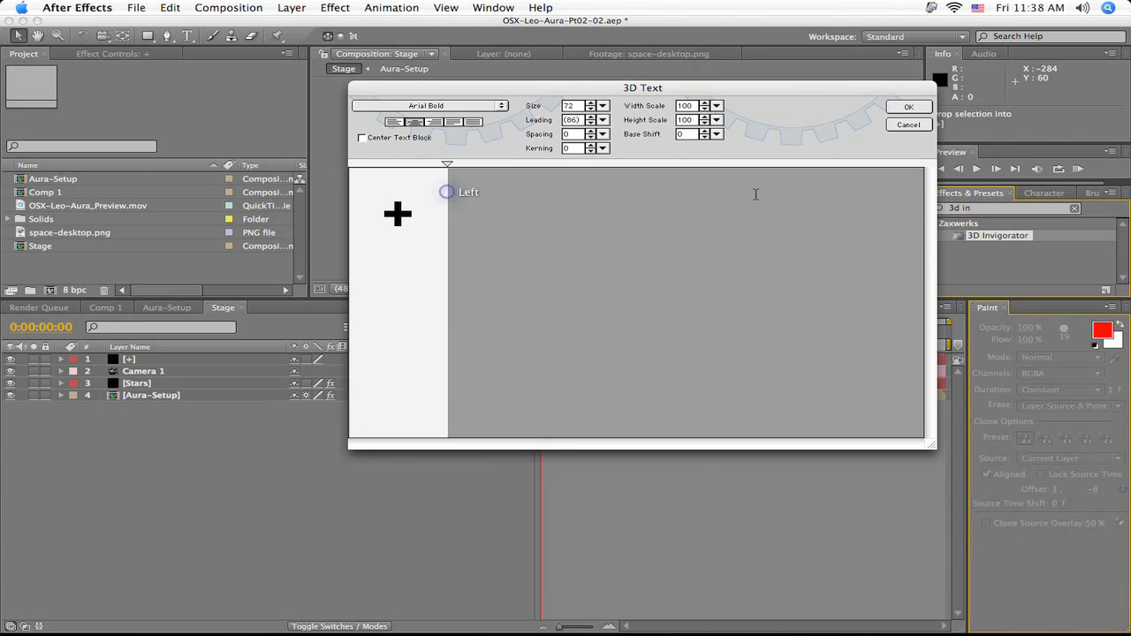
left_click(907, 108)
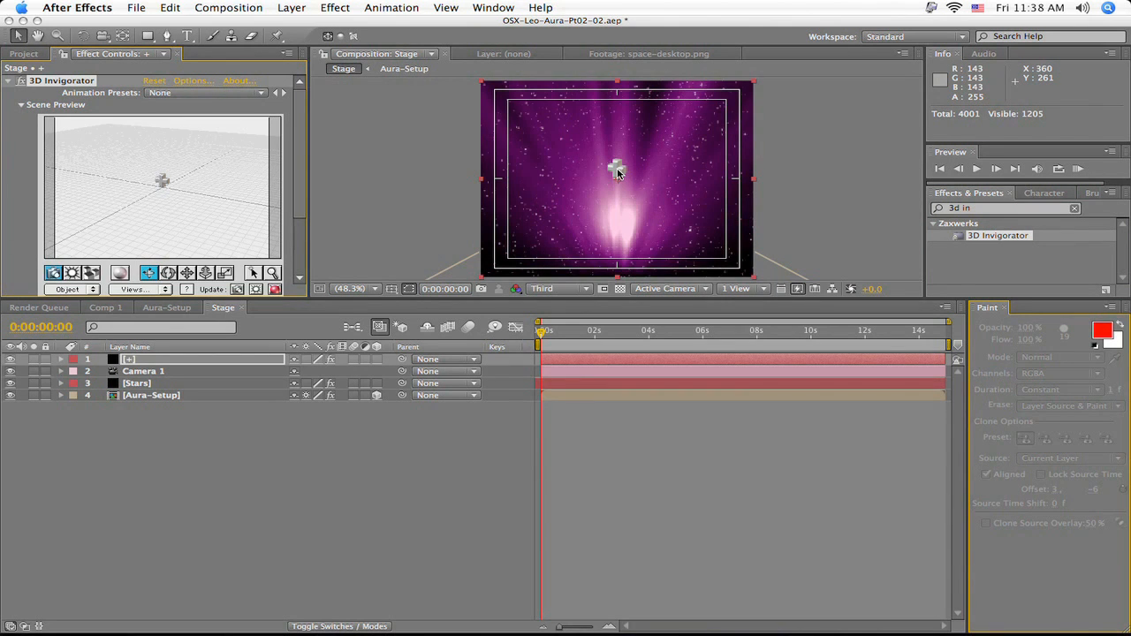
- Orbit the effect's camera around the plus sign in the scene preview
left_click(298, 110)
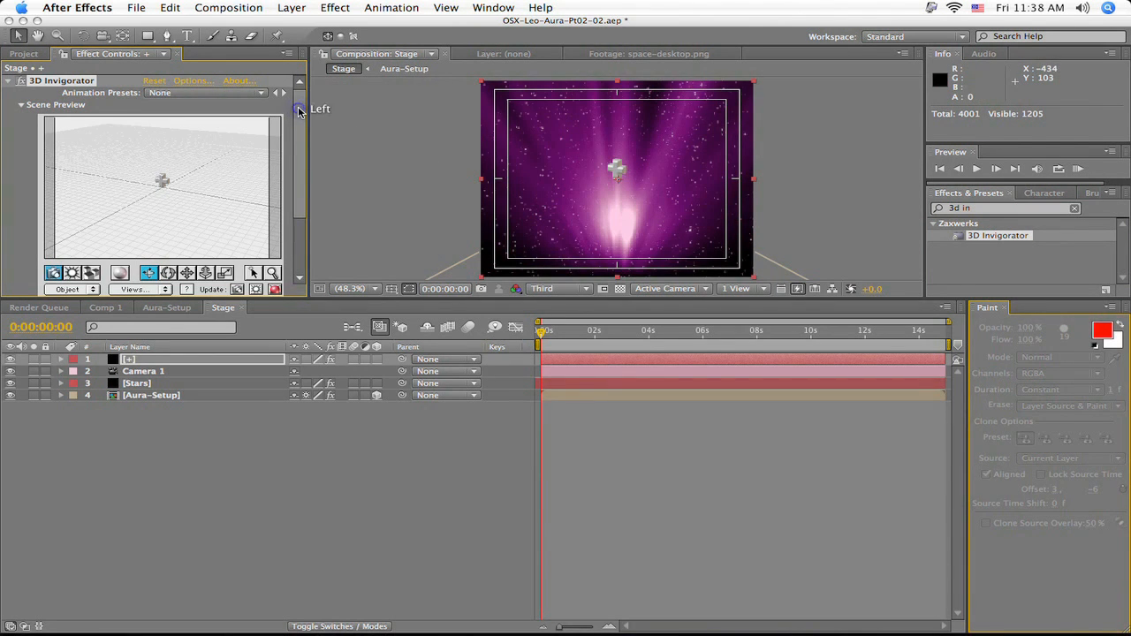
left_click(298, 110)
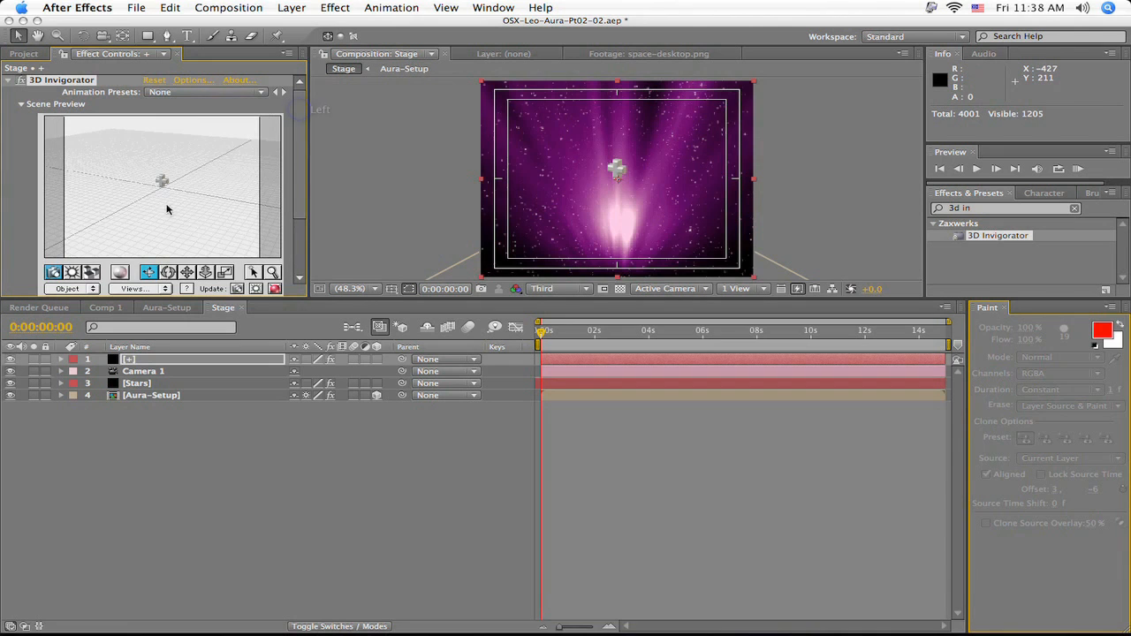
mouse_move(151, 203)
left_mouse_down()
mouse_move(195, 207)
mouse_move(204, 192)
mouse_move(159, 202)
mouse_move(209, 203)
left_mouse_up()
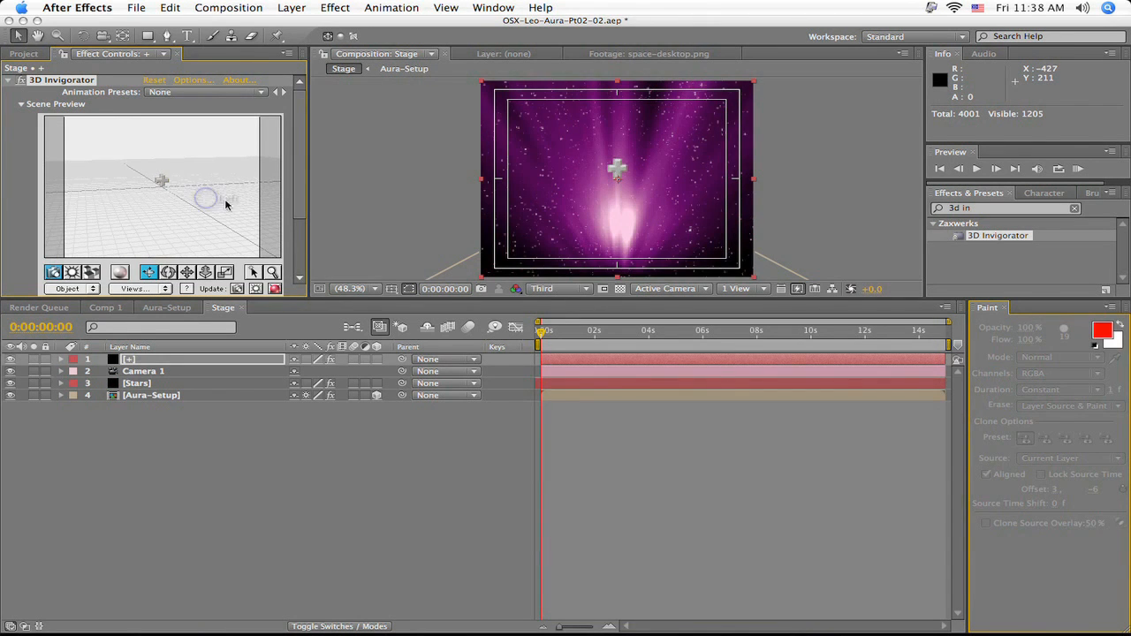
- Try the Use Comp Camera option on the 3D Invigorator effect and turn it off again
left_click_drag(302, 180, 304, 234)
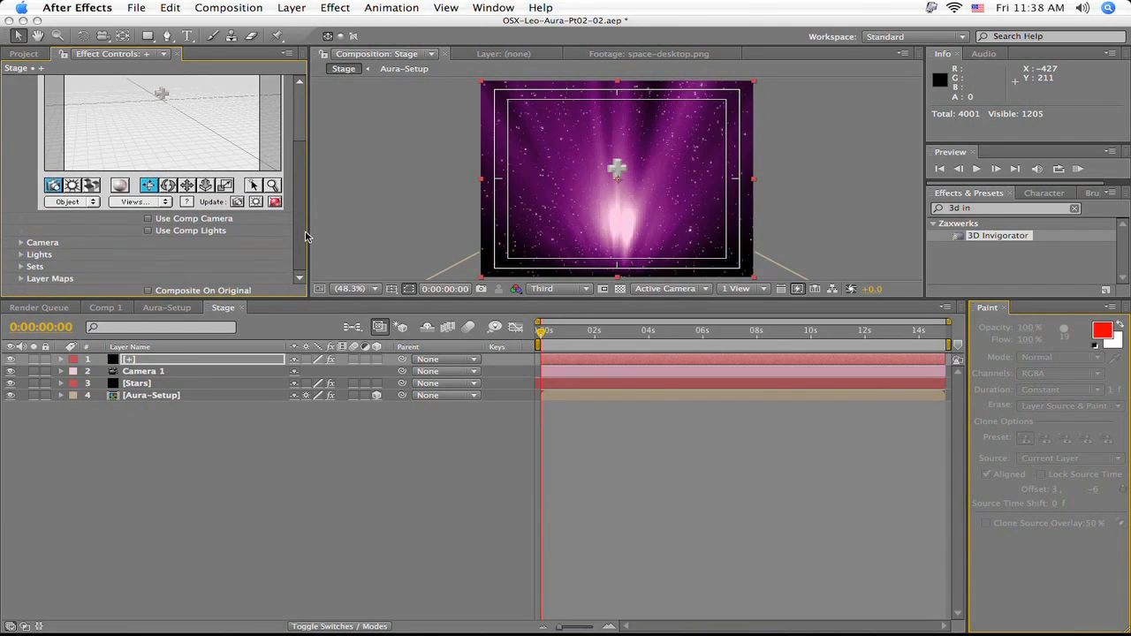
left_click(147, 220)
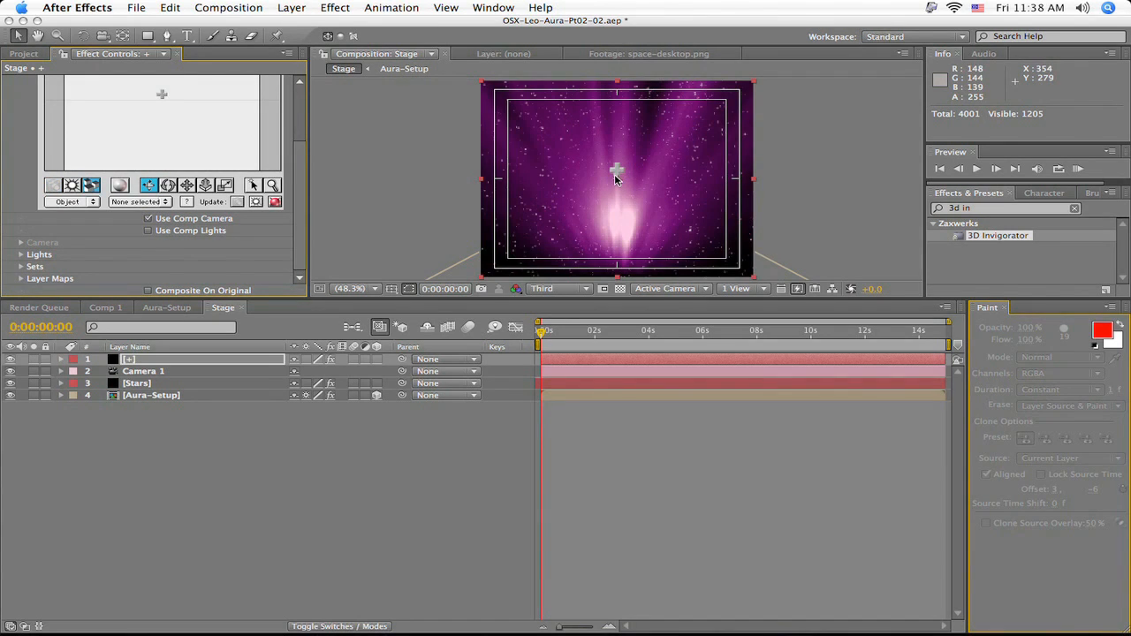
left_click(149, 220)
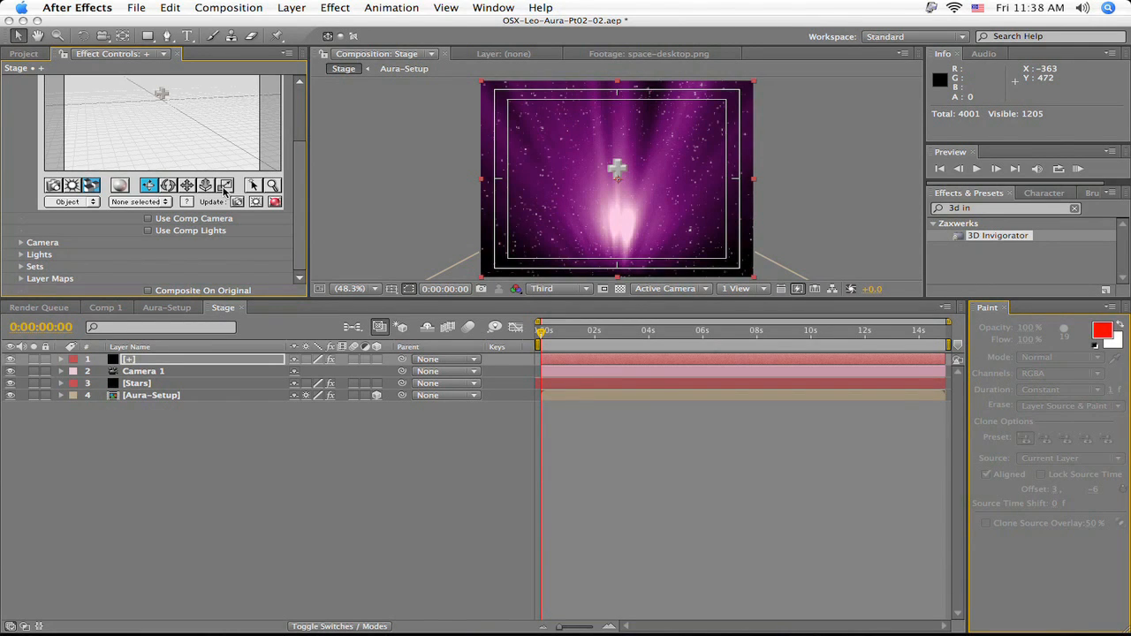
- Open the 3D Invigorator set-up window for the plus sign
scroll(223, 189, "up", 4)
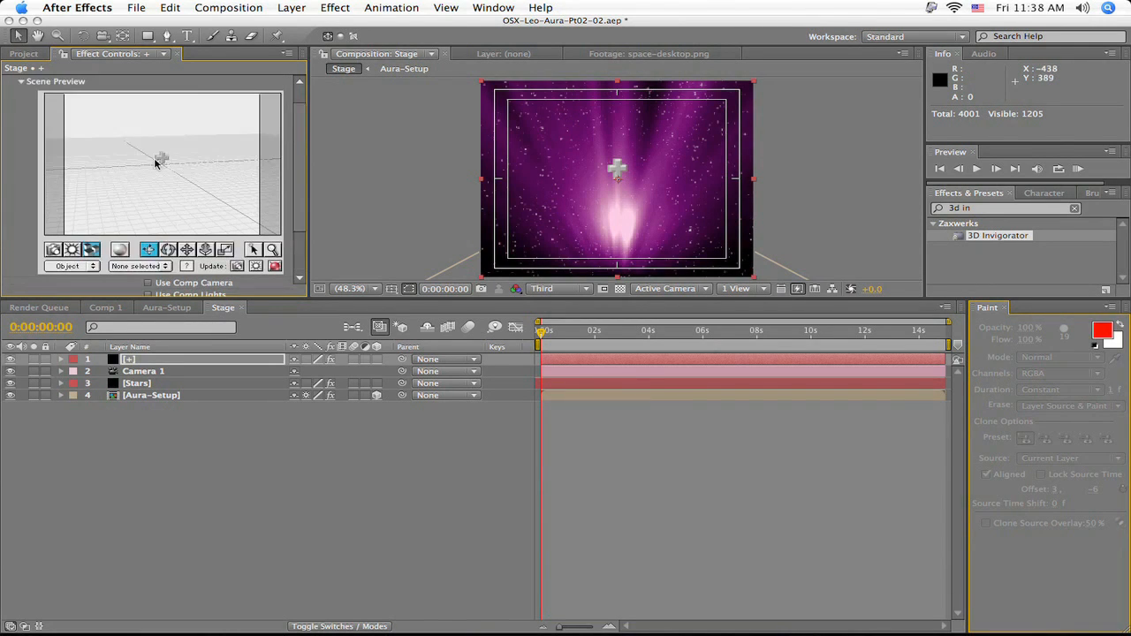
left_click(274, 266)
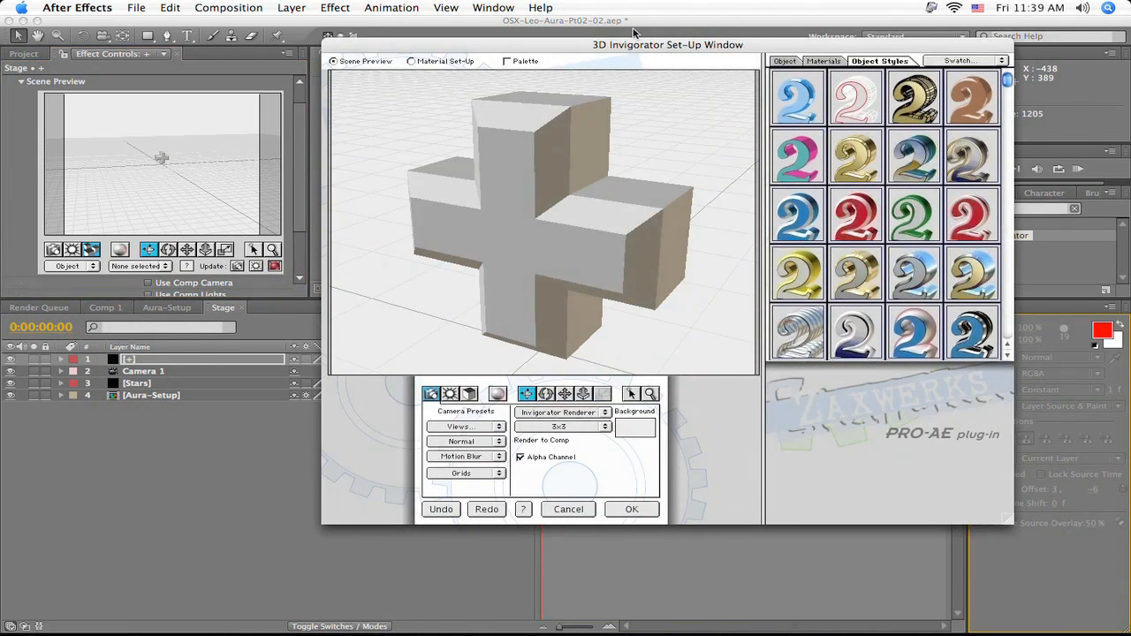
left_click_drag(631, 44, 552, 40)
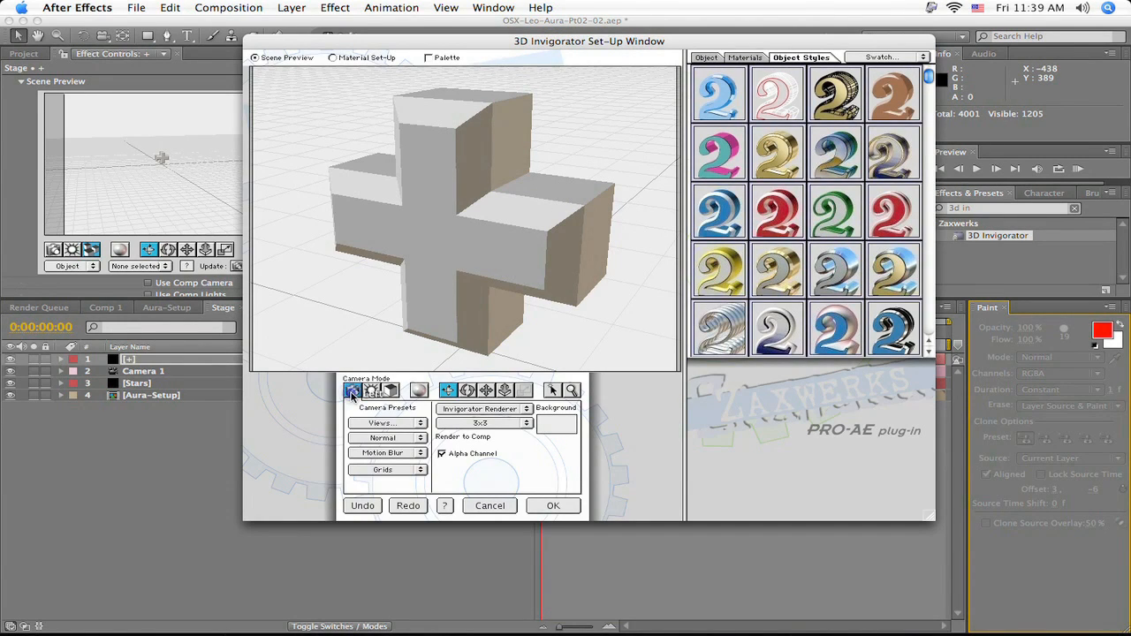
- Try the High Right, Low Right and Right camera views on the plus sign, ending on the High Right preset
left_click(385, 424)
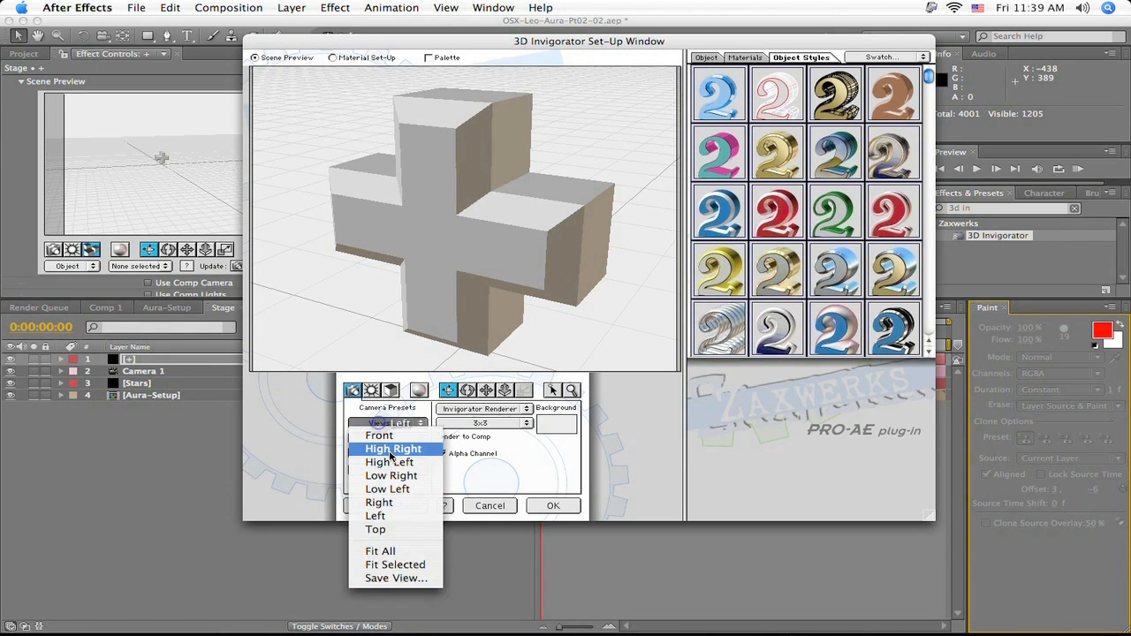
left_click(389, 448)
left_click(385, 424)
left_click(389, 476)
left_click(386, 425)
left_click(380, 502)
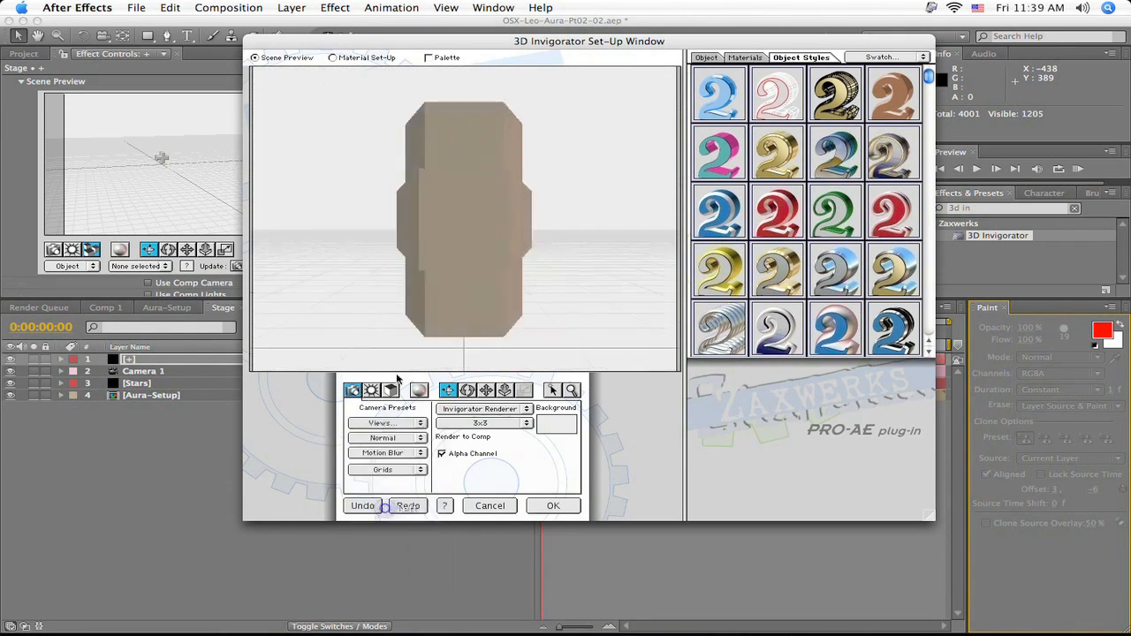
left_click(390, 424)
left_click(398, 448)
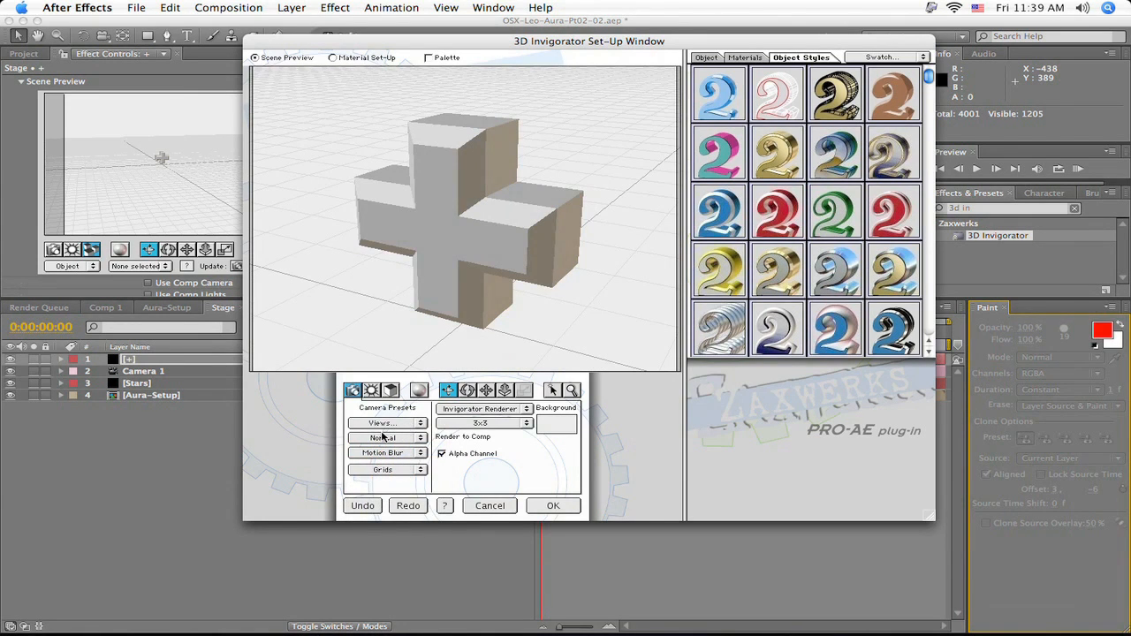
left_click(389, 425)
left_click(393, 422)
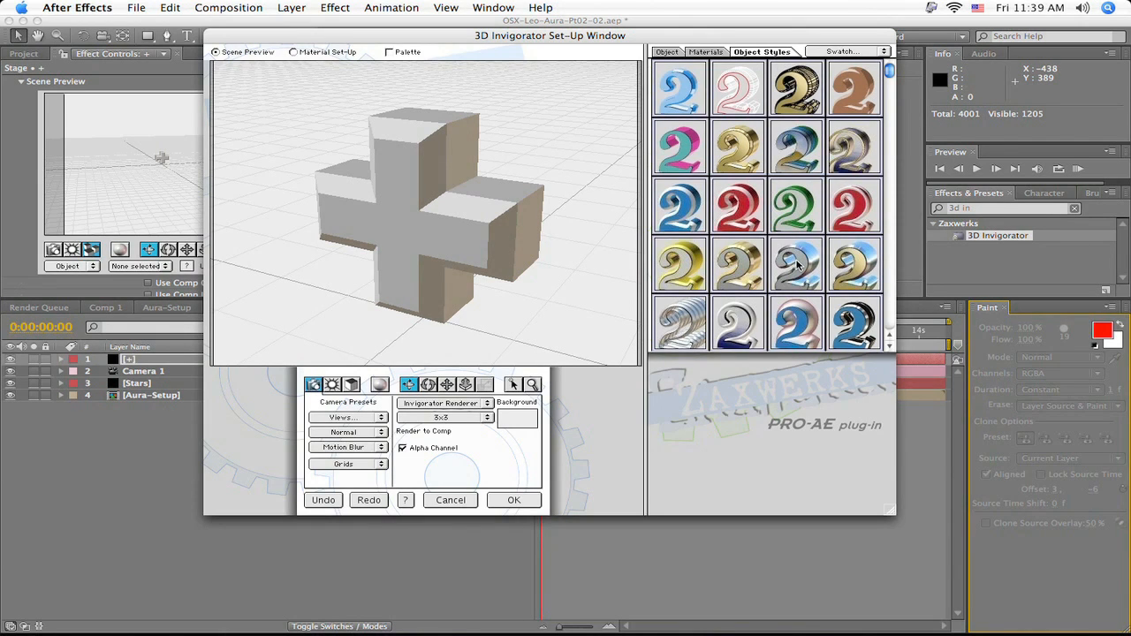
- Browse the available object styles and materials for the plus sign
left_click(741, 220)
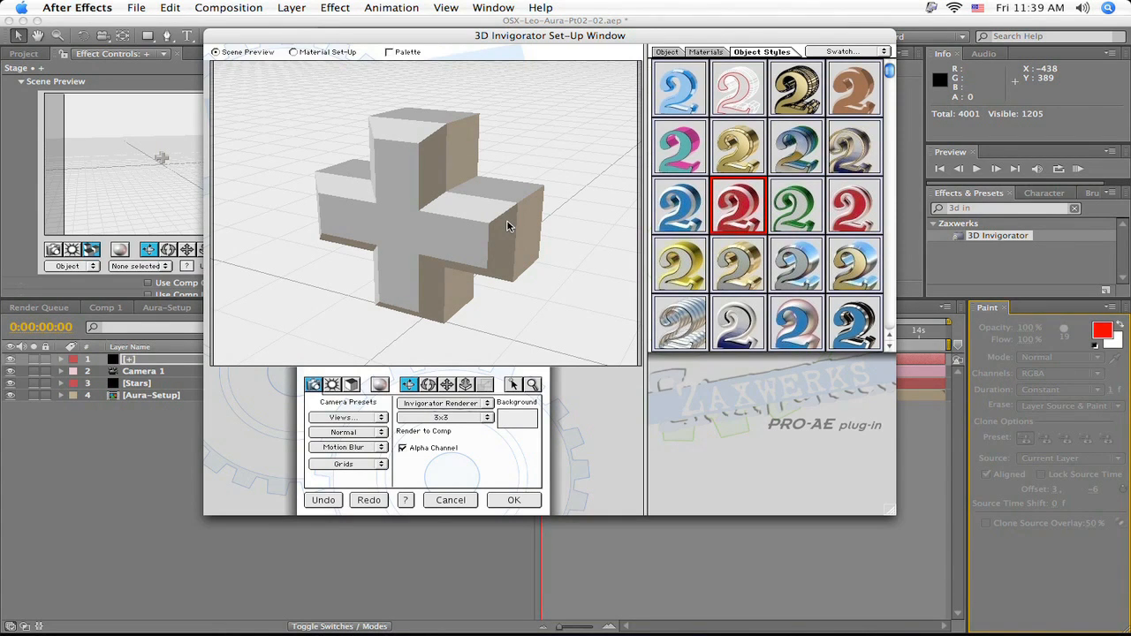
left_click(703, 53)
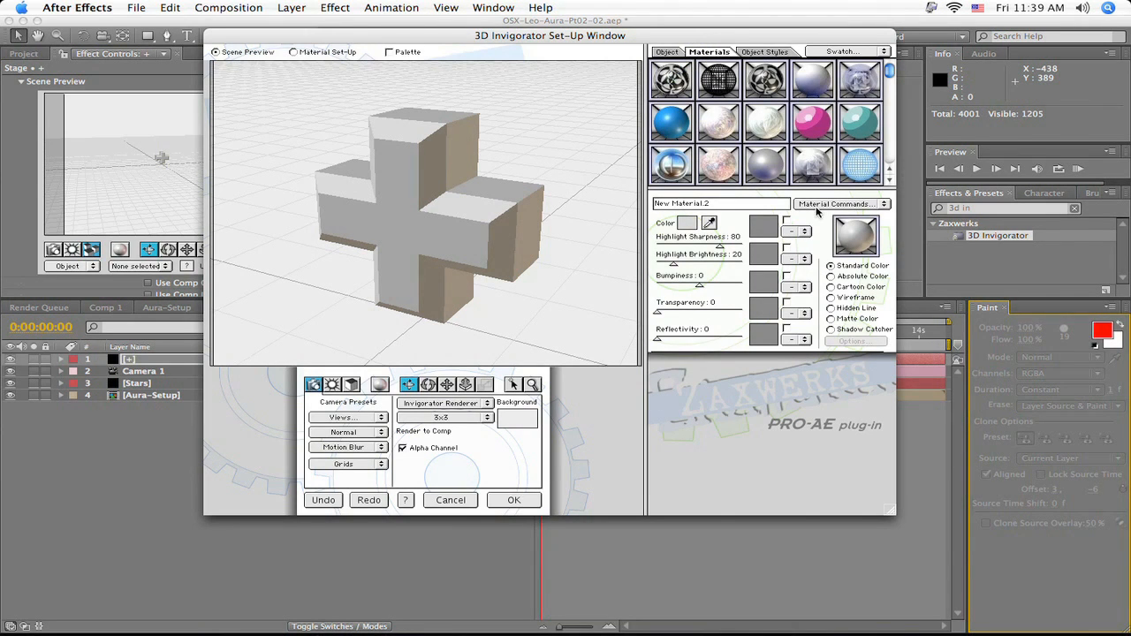
left_click(759, 52)
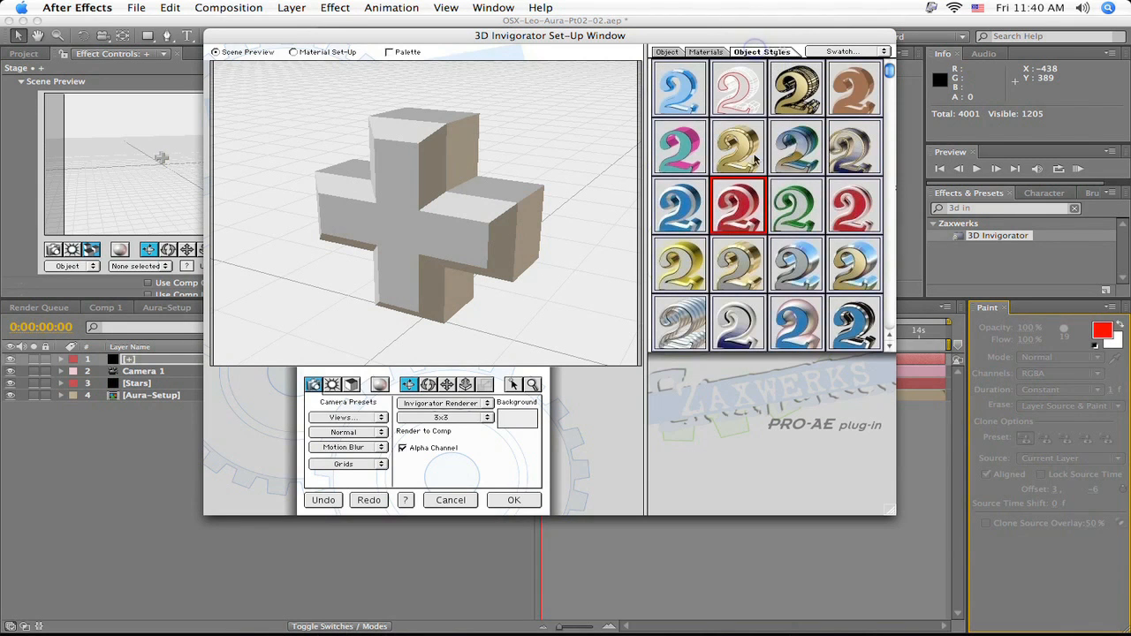
left_click(716, 54)
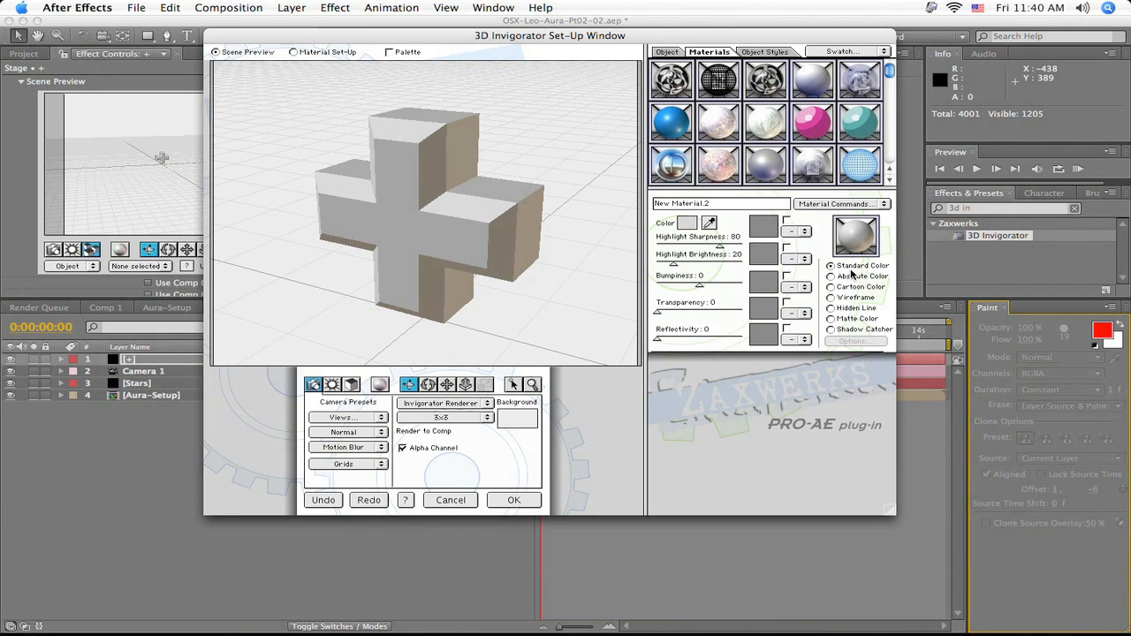
- Select the plus sign to show its object settings and review its text in the 3D text editor
left_click(668, 53)
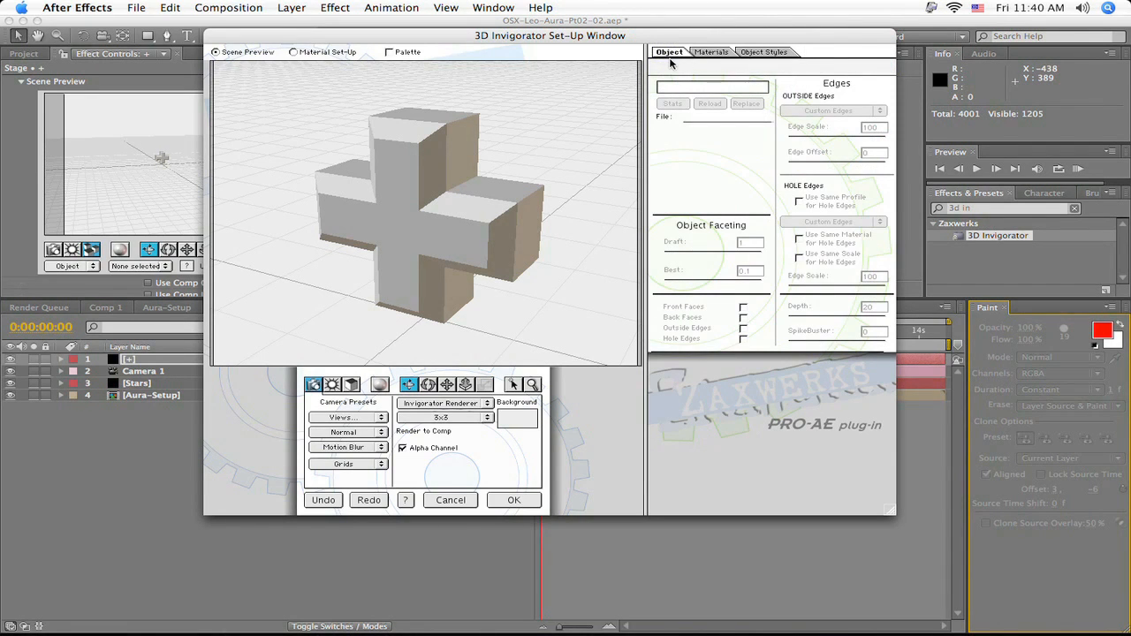
left_click(436, 239)
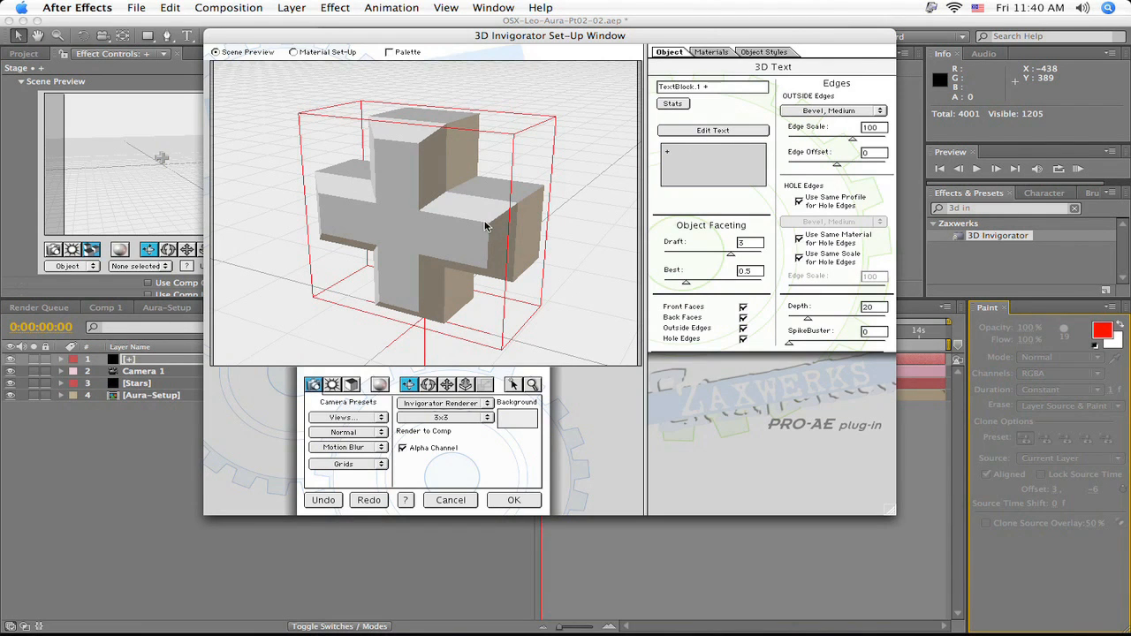
left_click(704, 133)
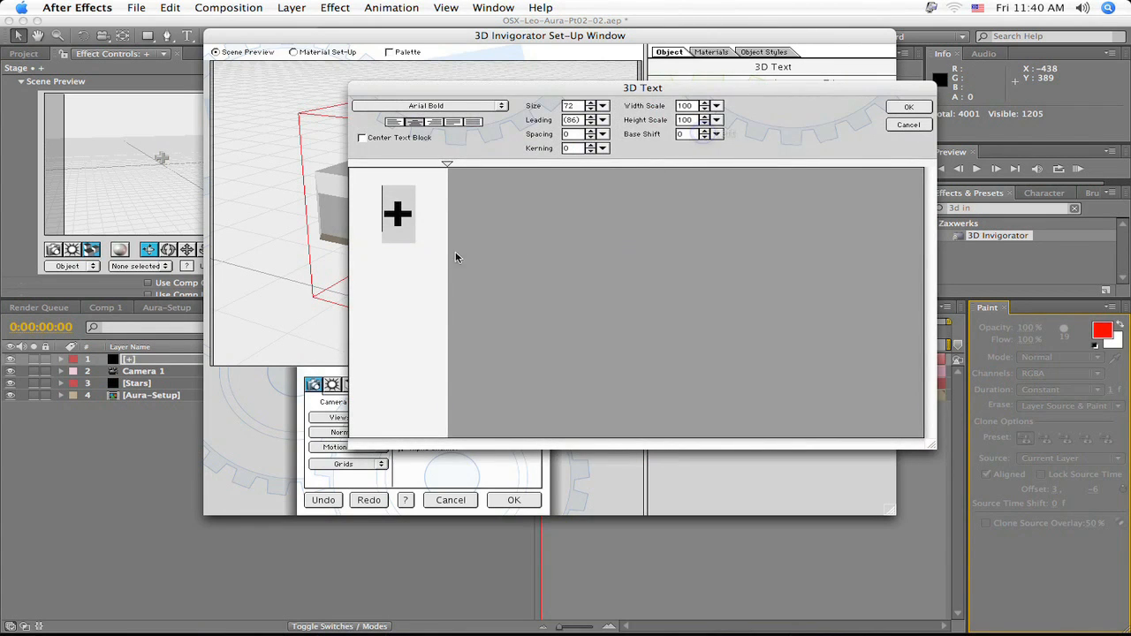
mouse_move(449, 165)
left_mouse_down()
mouse_move(568, 166)
mouse_move(412, 165)
mouse_move(449, 165)
left_mouse_up()
left_click(899, 107)
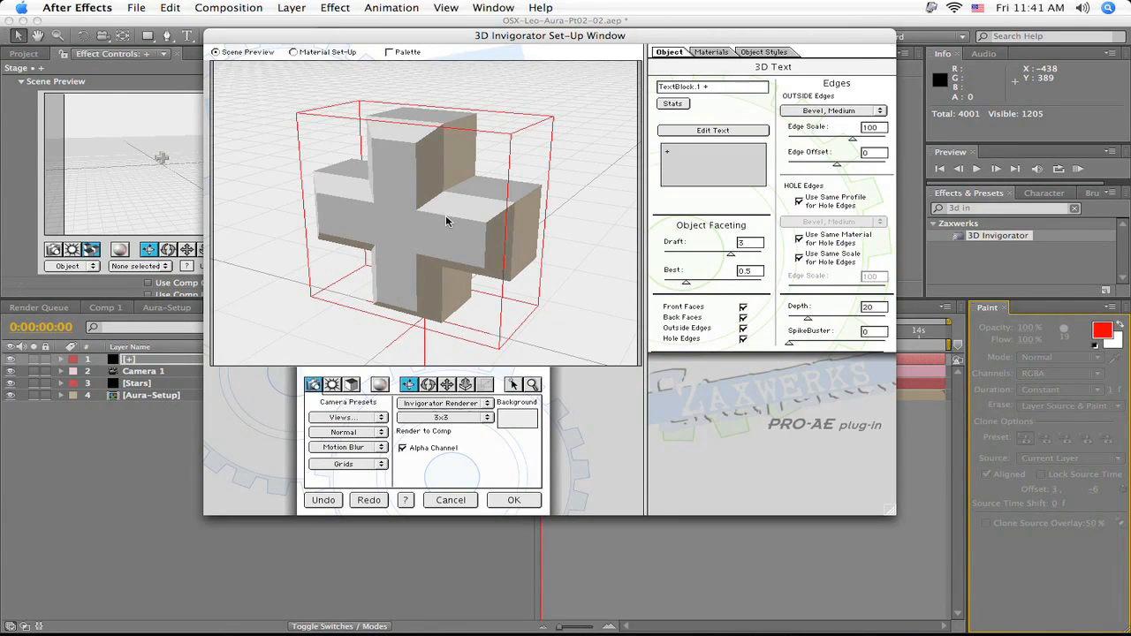
- Set the plus sign's outside edges to Bevel, Small with an edge scale of 107
left_click(800, 113)
mouse_move(794, 138)
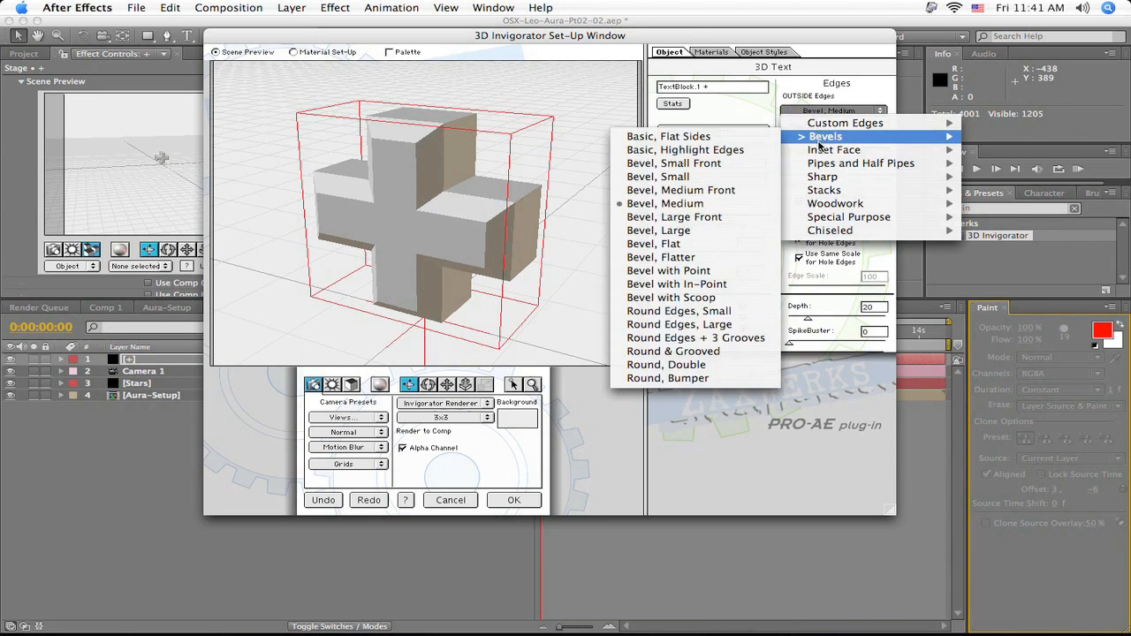
left_click(691, 177)
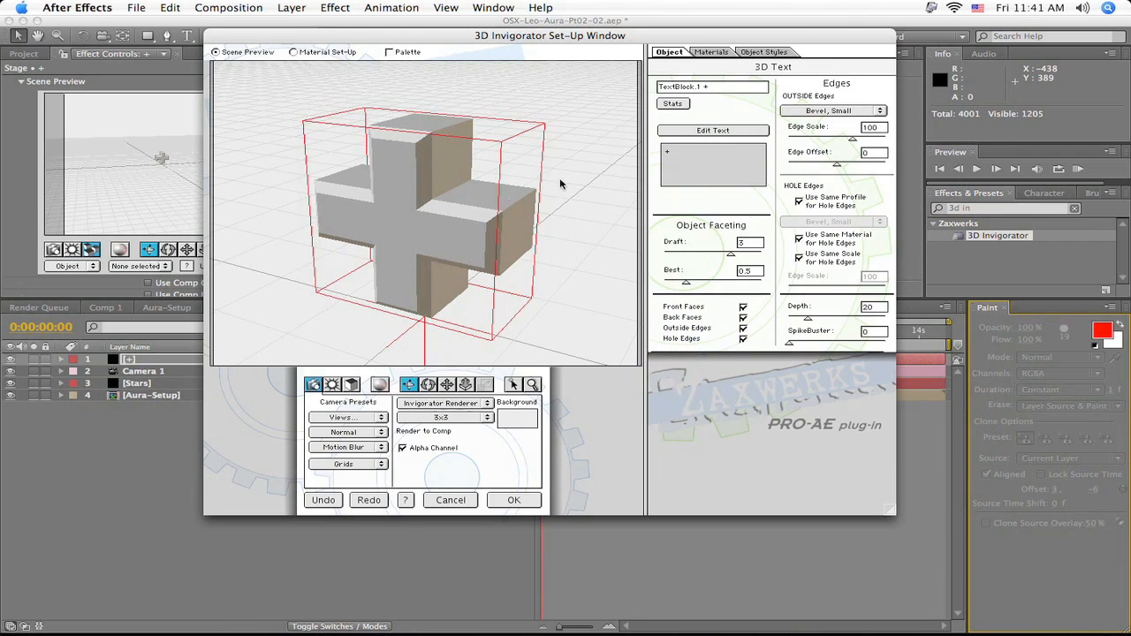
left_click_drag(853, 141, 855, 141)
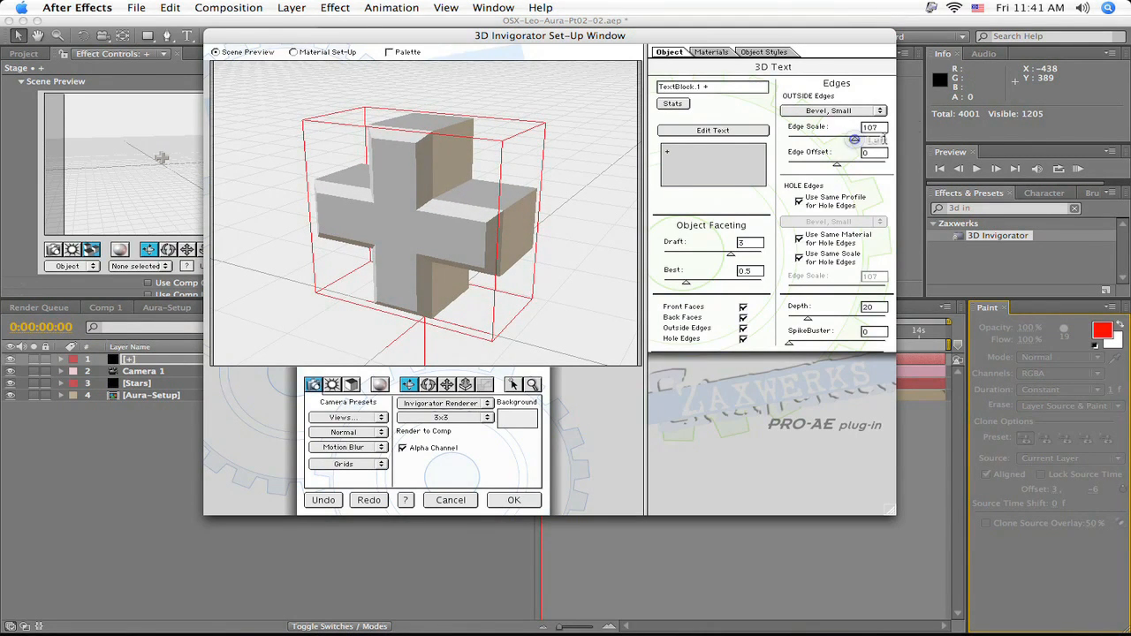
- Change the plus sign's outside edge profile to Pleats, 2 from the Sharp category
left_click(833, 108)
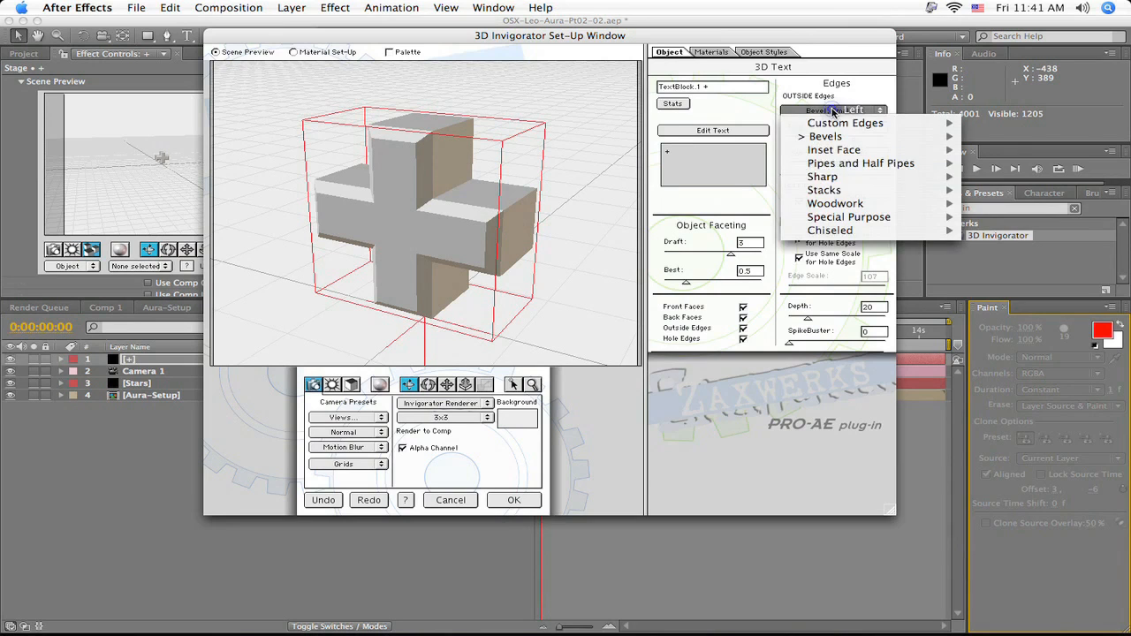
mouse_move(937, 177)
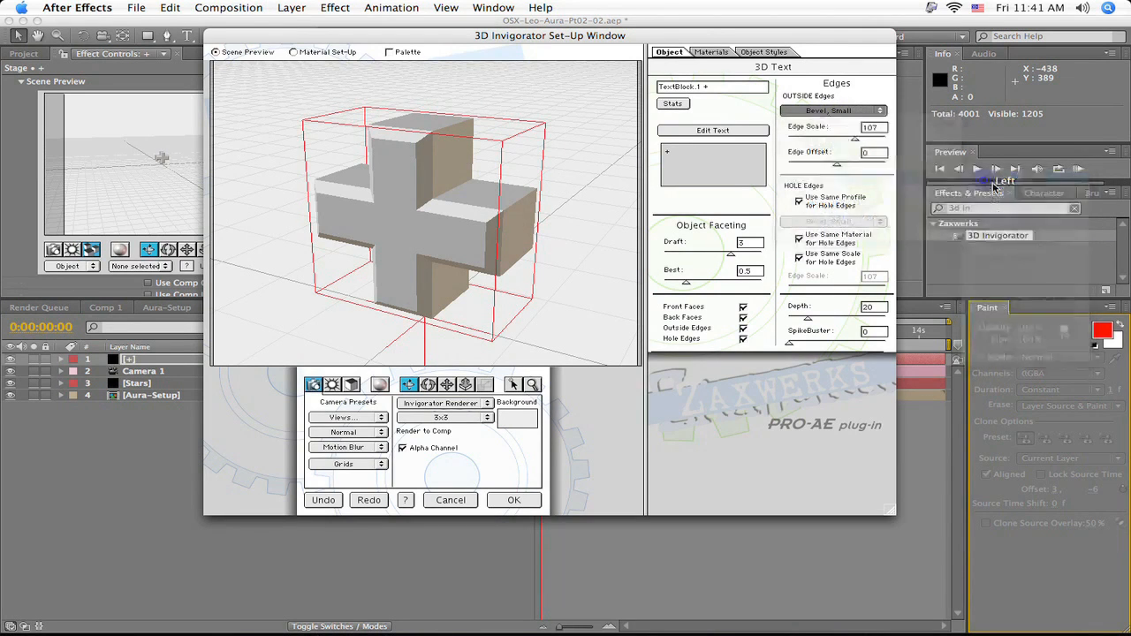
left_click(984, 180)
- Change the plus sign's outside edge profile to Bevel, Medium and set the edge scale to 100
left_click(834, 111)
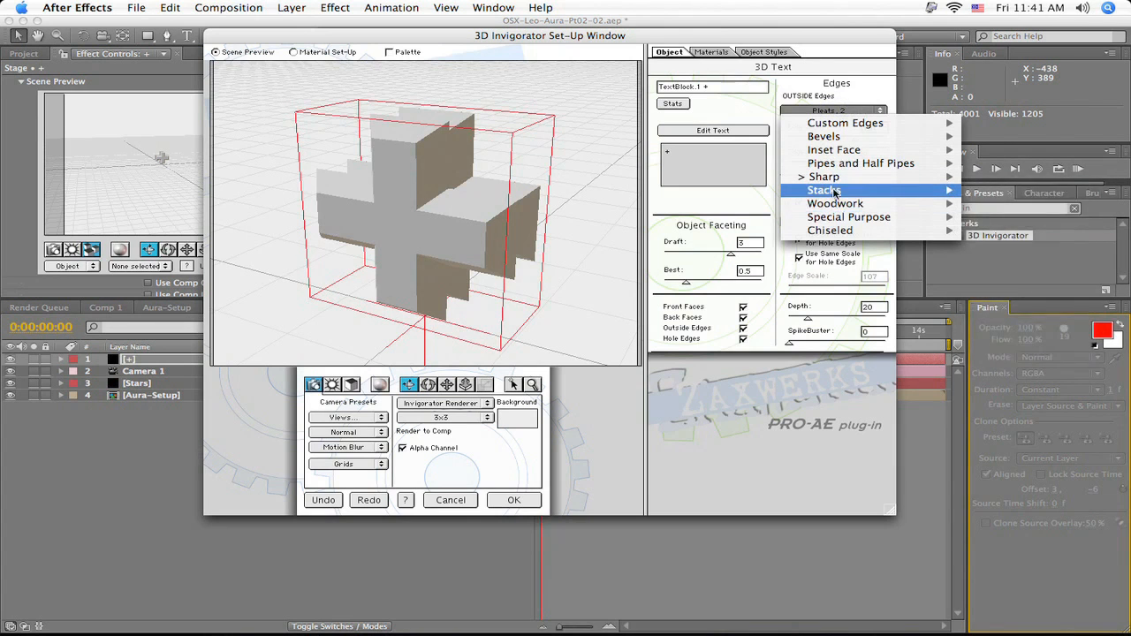
mouse_move(838, 140)
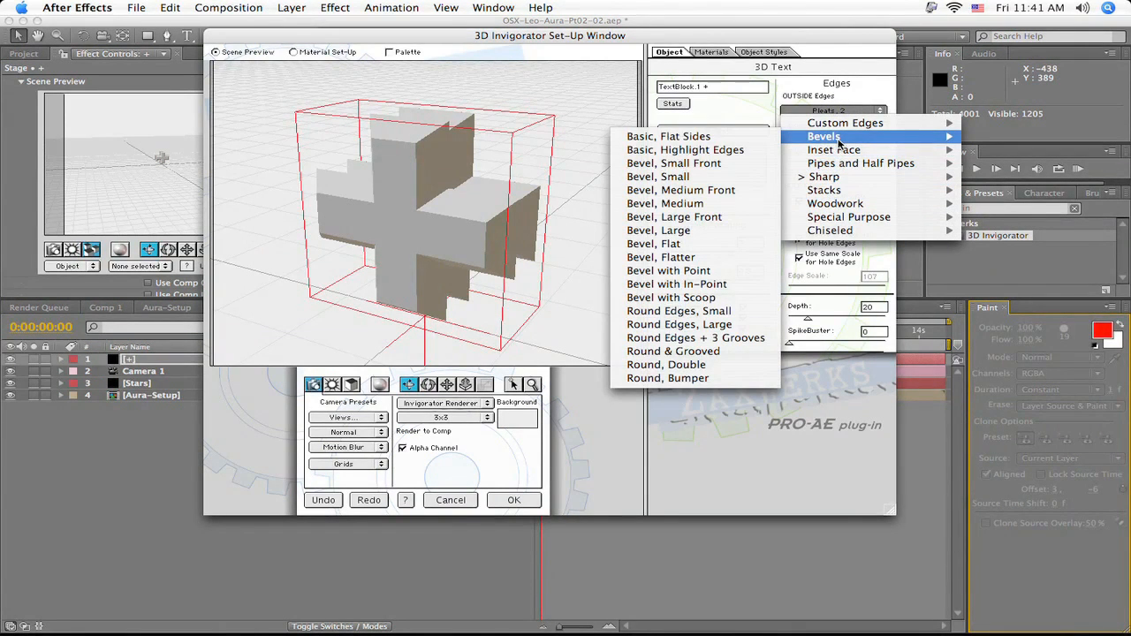
left_click(701, 204)
double_click(873, 128)
type("100")
key("Return")
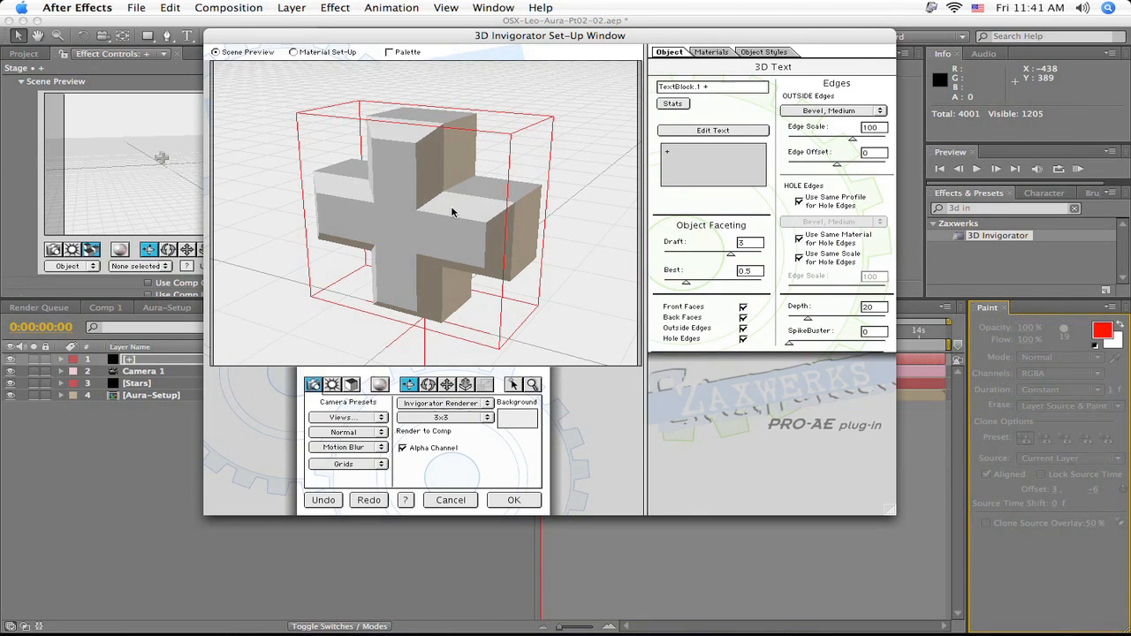
- Set the plus sign's extrusion depth to 3
double_click(879, 307)
type("5")
key("Return")
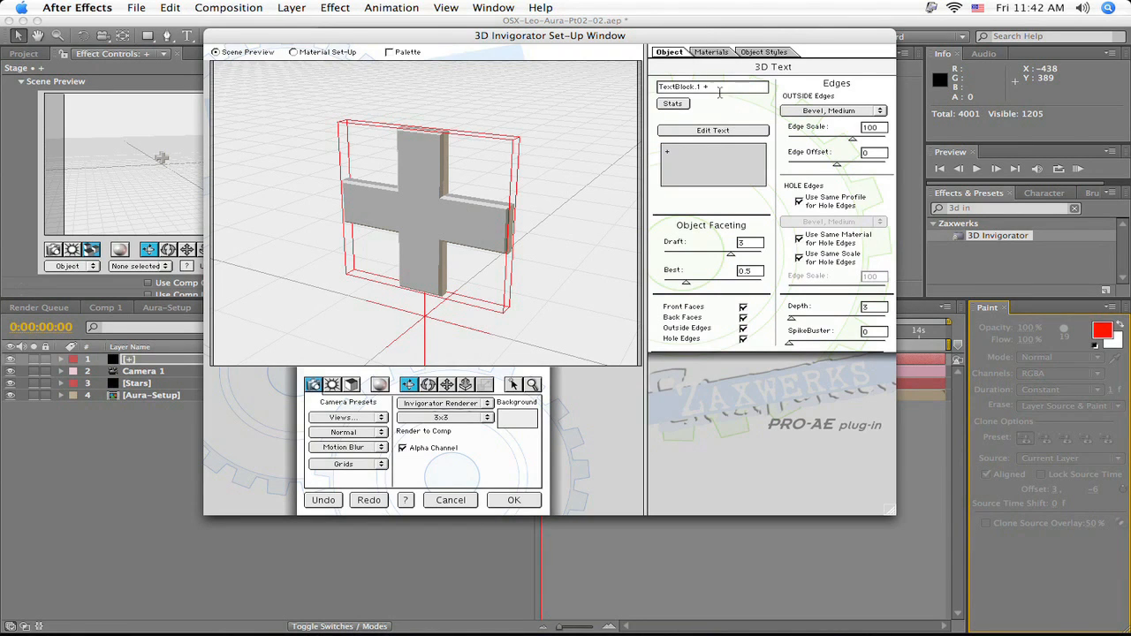
- Create a new material and set its color to black
left_click(715, 53)
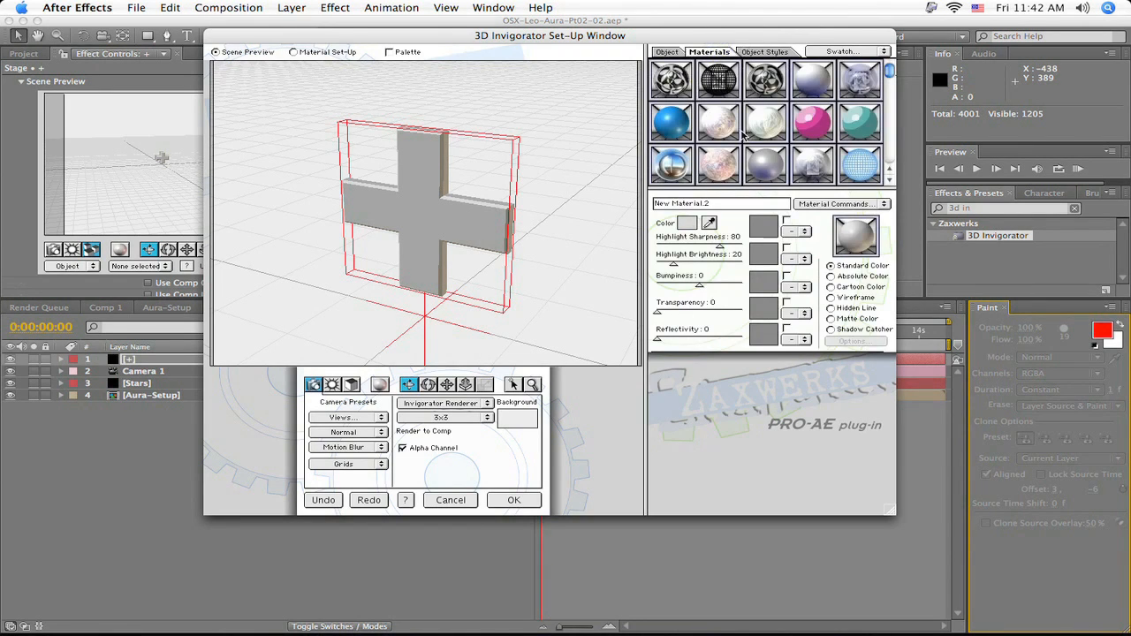
left_click(812, 207)
left_click(827, 215)
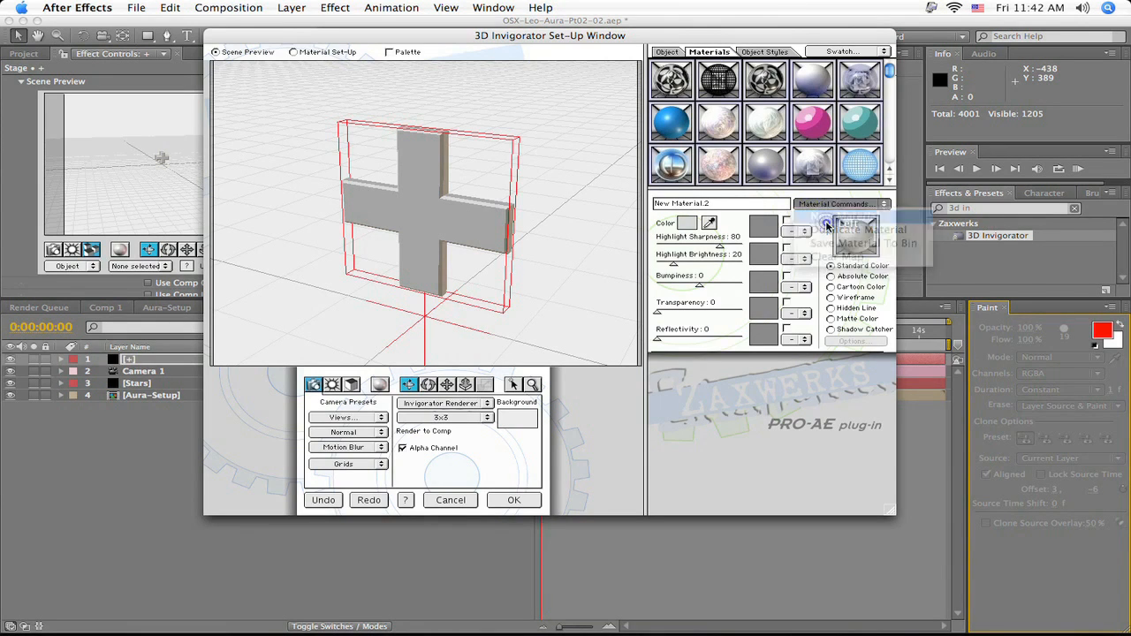
left_click(686, 228)
left_click_drag(646, 180, 638, 303)
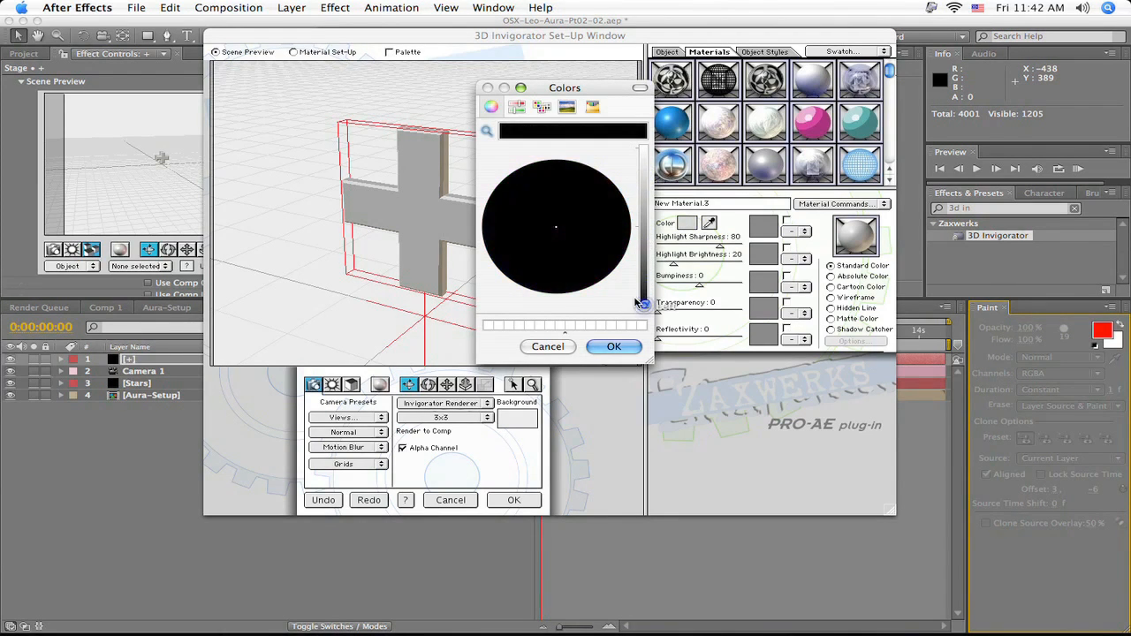
left_click(610, 346)
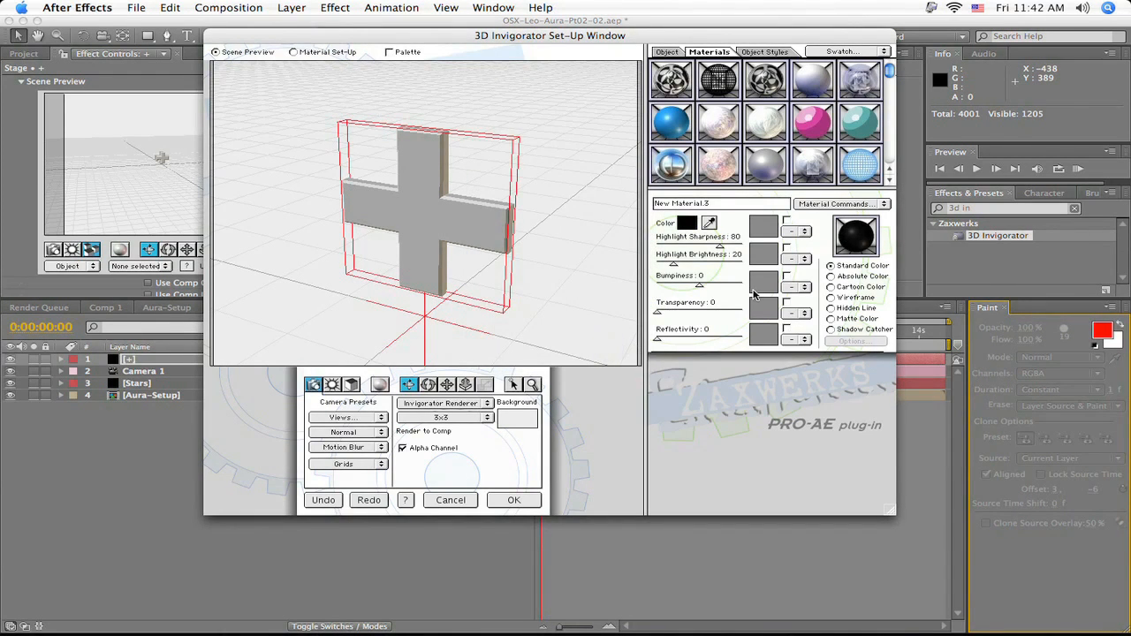
- Set the black material's highlight sharpness to 22, highlight brightness to 44 and reflectivity to 47, and apply it to the plus sign
left_click_drag(718, 248, 698, 246)
left_click_drag(673, 268, 695, 268)
left_click_drag(656, 339, 697, 343)
left_click(803, 341)
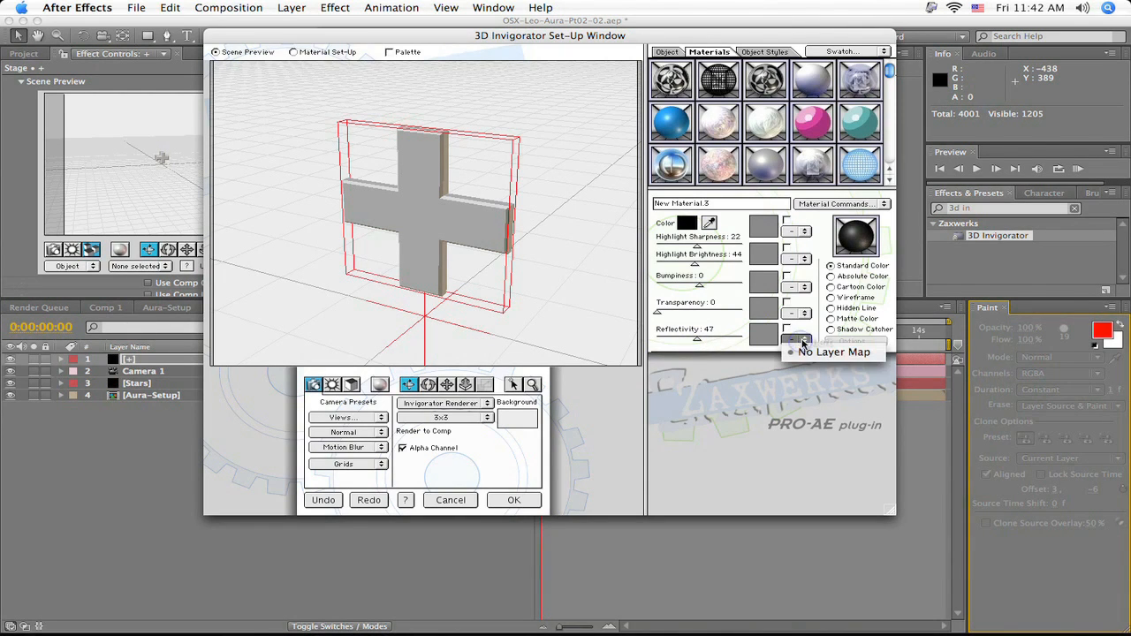
left_click(805, 336)
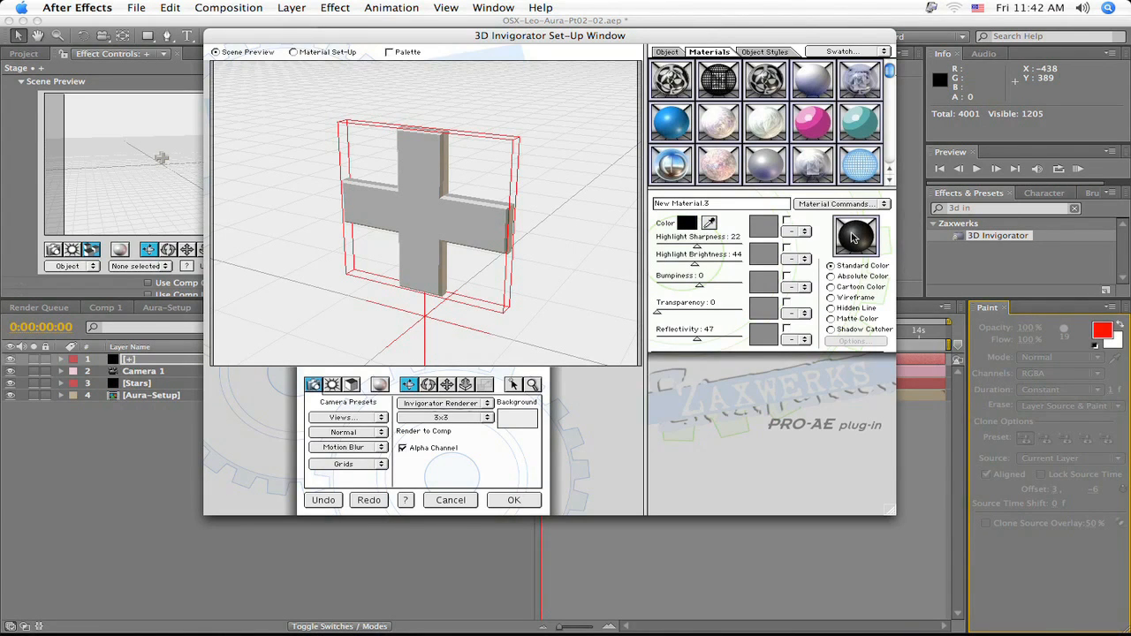
left_click_drag(856, 235, 460, 215)
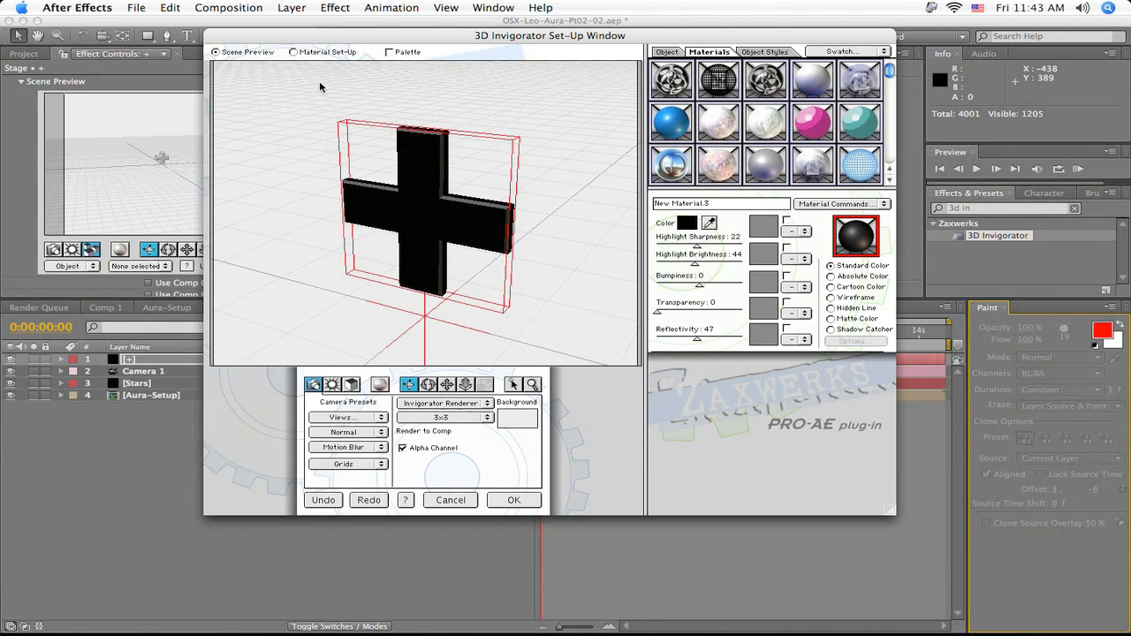
- Assign the chrome sky-reflection material to the plus sign's outside edge in the material set-up and accept the 3D set-up
left_click(304, 51)
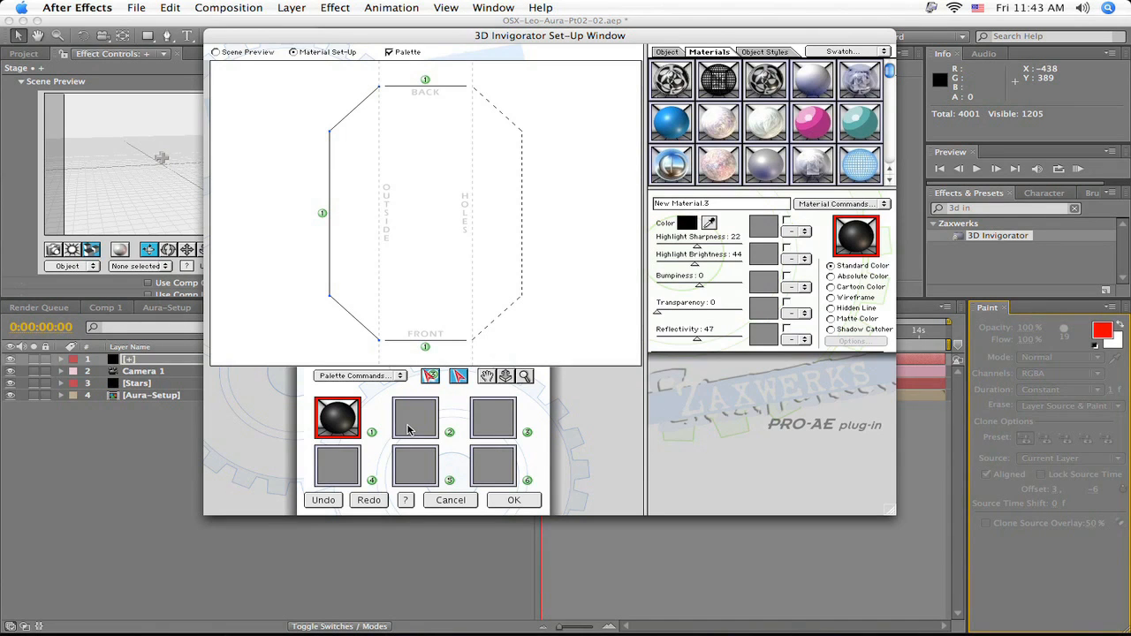
left_click(668, 172)
mouse_move(676, 163)
left_mouse_down()
mouse_move(417, 418)
mouse_move(311, 201)
mouse_move(323, 214)
left_mouse_up()
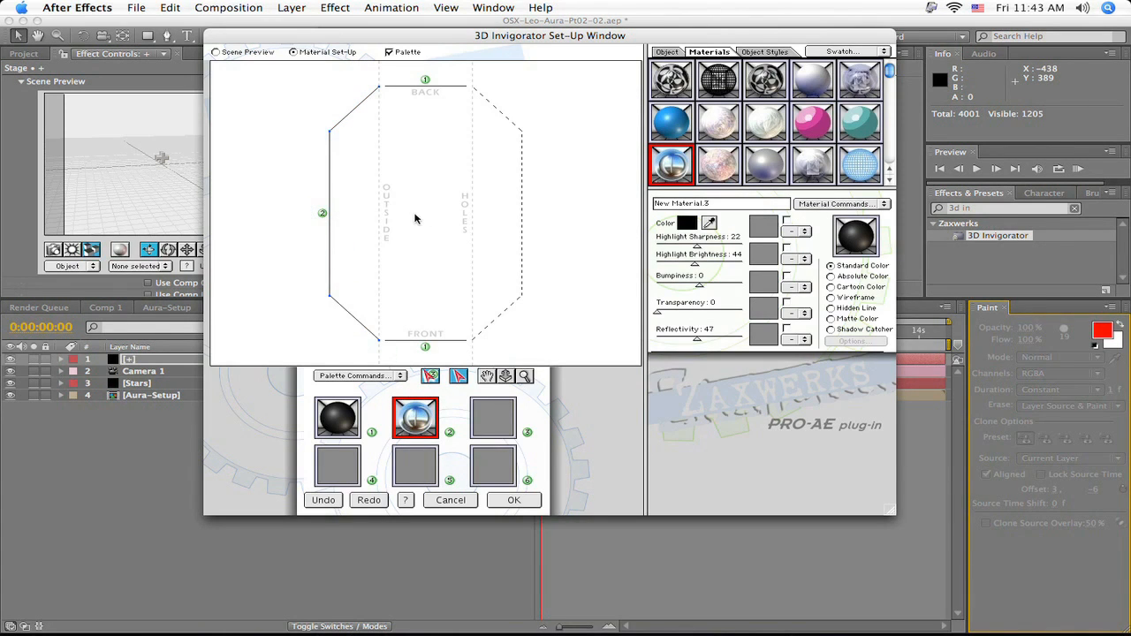
left_click(251, 52)
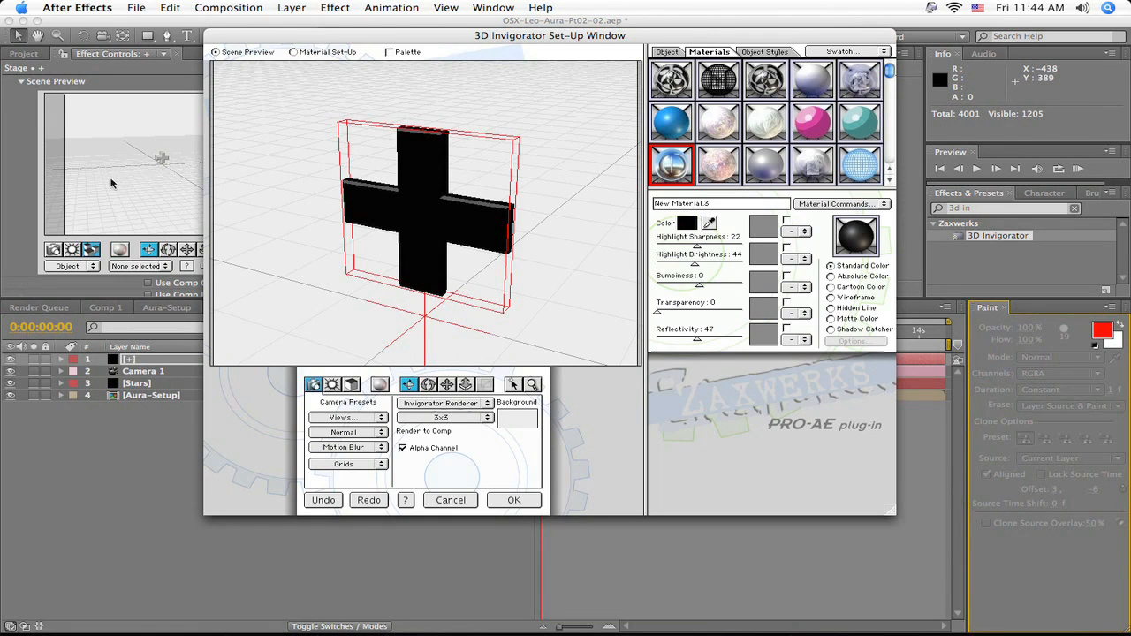
left_click(501, 500)
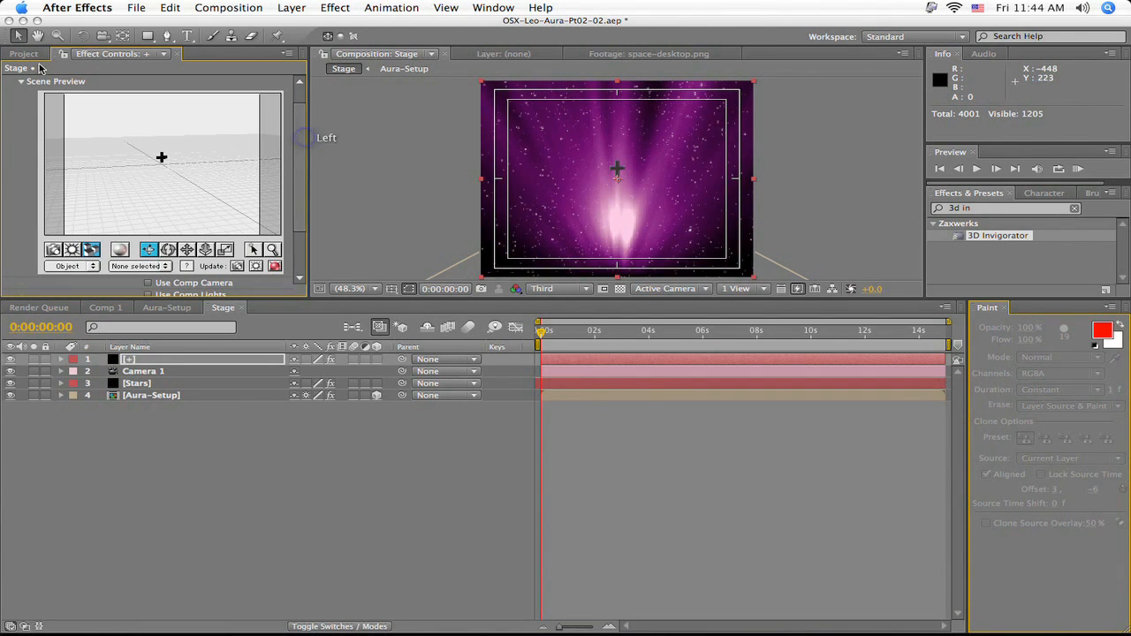
- Import Punchy Reflections.tga from the Zaxwerks Environments folder of the Zaxwerks 4.3.2p plug-in into the project as footage
left_click(30, 55)
double_click(147, 265)
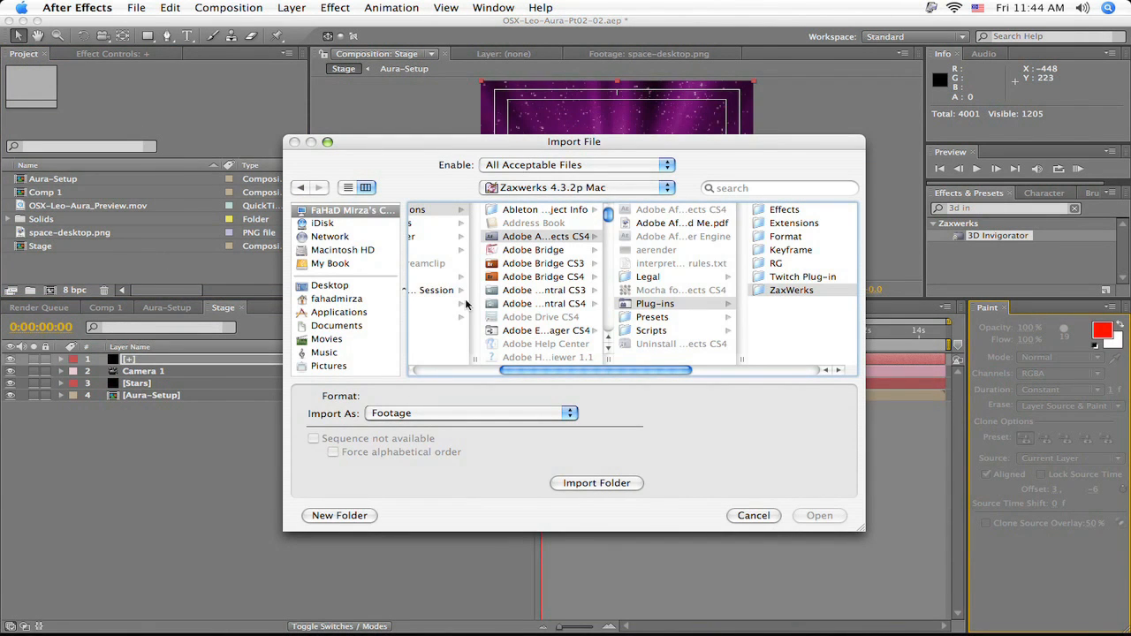
left_click_drag(574, 371, 737, 356)
left_click(817, 250)
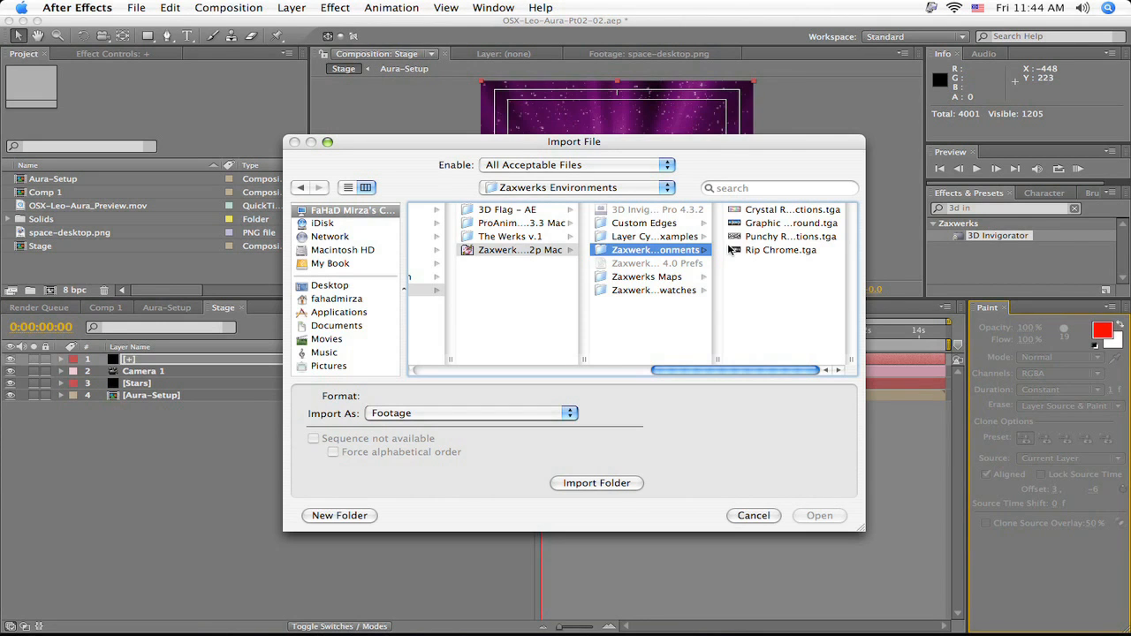
double_click(583, 363)
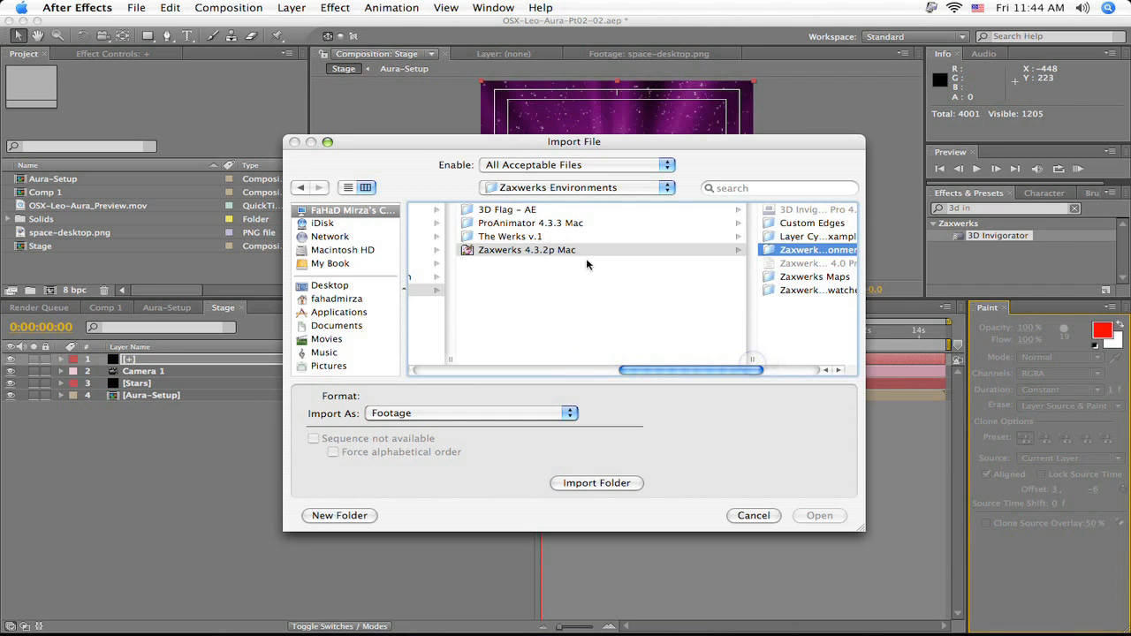
left_click_drag(704, 376, 761, 374)
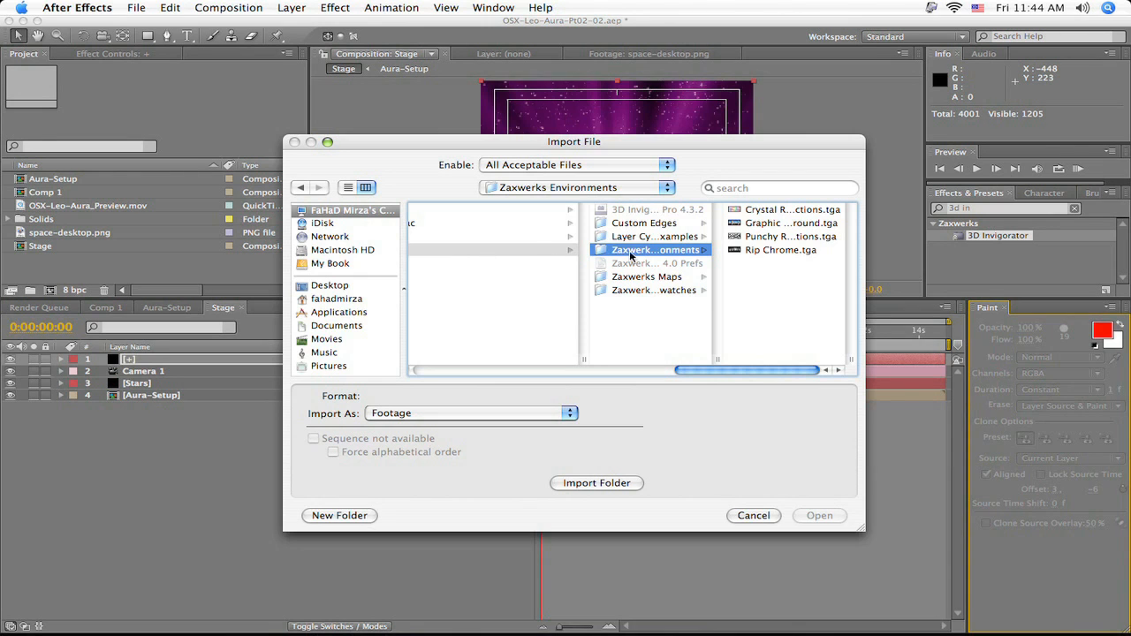
double_click(717, 359)
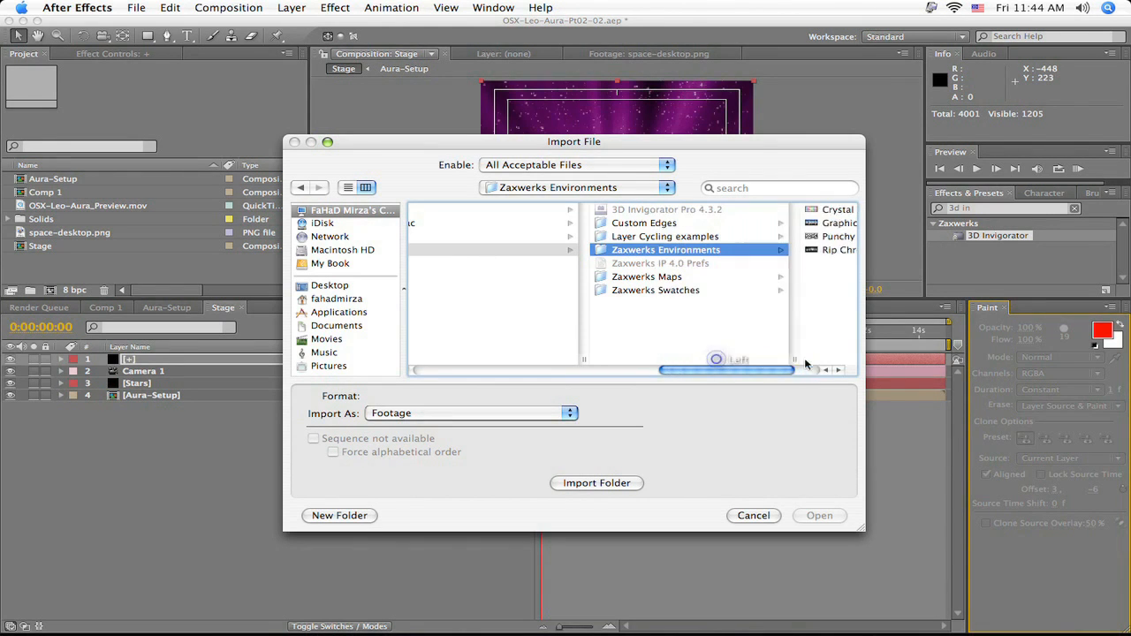
left_click_drag(699, 372, 784, 378)
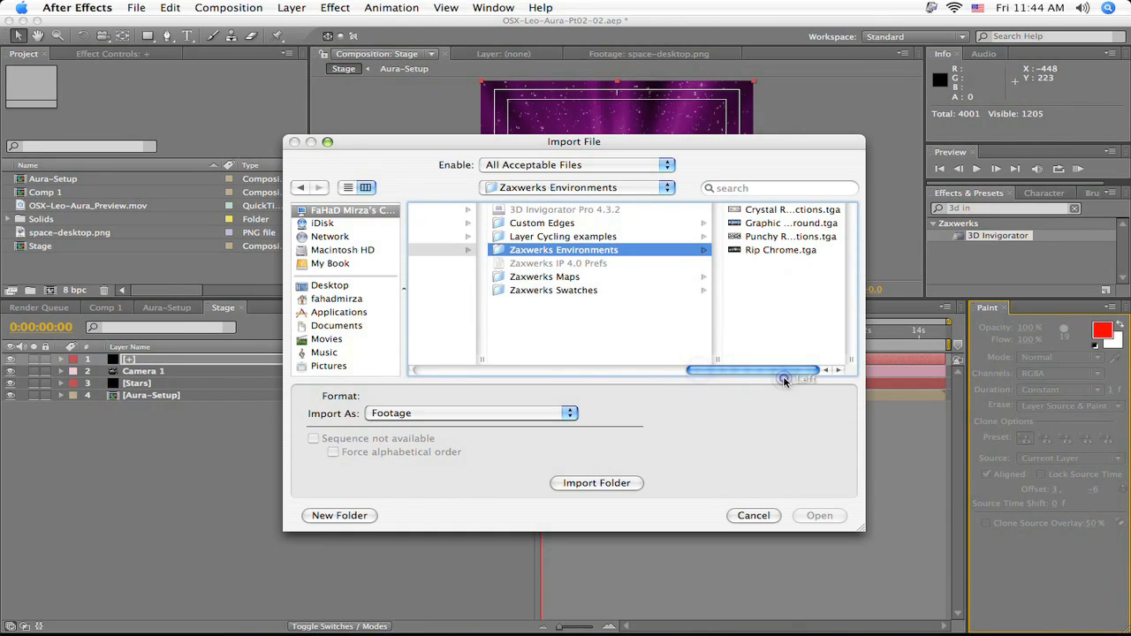
left_click(749, 237)
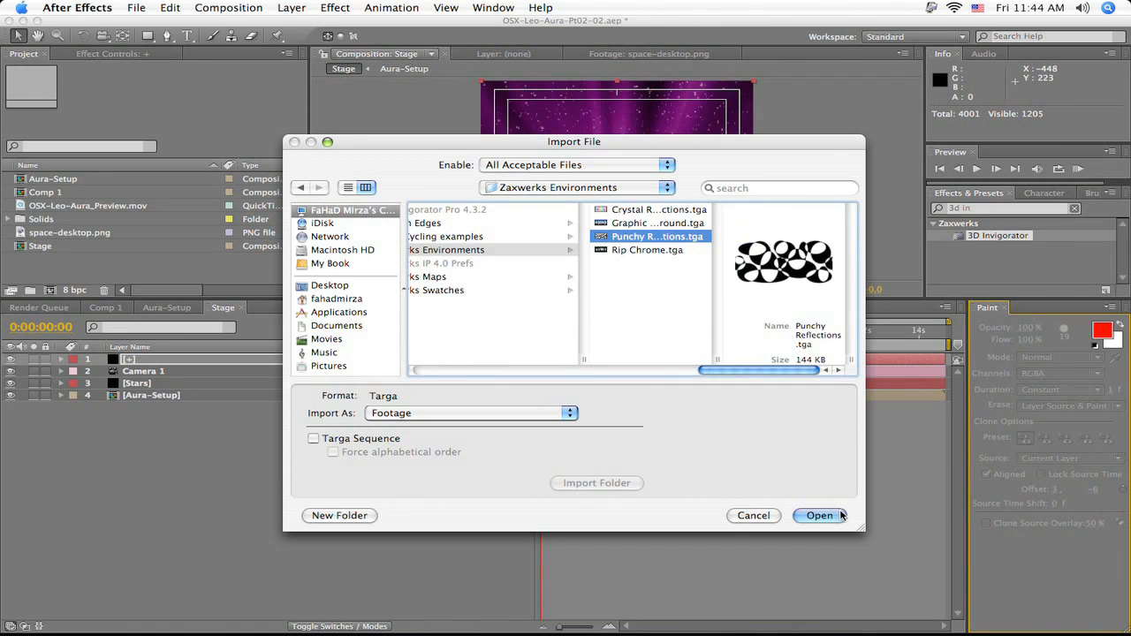
left_click(836, 512)
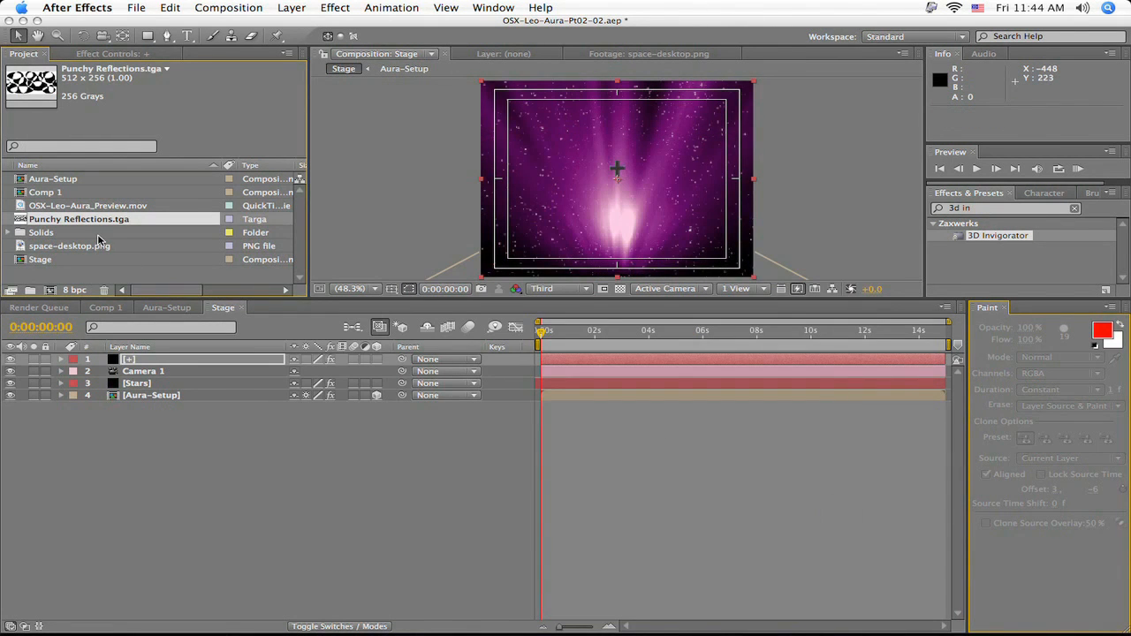
- Add Punchy Reflections.tga as the lowest layer of the Stage composition, turn off its visibility and hide it as a shy layer
left_click_drag(121, 224, 121, 443)
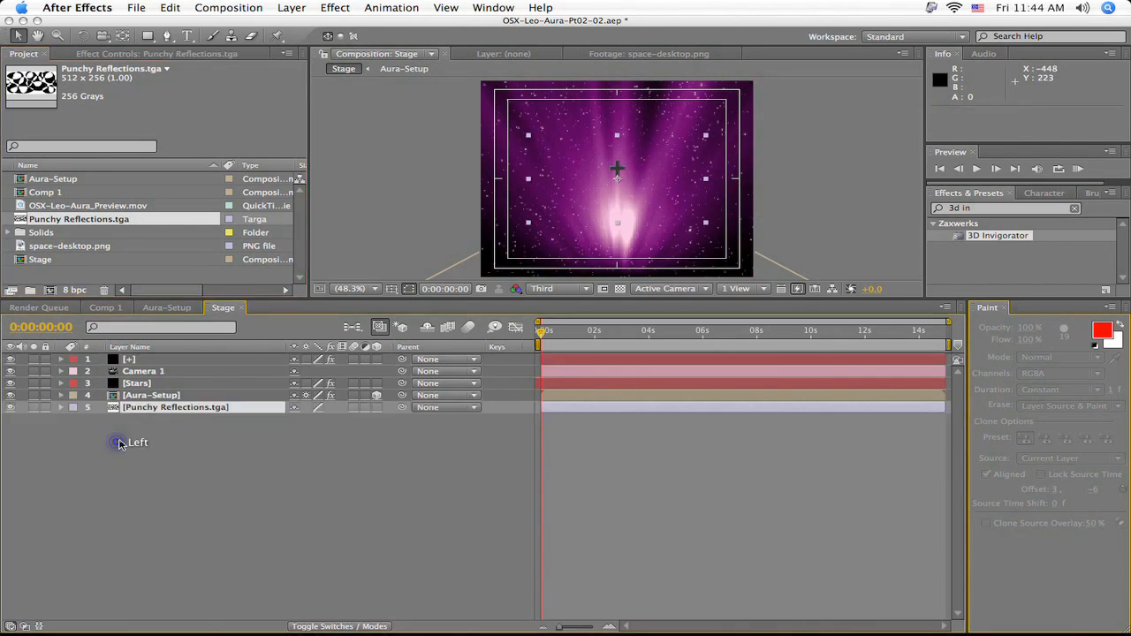
left_click(11, 408)
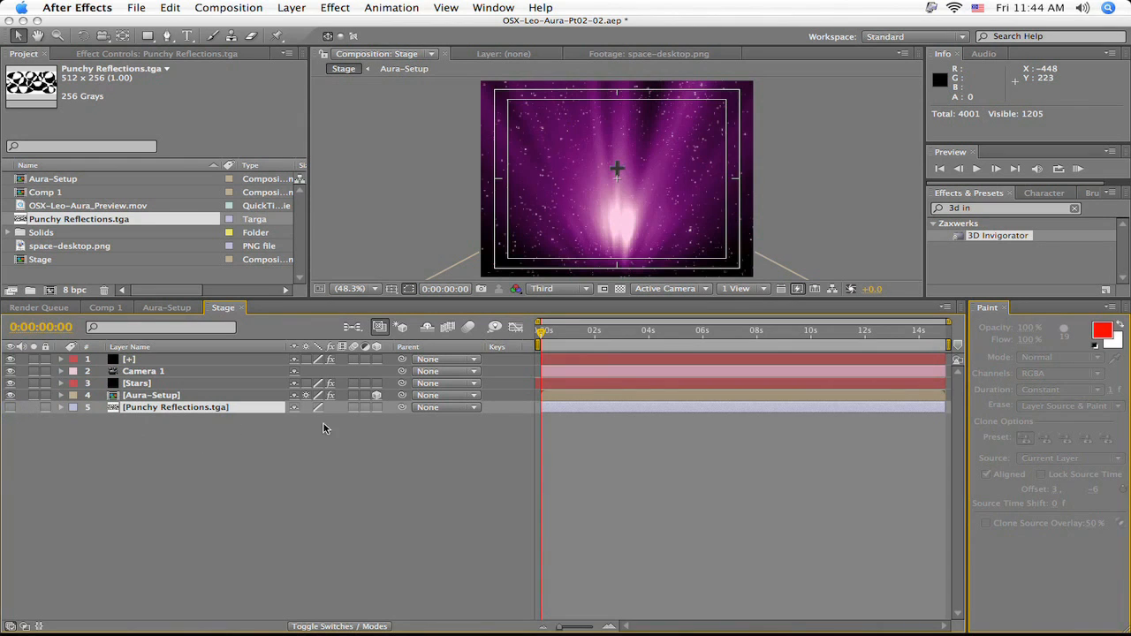
left_click(294, 407)
left_click(427, 327)
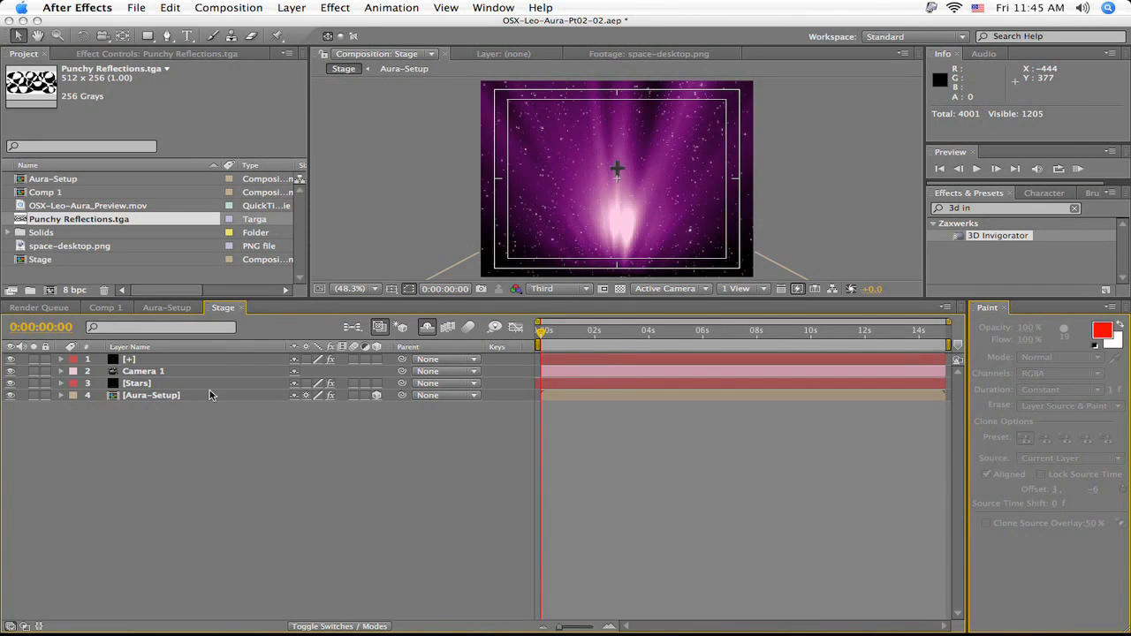
- Set Layer Map 1 of the plus layer's 3D Invigorator effect to Punchy Reflections.tga
left_click(141, 360)
left_click(135, 55)
left_click_drag(303, 154, 303, 251)
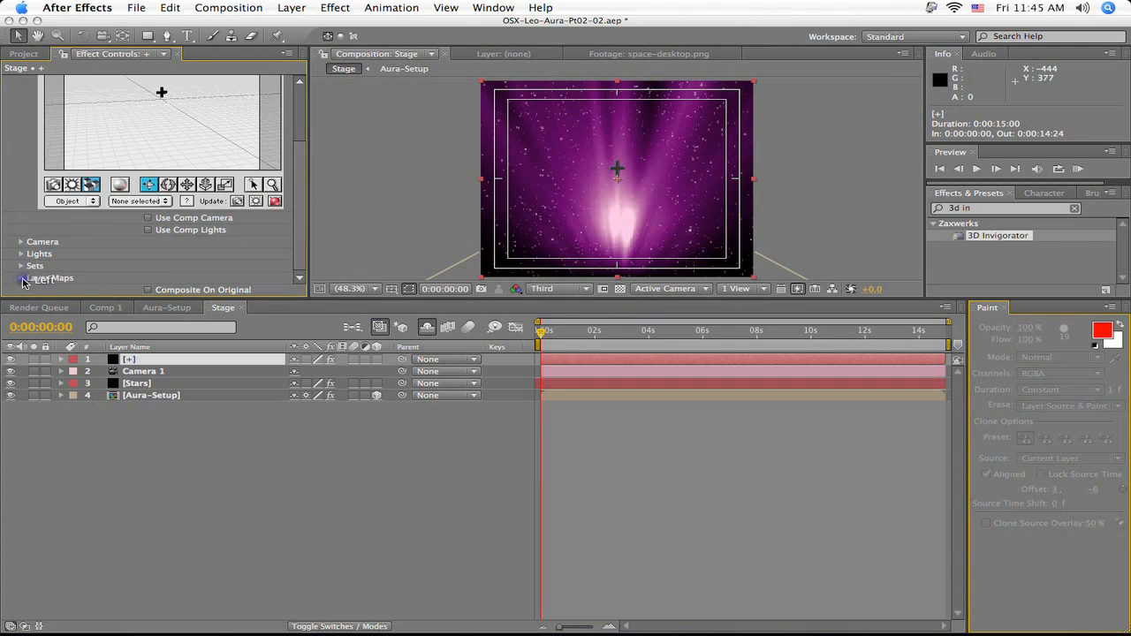
left_click(21, 278)
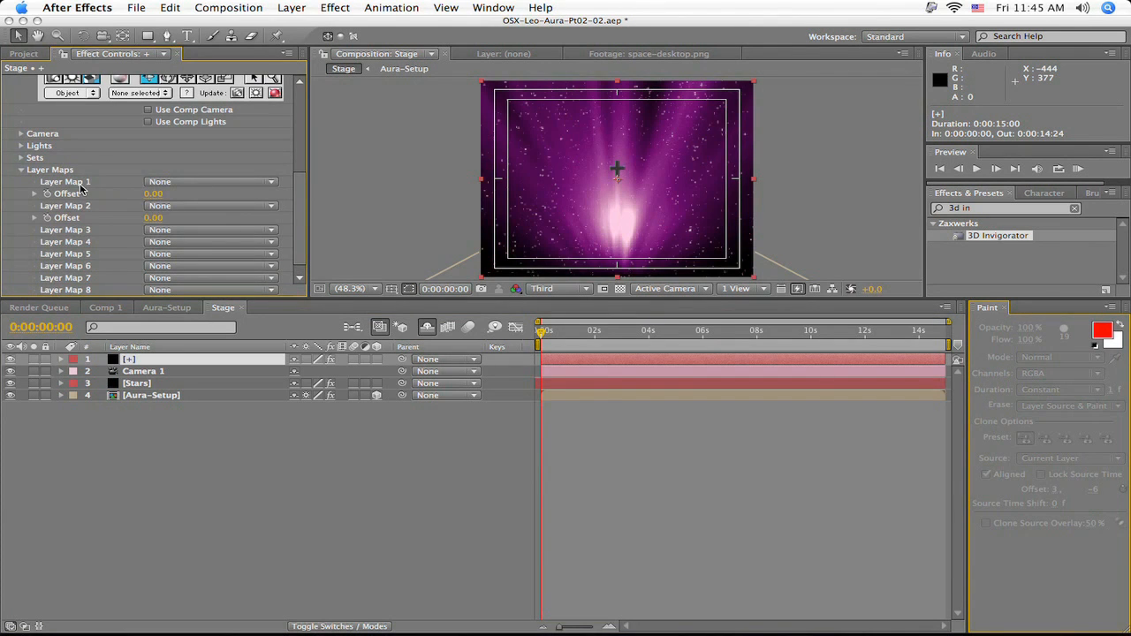
left_click(174, 185)
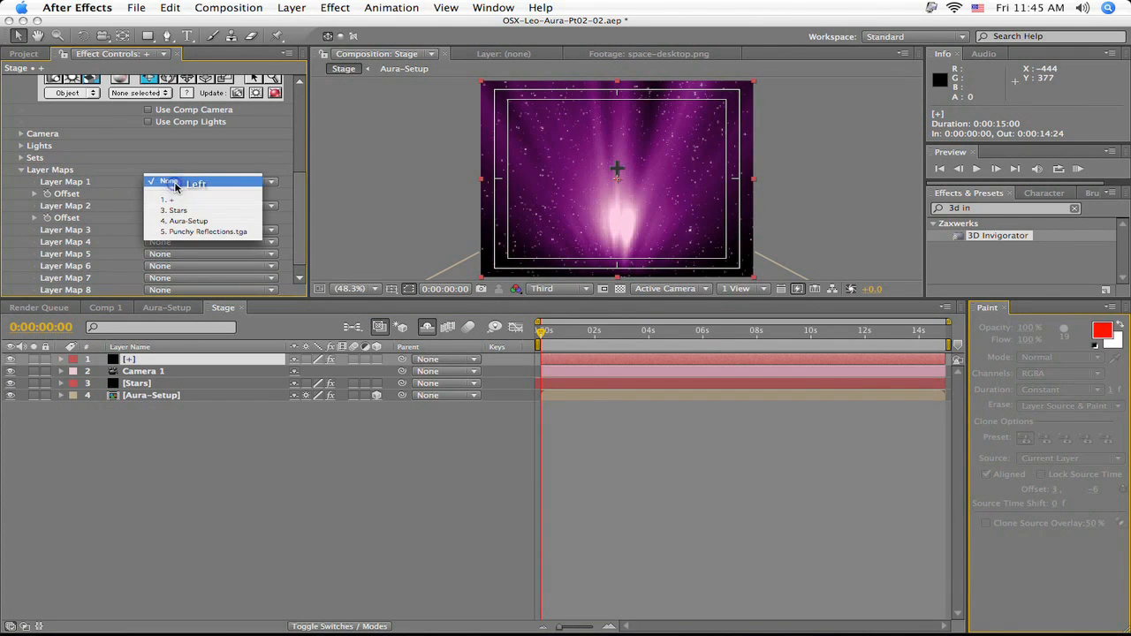
left_click(182, 235)
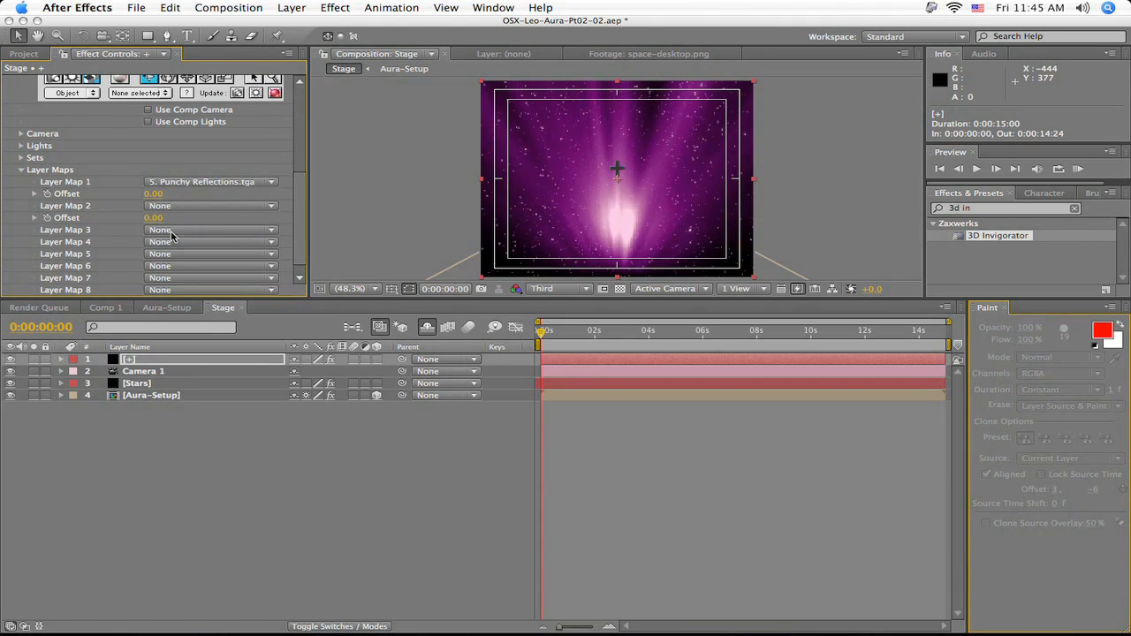
left_click(21, 171)
left_click(298, 191)
left_click(296, 245)
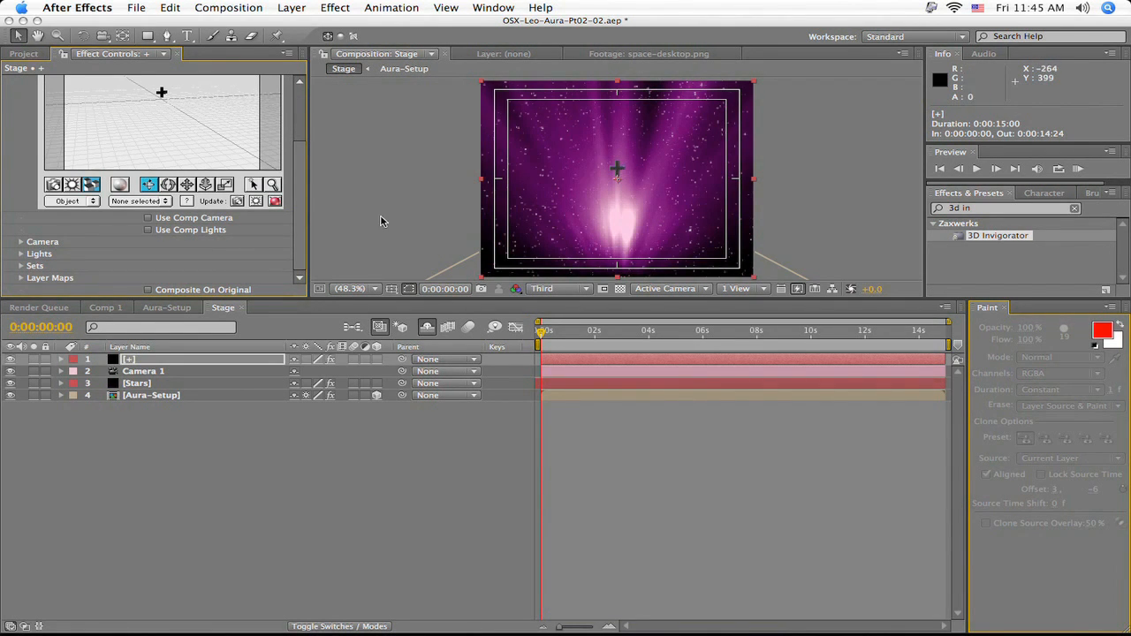
- Set the reflectivity map of the plus sign's black material to Layer Map 1 in the 3D Invigorator set-up and accept it
left_click(274, 201)
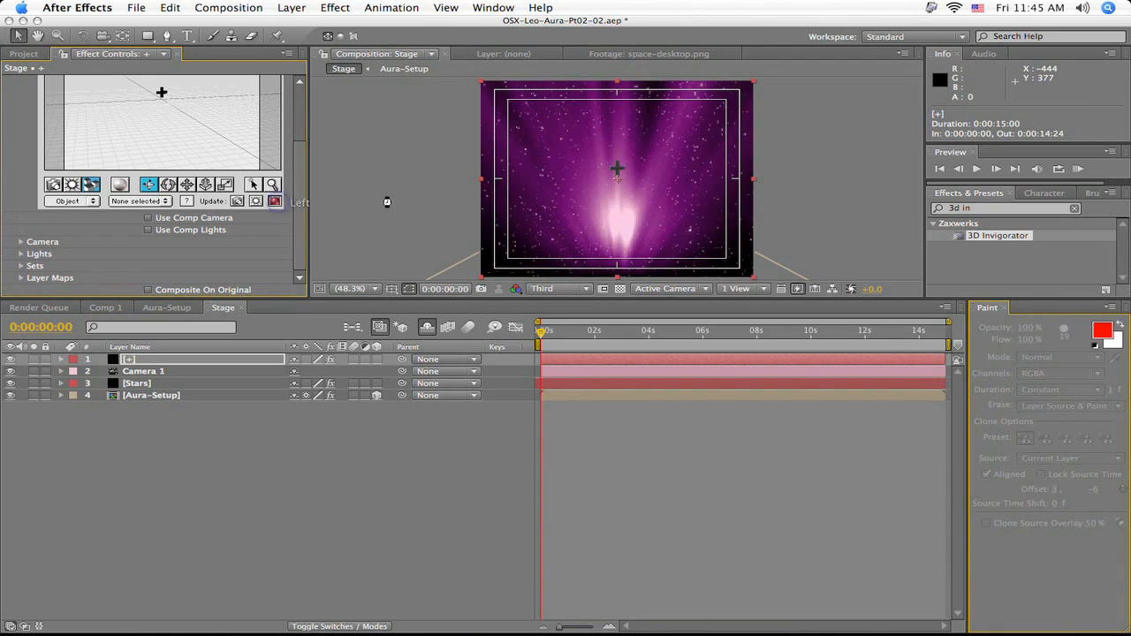
left_click(468, 219)
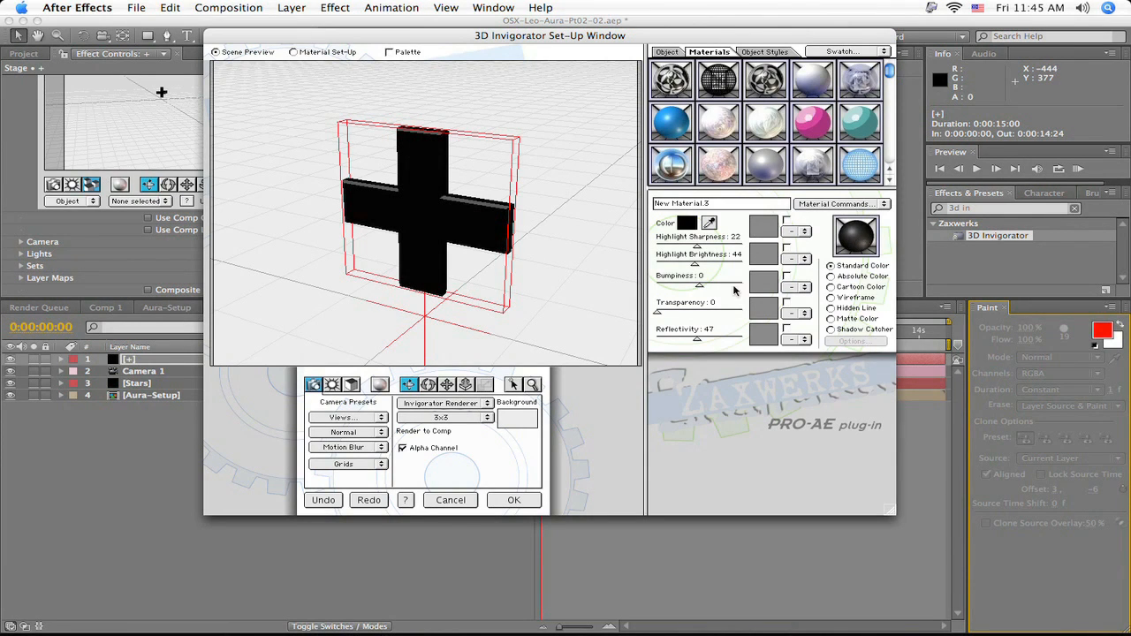
left_click(294, 52)
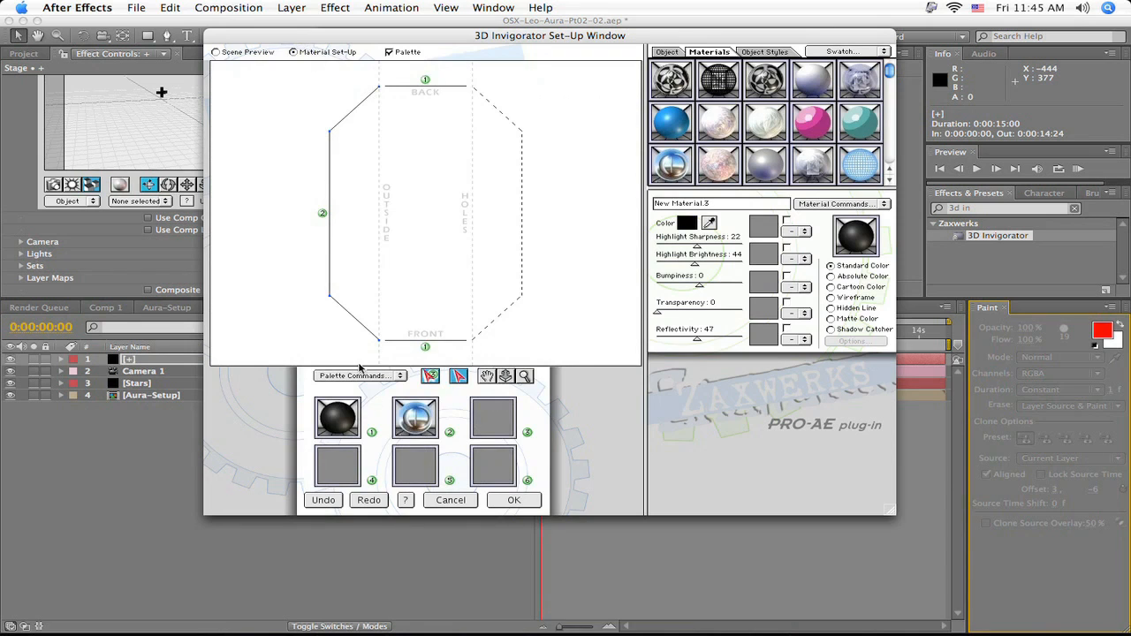
left_click(337, 415)
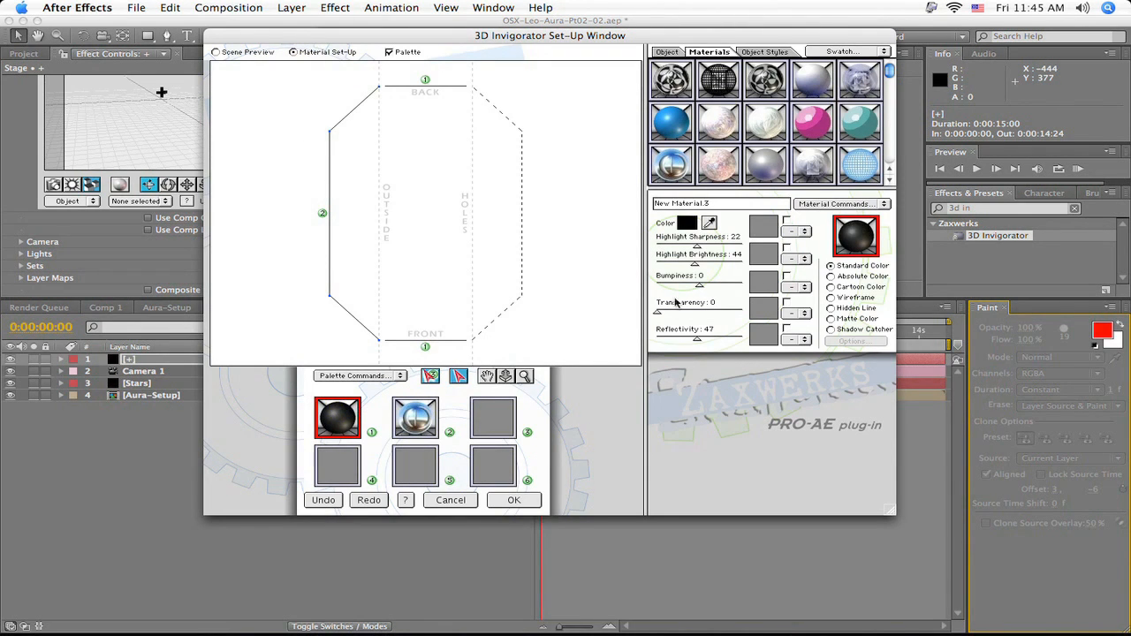
left_click(805, 341)
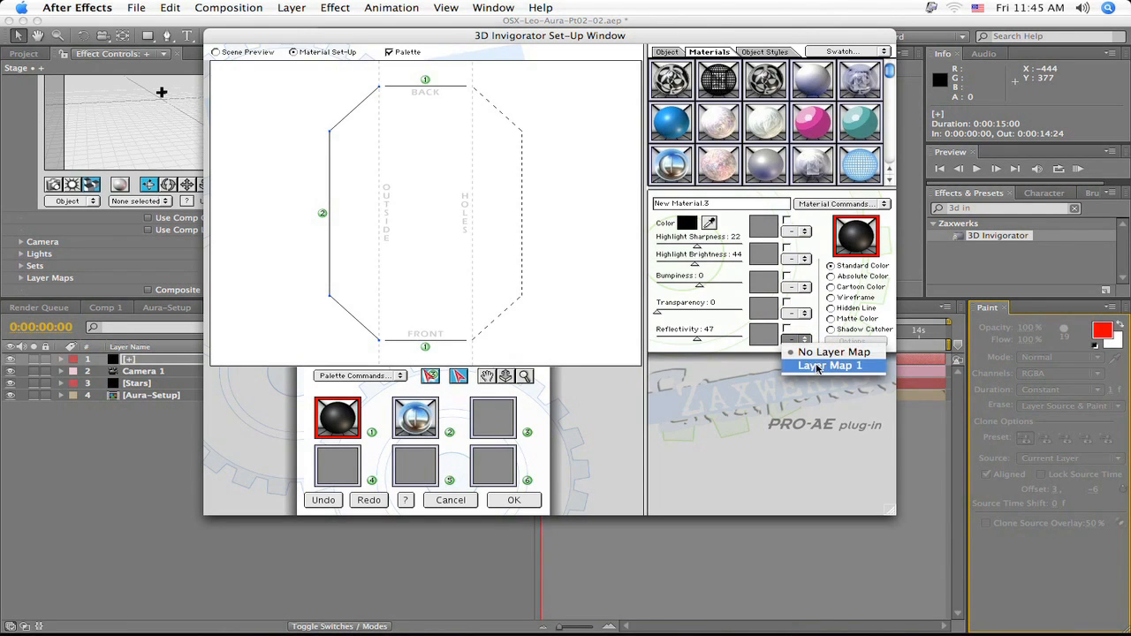
left_click(817, 366)
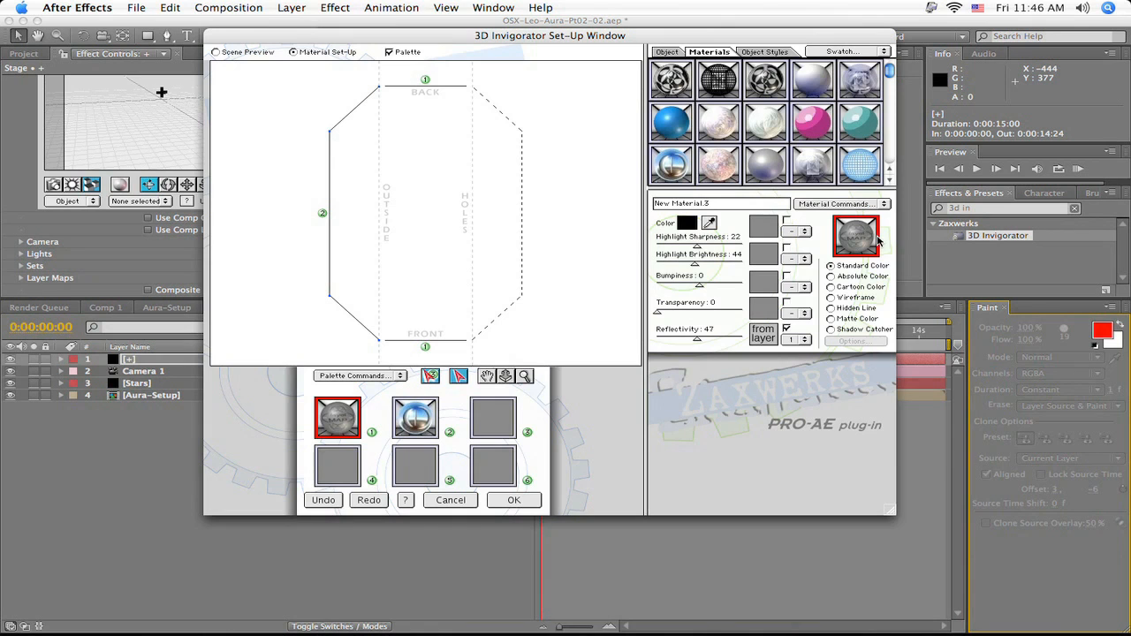
left_click(513, 500)
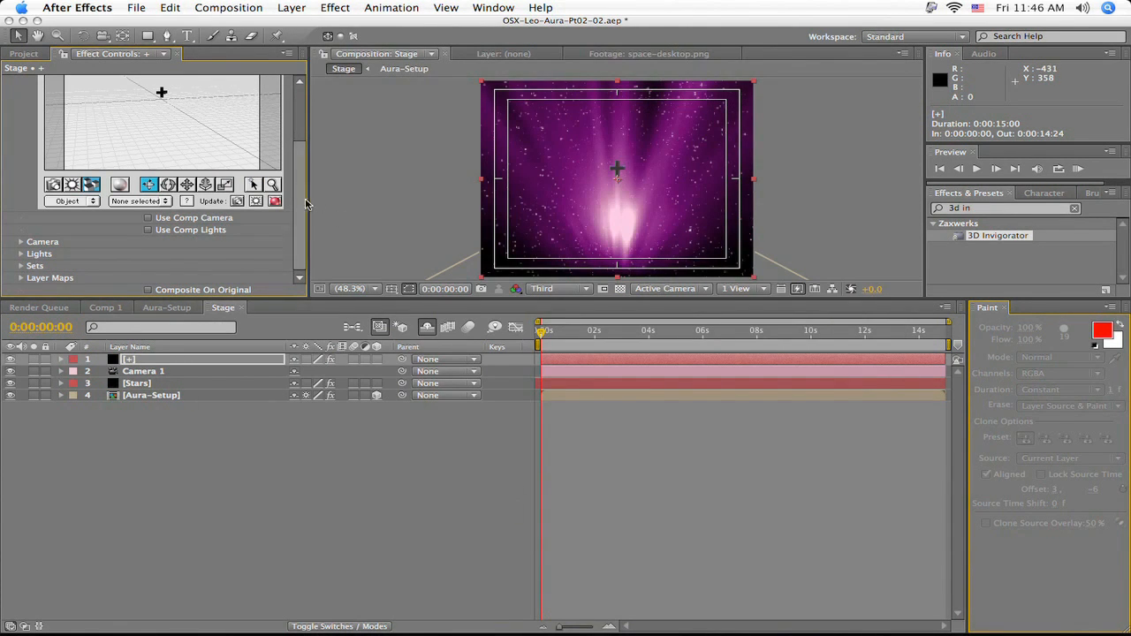
- Add a null object to the Stage composition and rename it +-Controller
left_click_drag(295, 186, 301, 146)
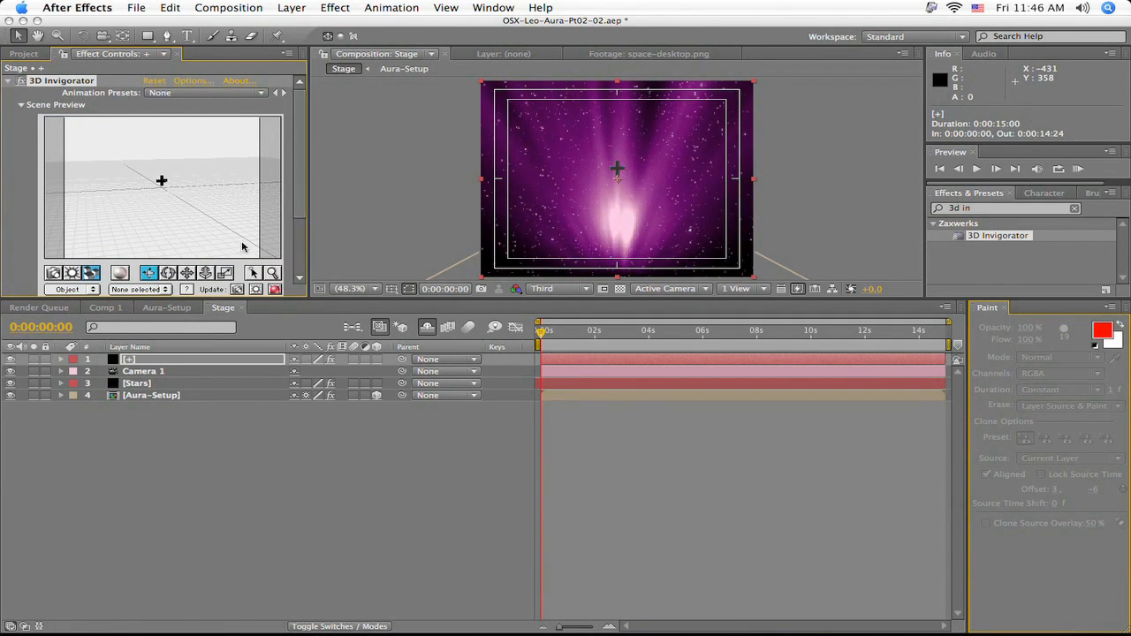
left_click(292, 8)
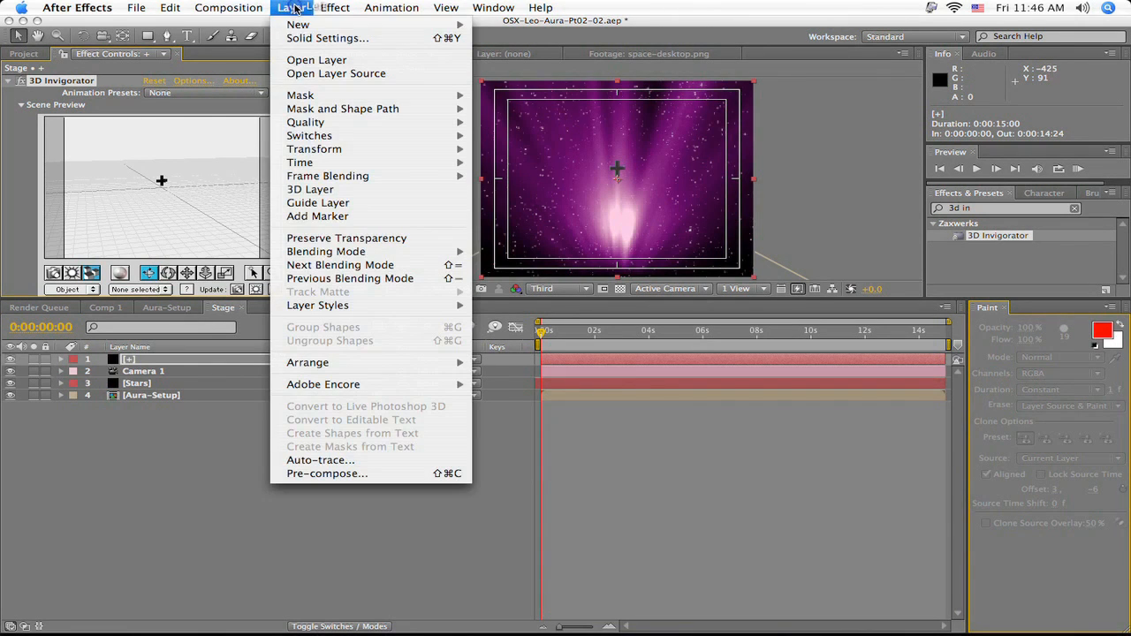
mouse_move(308, 27)
left_click(581, 82)
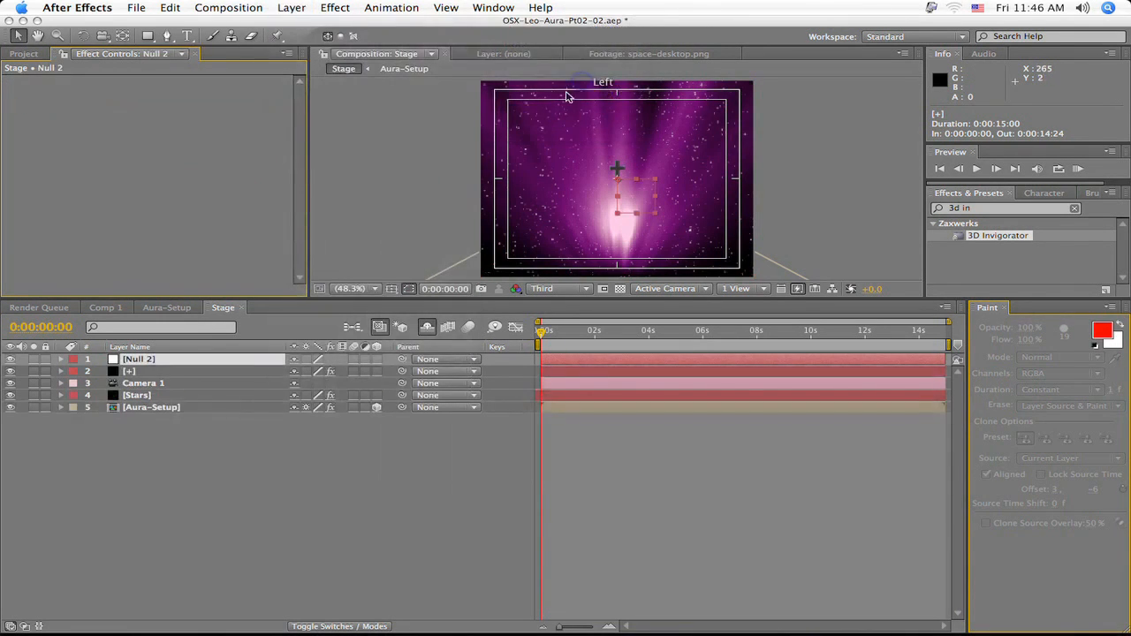
left_click(159, 363)
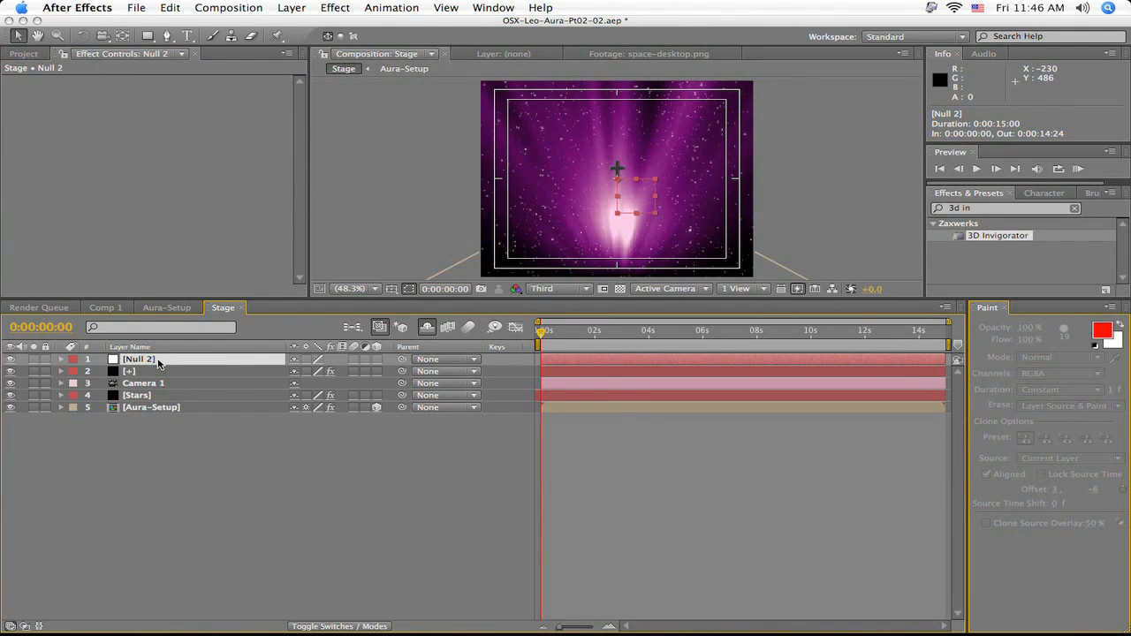
key("Return")
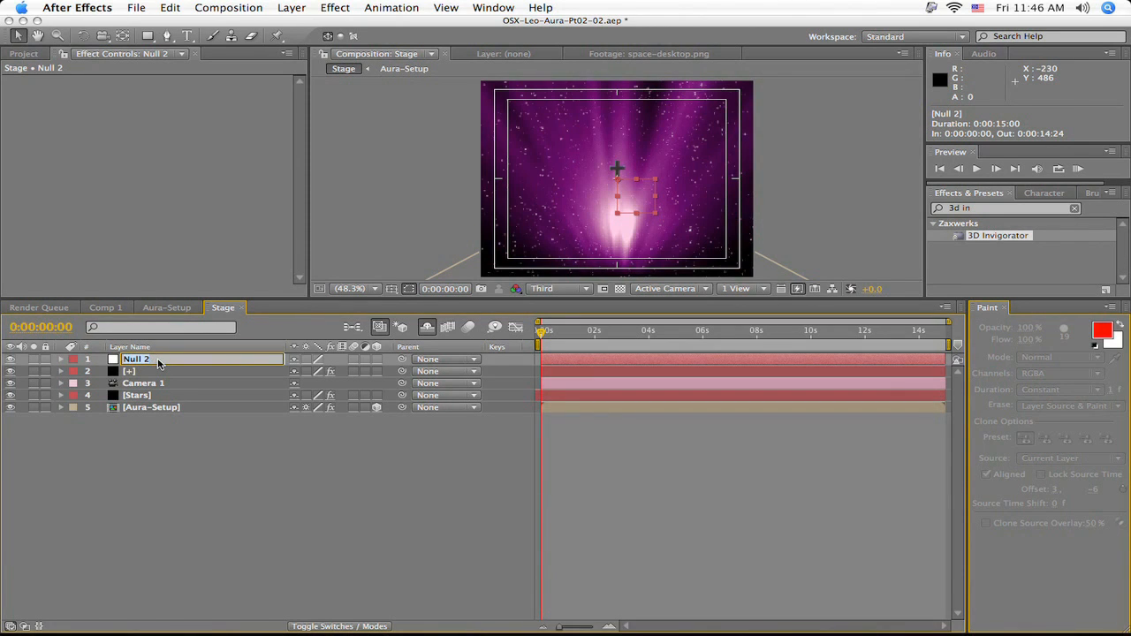
type("+-Controller")
key("Return")
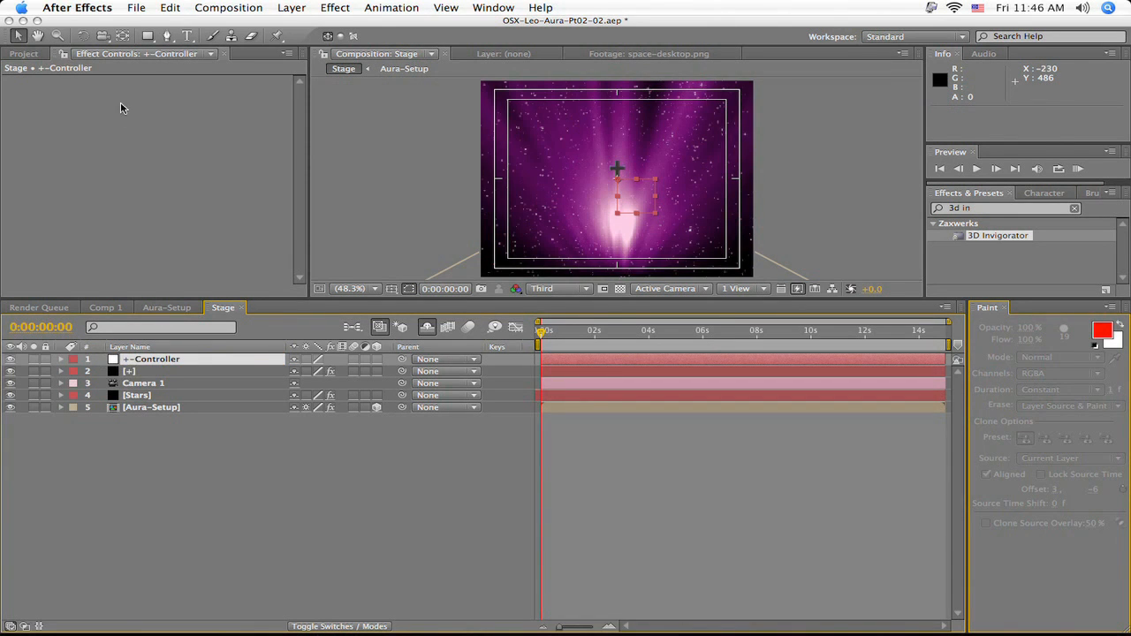
- Move the +-Controller null's anchor point to the middle of its box with the Pan Behind tool
left_click(123, 38)
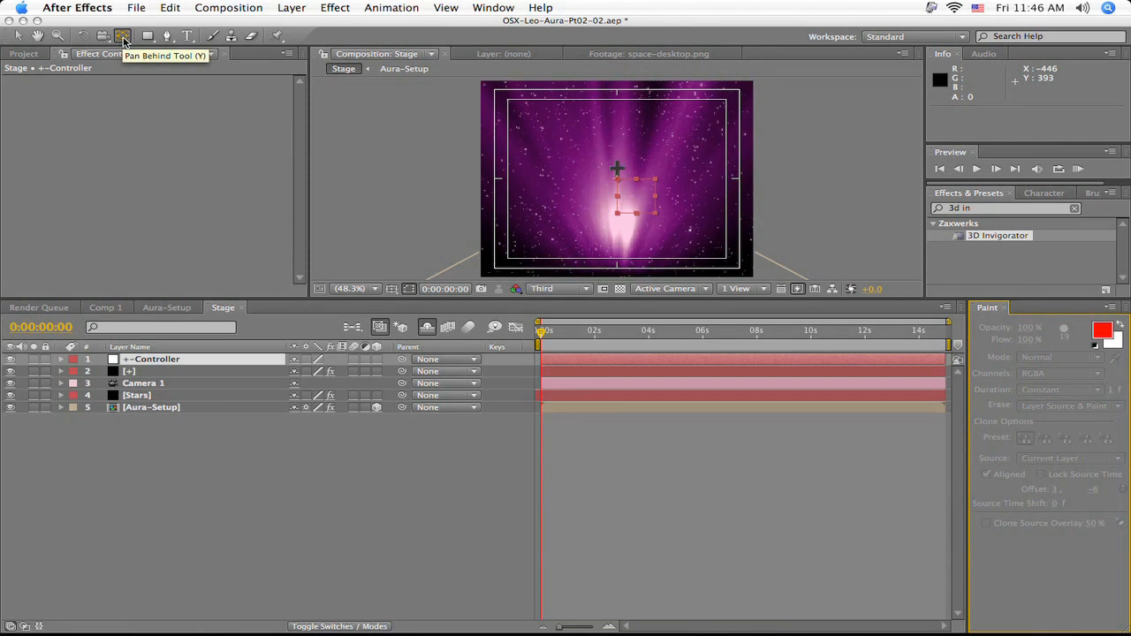
left_click_drag(621, 184, 640, 203)
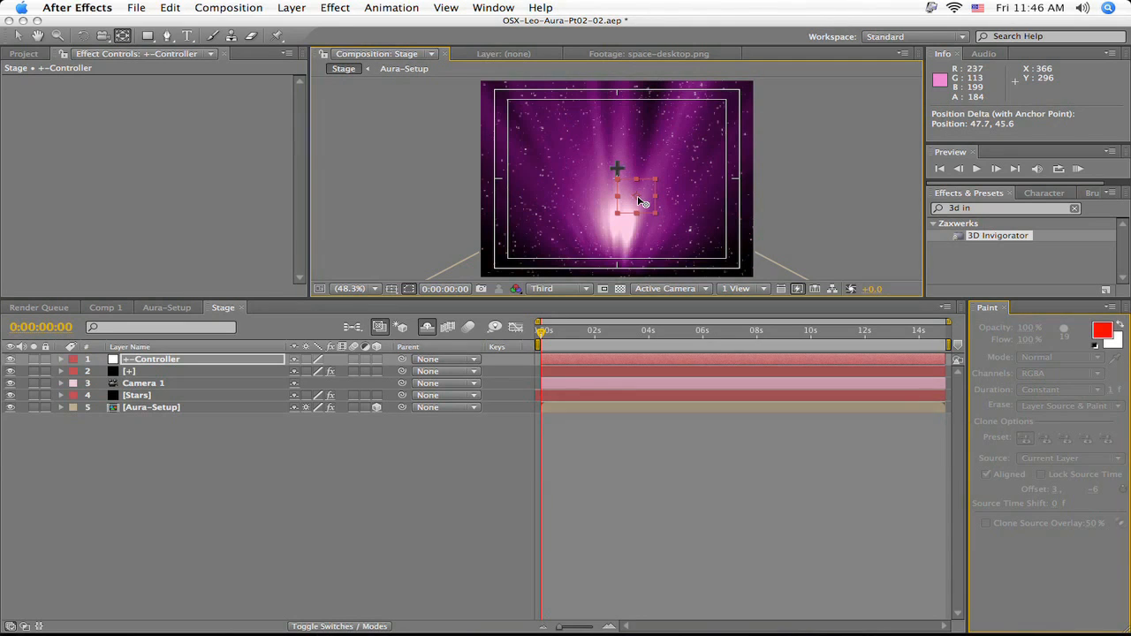
left_click_drag(637, 197, 638, 197)
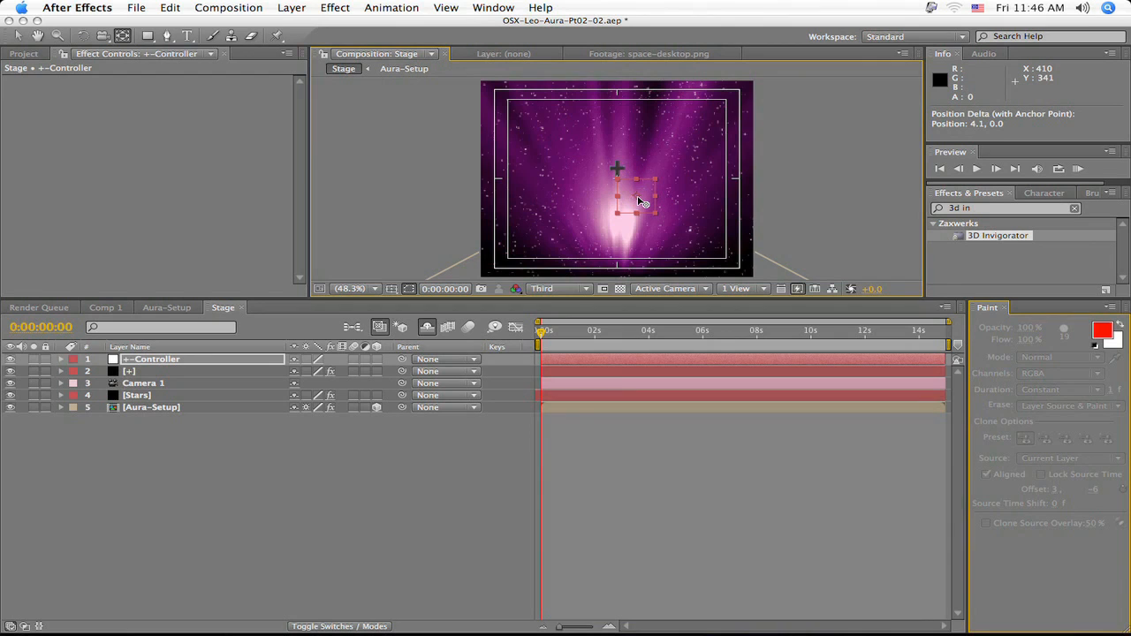
left_click(22, 41)
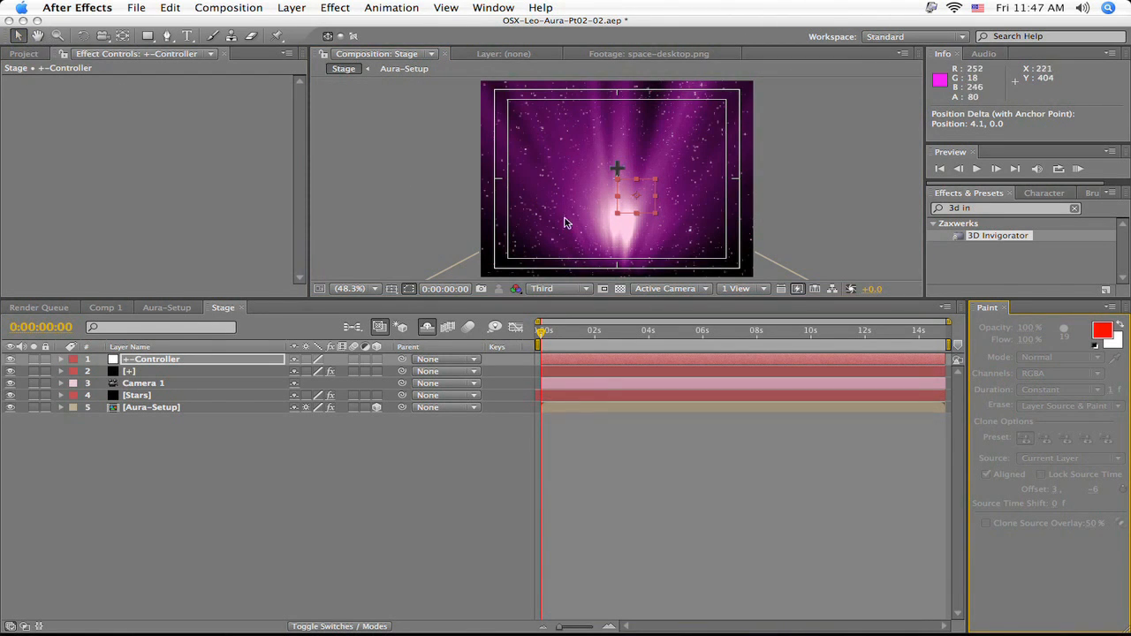
- Move the +-Controller null to the composition's centre, at about 356, 286, and make it a 3D layer
left_click_drag(642, 211, 623, 191)
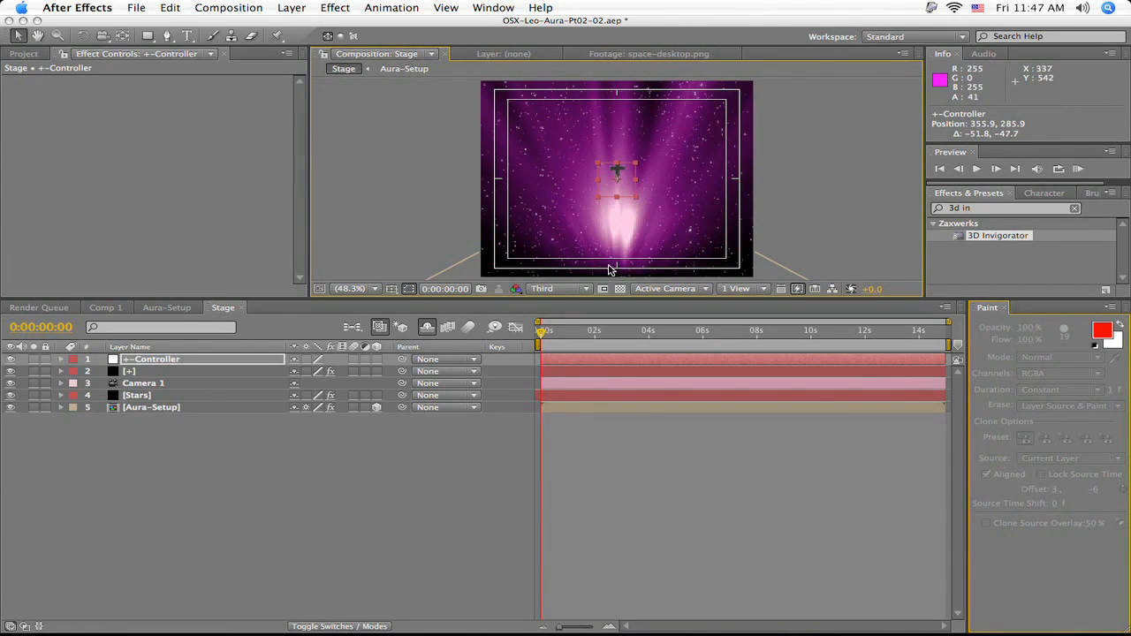
left_click(392, 289)
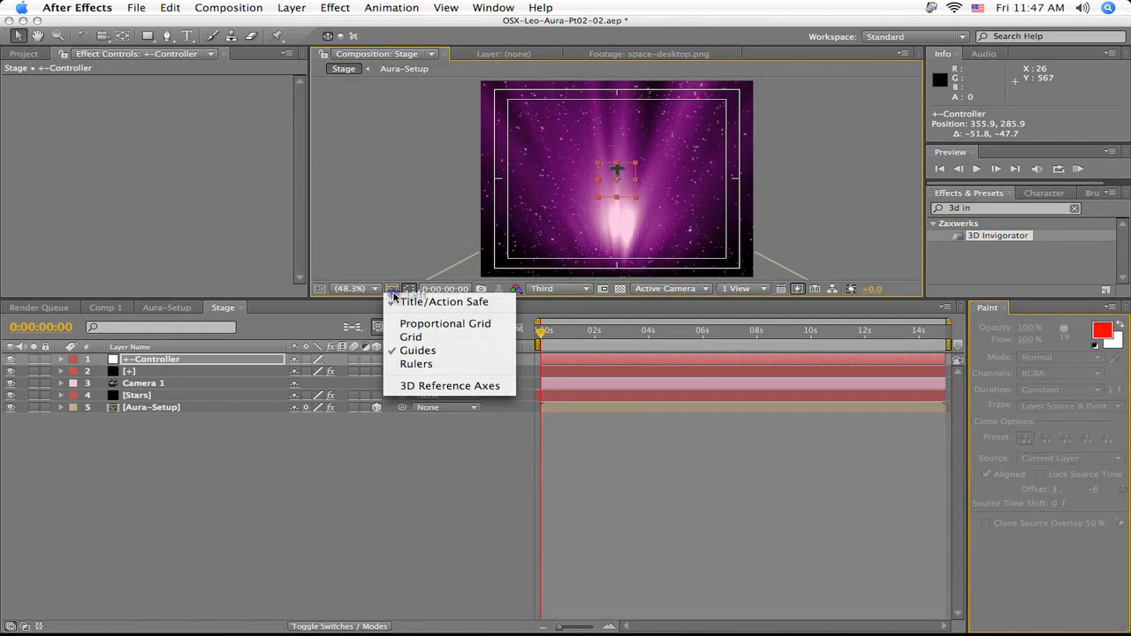
left_click(416, 251)
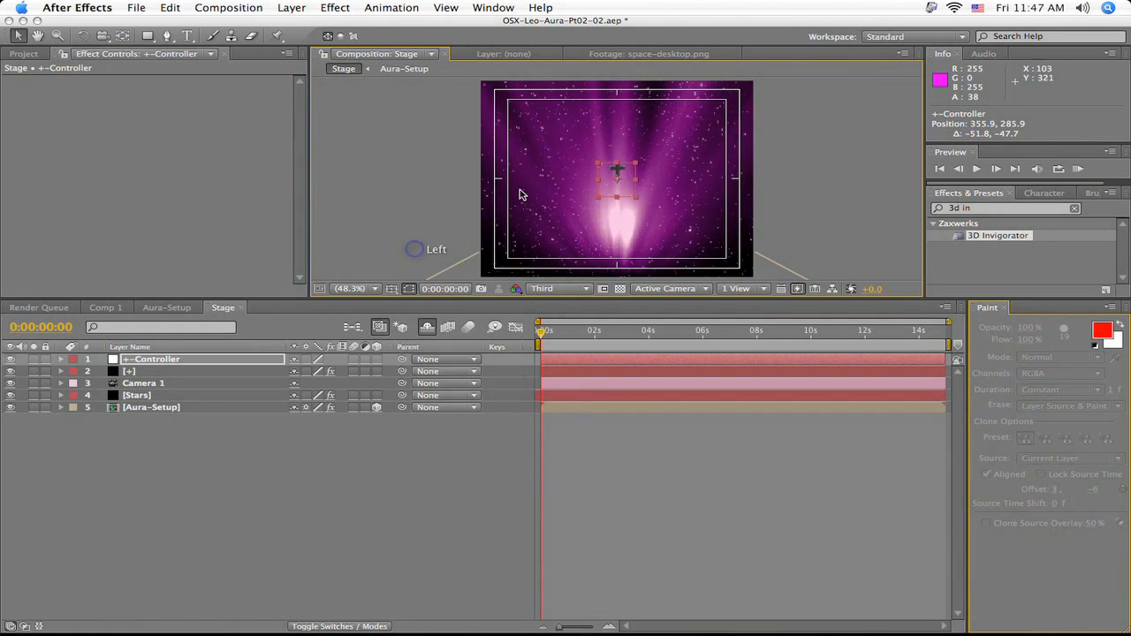
left_click(376, 360)
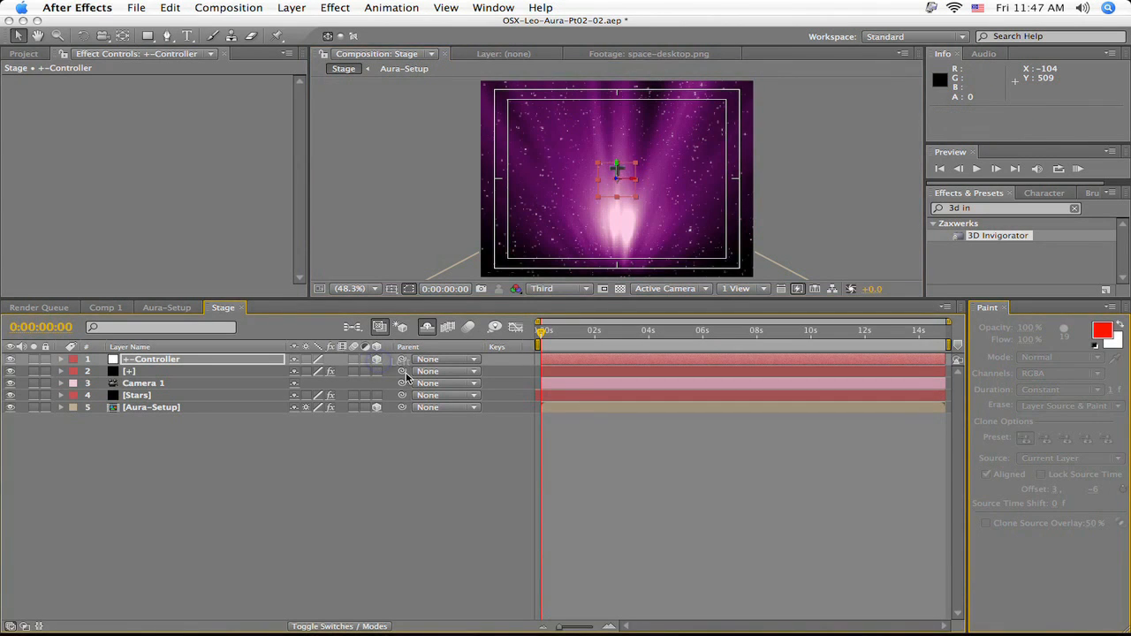
- Make Set 1 of the plus layer's 3D Invigorator effect track the +-Controller layer and enable Use Comp Camera
left_click(163, 372)
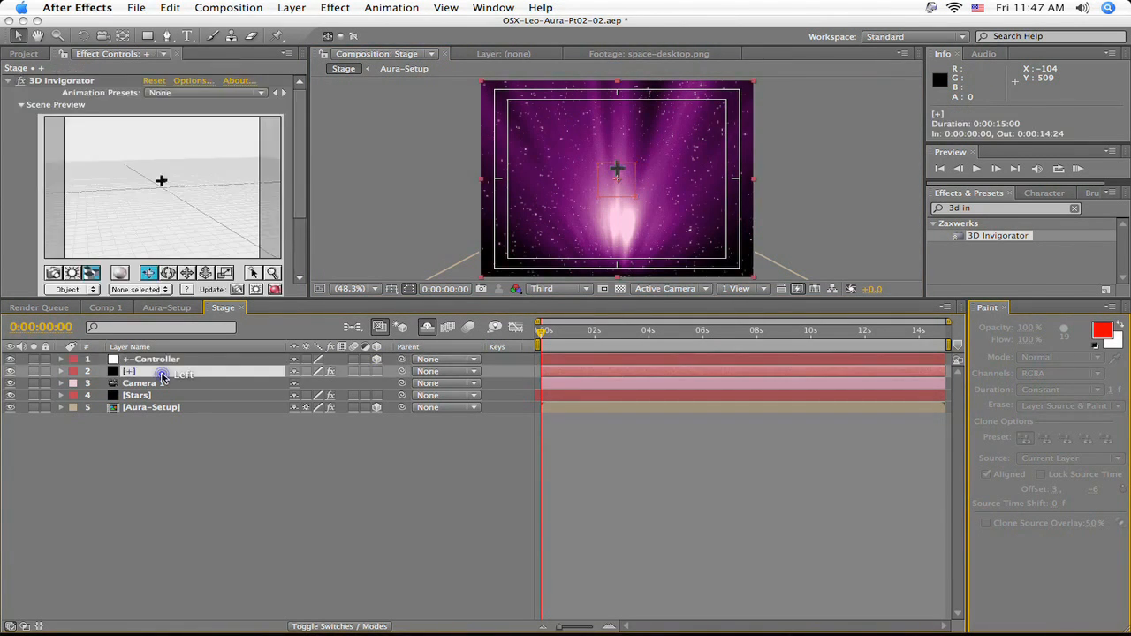
left_click_drag(303, 167, 302, 228)
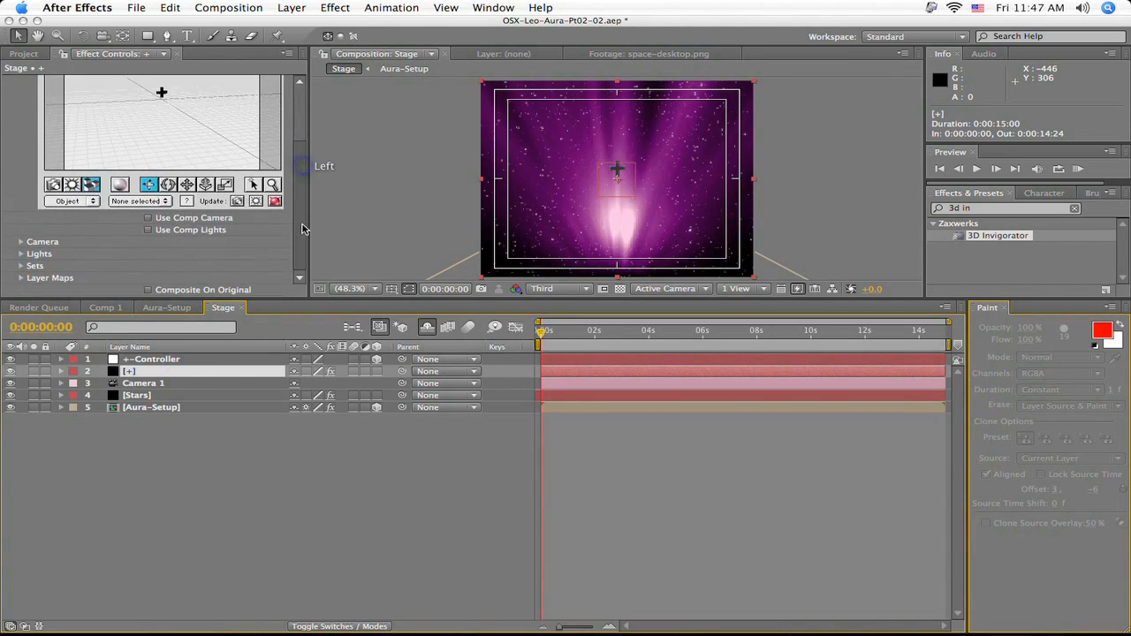
left_click(20, 270)
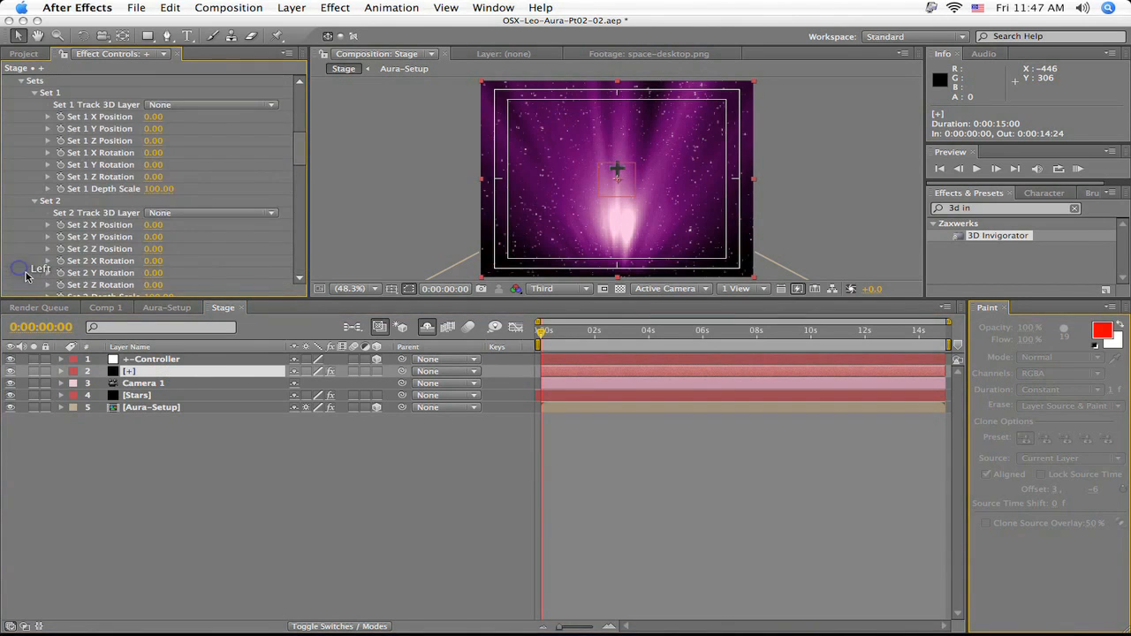
left_click(211, 106)
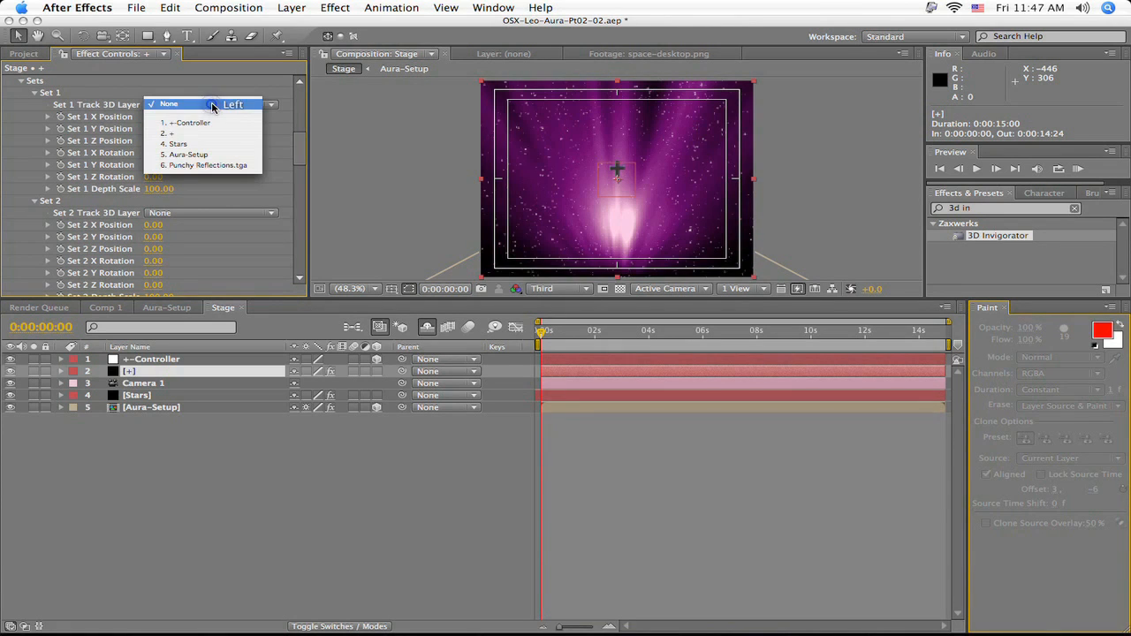
left_click(217, 124)
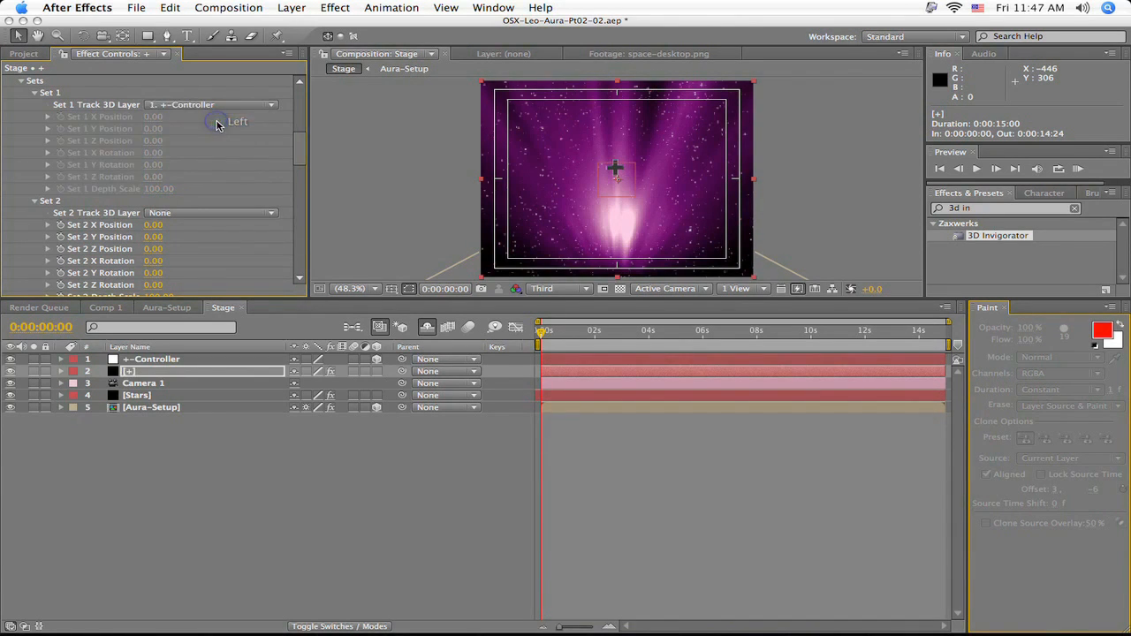
left_click(36, 95)
left_click_drag(298, 157, 294, 127)
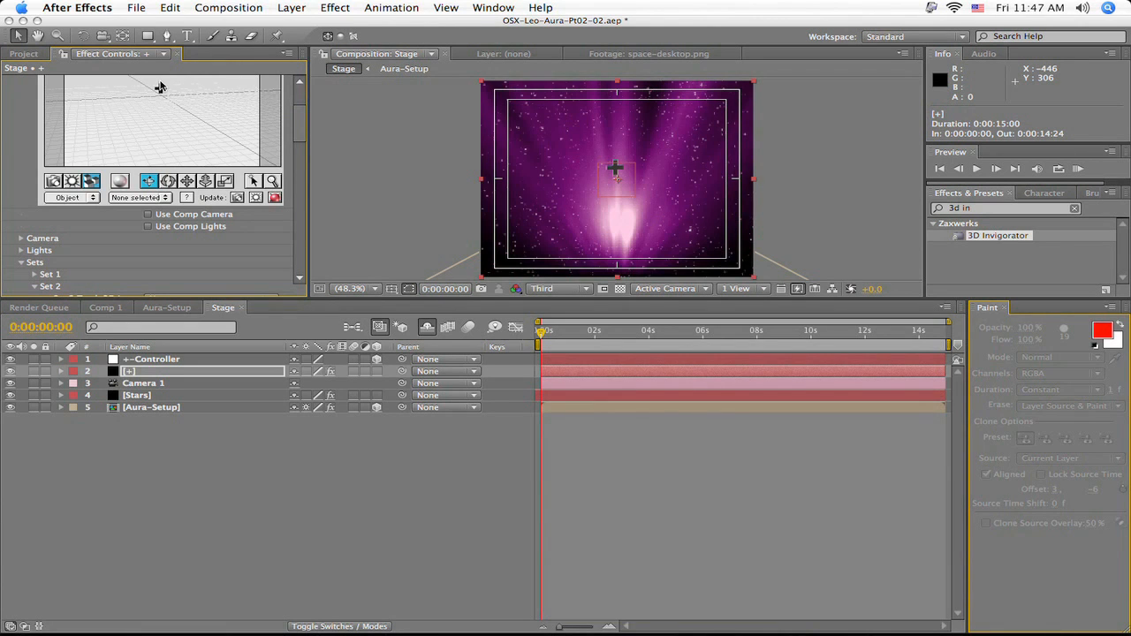
left_click(148, 214)
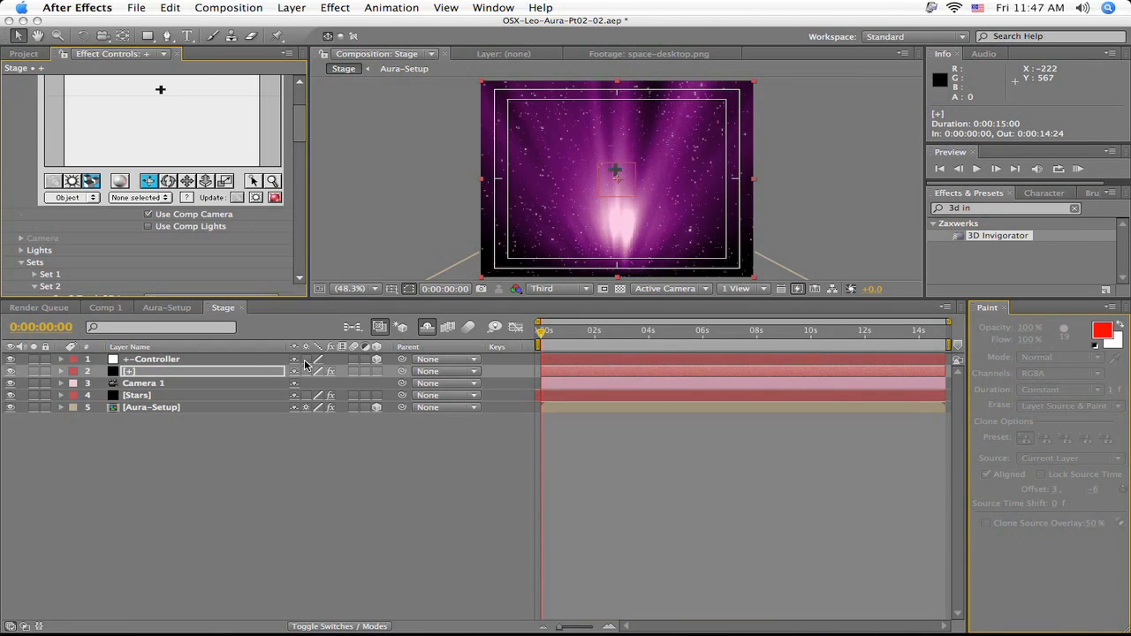
- Move the plus sign down to about 362, 313, 0 by repositioning the +-Controller null
left_click(217, 360)
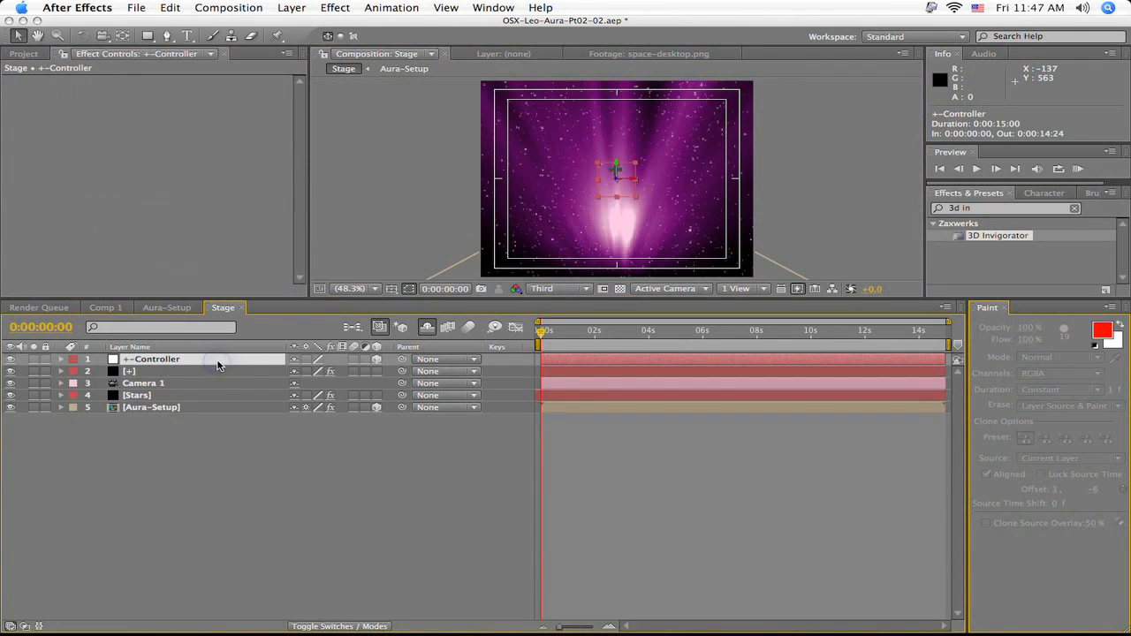
left_click_drag(597, 196, 632, 191)
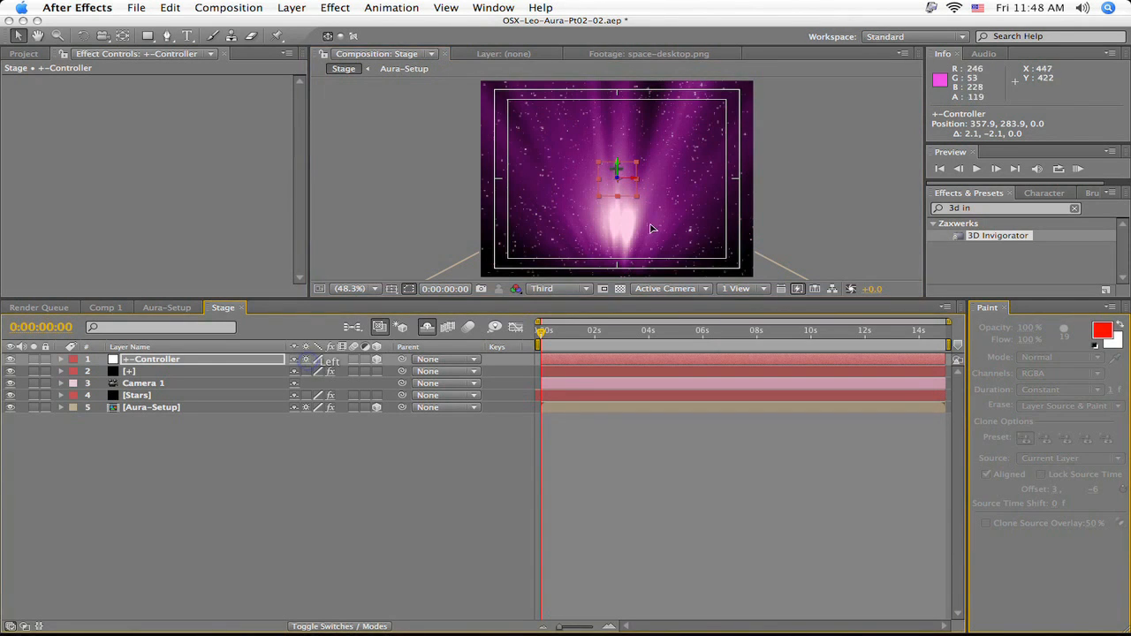
mouse_move(624, 196)
left_mouse_down()
mouse_move(601, 175)
mouse_move(661, 181)
mouse_move(620, 201)
mouse_move(638, 181)
mouse_move(574, 202)
mouse_move(648, 206)
mouse_move(636, 181)
mouse_move(611, 171)
mouse_move(613, 189)
mouse_move(644, 196)
mouse_move(625, 204)
left_mouse_up()
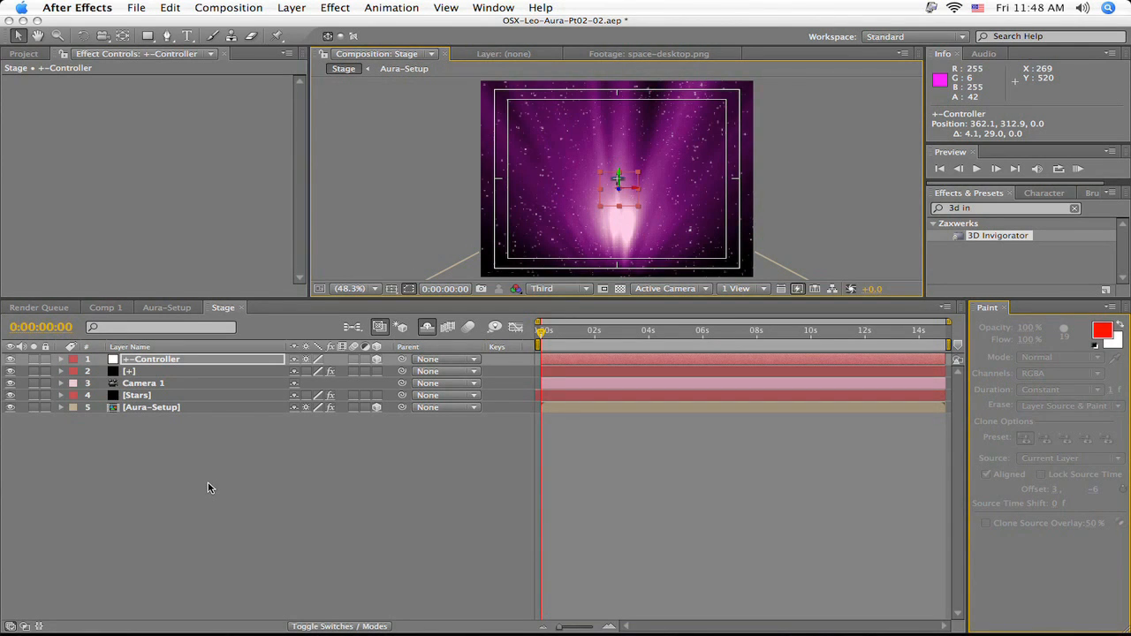
- Duplicate the +-Controller and plus layers together, and place the duplicated plus layer directly below its duplicated controller
left_click(176, 372, "shift")
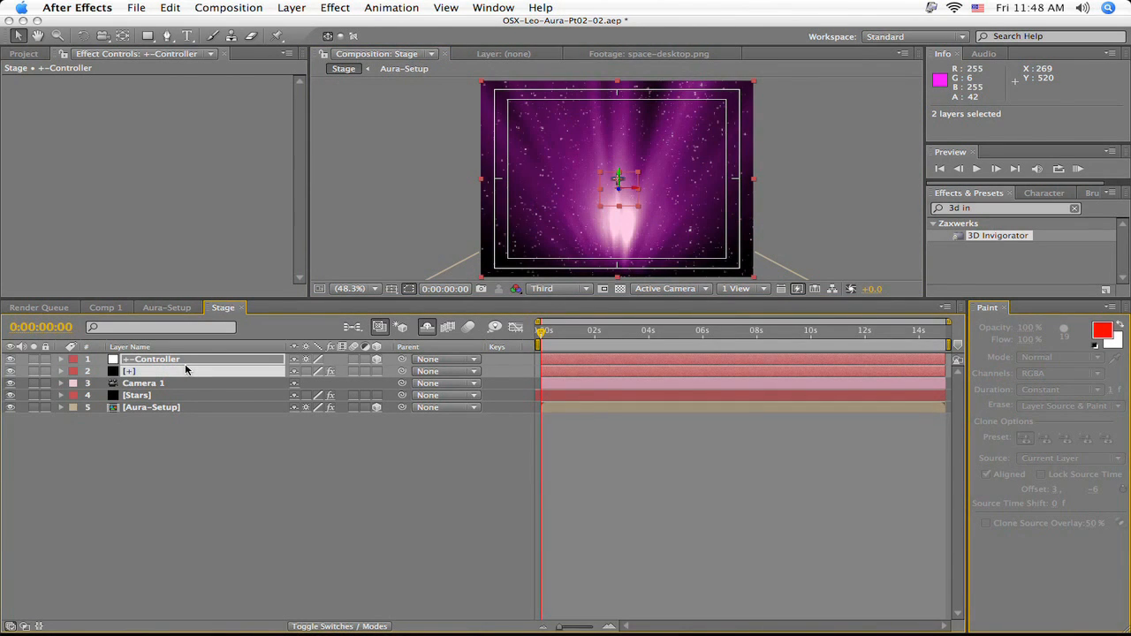
key("ctrl+d")
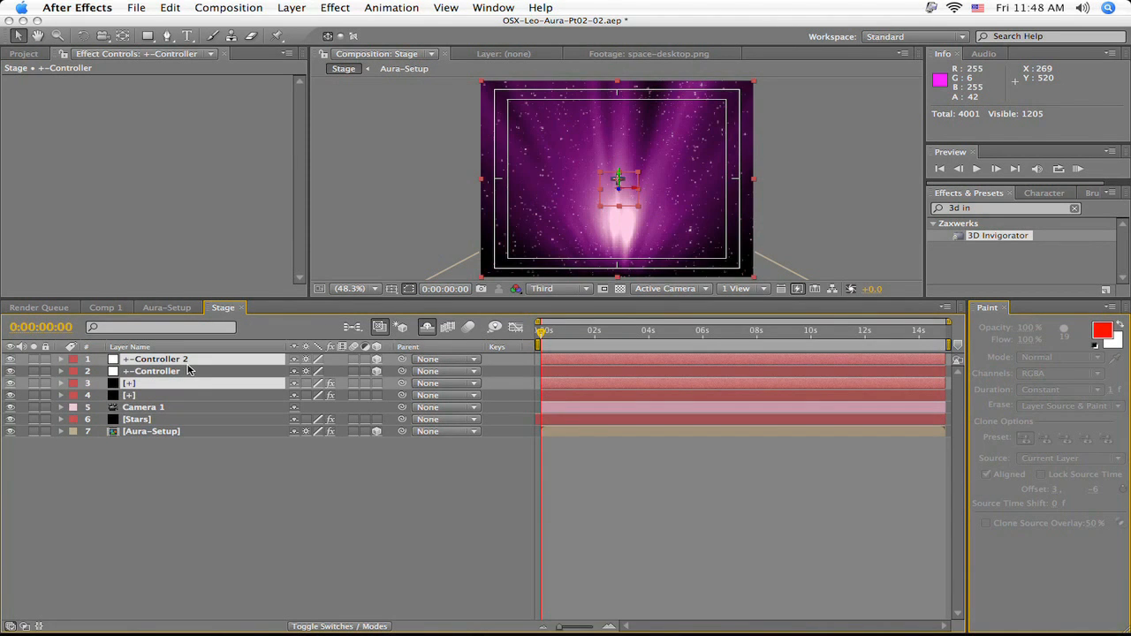
left_click(175, 533)
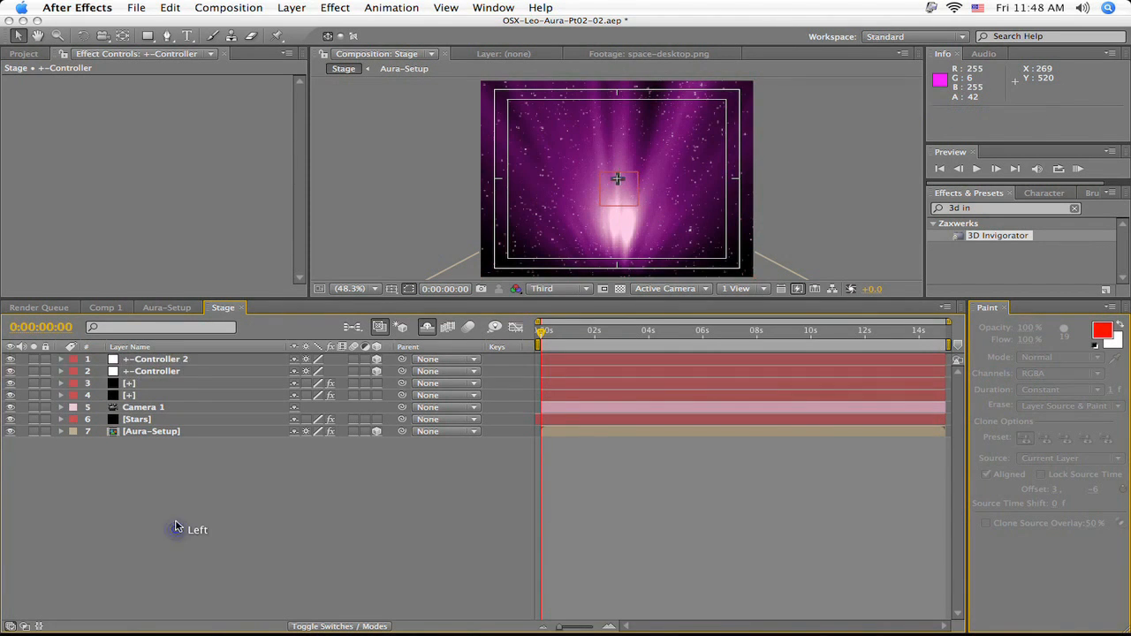
left_click(187, 384)
left_click_drag(153, 389, 178, 372)
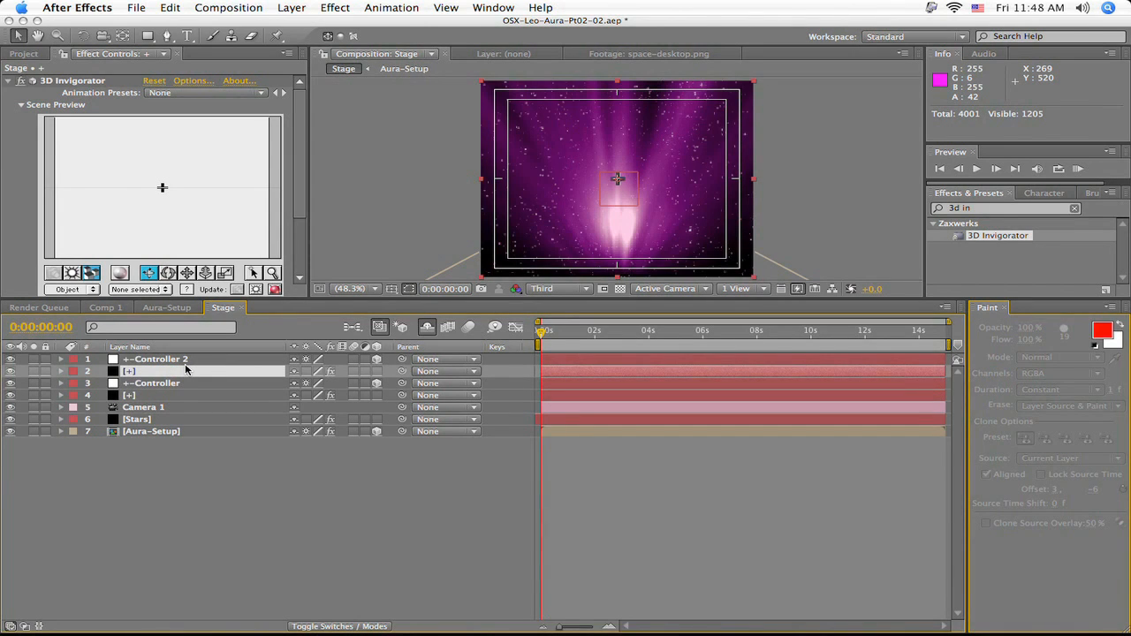
- Shift the duplicated controller and plus layers to start at 0:00:07:05, turn off their visibility and hide them as shy layers
left_click(217, 360, "shift")
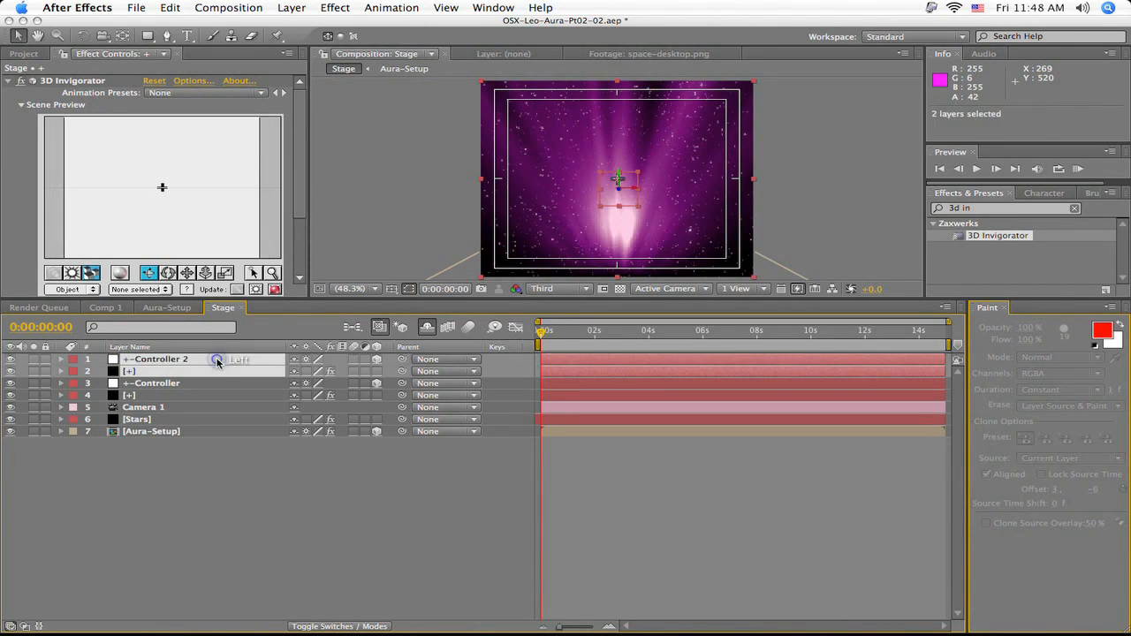
left_click_drag(592, 363, 785, 365)
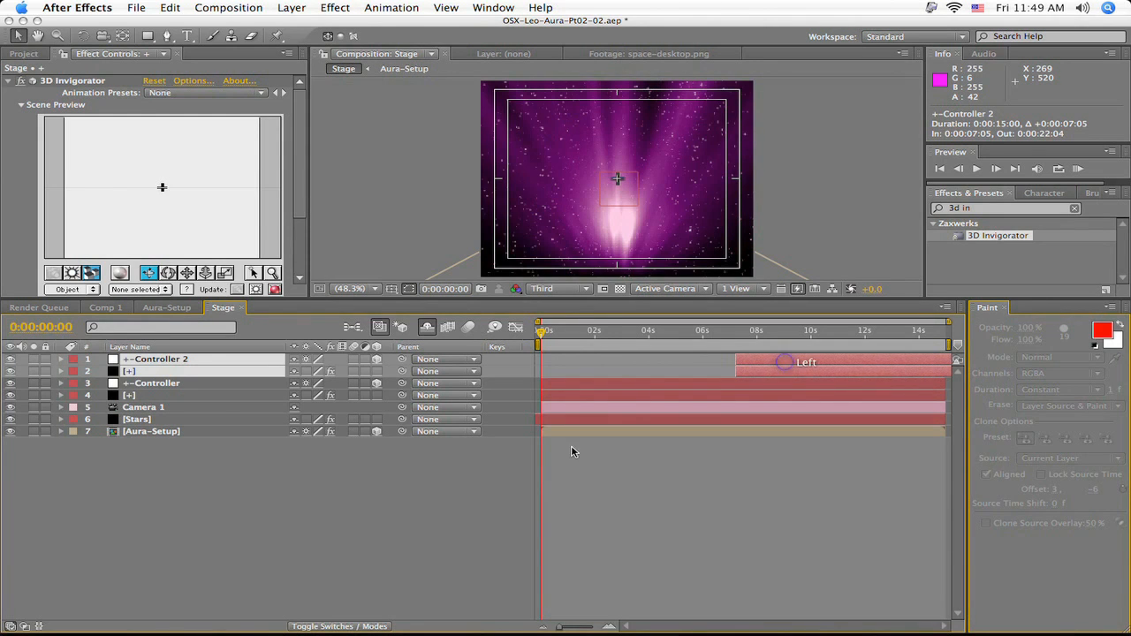
left_click(9, 360)
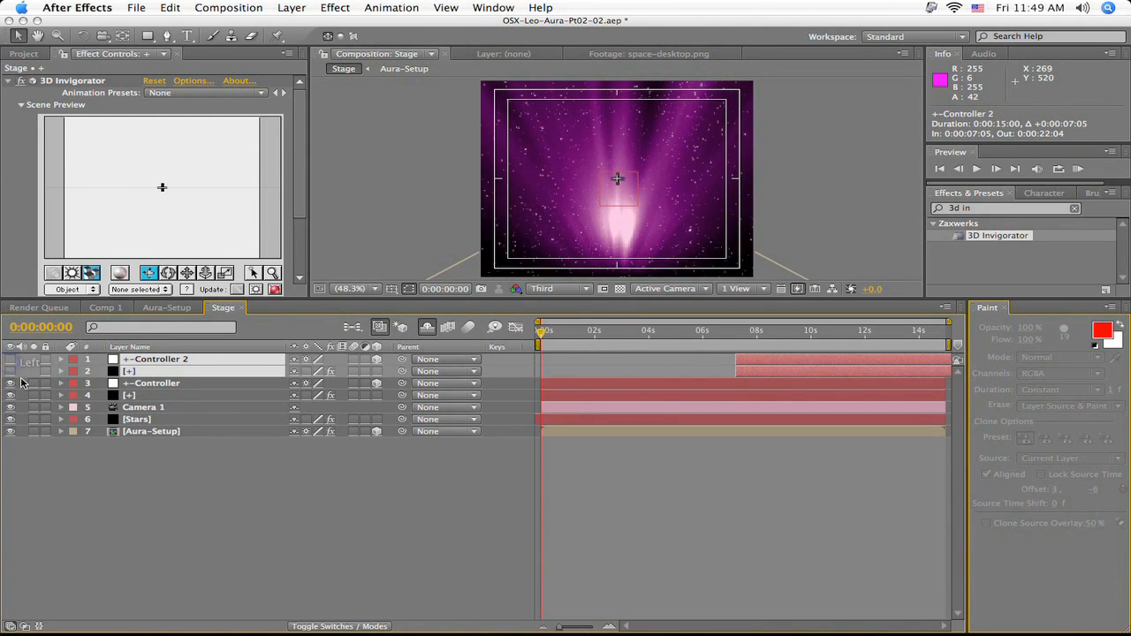
left_click(297, 360)
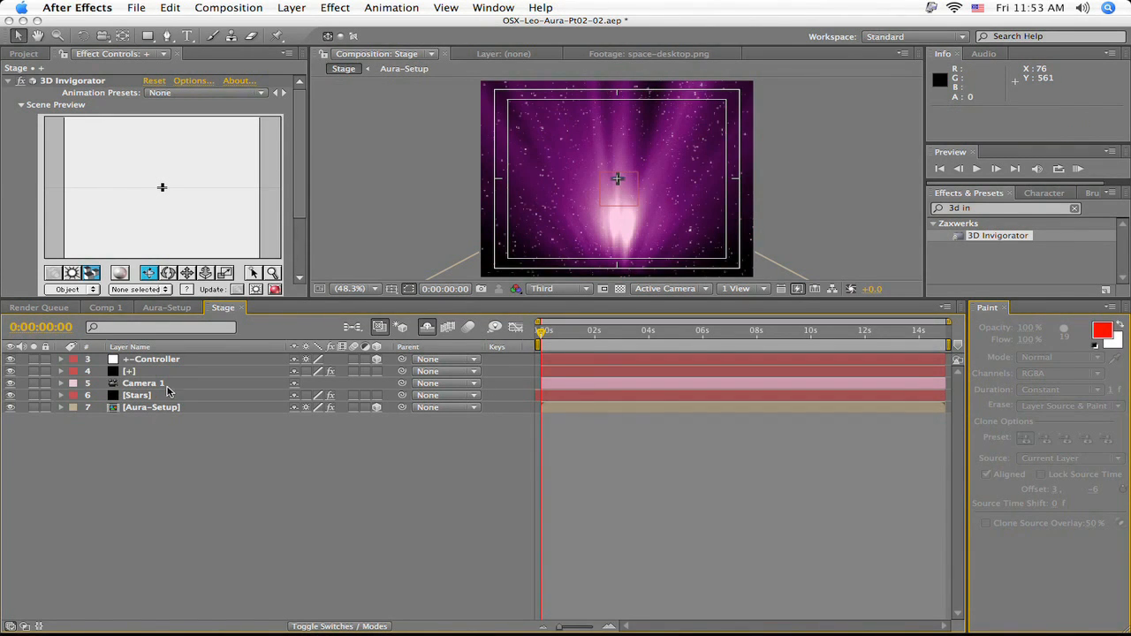
- Reveal Camera 1's Position property and all Mask 1 properties of the Aura-Setup layer
left_click(168, 386)
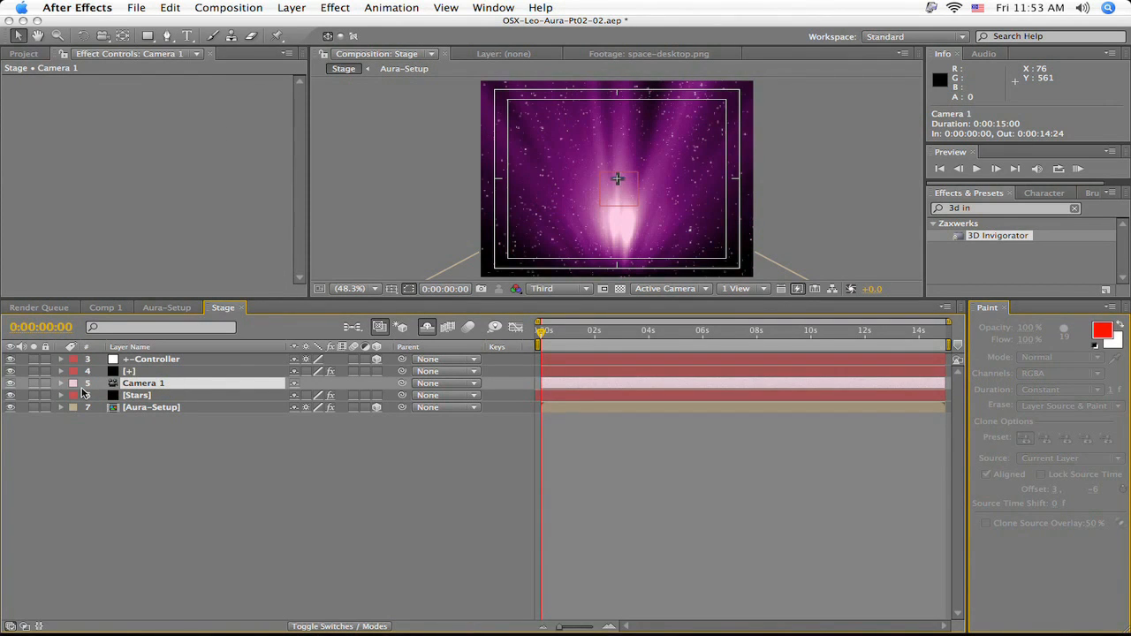
key("p")
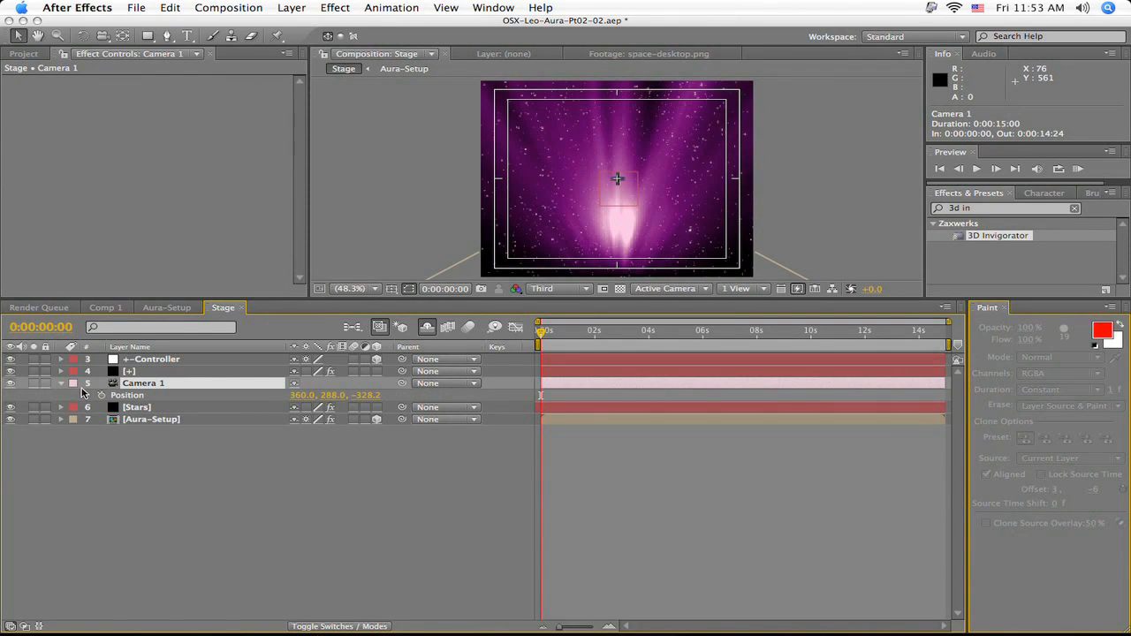
left_click(146, 425)
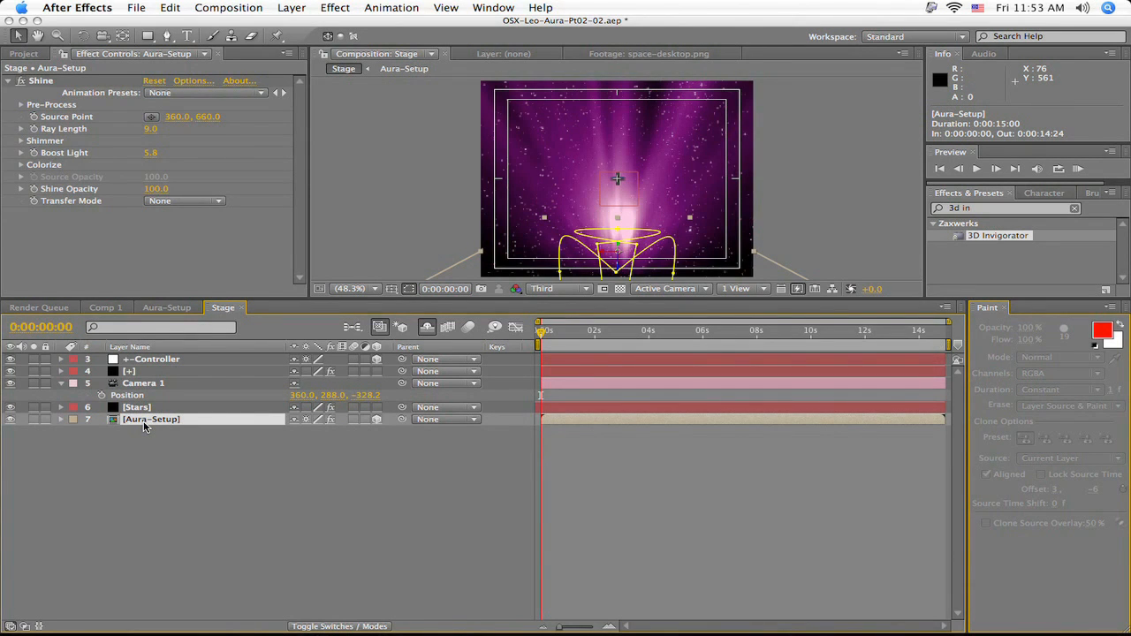
key("m")
key("m")
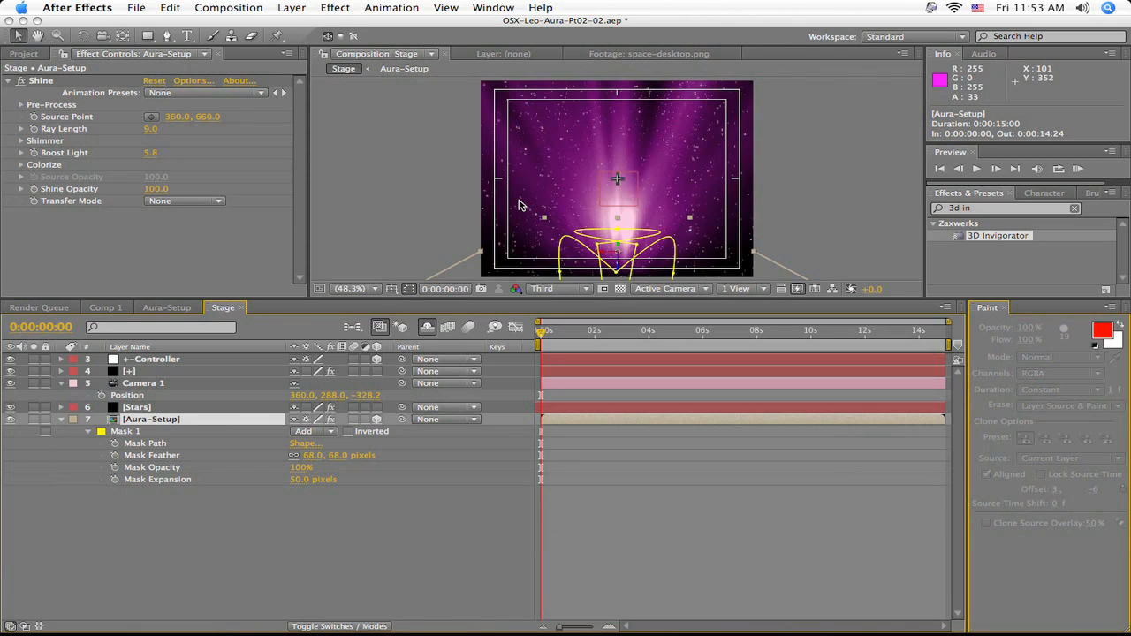
- Pull Camera 1 back from the aura along Z to a position of about 360, 288, -1252
key("y")
key("c")
left_click(188, 383)
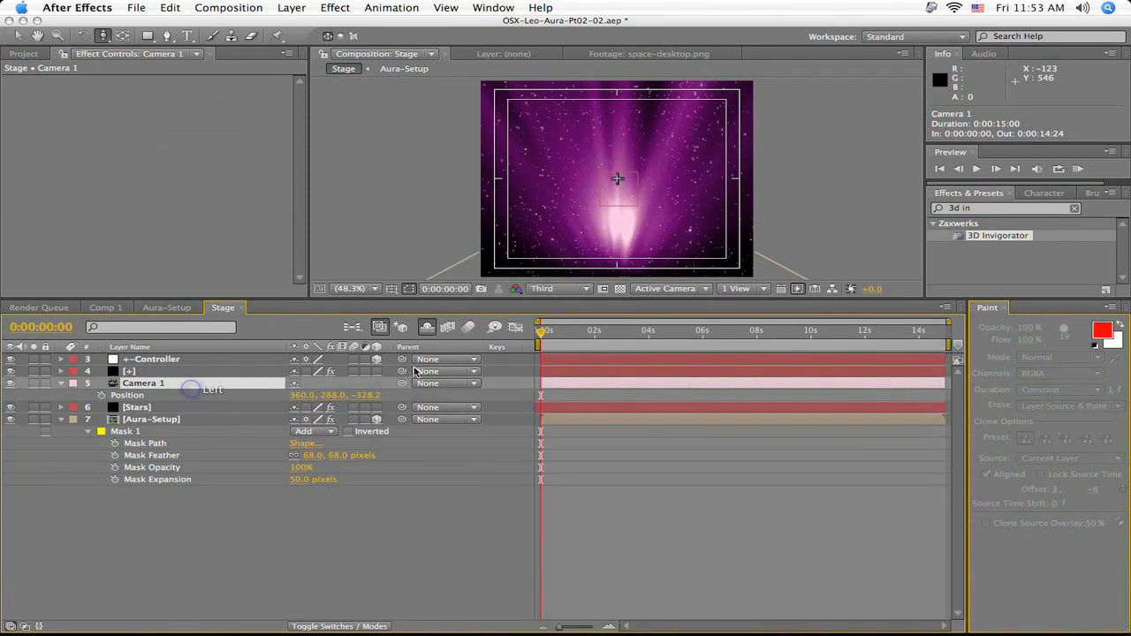
left_click_drag(617, 180, 580, 345)
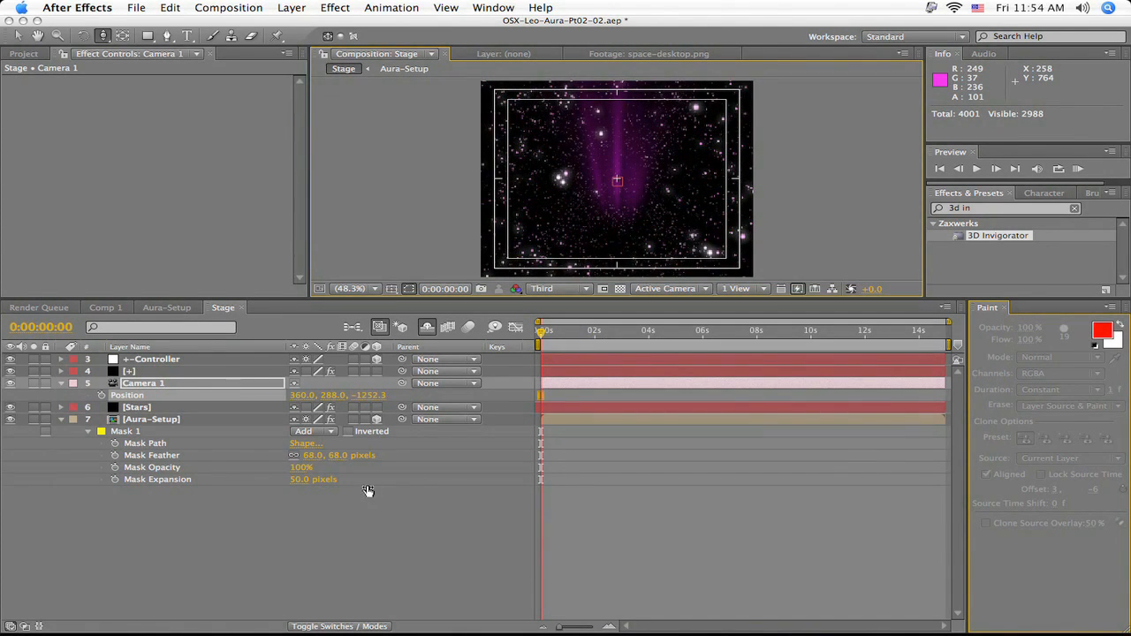
- Set Aura-Setup's Mask Expansion to 0 pixels and start keyframing it and Camera 1's Position at 0:00:00:00
left_click_drag(295, 481, 261, 482)
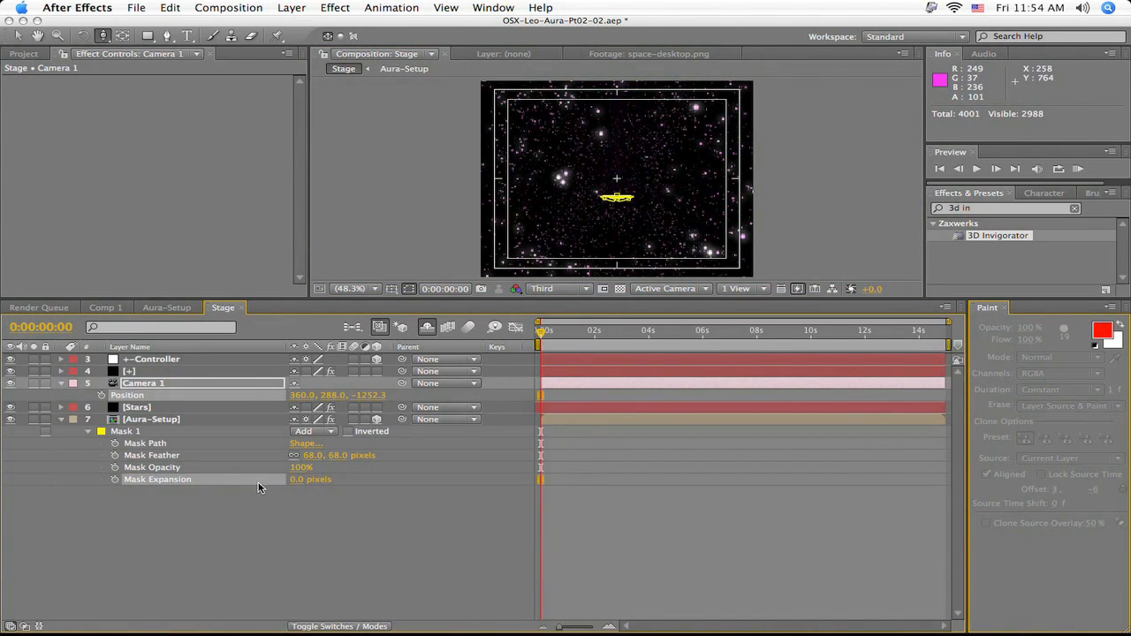
left_click(256, 482)
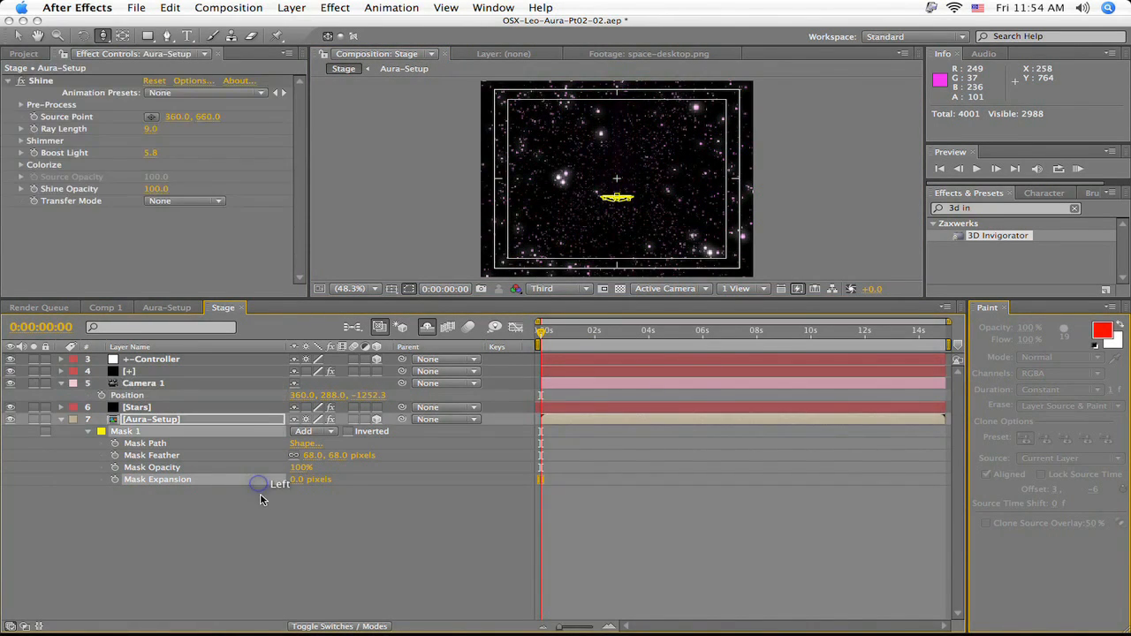
left_click(115, 479)
left_click(101, 395)
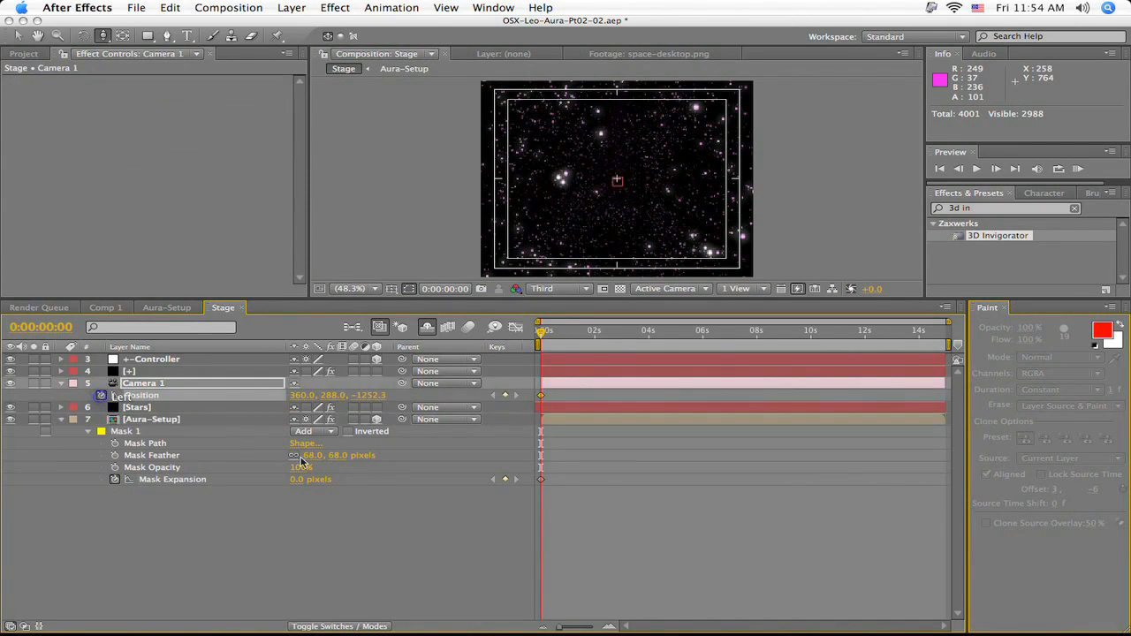
- At 0:00:02:00, keyframe Camera 1's Z position at about -1121 and Aura-Setup's Mask Expansion at 75 pixels
left_click_drag(541, 338, 595, 352)
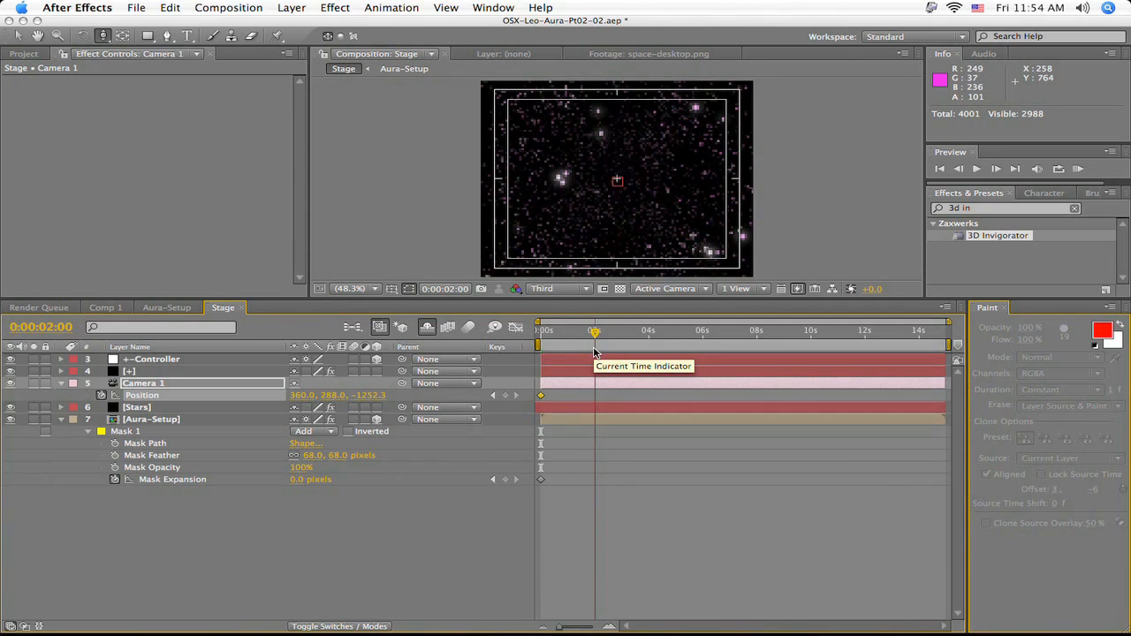
left_click_drag(374, 395, 473, 397)
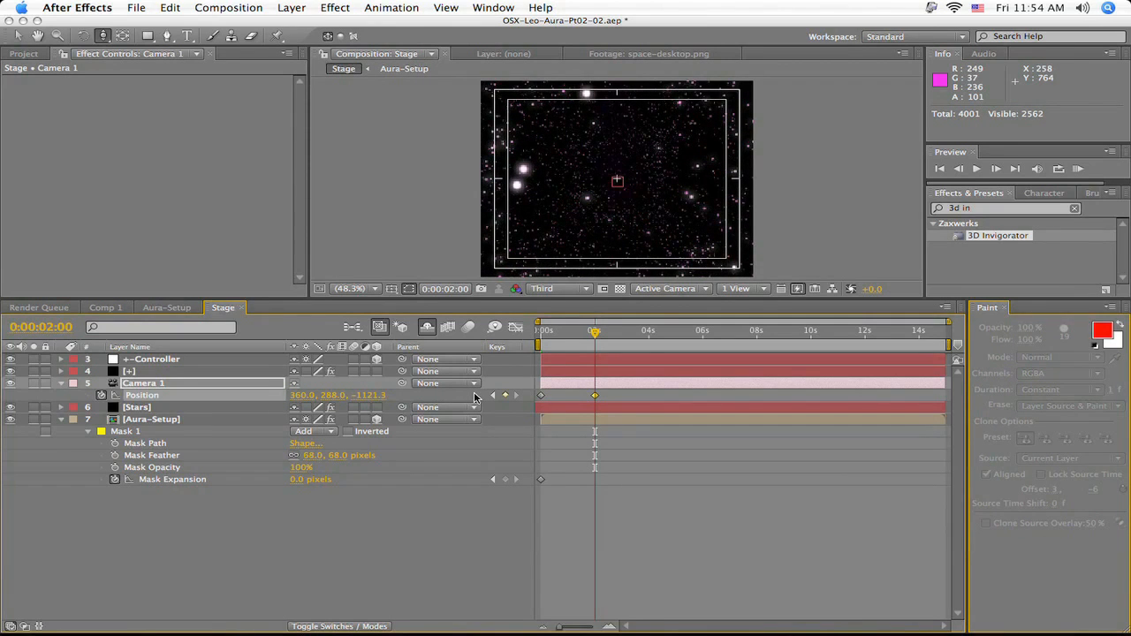
left_click_drag(297, 479, 341, 480)
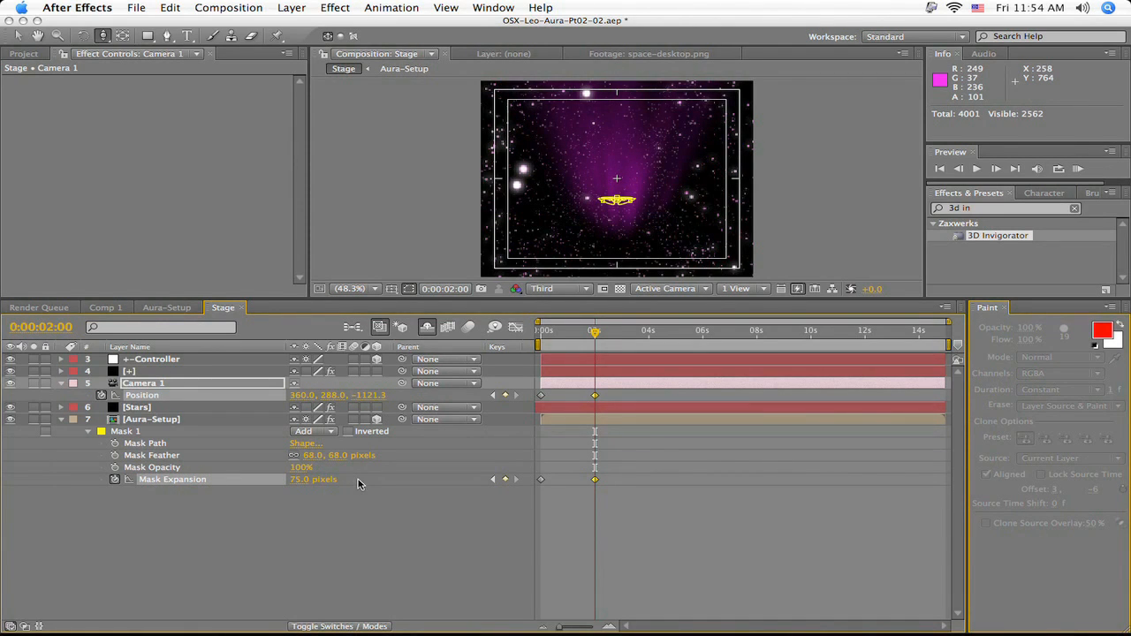
left_click(358, 482)
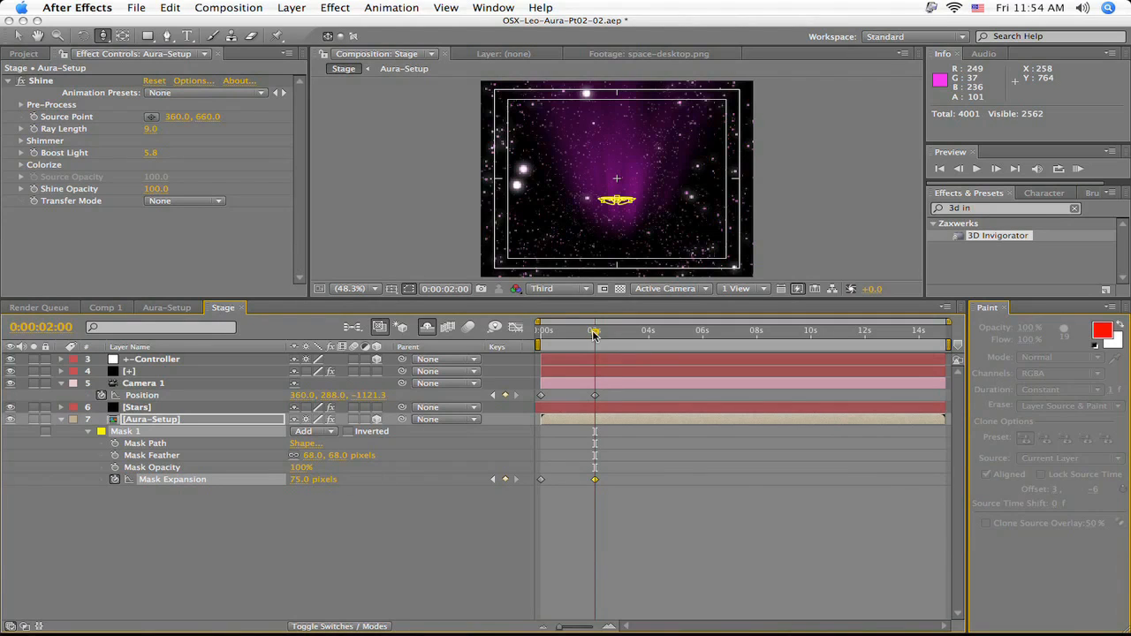
- At 0:00:03:00, move Camera 1 in to a Z position of about -955 and set Mask Expansion to 110 pixels
left_click_drag(597, 339, 625, 340)
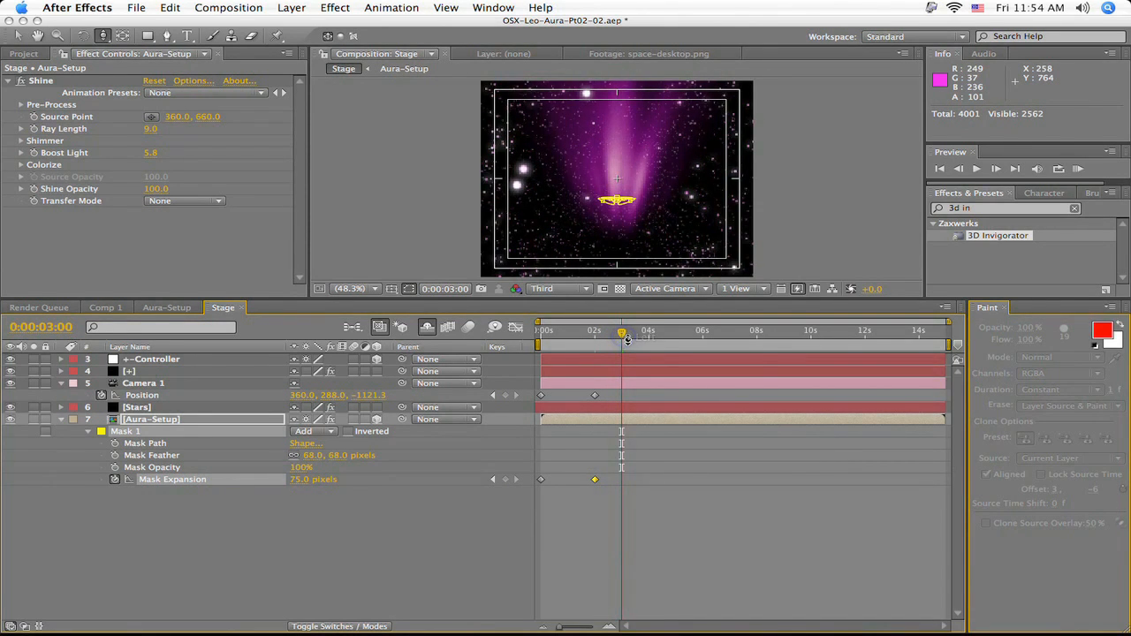
left_click_drag(586, 220, 586, 193)
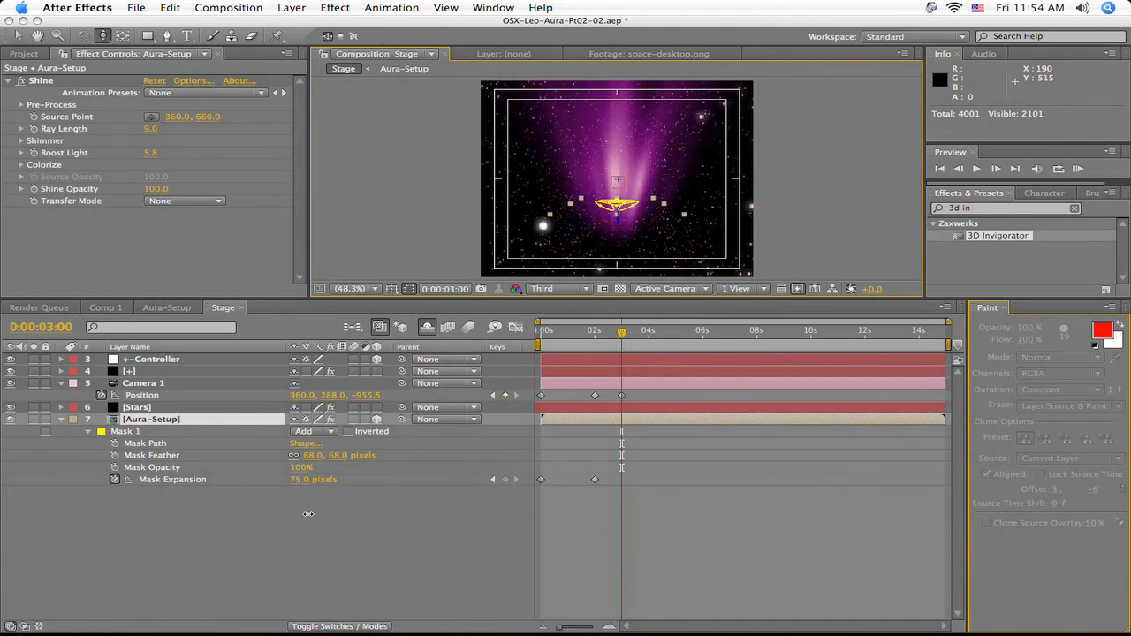
left_click_drag(301, 482, 329, 485)
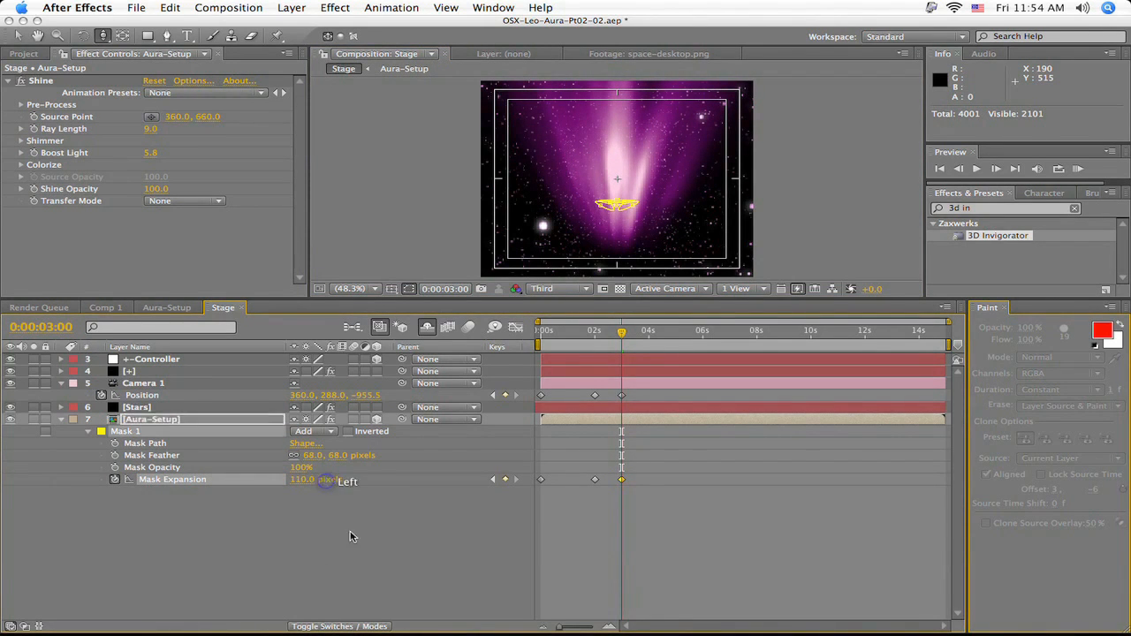
- Reveal the Position, Scale and Rotation properties of the +-Controller layer together
left_click_drag(623, 336, 595, 354)
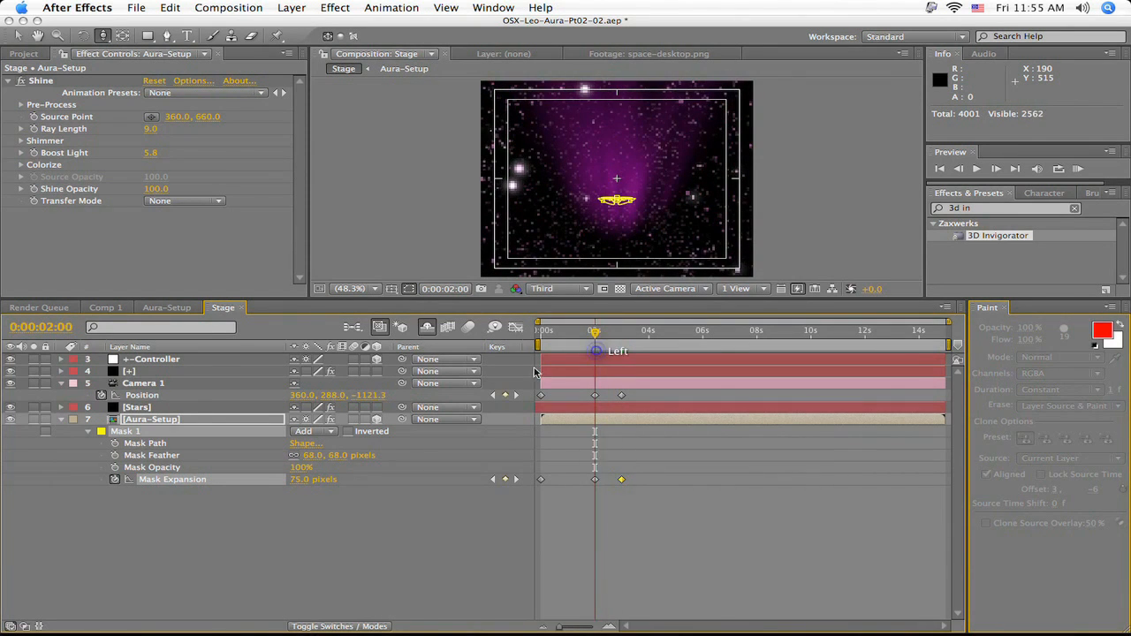
left_click(170, 361)
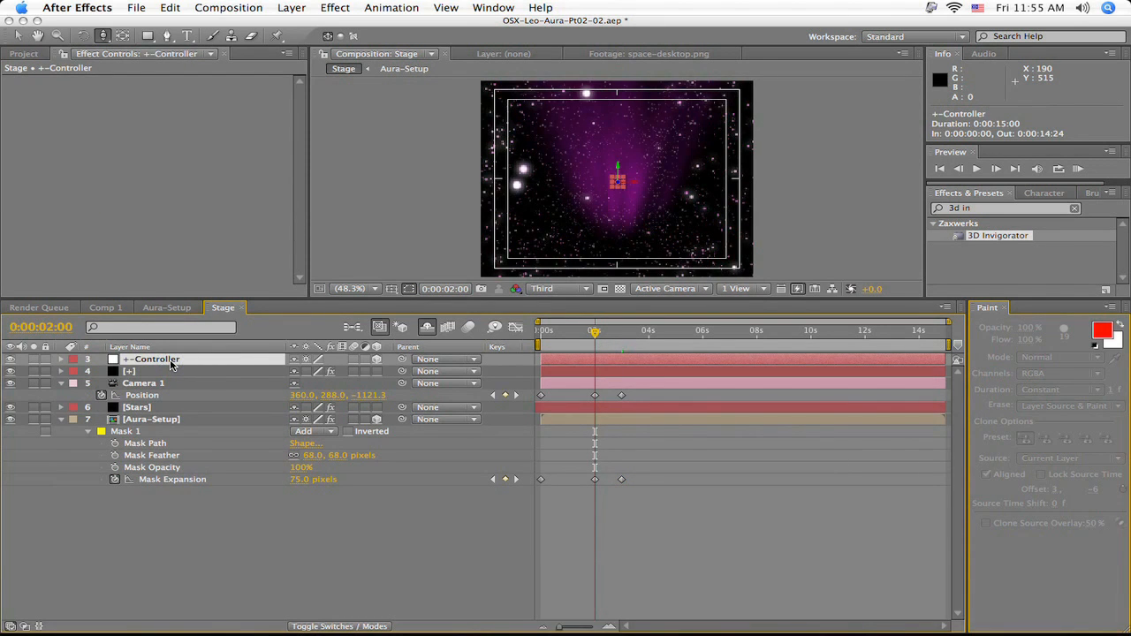
key("p")
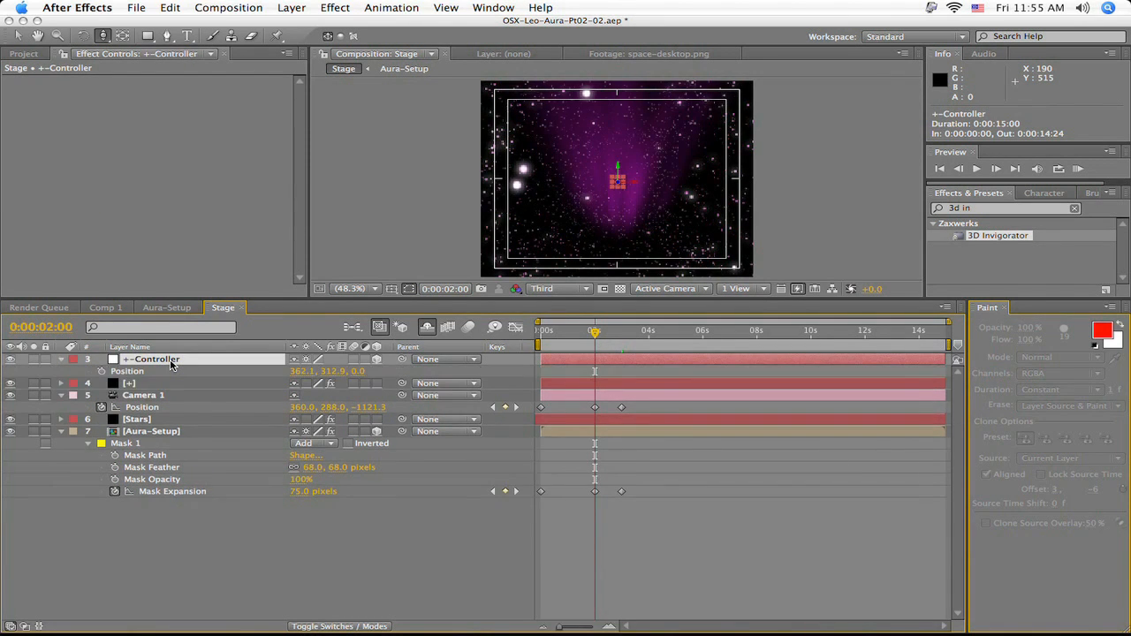
key("shift+s")
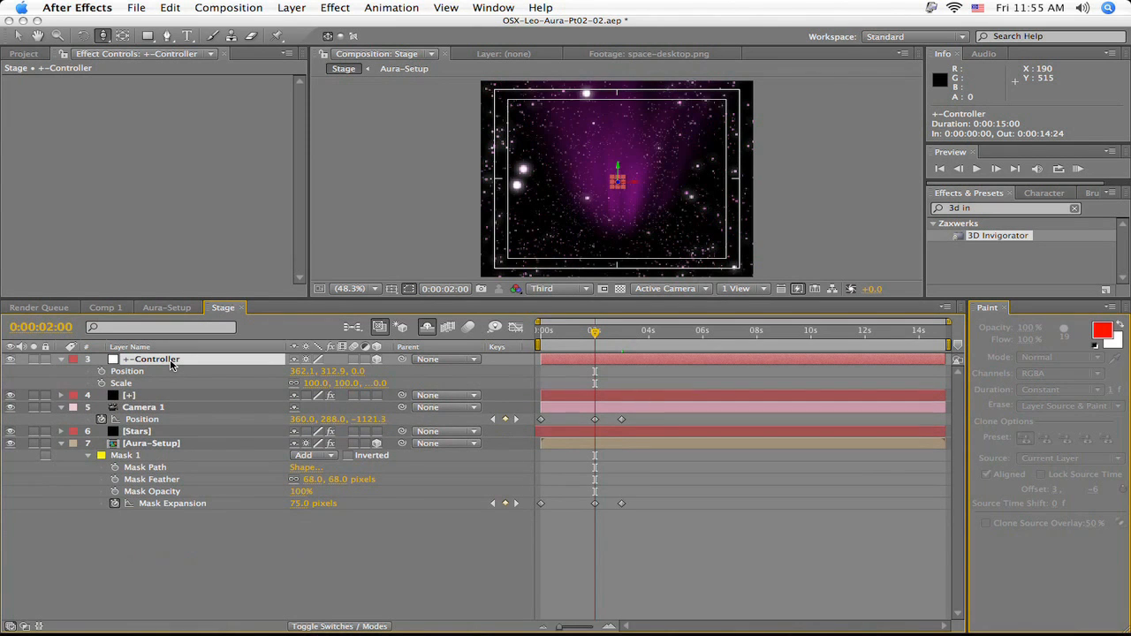
key("shift+r")
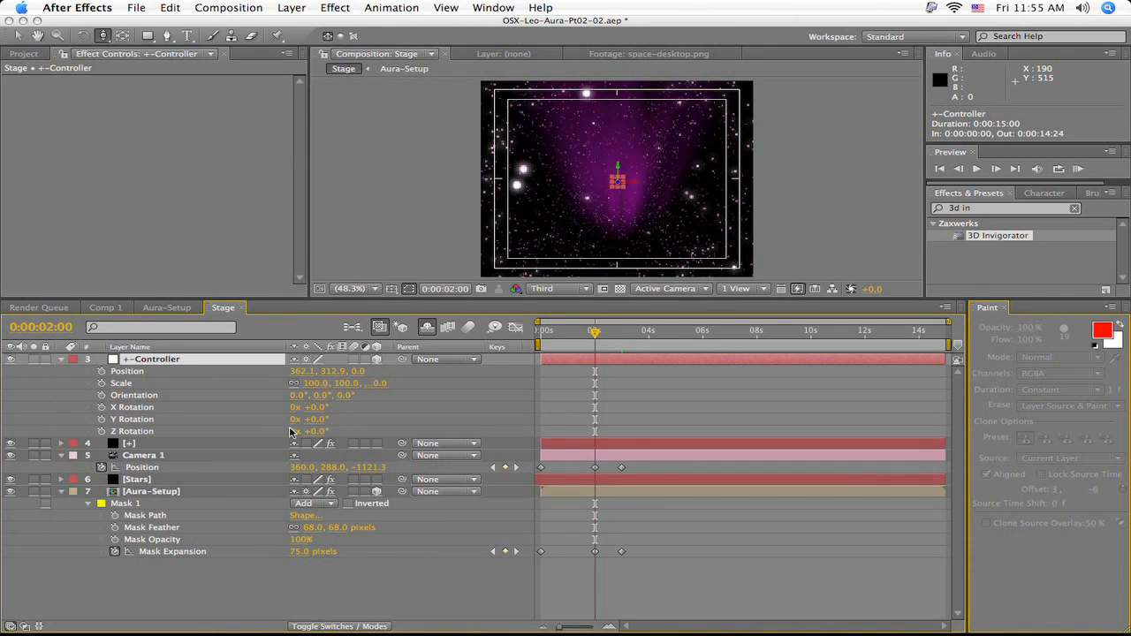
- At 0:00:01:15, start keyframing the +-Controller layer's Scale with a value of 0%
left_click_drag(595, 331, 583, 334)
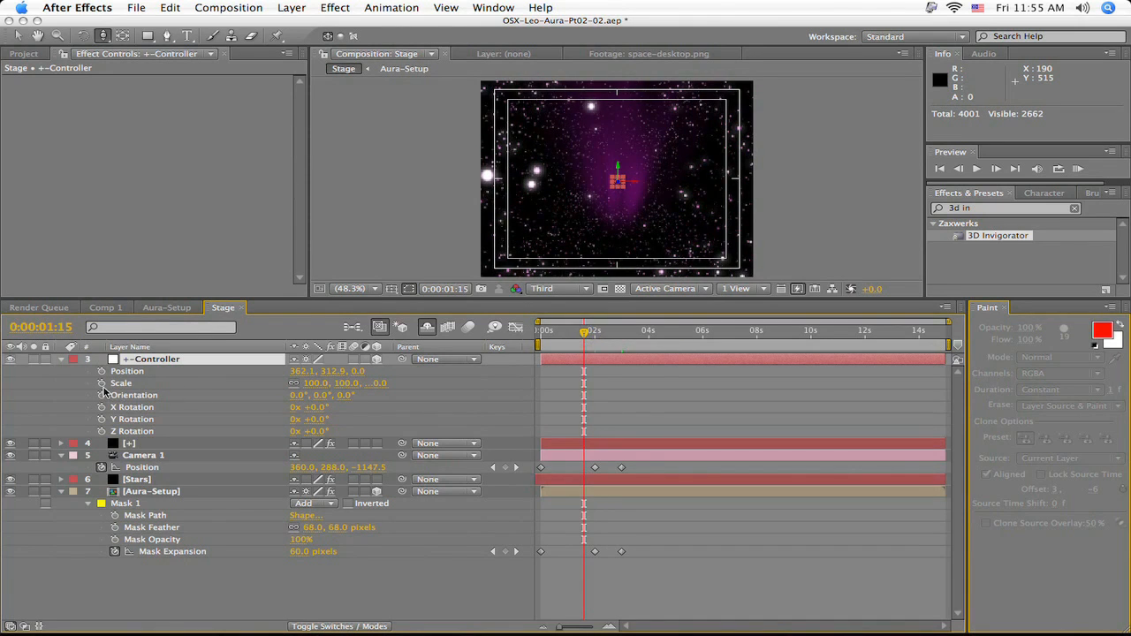
left_click(100, 382)
left_click(311, 383)
type("0")
key("Return")
- At 0:00:02:00, set the +-Controller layer's Scale to 100%
left_click_drag(584, 334, 594, 338)
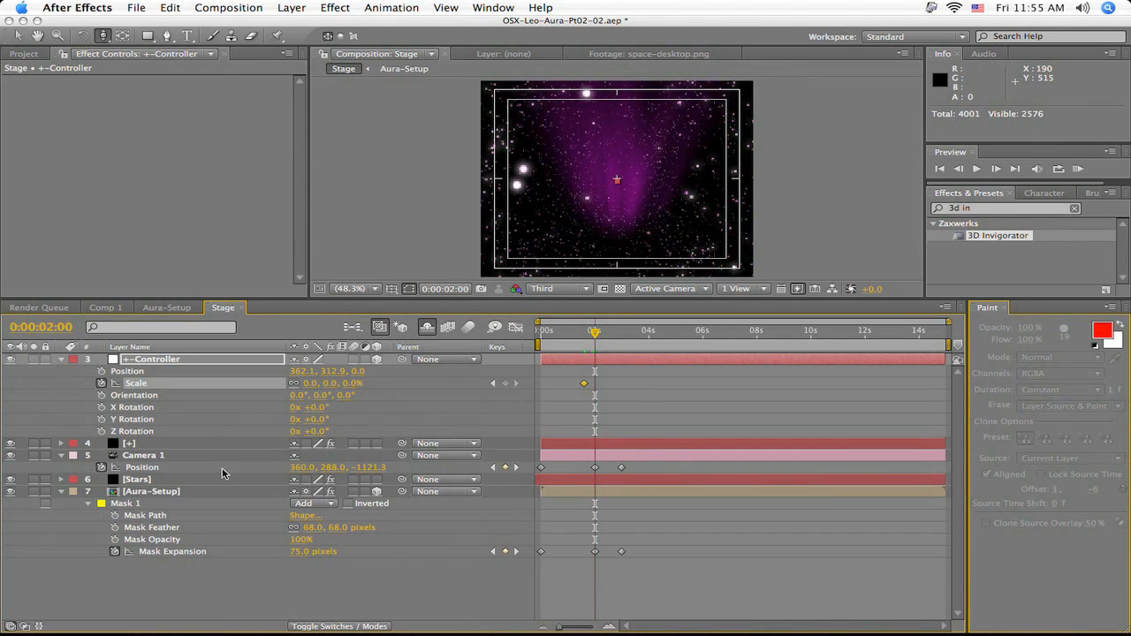
left_click(309, 383)
type("100")
key("Return")
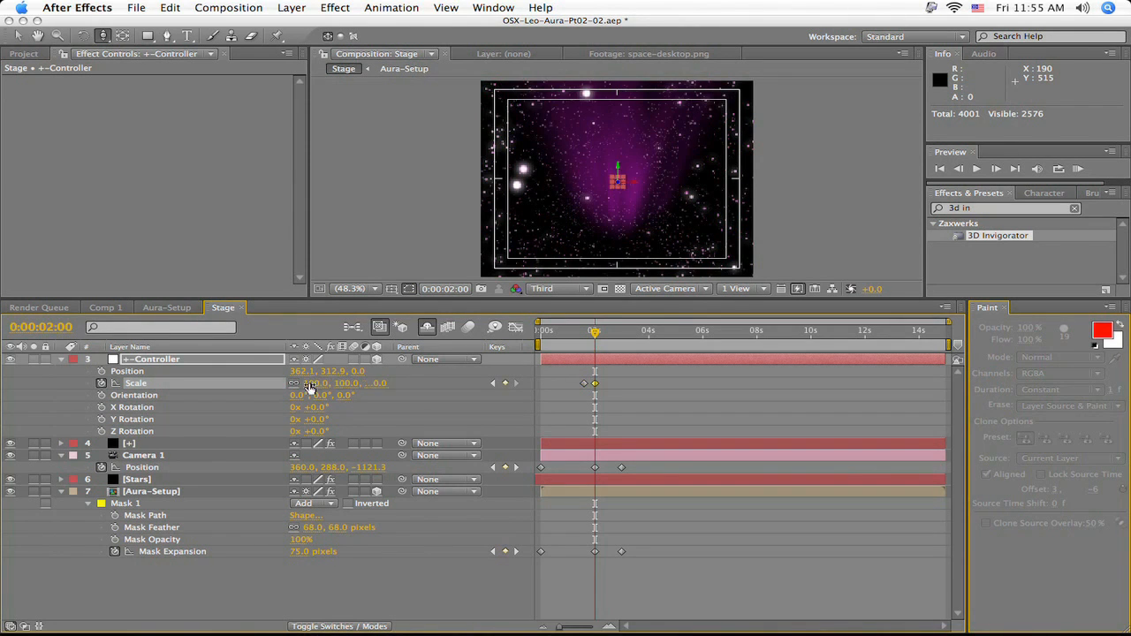
- Keyframe the +-Controller's Position at 0:00:02:00, and move it past the camera to about 385, 313, -953 at 0:00:03:00
left_click(102, 372)
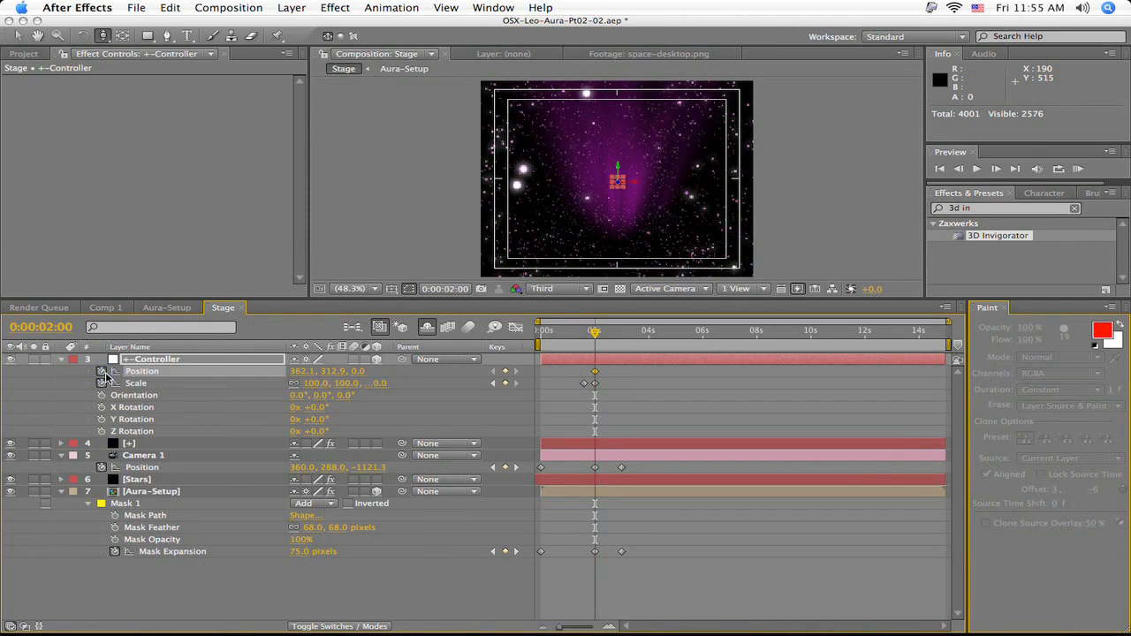
left_click_drag(599, 334, 626, 341)
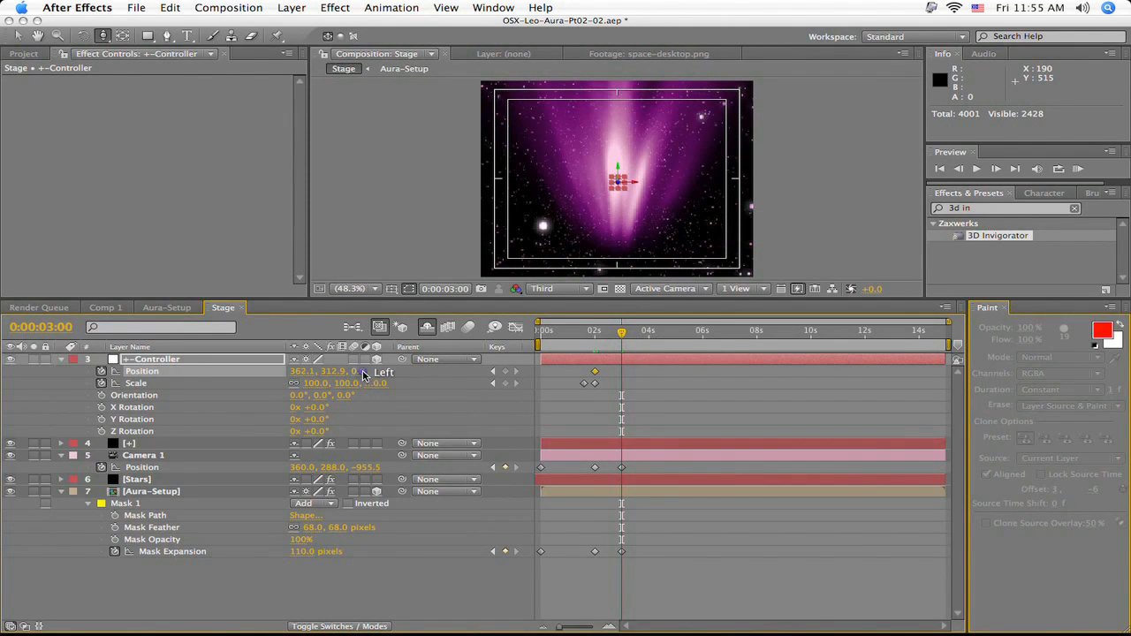
left_click_drag(363, 376, 1, 406)
mouse_move(209, 408)
left_mouse_down()
mouse_move(248, 408)
mouse_move(200, 406)
left_mouse_up()
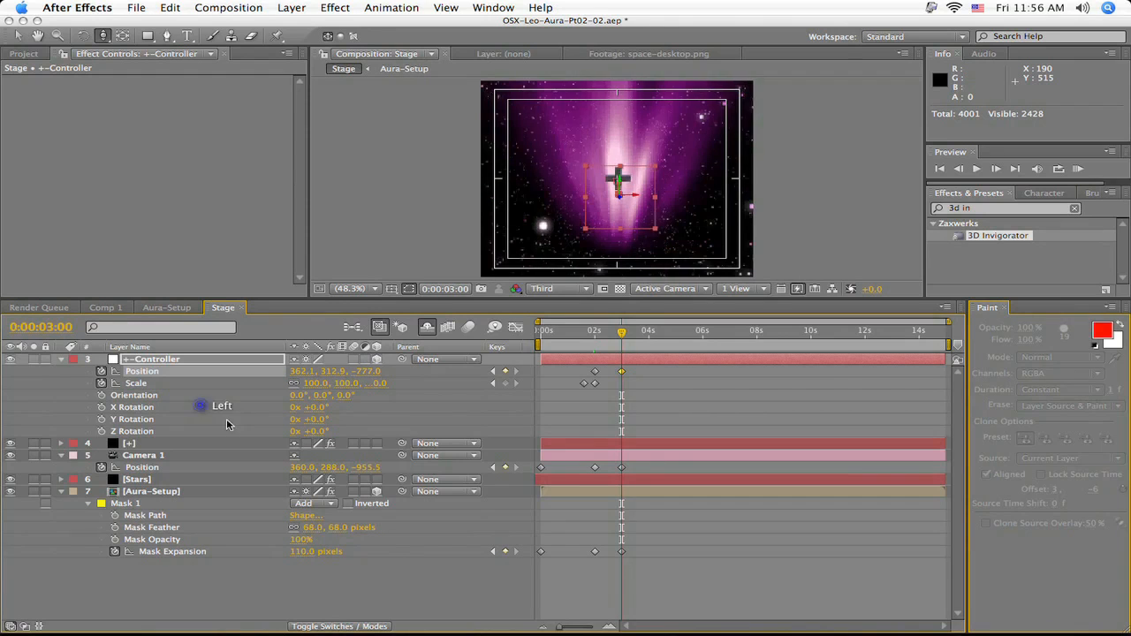
left_click_drag(365, 371, 237, 384)
left_click_drag(368, 372, 377, 373)
left_click_drag(306, 372, 349, 375)
- Animate the +-Controller's Y Rotation from 0° at 0:00:02:13 to 50° at 0:00:03:00
left_click_drag(622, 333, 607, 340)
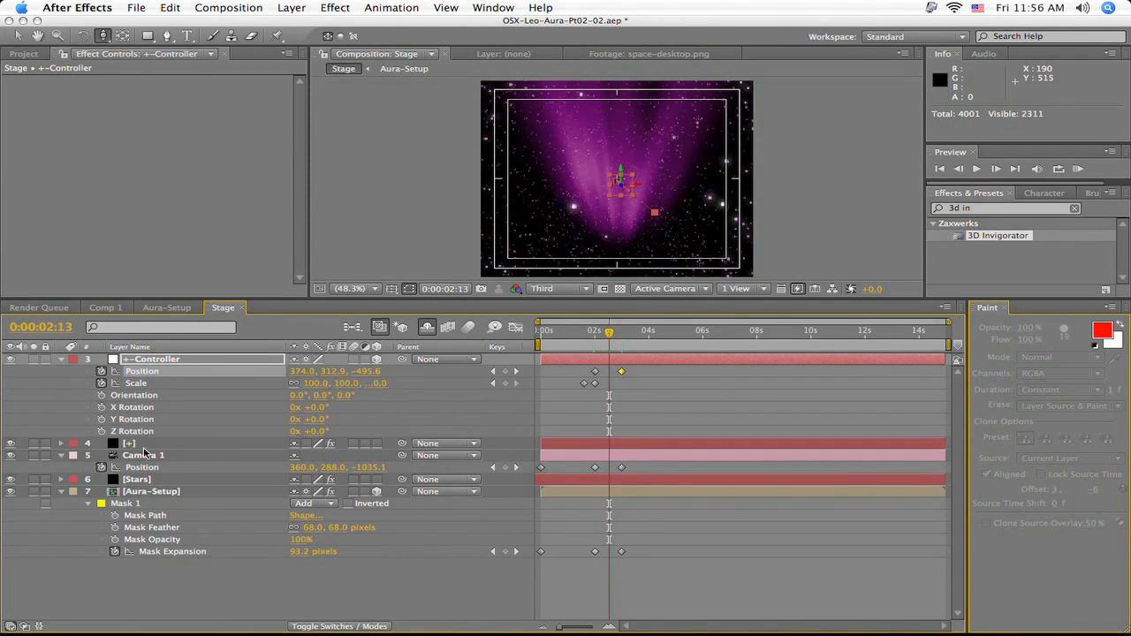
left_click(101, 420)
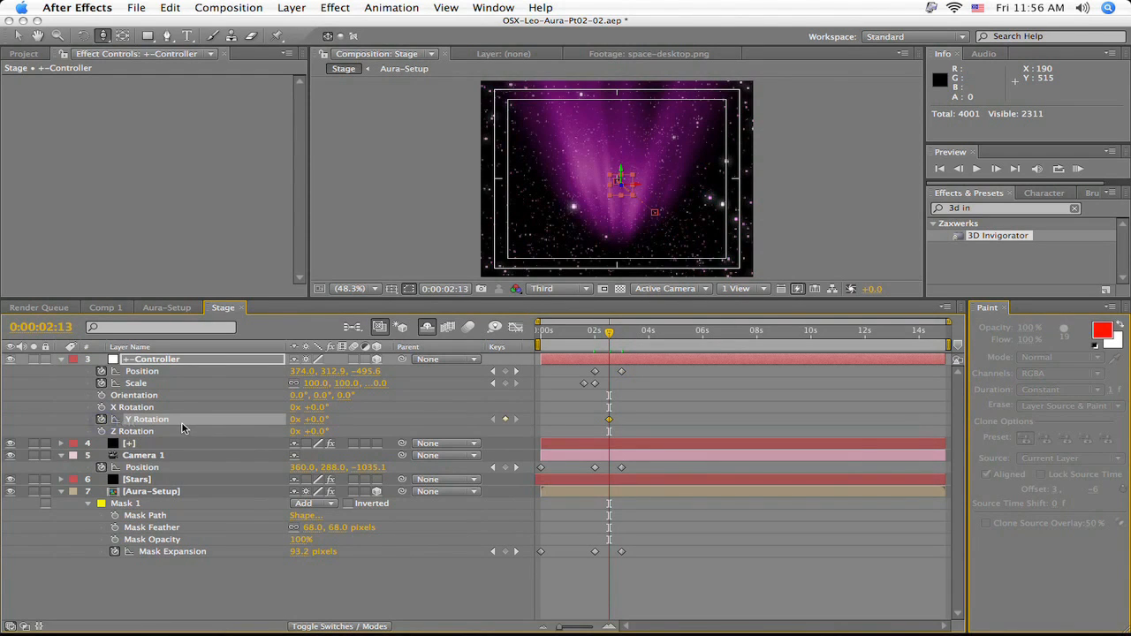
key("k")
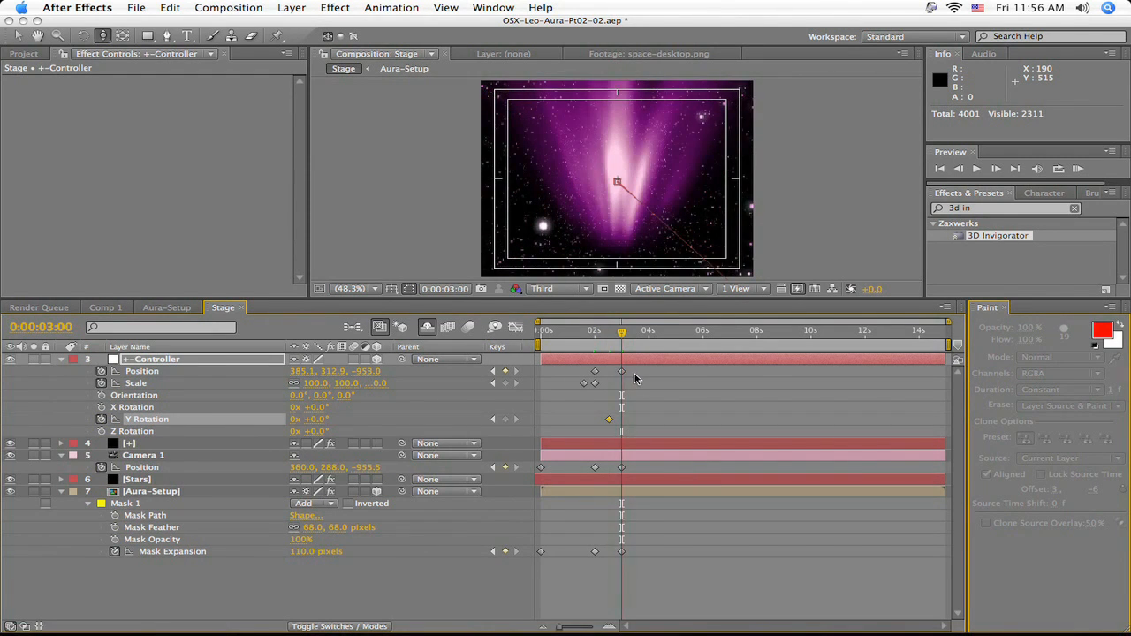
left_click(320, 420)
key("Return")
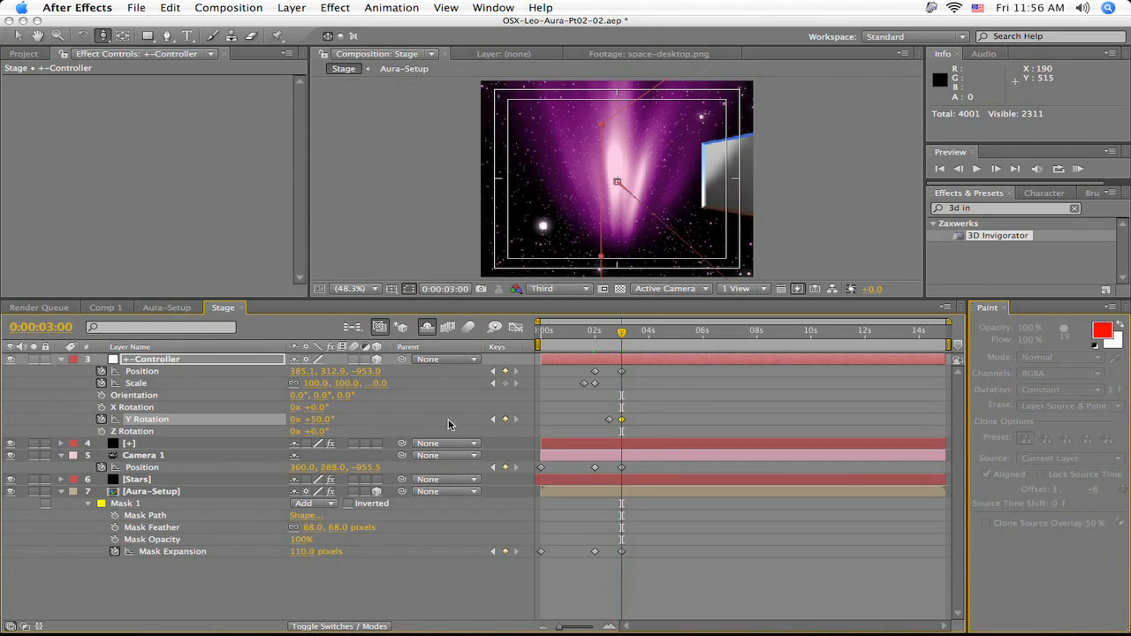
- At 0:00:03:00, set the +-Controller's Z position to -960
left_click_drag(624, 331, 622, 332)
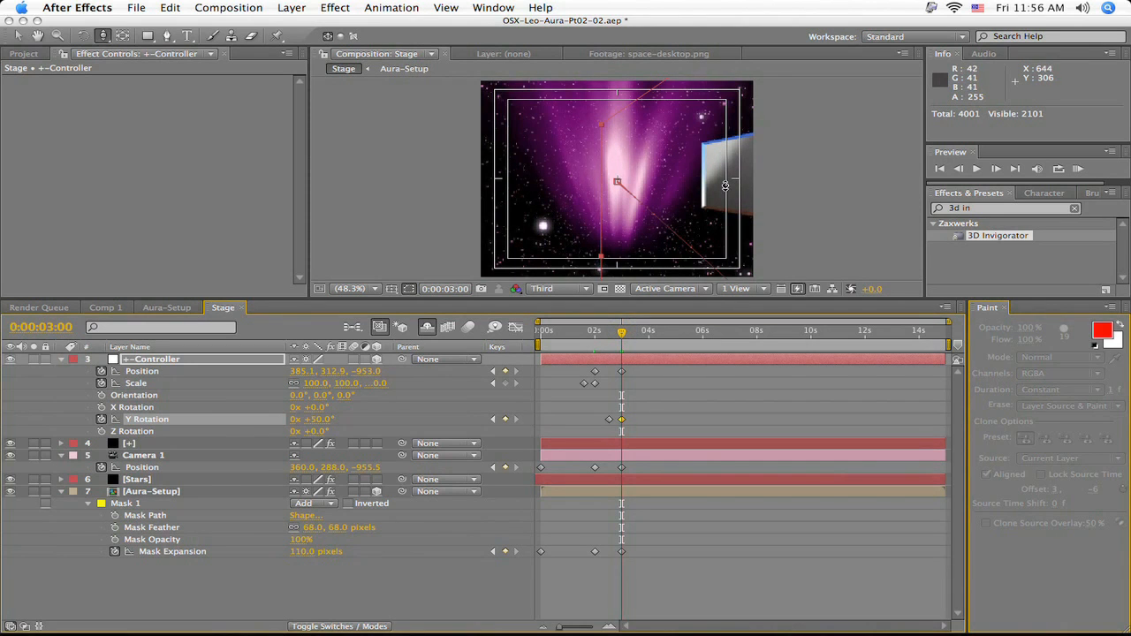
left_click_drag(365, 375, 357, 372)
left_click_drag(621, 331, 619, 354)
mouse_move(620, 354)
left_mouse_down()
mouse_move(601, 356)
mouse_move(611, 357)
left_mouse_up()
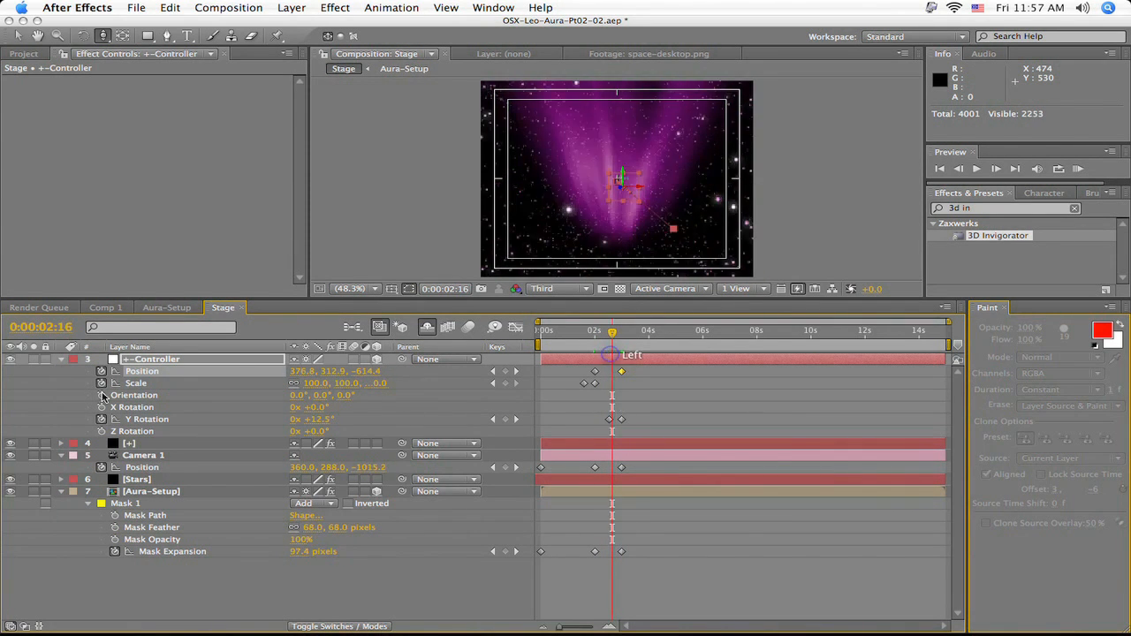
- Collapse the +-Controller, Camera 1 and Aura-Setup layers and turn off the +-Controller's visibility
left_click(61, 360)
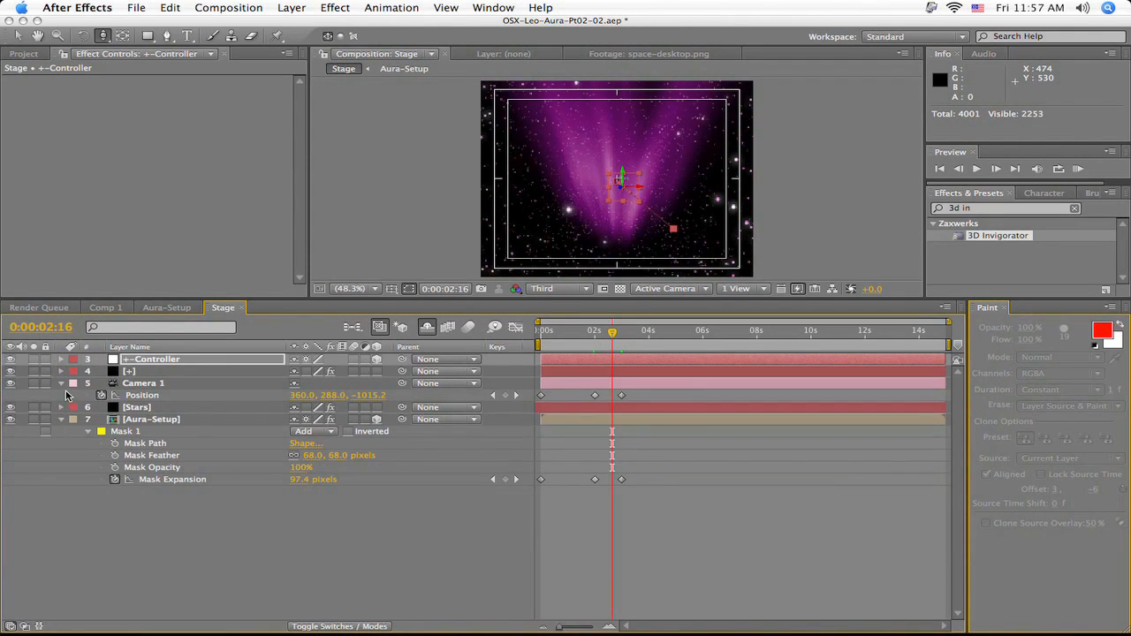
left_click(61, 384)
left_click(60, 407)
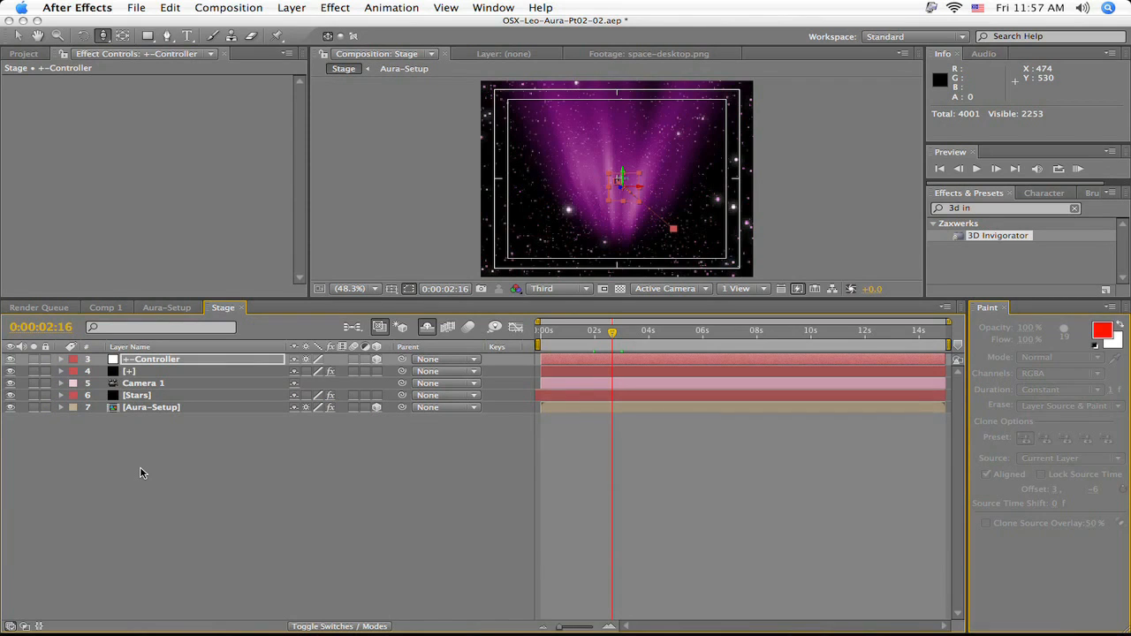
left_click(139, 473)
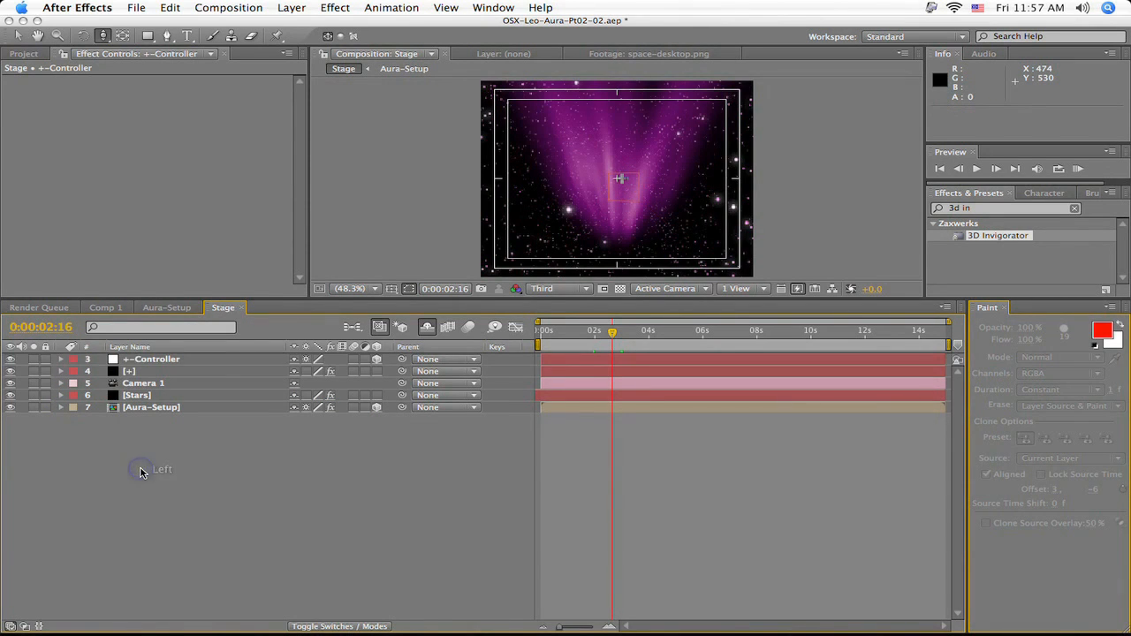
left_click(11, 360)
- Create a black 720 x 576 px solid layer named 1st-LensFlare
key("super+y")
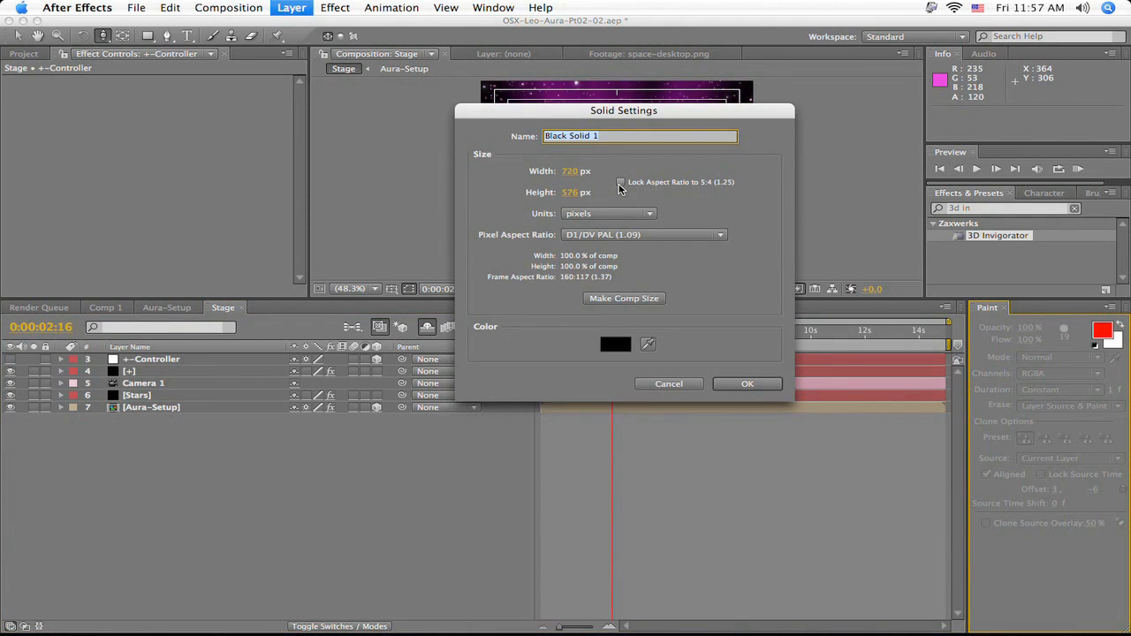
type("lare")
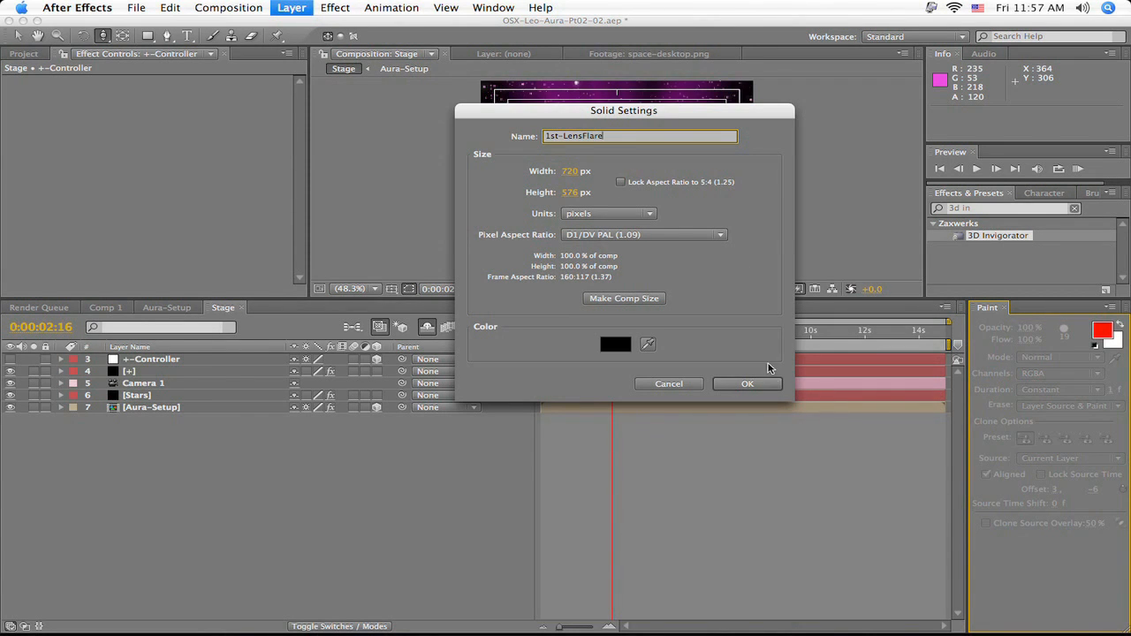
left_click(760, 387)
- Find the Lens Flare effect and apply it to the 1st-LensFlare layer
left_click_drag(994, 208, 899, 209)
type("l")
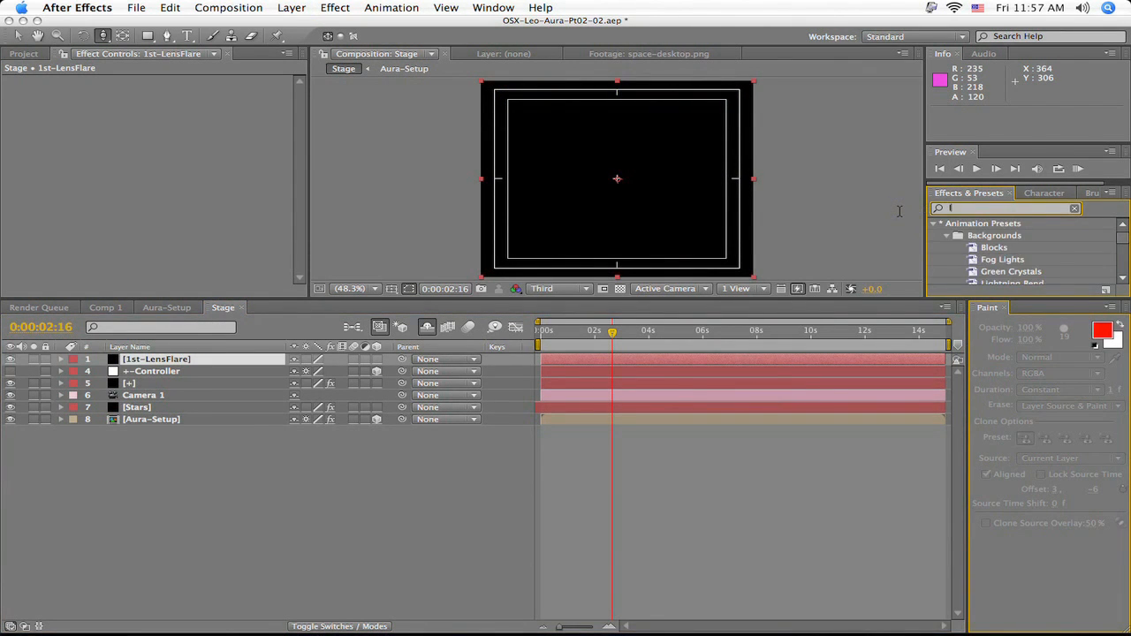
type("end f")
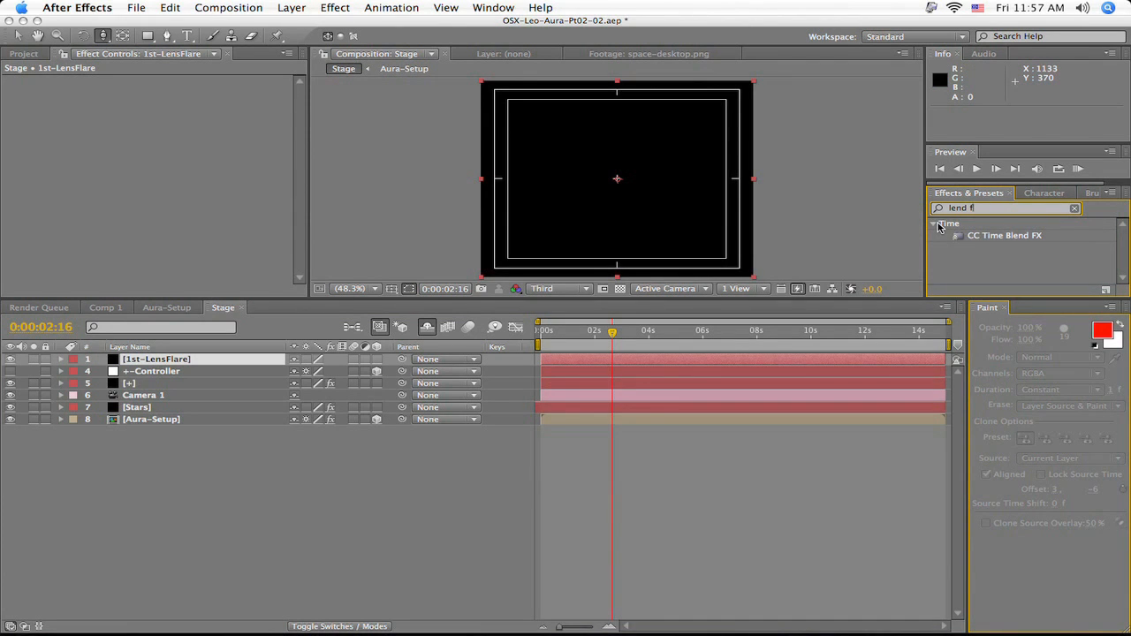
key("BackSpace")
key("BackSpace")
key("BackSpace")
key("BackSpace")
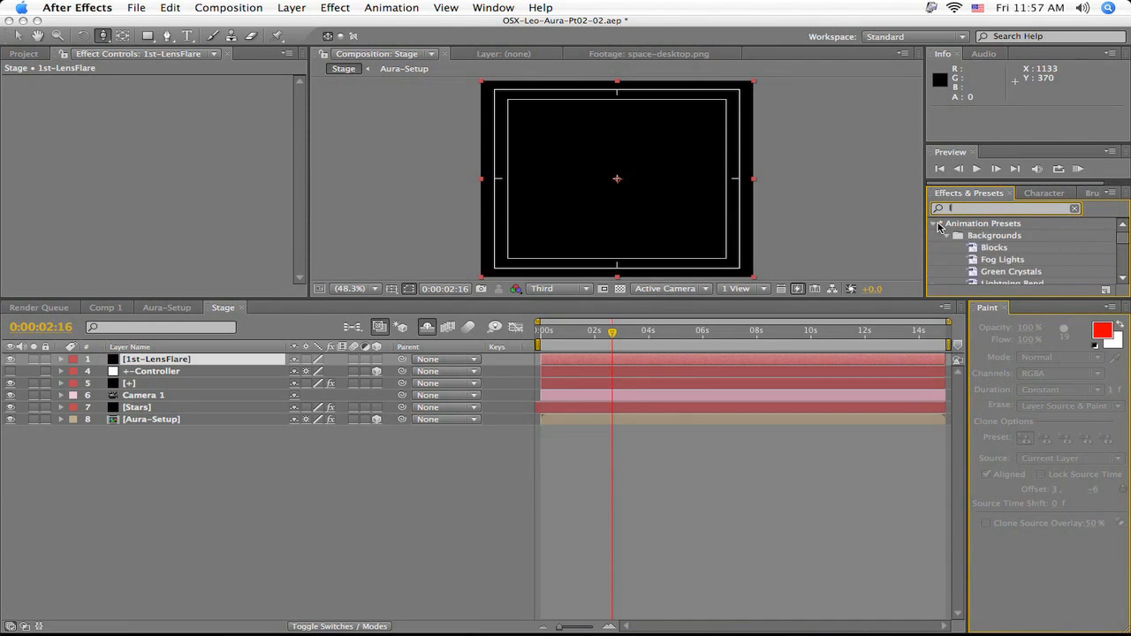
type("le")
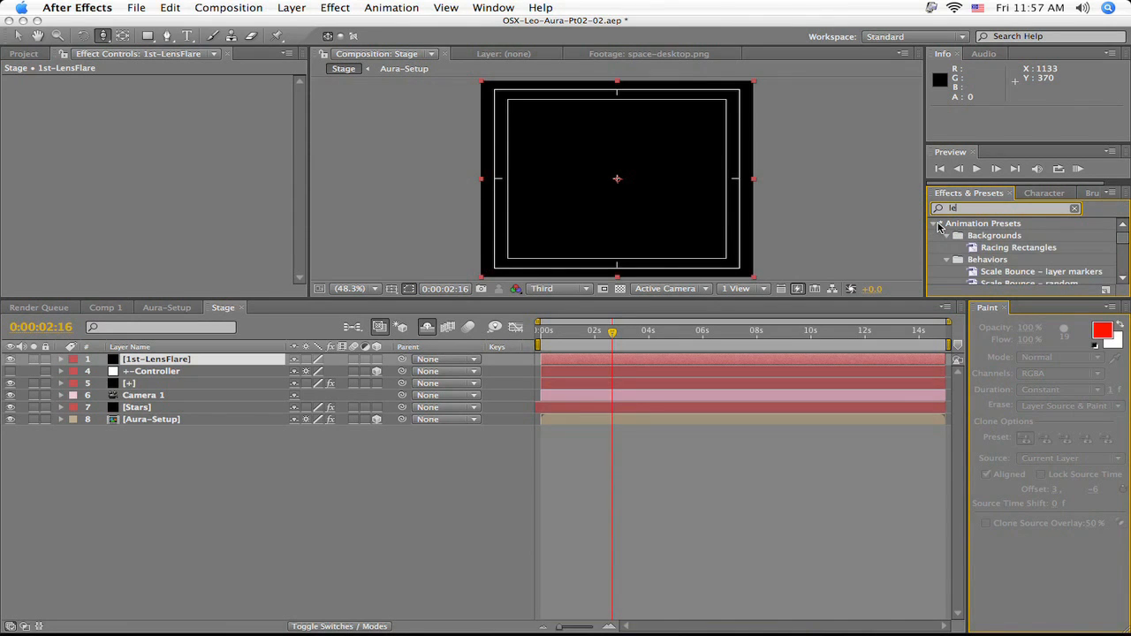
type("ns")
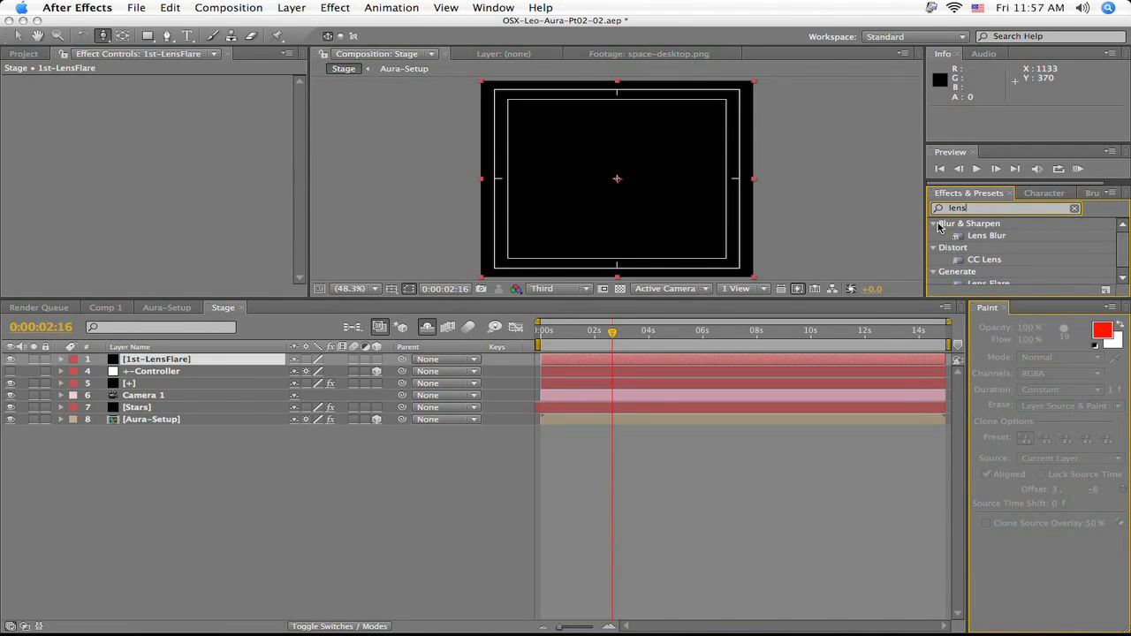
type(" f")
left_click_drag(960, 238, 609, 362)
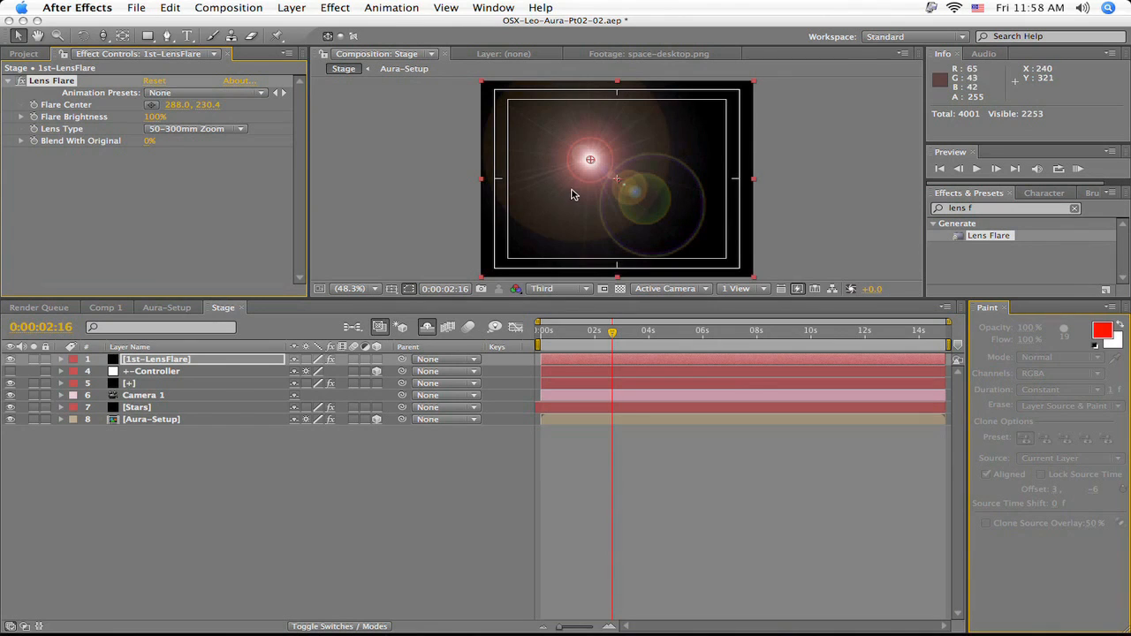
- Find the Knoll UnMult effect and apply it to the 1st-LensFlare layer
left_click(972, 207)
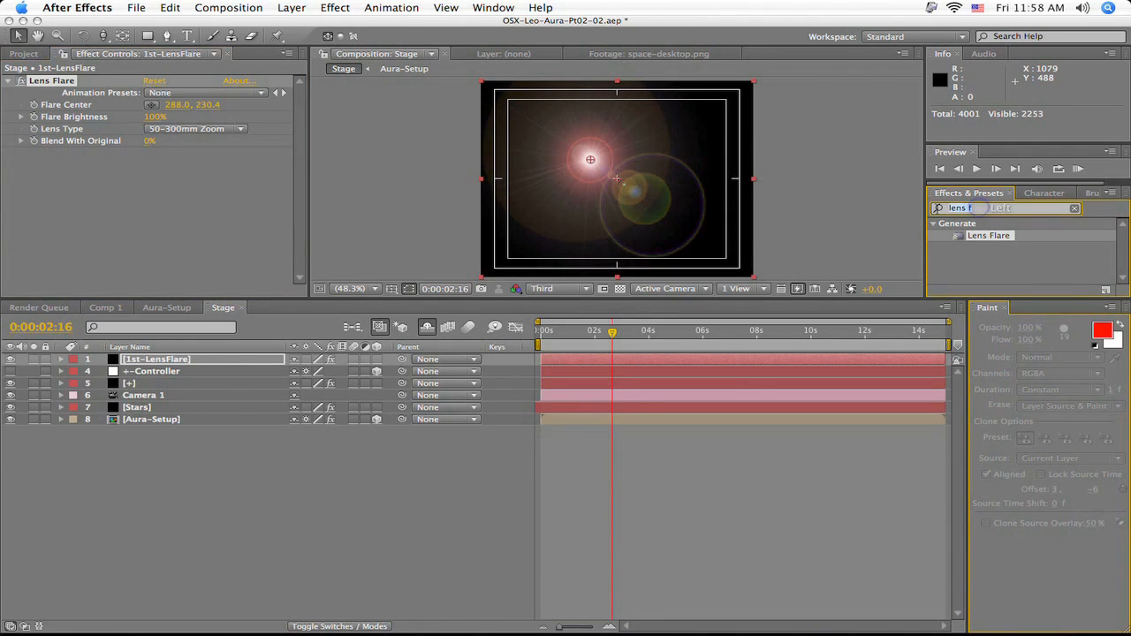
type("unmult")
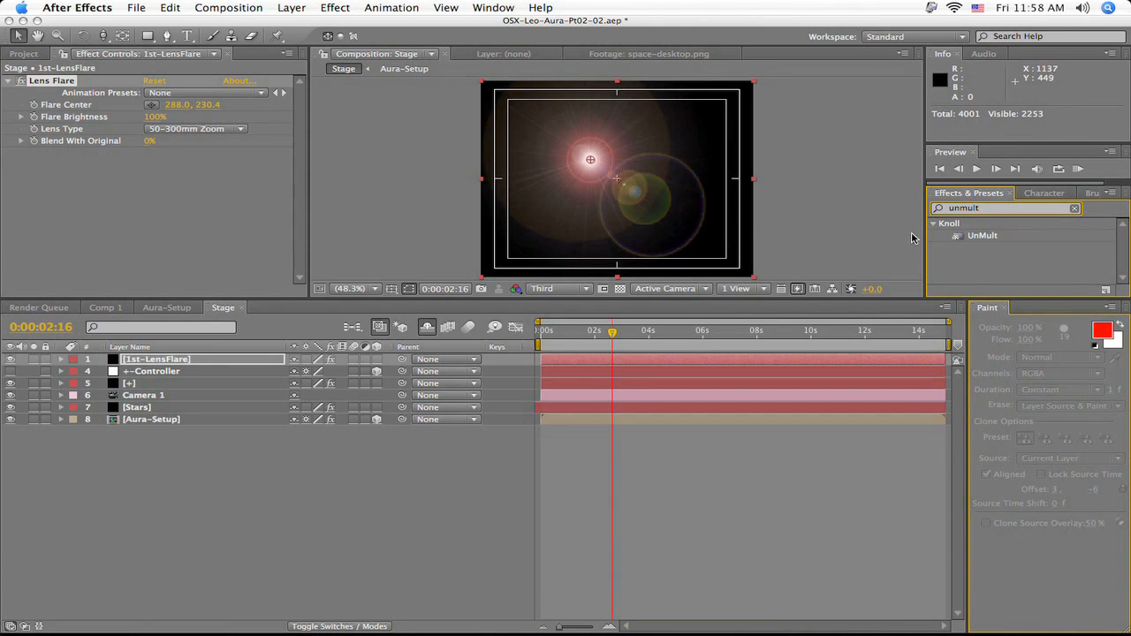
left_click(968, 237)
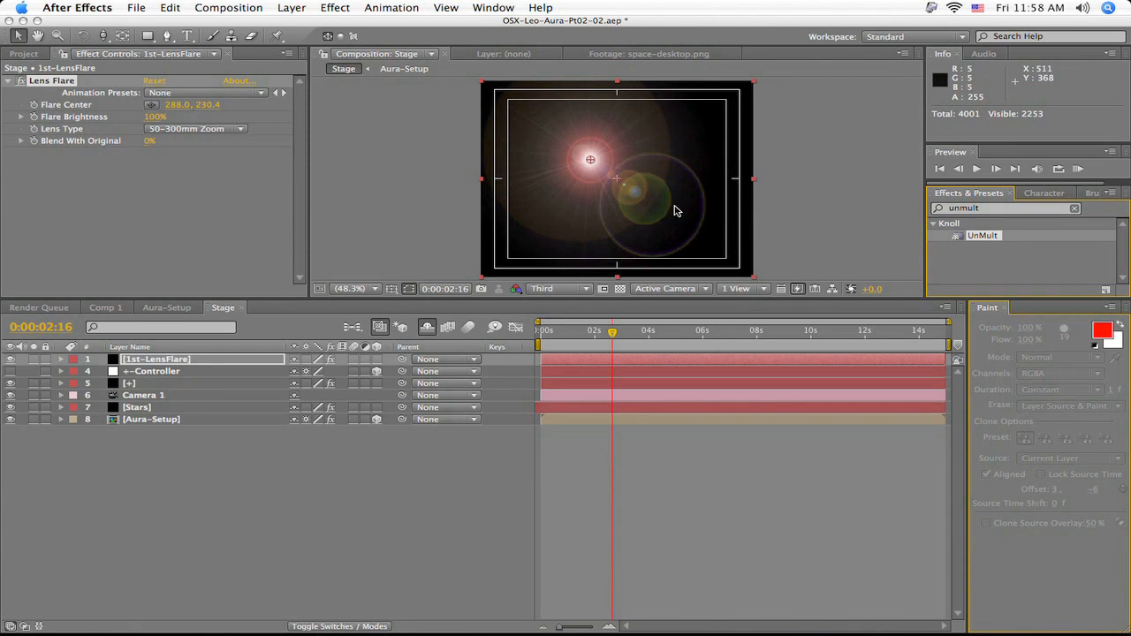
left_click_drag(972, 237, 881, 362)
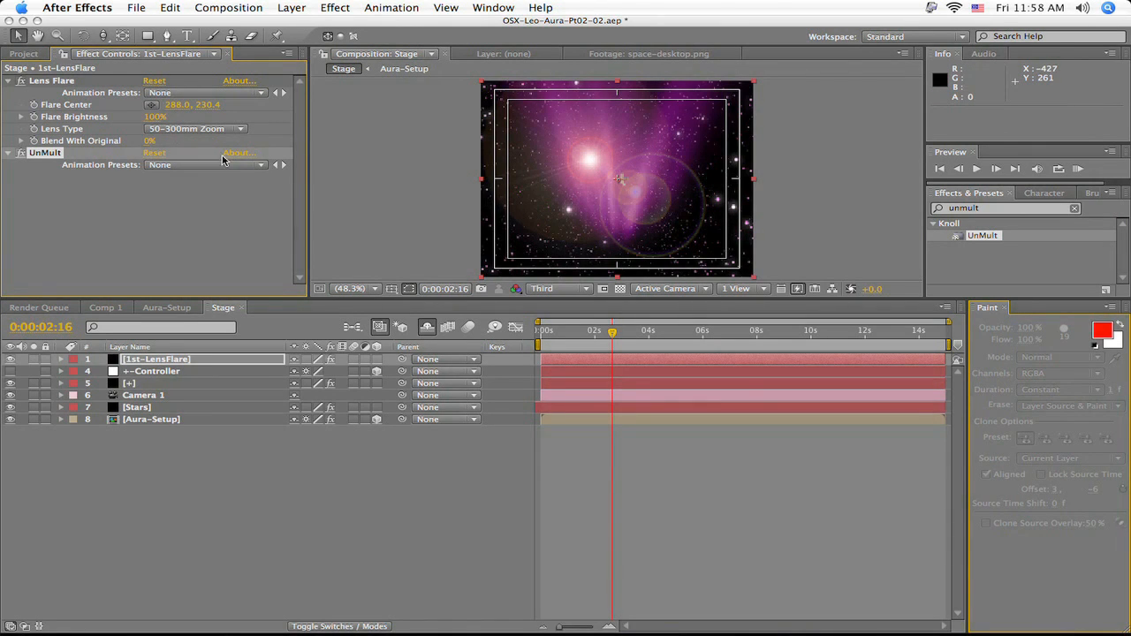
- Move the Flare Center onto the plus sign at about 370.9, 290.5, and place the 1st-LensFlare layer directly beneath [+]
left_click(71, 82)
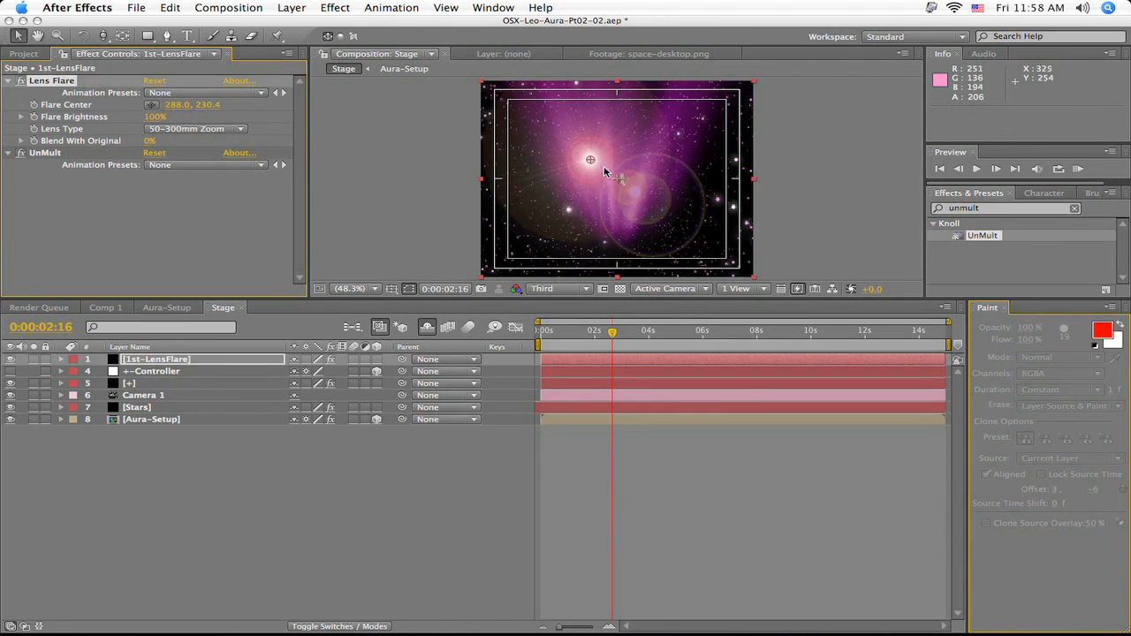
left_click_drag(591, 163, 622, 182)
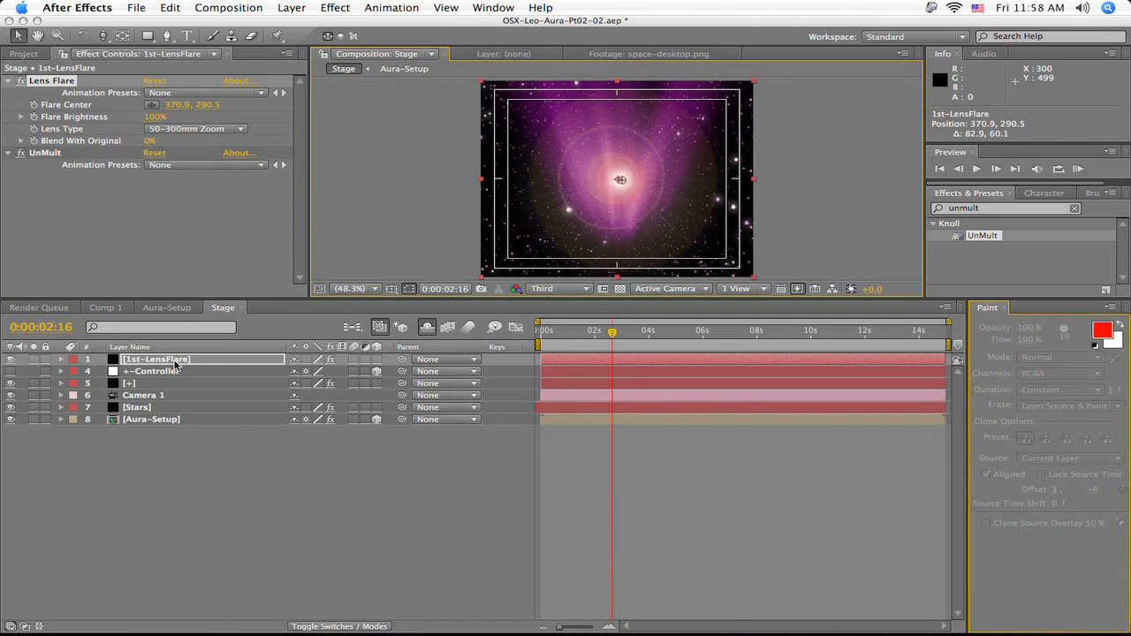
left_click_drag(177, 361, 172, 394)
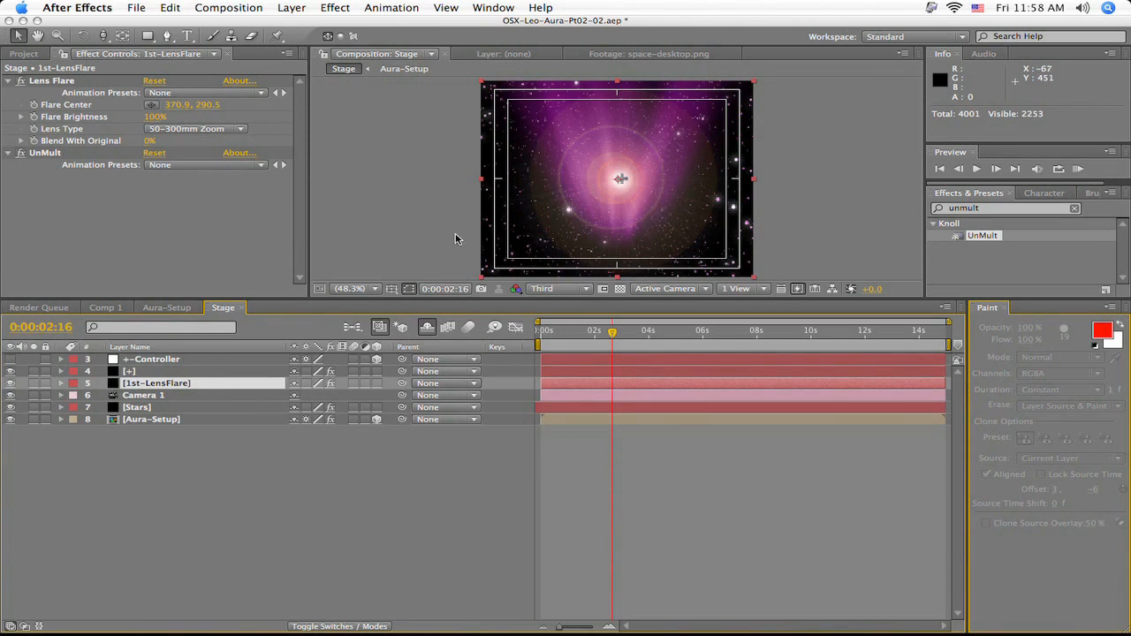
- Reveal the keyframed properties of the +-Controller and Camera 1 layers
left_click(175, 362)
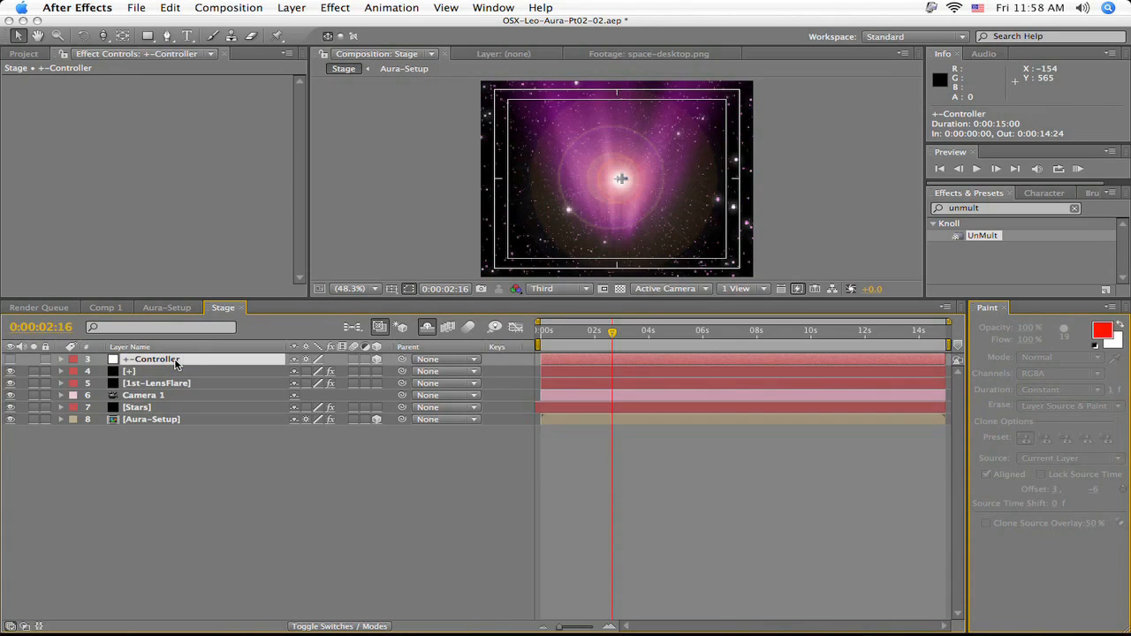
key("u")
left_click(189, 431)
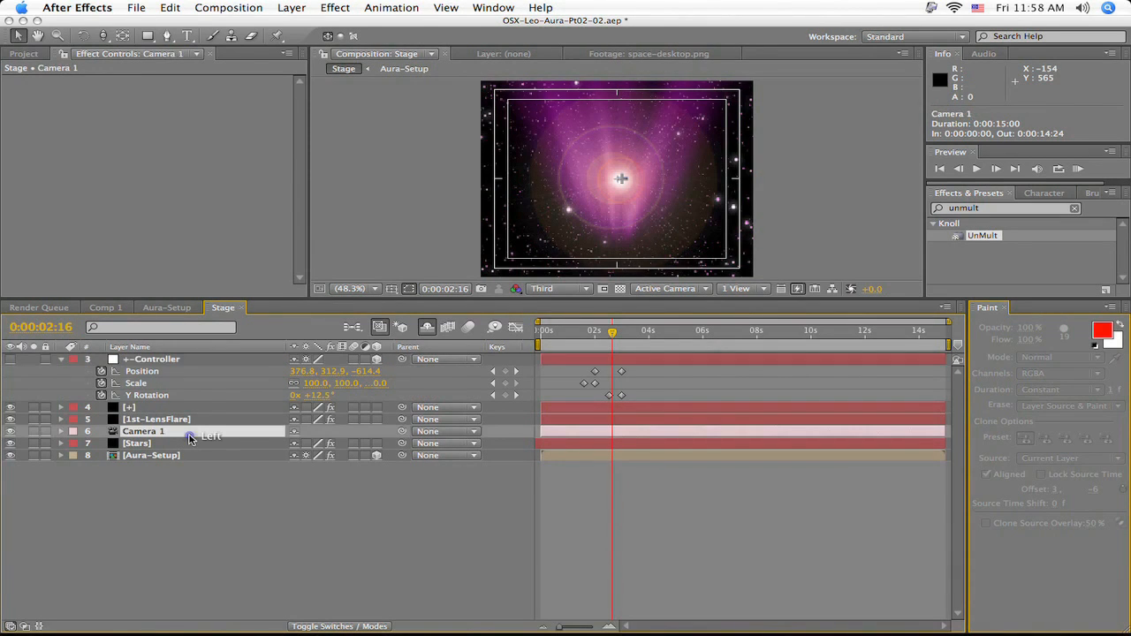
key("u")
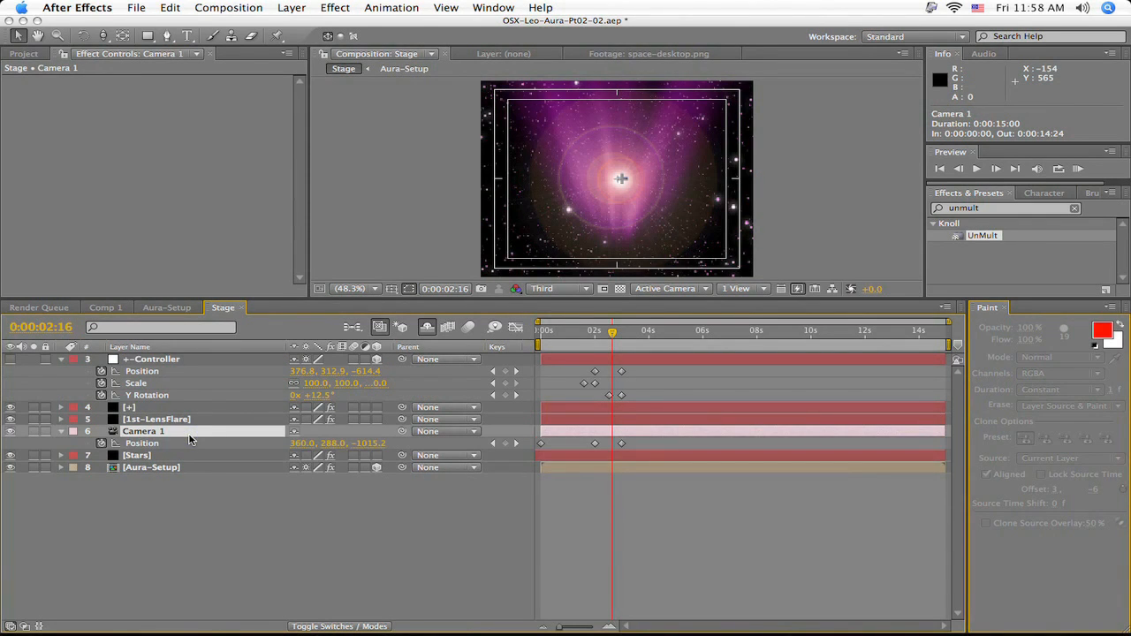
- At 0:00:02:20, set Flare Brightness to 162% and start keyframing both Flare Brightness and Flare Center
left_click_drag(616, 336, 617, 338)
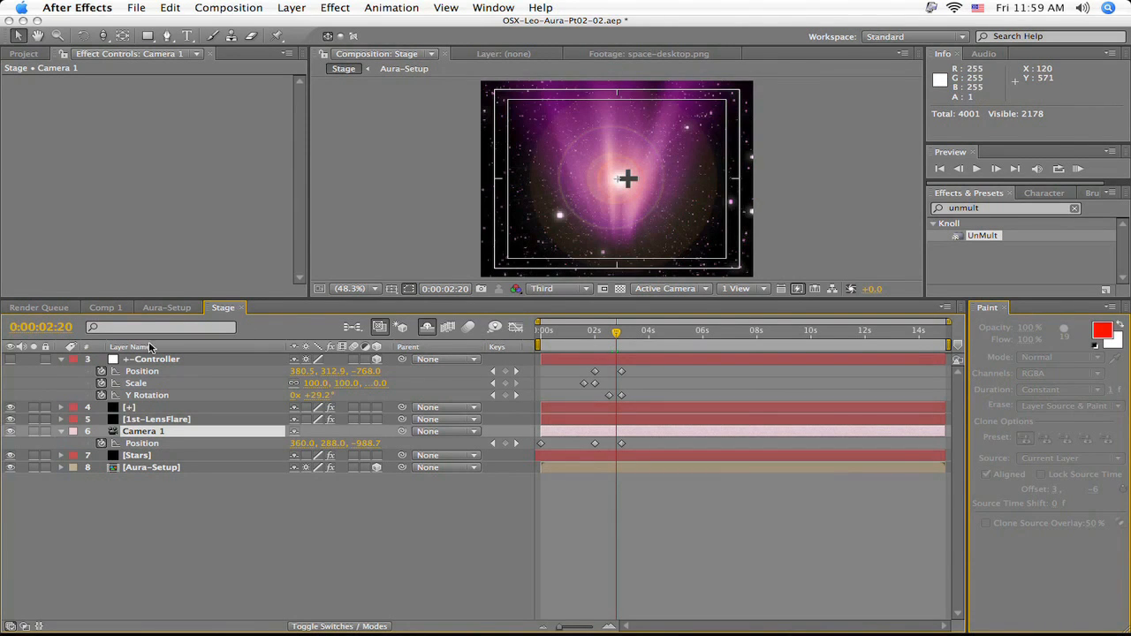
left_click(161, 419)
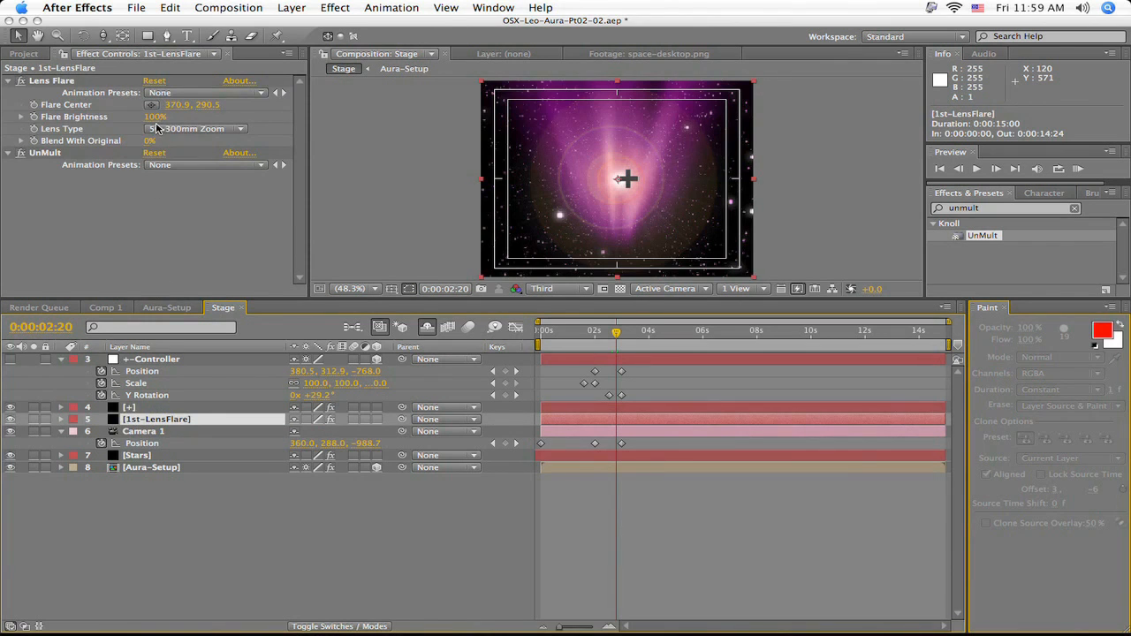
left_click_drag(151, 118, 199, 117)
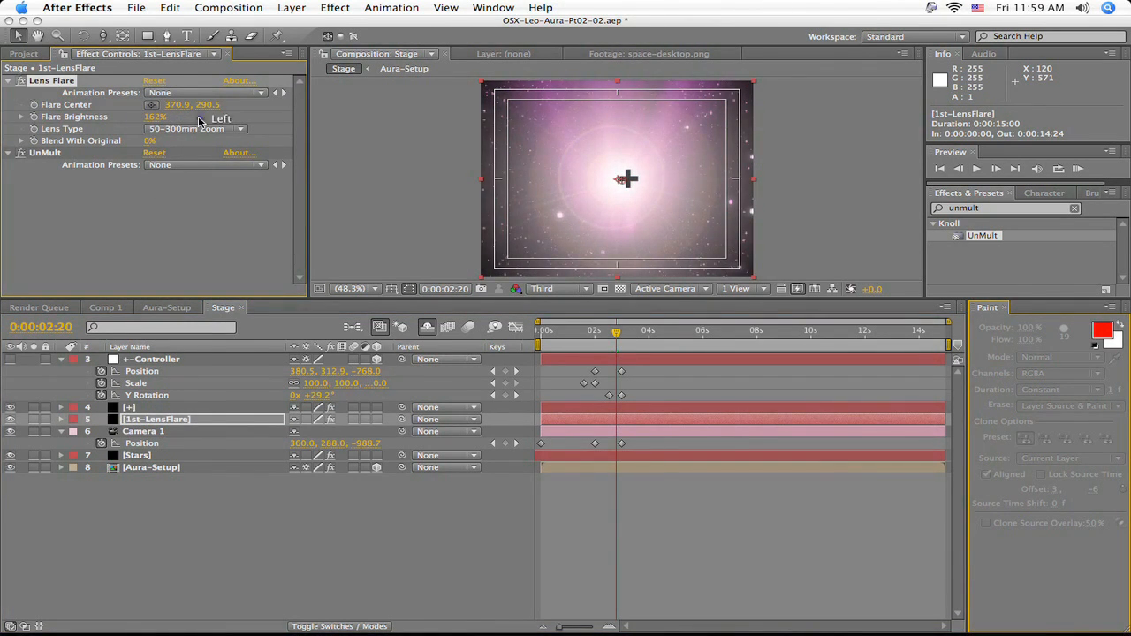
left_click(34, 117)
left_click(33, 105)
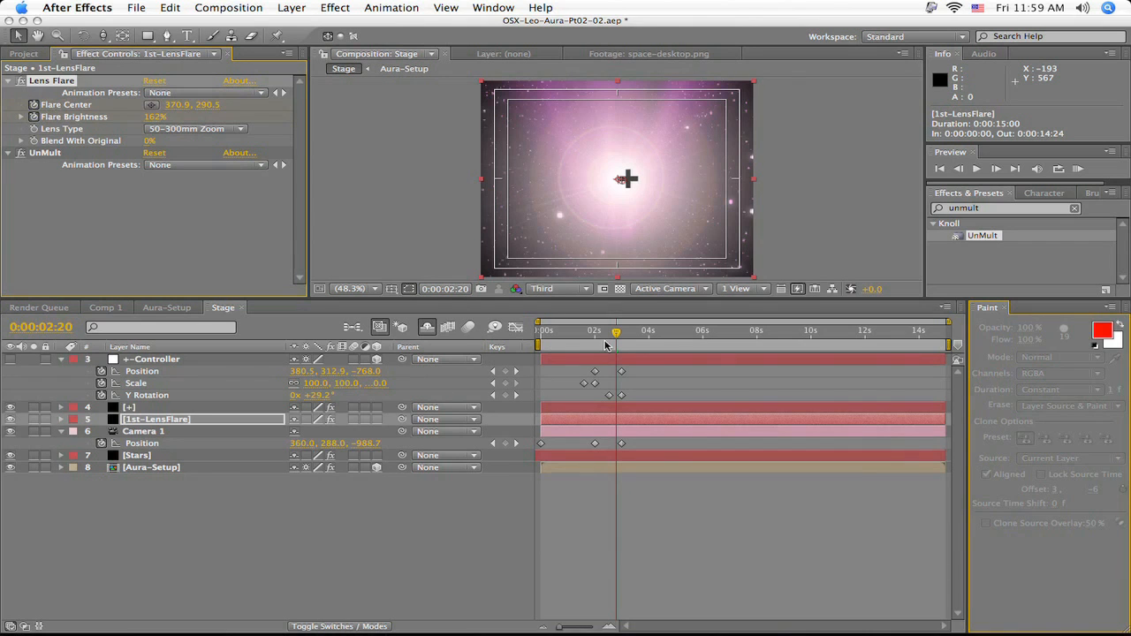
- At 0:00:02:00, set Flare Brightness to 0% and the Flare Center's Y value to 335.5
left_click_drag(615, 337, 593, 336)
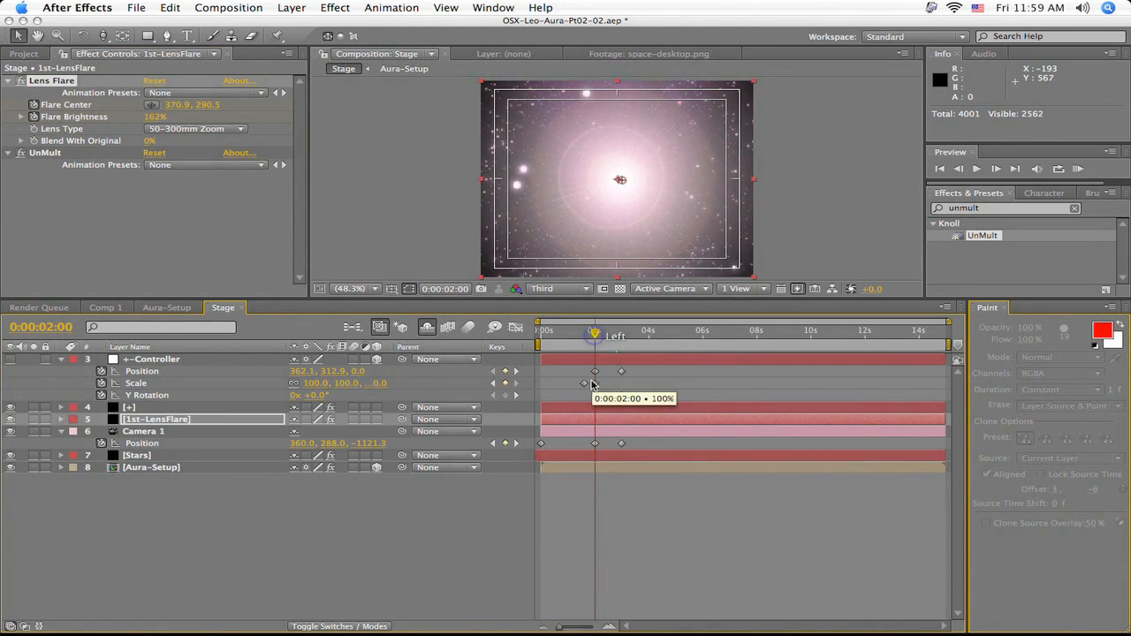
left_click(155, 117)
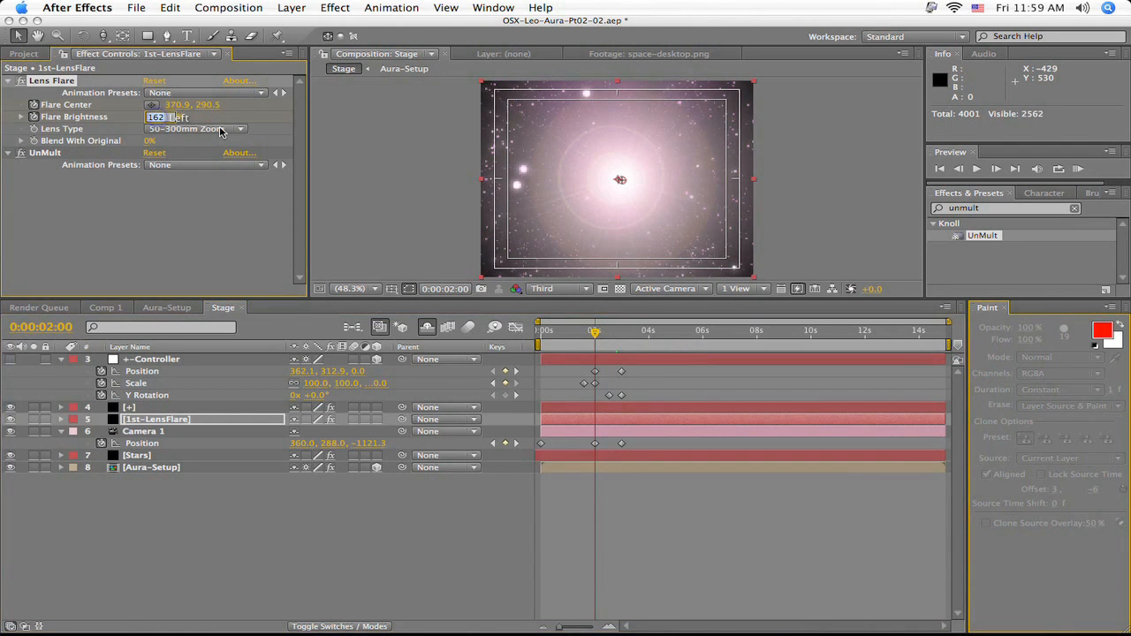
type("0")
key("Return")
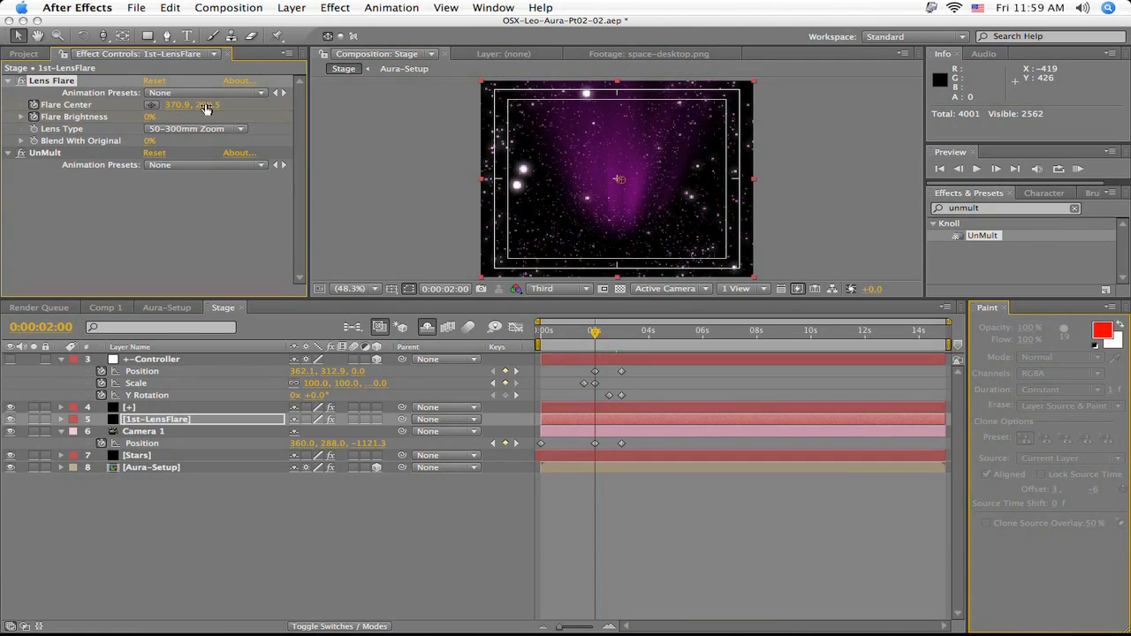
left_click_drag(208, 104, 226, 104)
- At 0:00:03:01, set the Flare Center's Y value to -194.5 and Flare Brightness to 0%
left_click_drag(595, 332, 626, 343)
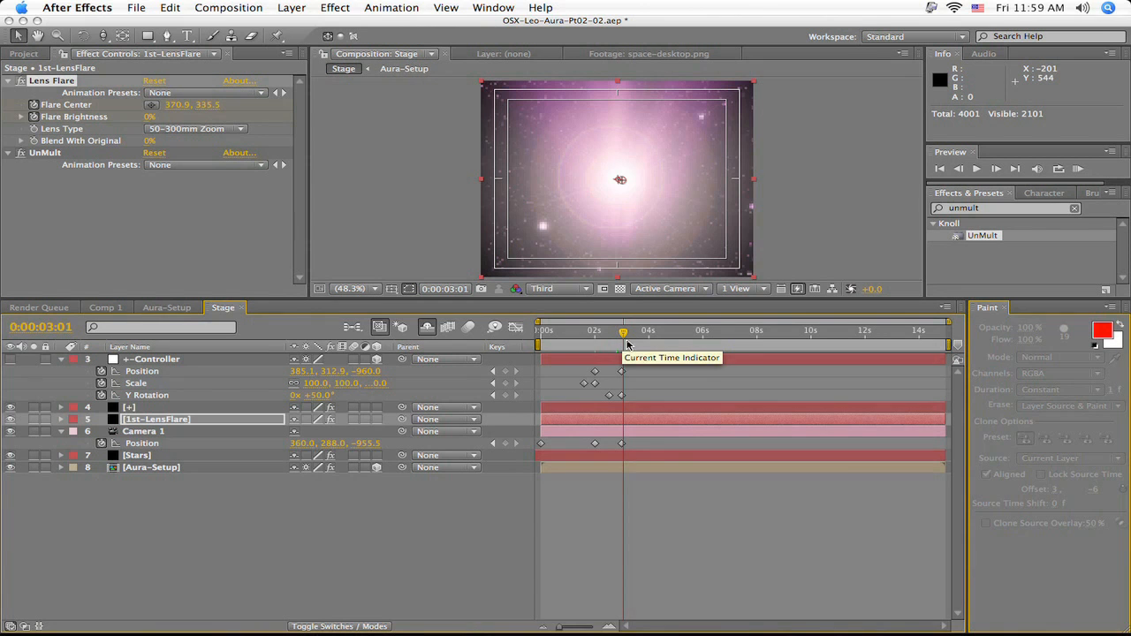
left_click_drag(155, 117, 79, 148)
left_click_drag(209, 105, 24, 116)
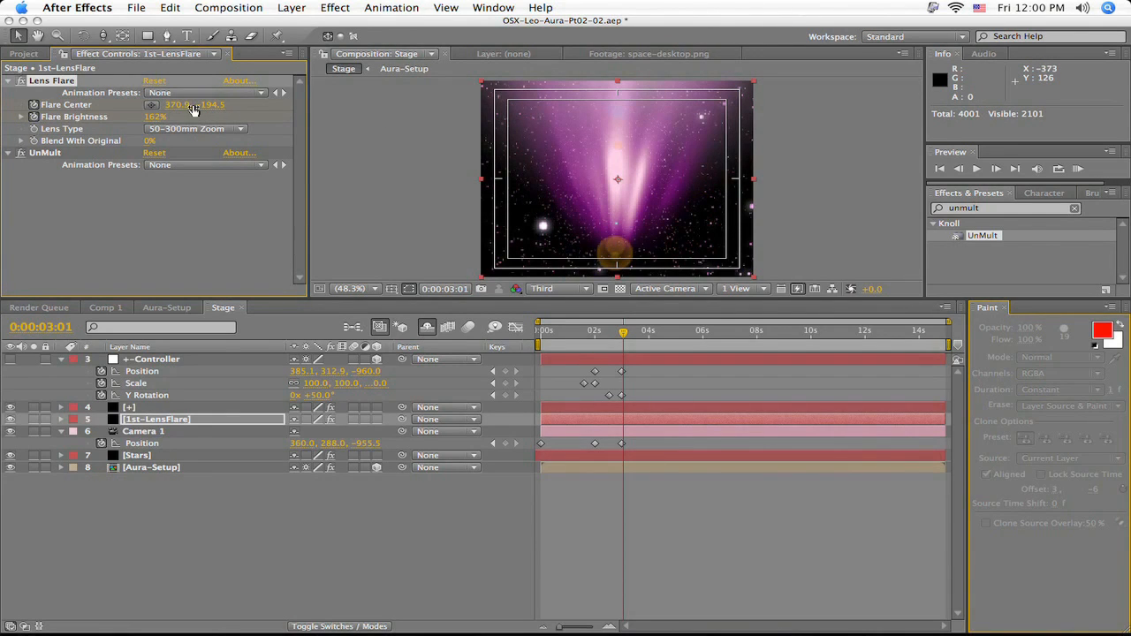
left_click(153, 119)
type("162")
key("Return")
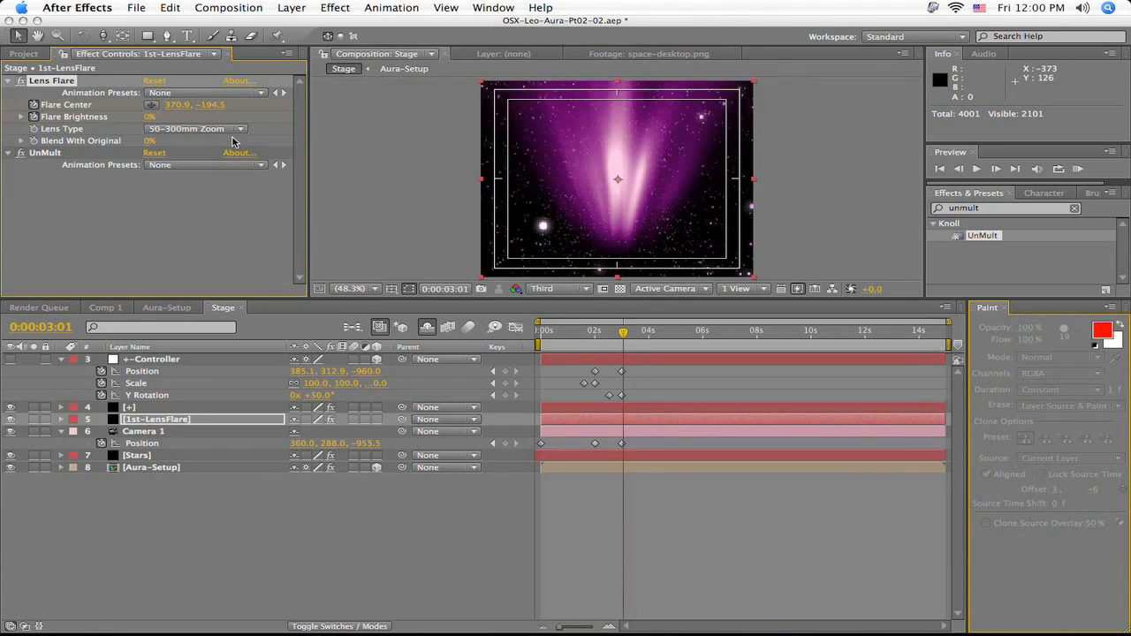
left_click(621, 335)
left_click_drag(622, 335, 700, 346)
left_click_drag(701, 344, 701, 348)
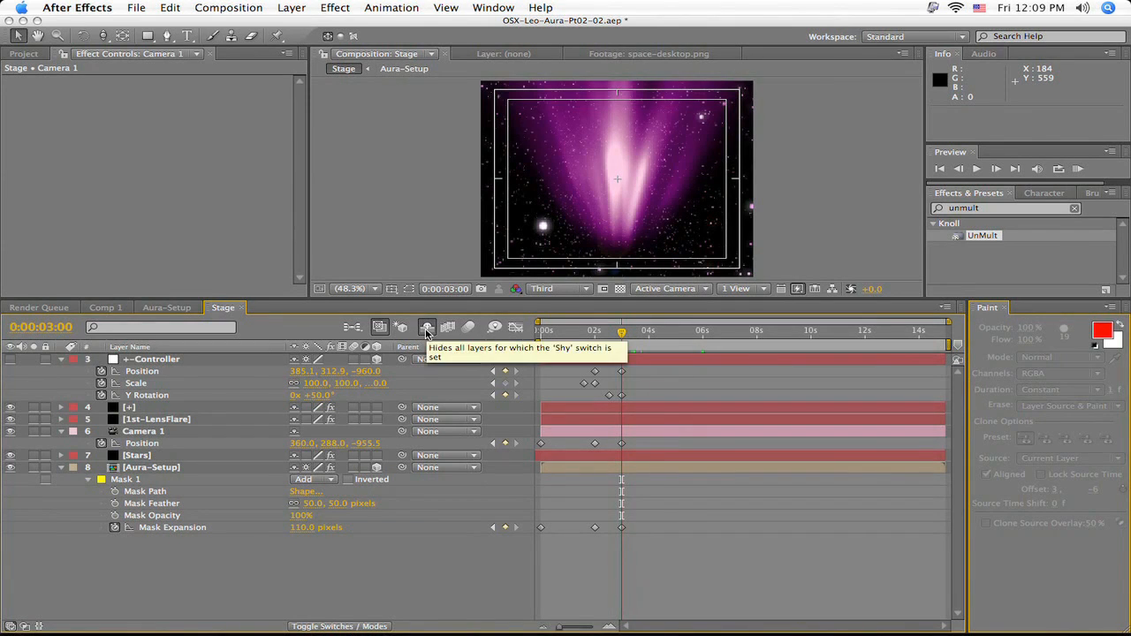
- Turn off Shy and turn on visibility for +-Controller 2 and the topmost [+] layer, keeping the other shy layers hidden
left_click(426, 330)
left_click(423, 330)
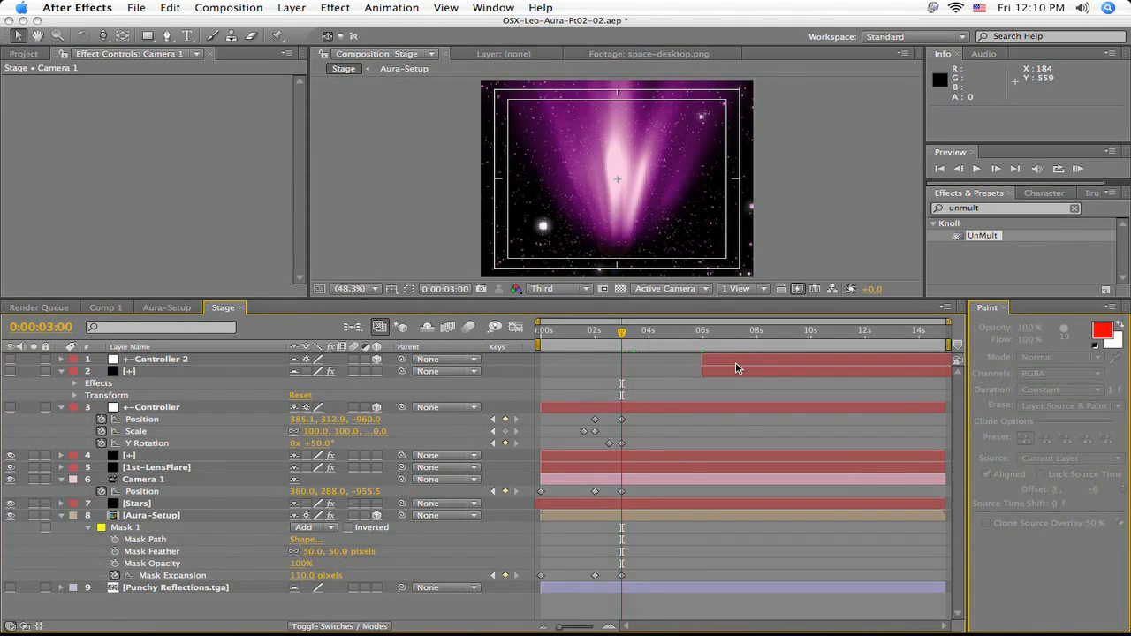
left_click(296, 362)
left_click(295, 372)
left_click(10, 359)
left_click(10, 372)
left_click(426, 328)
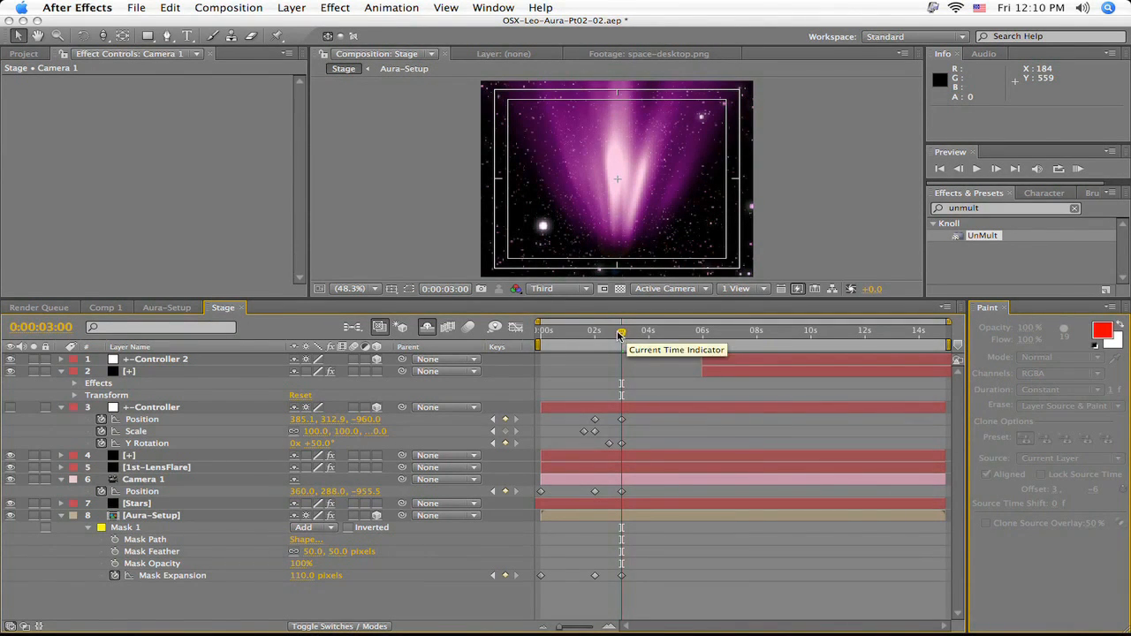
- At 0:00:05:23, set Camera 1's Z Position to -859.5 and the Aura-Setup layer's Mask Expansion to 130 pixels
key("Left")
left_click_drag(624, 334, 705, 359)
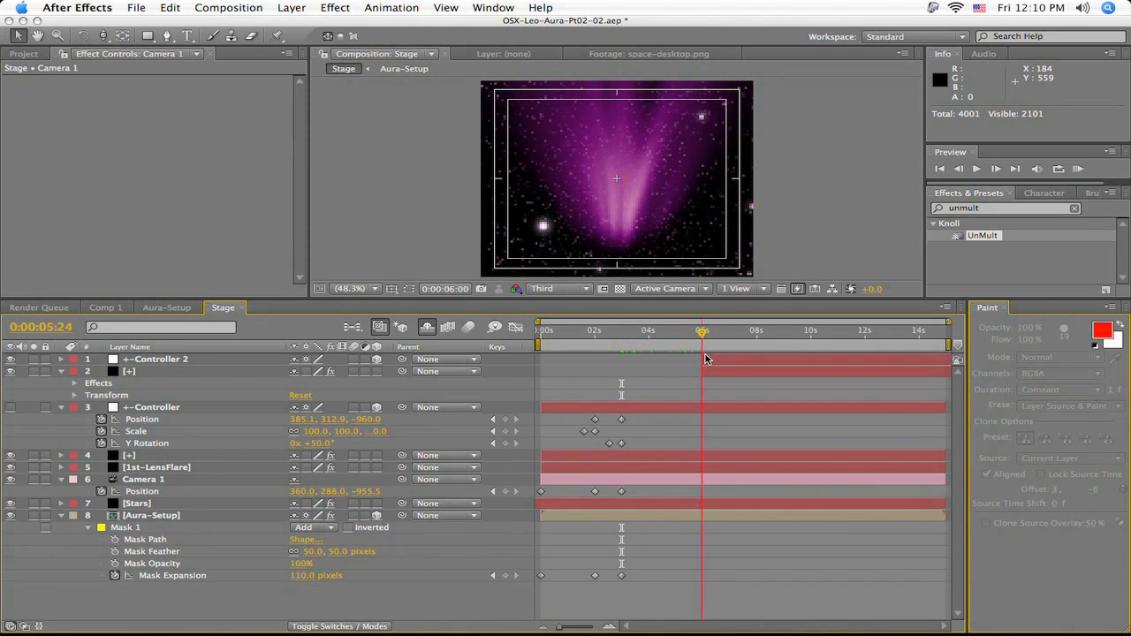
key("Left")
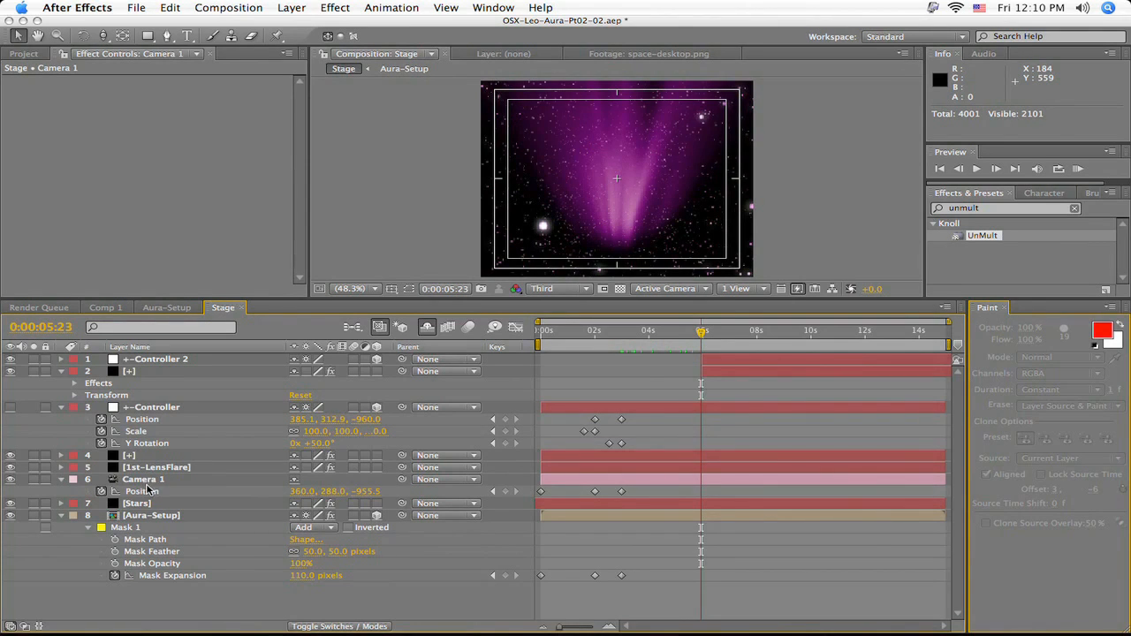
left_click_drag(358, 492, 447, 502)
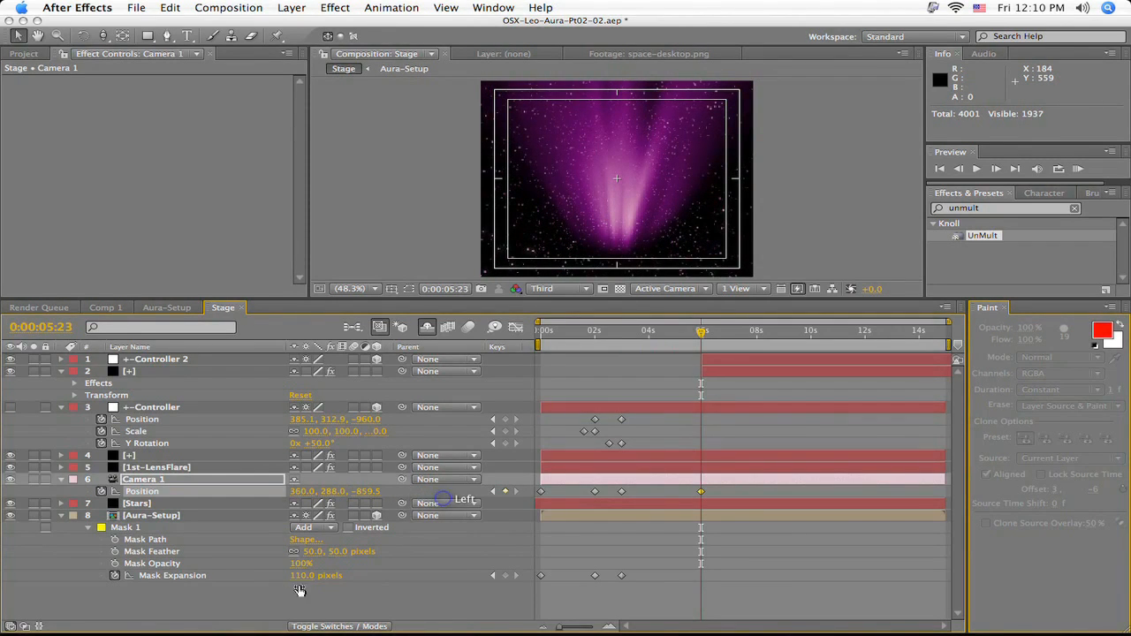
left_click_drag(300, 576, 317, 577)
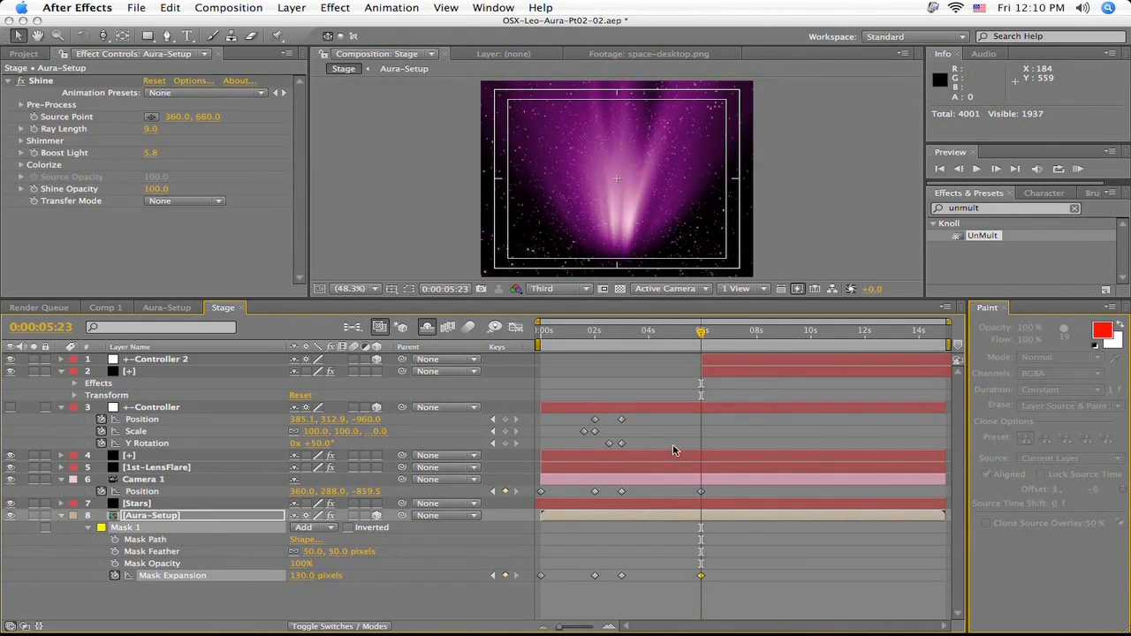
- Shift the +-Controller 2 layer and the topmost [+] layer so they start at 0:00:05:21
left_click(673, 360)
left_click(723, 363)
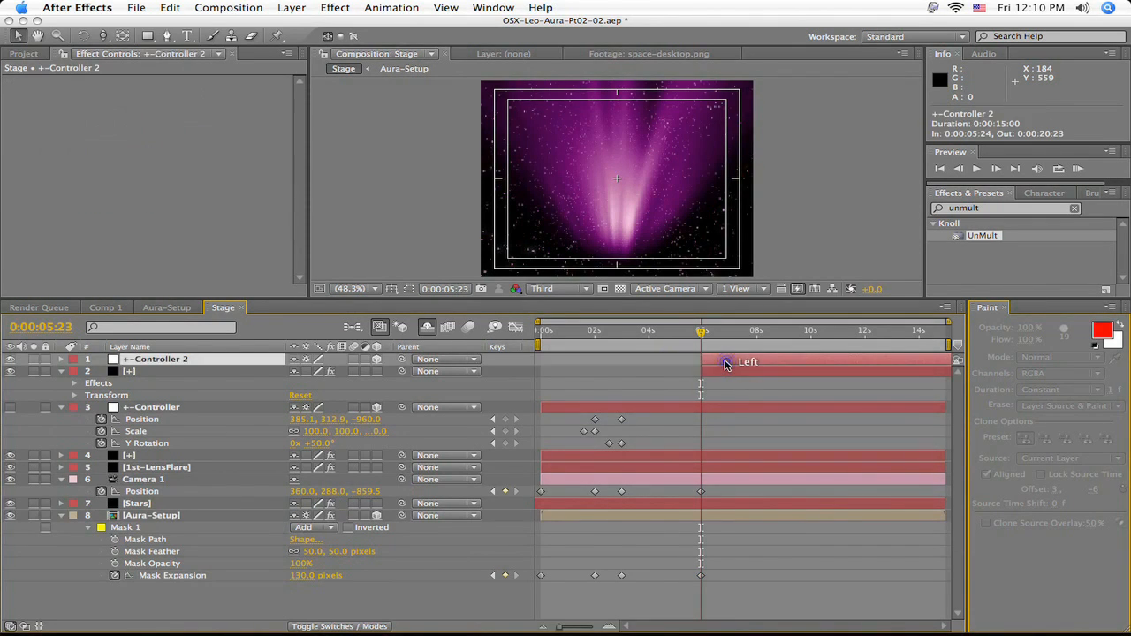
left_click(722, 371)
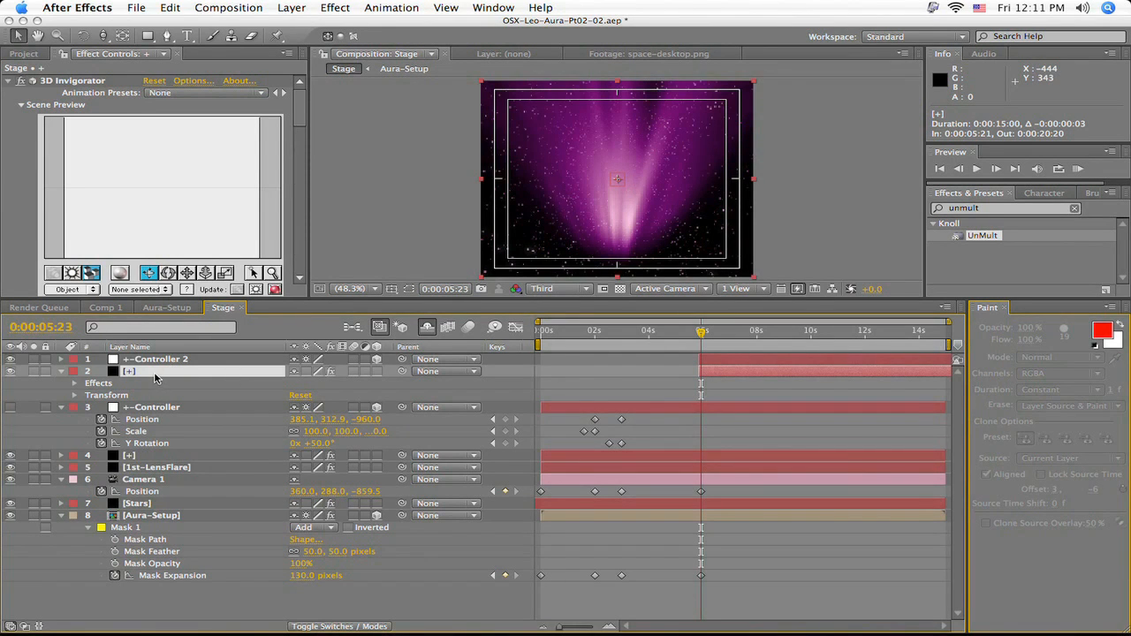
- Make Set 1 of the topmost [+] layer's 3D Invigorator effect track the +-Controller 2 layer
left_click(130, 371)
left_click_drag(301, 117, 303, 166)
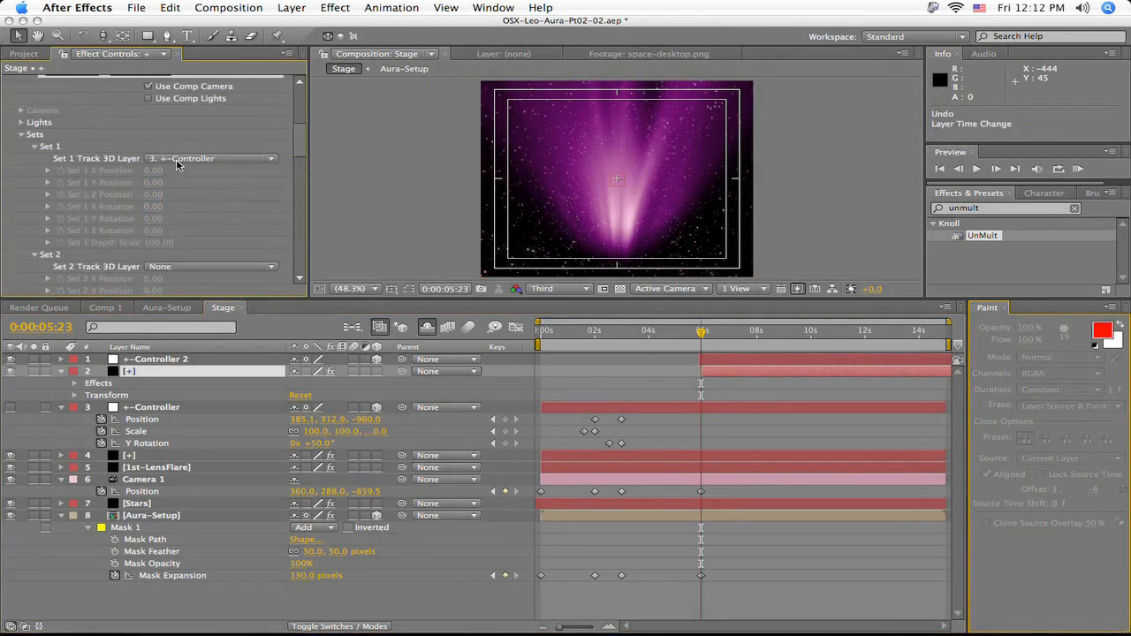
left_click(178, 162)
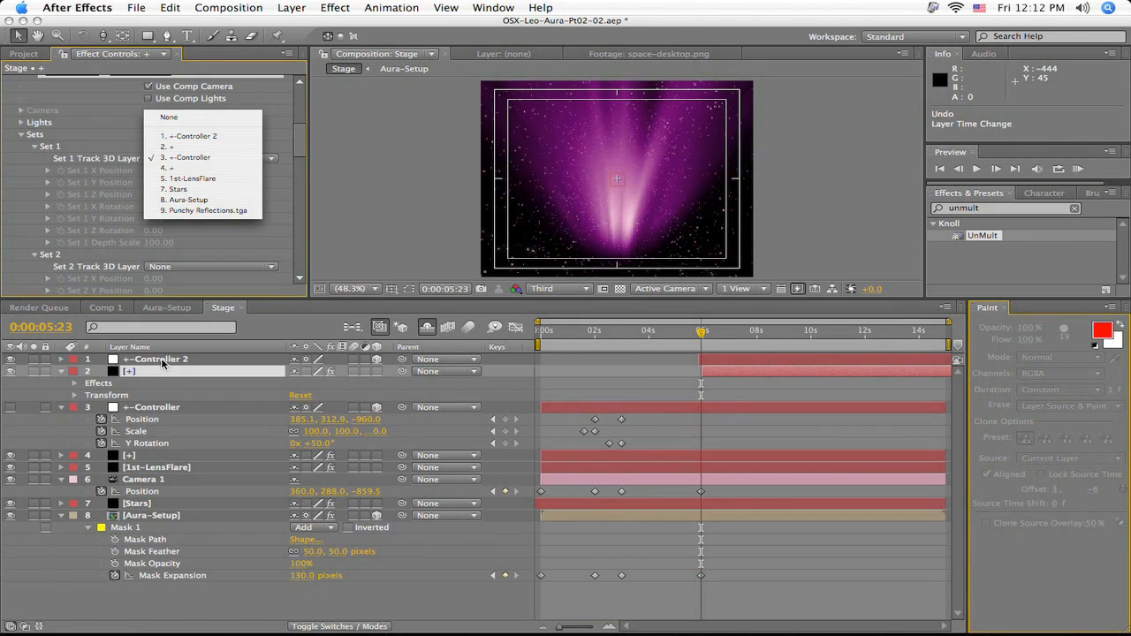
left_click(190, 137)
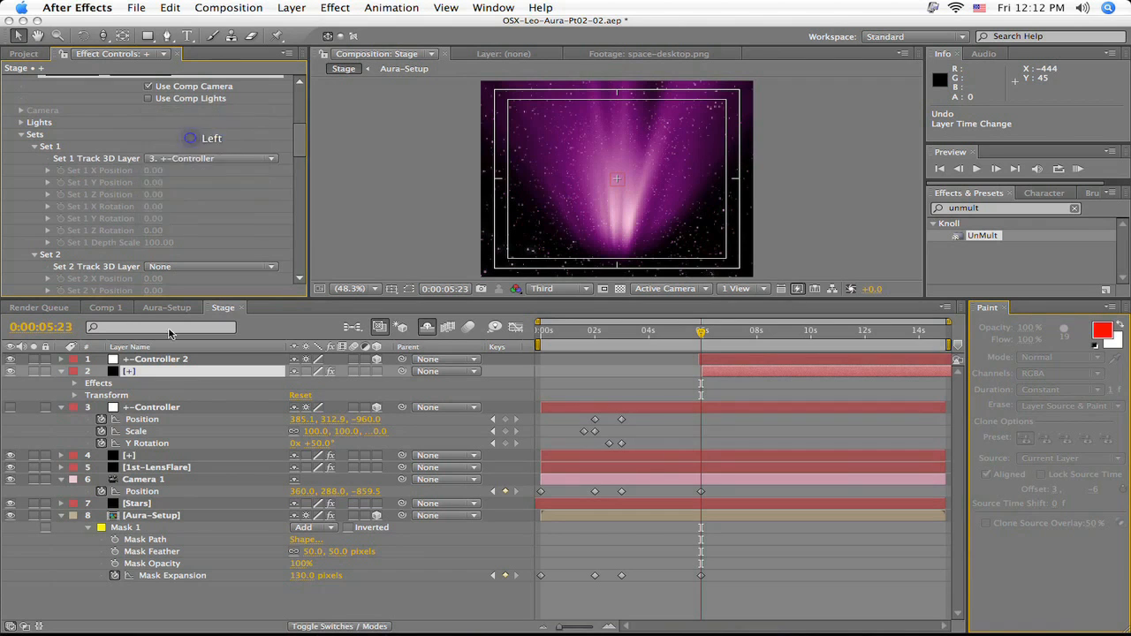
- Collapse the properties of +-Controller 2 and the topmost [+] layer, and move the [+] layer's start to 0:00:05:21
left_click(140, 359)
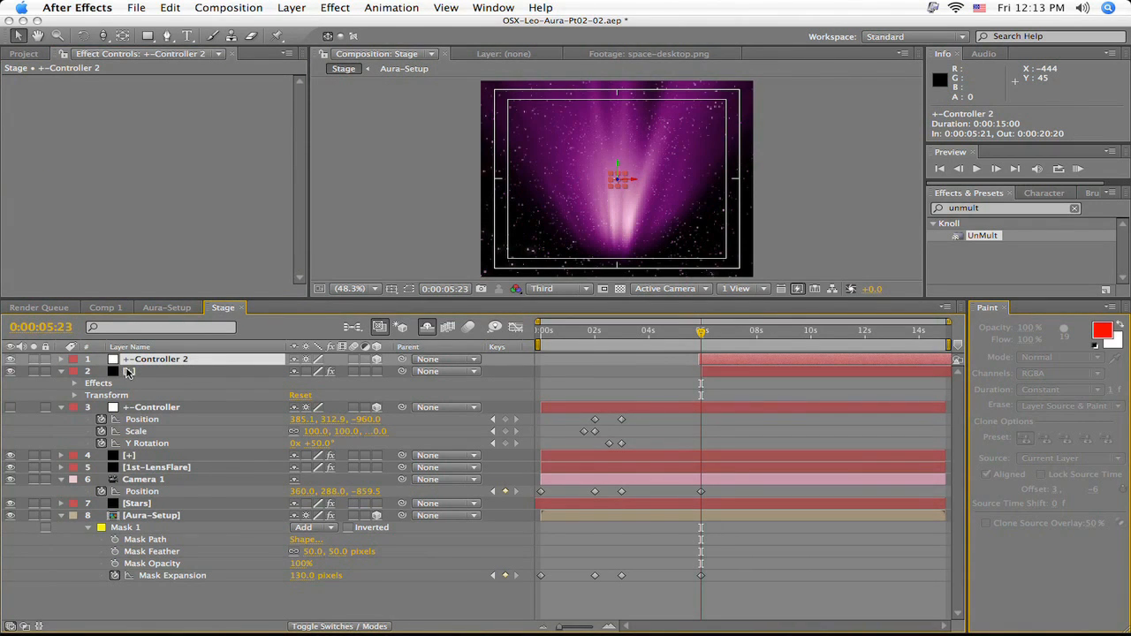
left_click(60, 359)
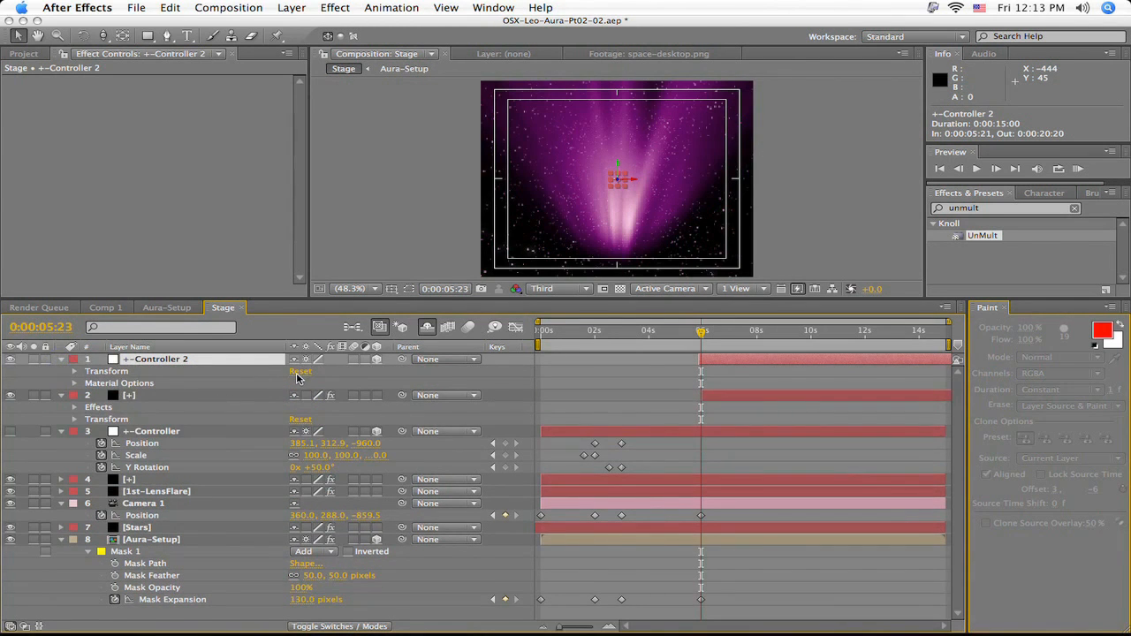
left_click(122, 37)
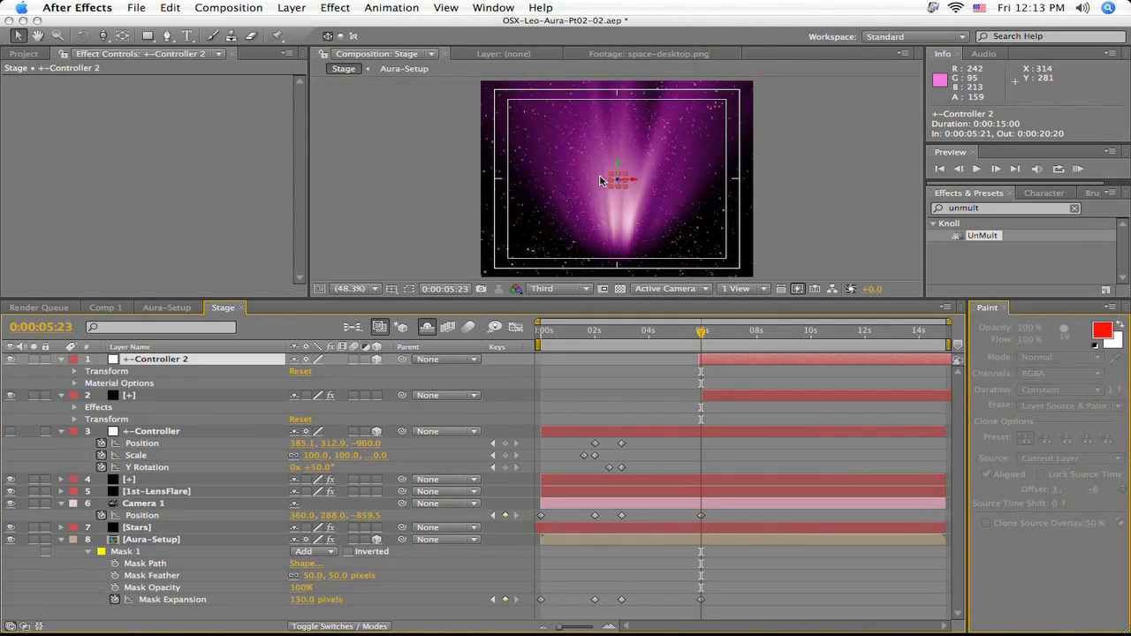
left_click(62, 360)
left_click(62, 372)
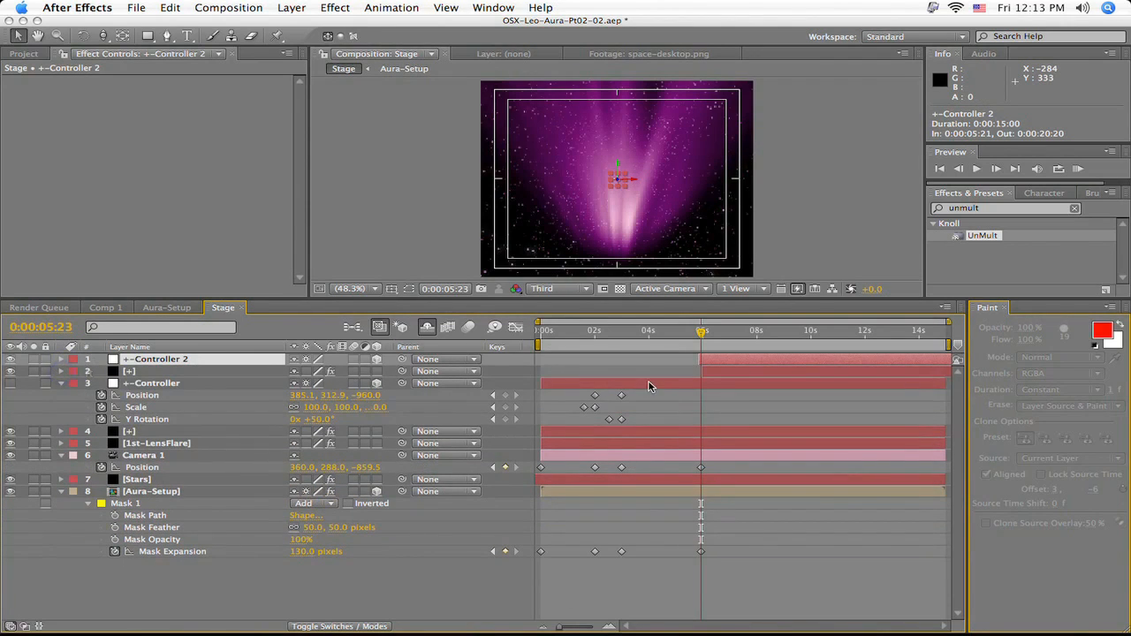
left_click(740, 375)
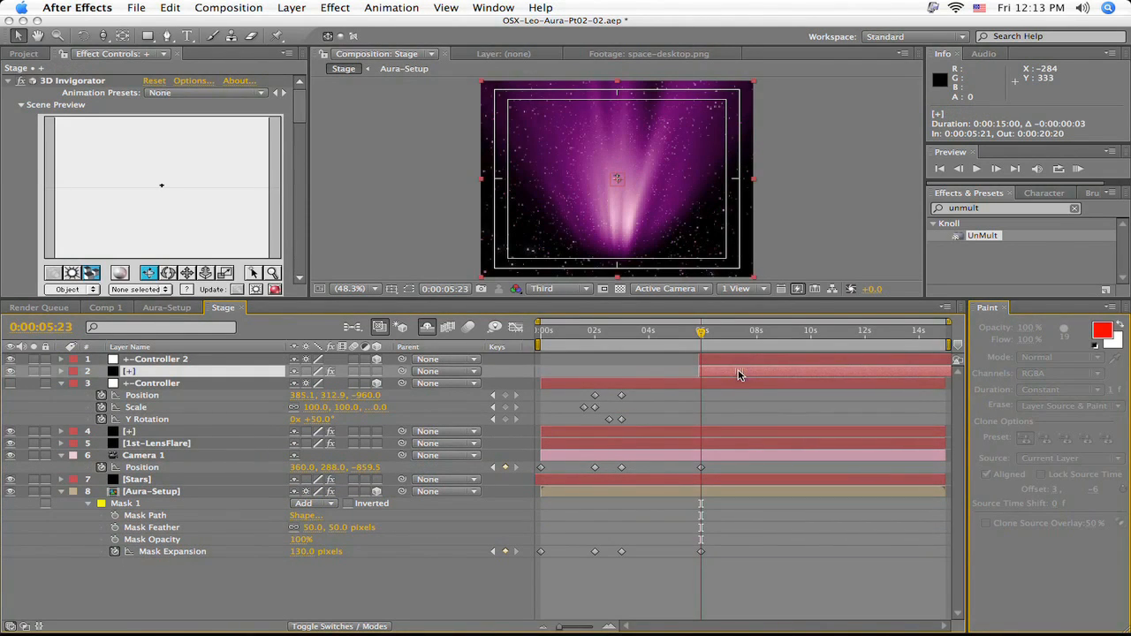
- Show the Position, Scale and Rotation properties of +-Controller 2 and turn off the layer's visibility
left_click(725, 358)
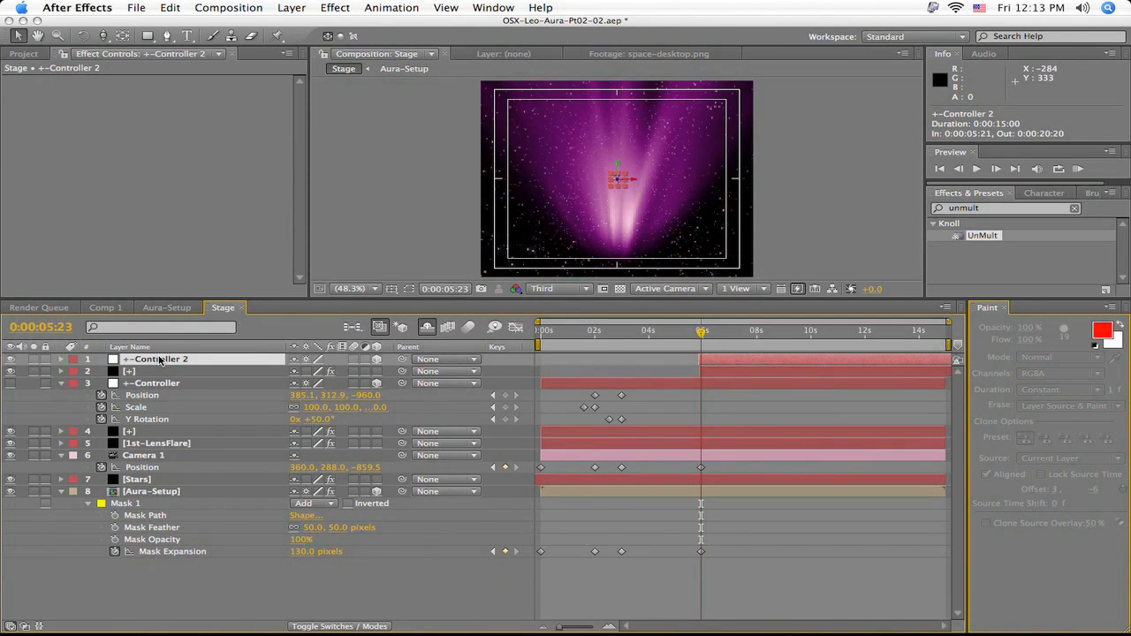
key("p")
key("shift+s")
key("shift+r")
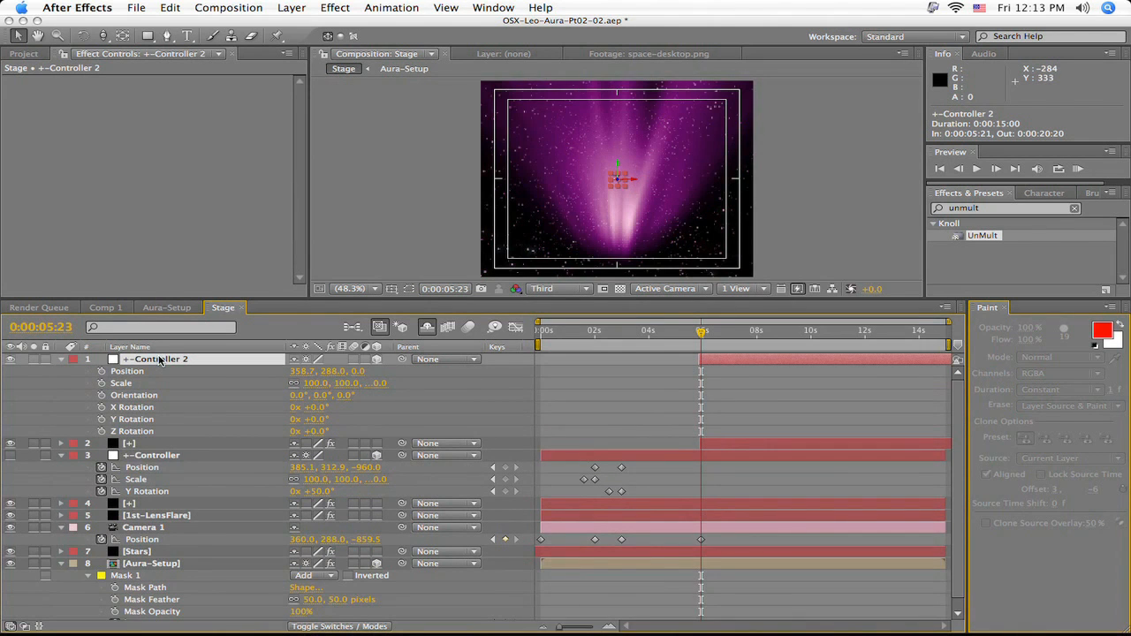
left_click(11, 360)
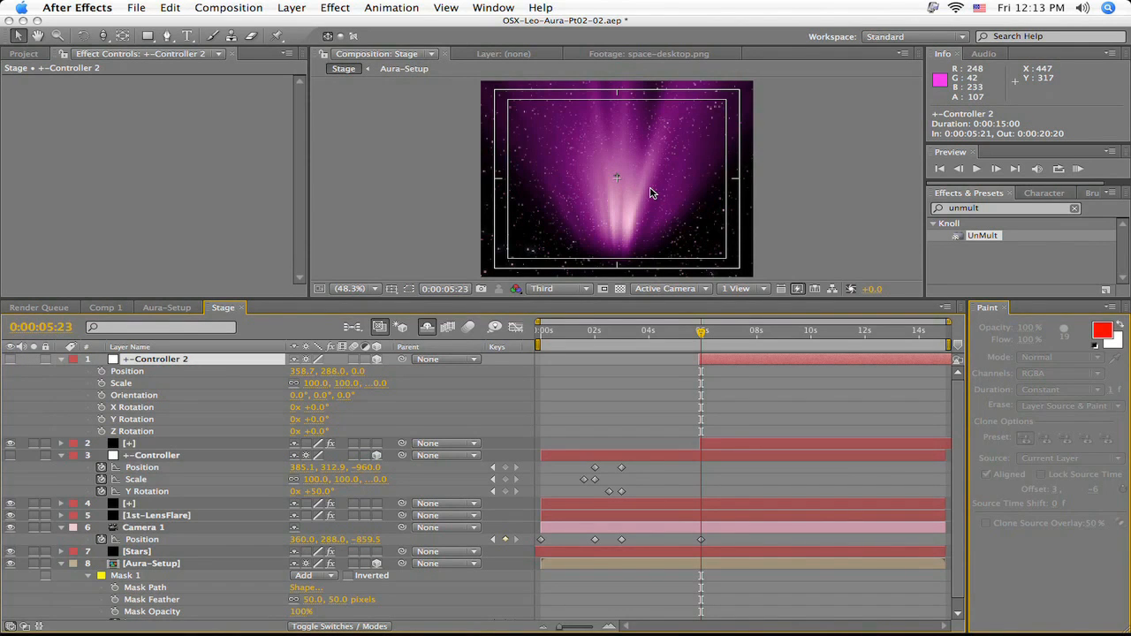
- Set +-Controller 2's Position to 358.7, 313.0, -804.0, its X Rotation to 67° and its Z Rotation to 45°
left_click(358, 372)
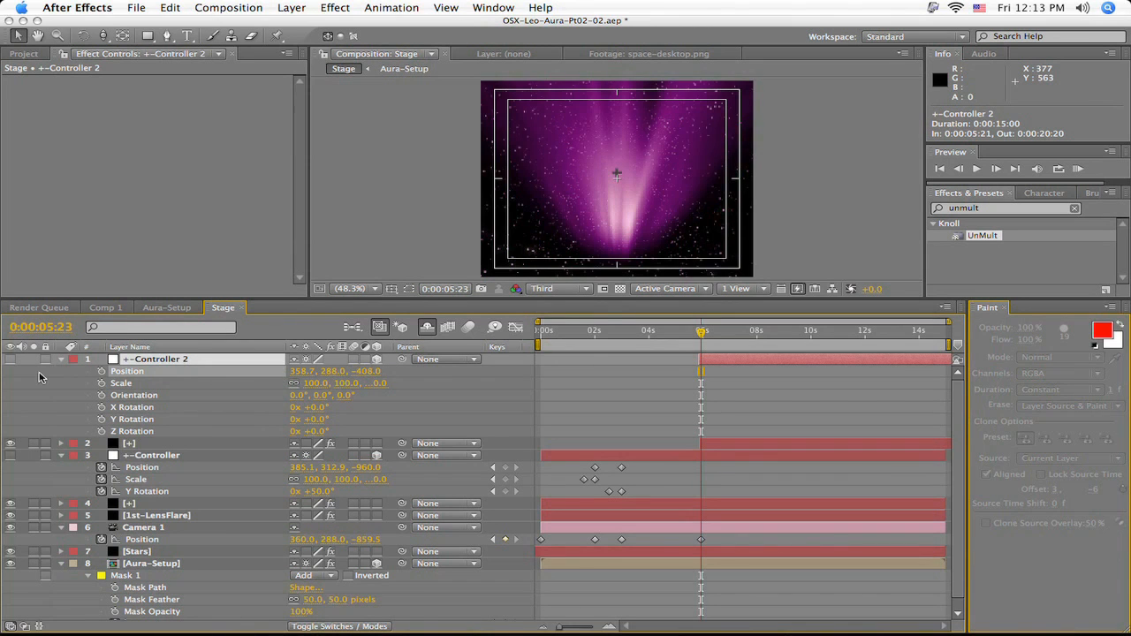
left_click_drag(41, 377, 21, 374)
left_click_drag(373, 371, 103, 391)
left_click_drag(325, 374, 374, 416)
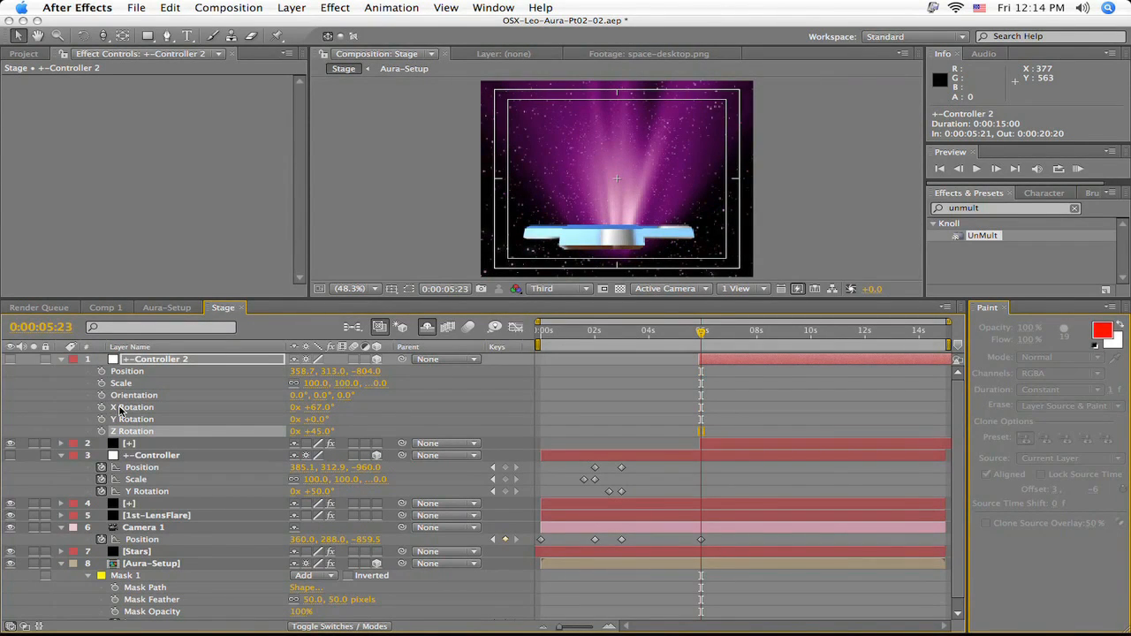
- Set +-Controller 2's X Rotation to 90° and its Position to 343.7, 300.0, -853.0
left_click_drag(312, 410, 318, 411)
left_click(319, 411)
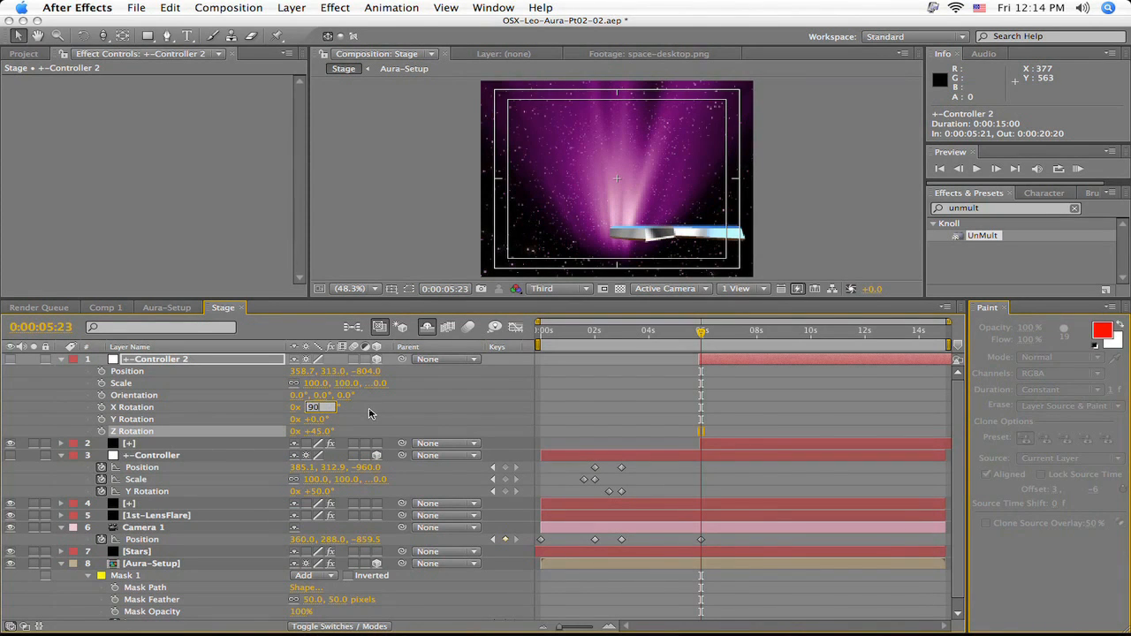
type("90")
key("Return")
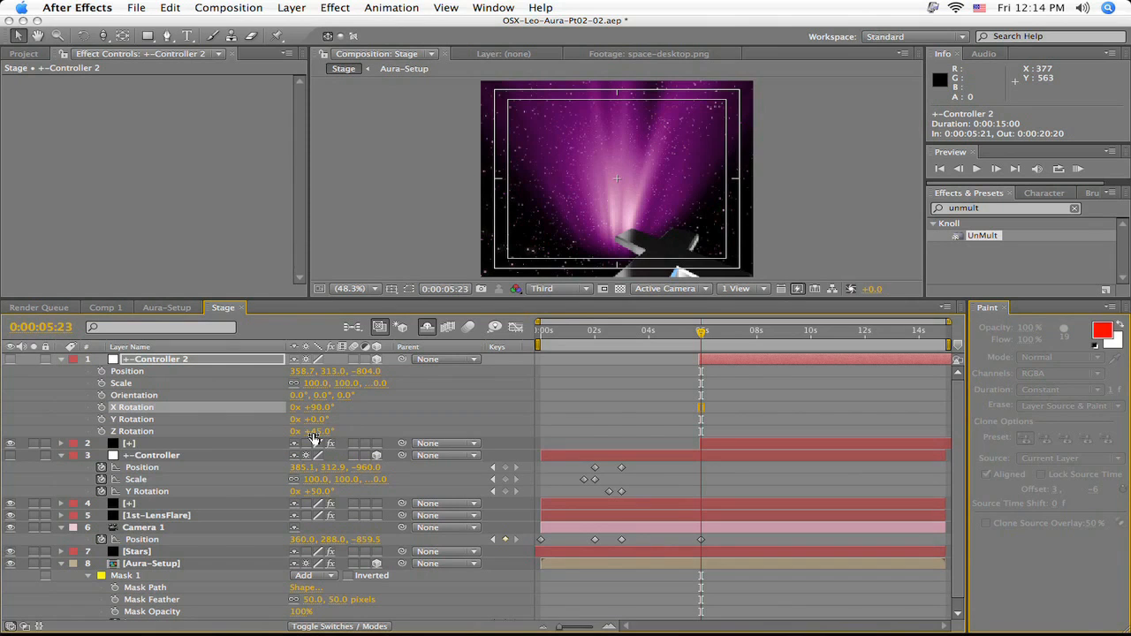
mouse_move(307, 372)
left_mouse_down()
mouse_move(297, 374)
mouse_move(371, 372)
mouse_move(328, 378)
left_mouse_up()
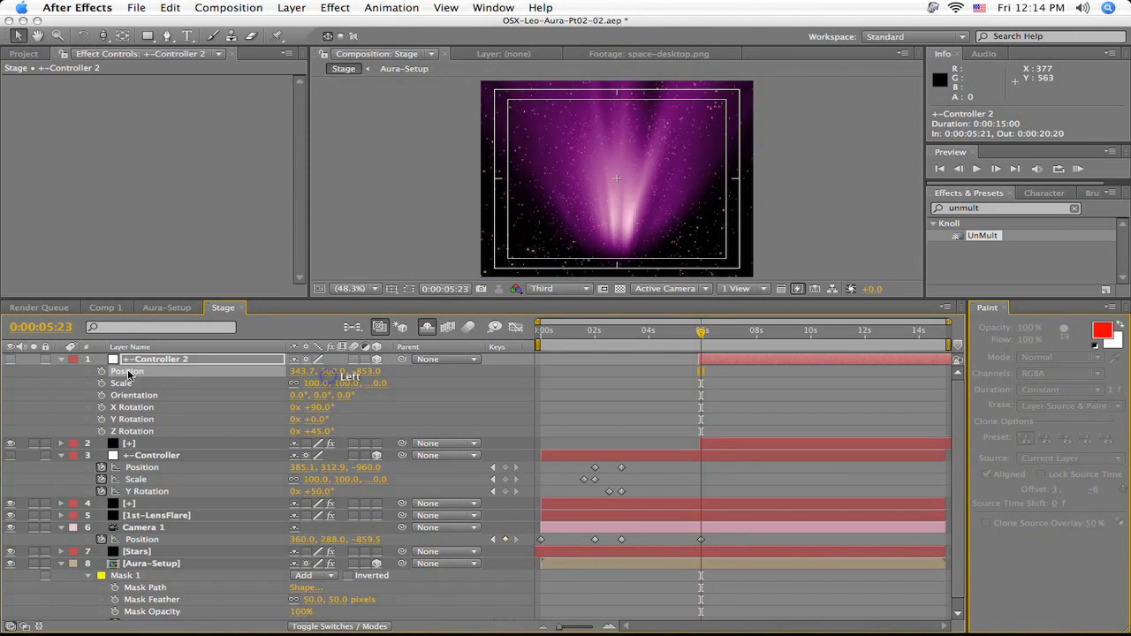
- Start keyframing Position, X Rotation and Z Rotation of +-Controller 2 at 0:00:05:23
left_click(102, 372)
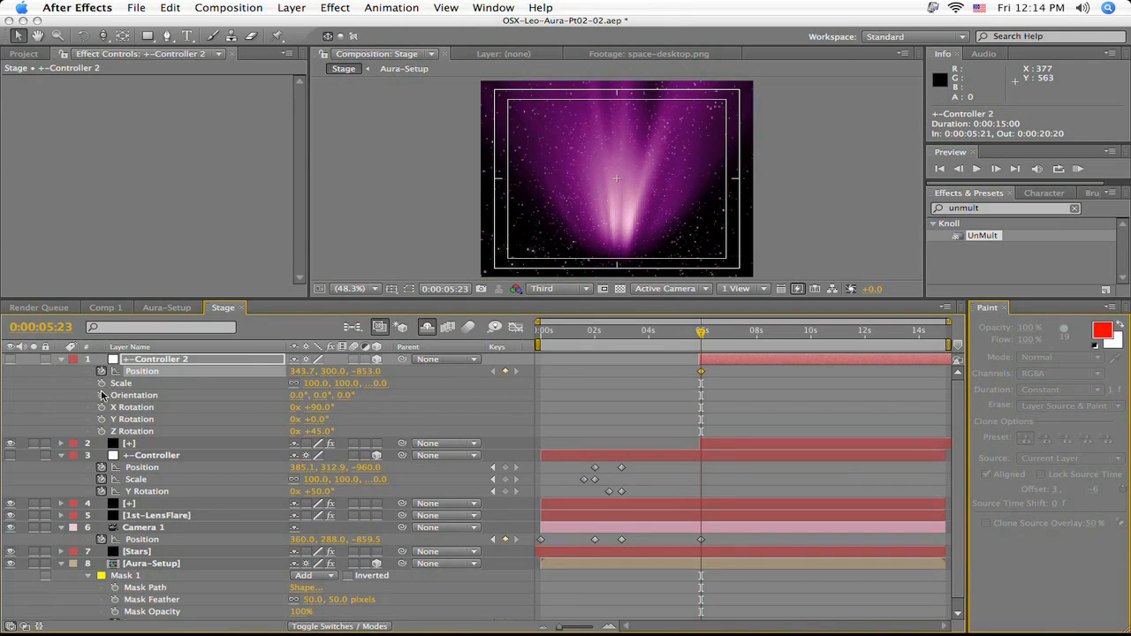
left_click(102, 407)
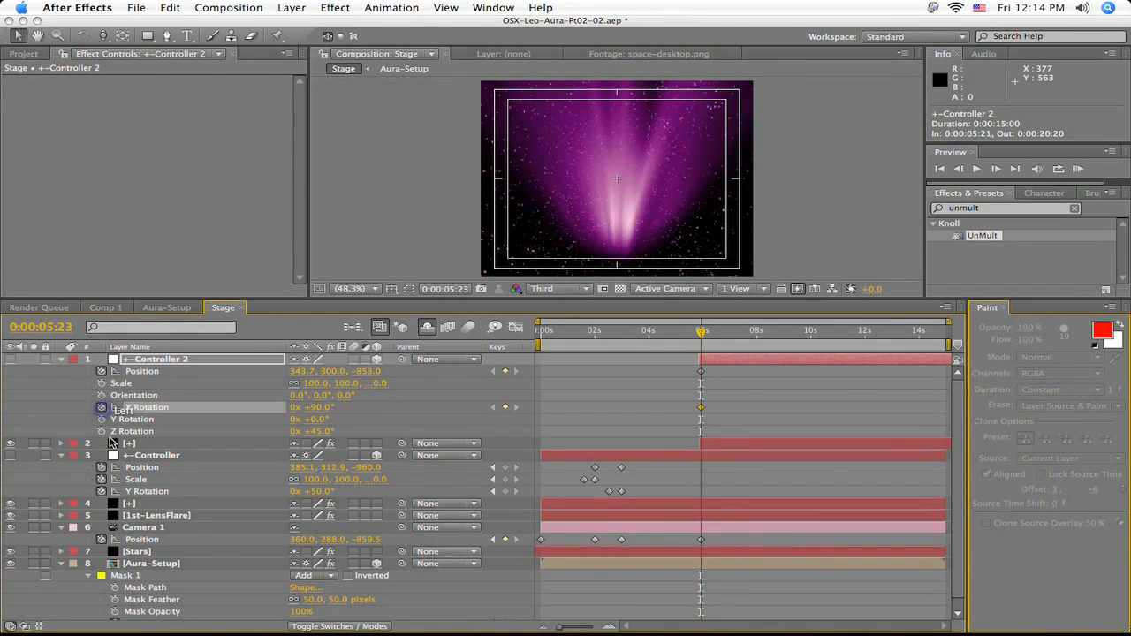
left_click(102, 432)
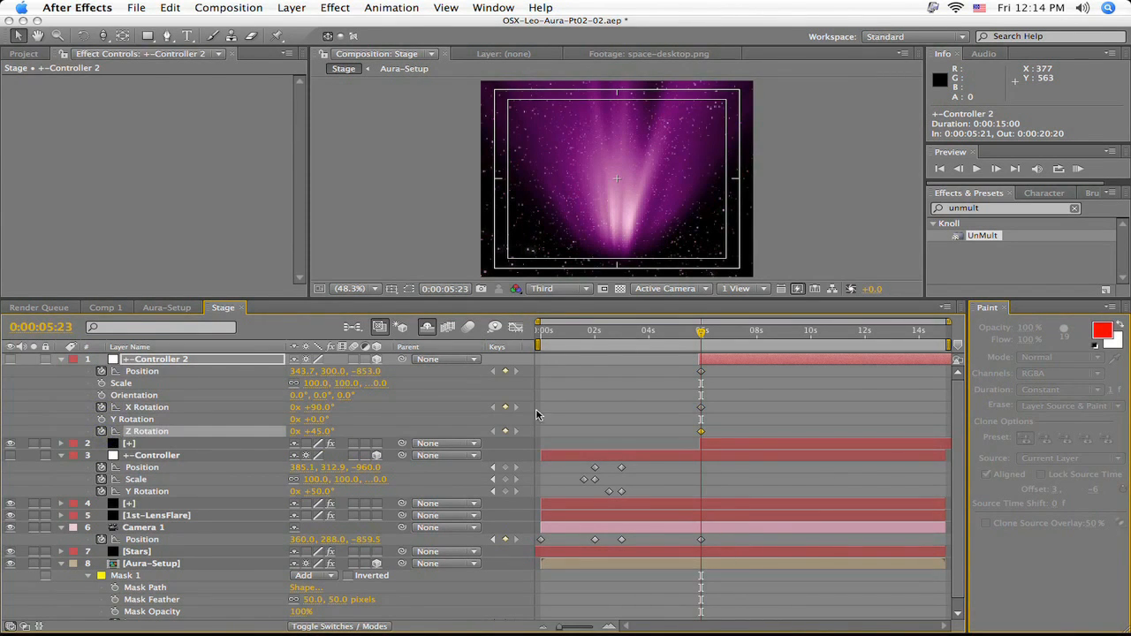
- At 0:00:07:00, set +-Controller 2's Z Position to -743.0 and both its X Rotation and Z Rotation to 0°
left_click_drag(702, 333, 732, 339)
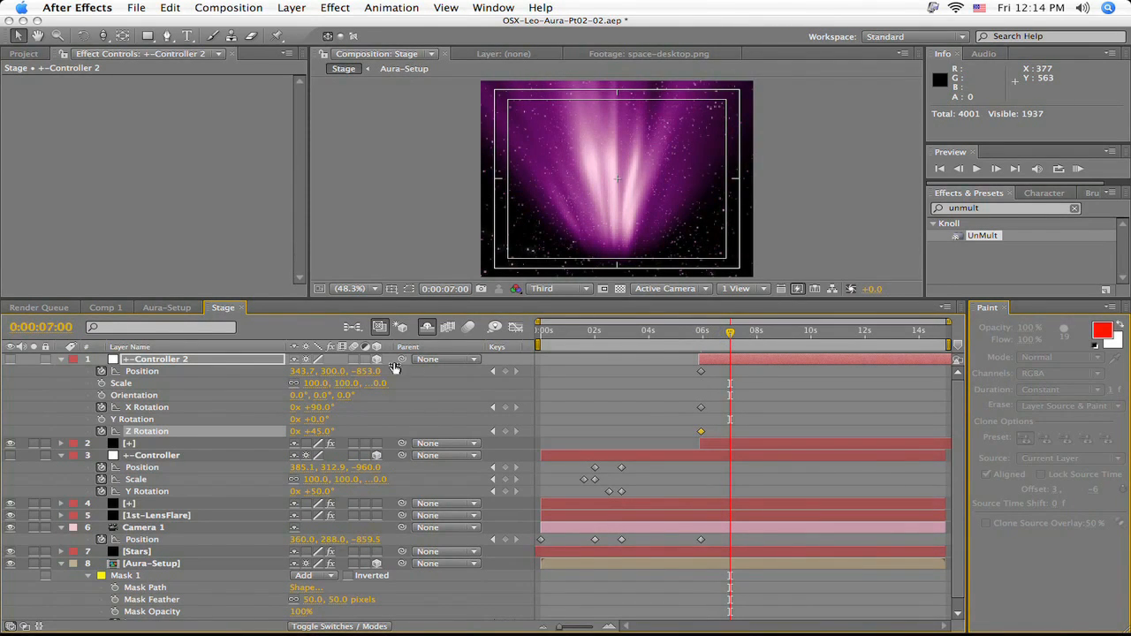
left_click_drag(372, 371, 460, 375)
left_click(320, 407)
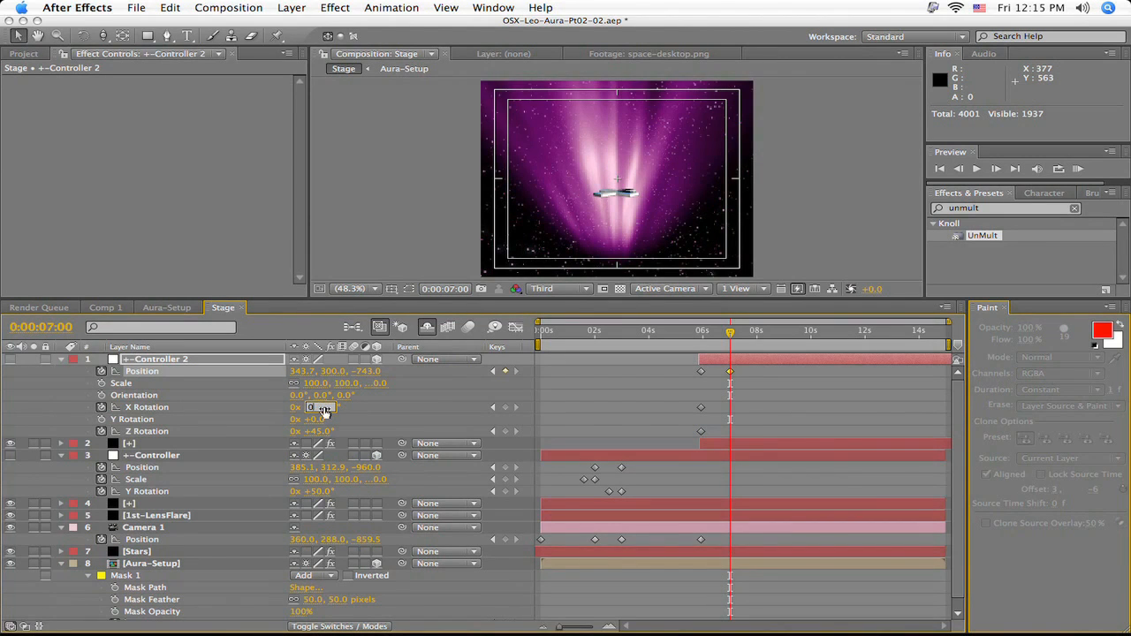
key("Return")
left_click(324, 431)
type("0")
key("Return")
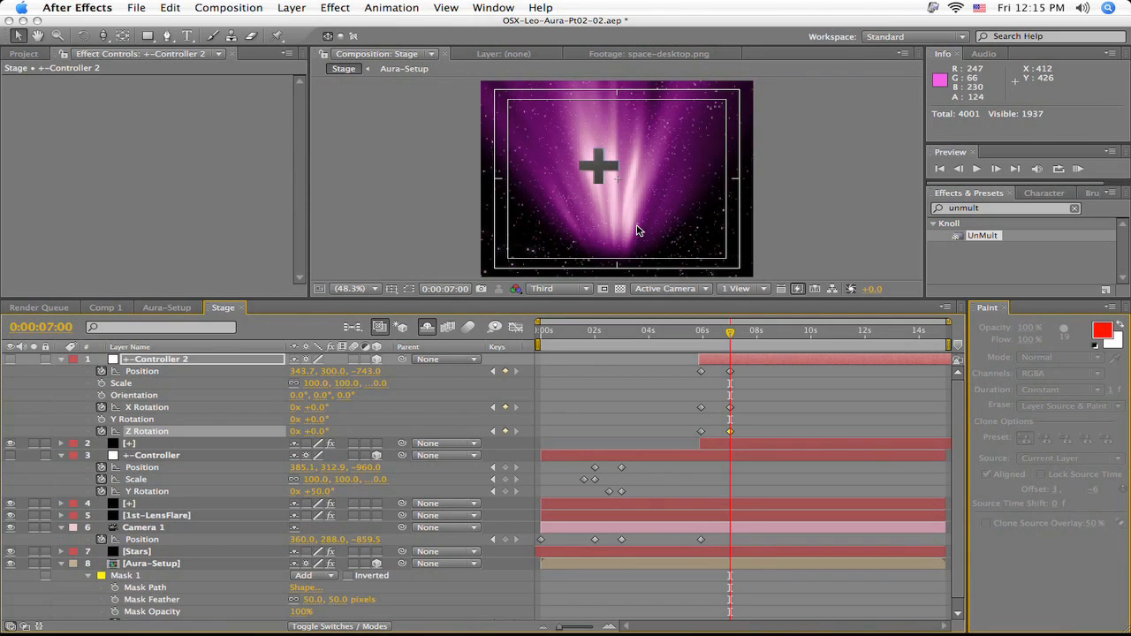
- Center the plus sign at 0:00:07:00 by setting +-Controller 2's X Position to 360.7 and Y Position to 315.0
left_click_drag(598, 165, 609, 173)
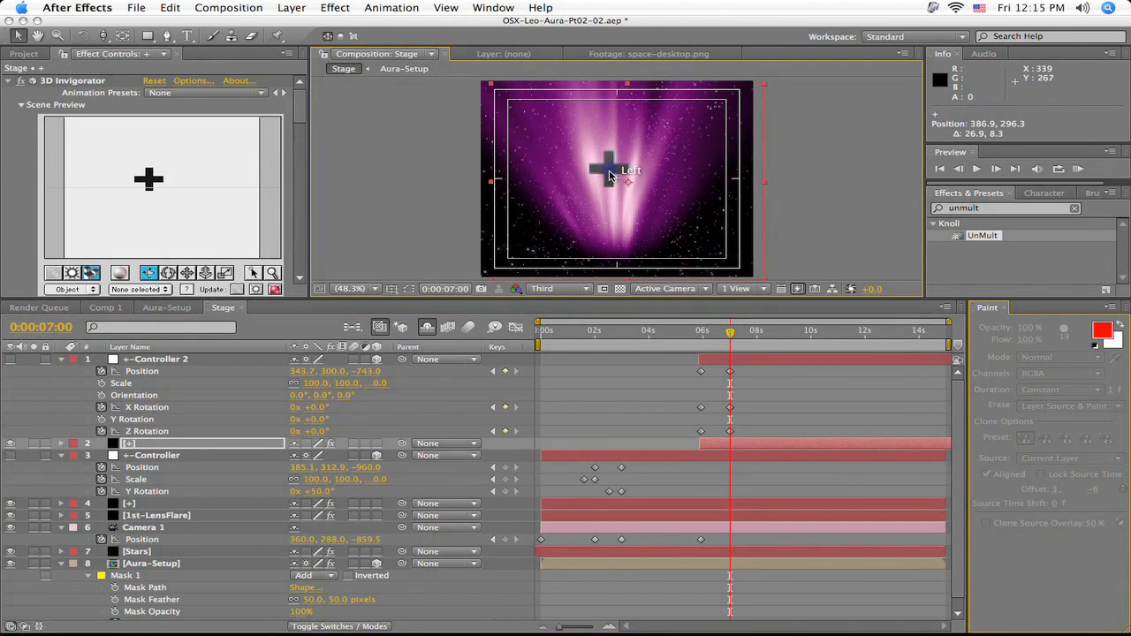
key("super+z")
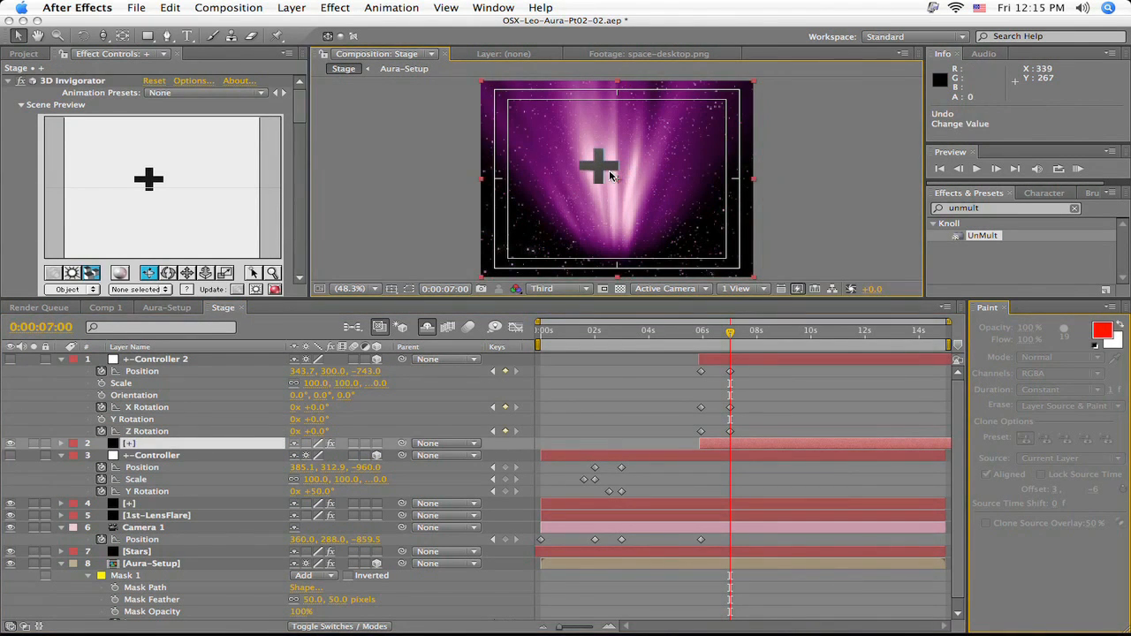
left_click(727, 358)
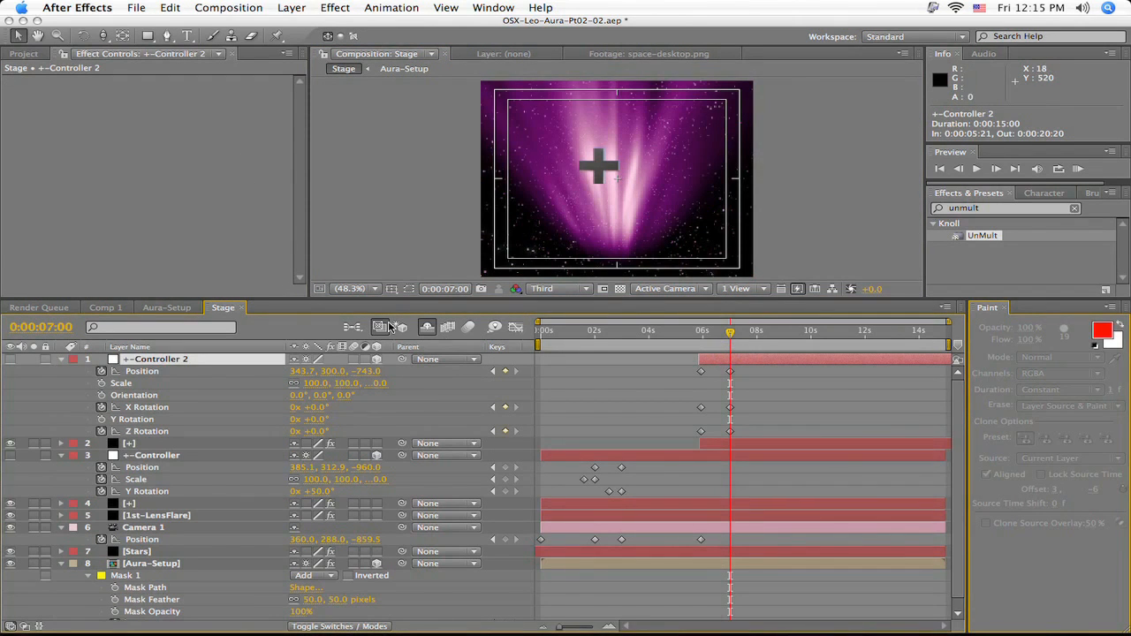
mouse_move(328, 372)
left_mouse_down()
mouse_move(346, 372)
mouse_move(300, 373)
mouse_move(316, 372)
left_mouse_up()
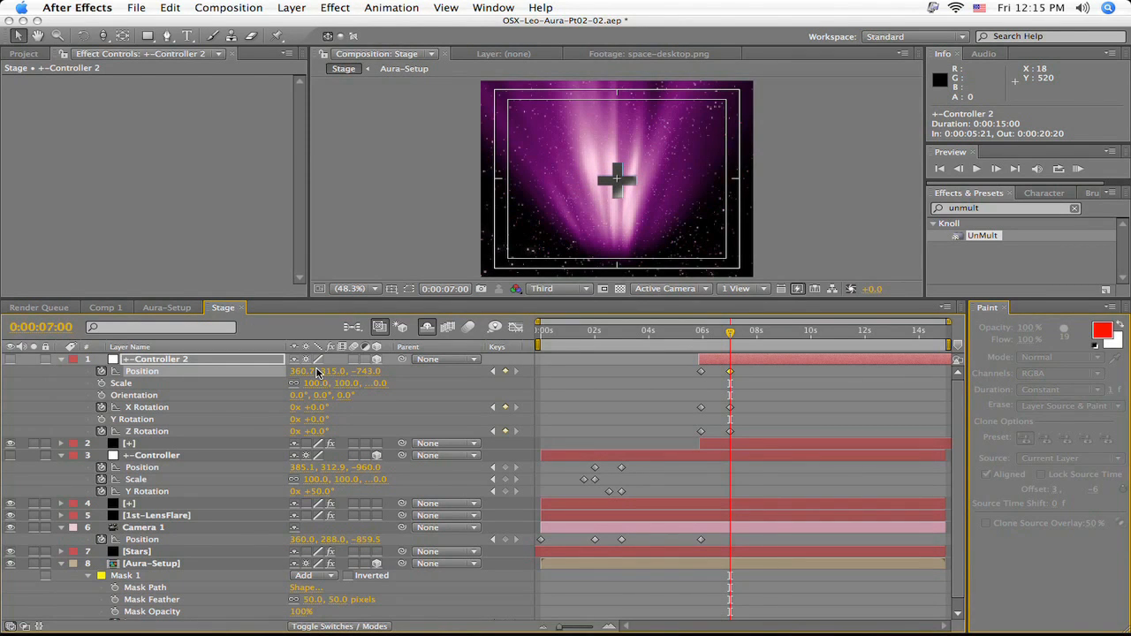
- Enlarge the timeline area, and at 0:00:07:00 set the Z Position of Camera 1 to -846.5 and of +-Controller 2 to -714.0
mouse_move(730, 334)
left_mouse_down()
mouse_move(684, 336)
mouse_move(730, 348)
left_mouse_up()
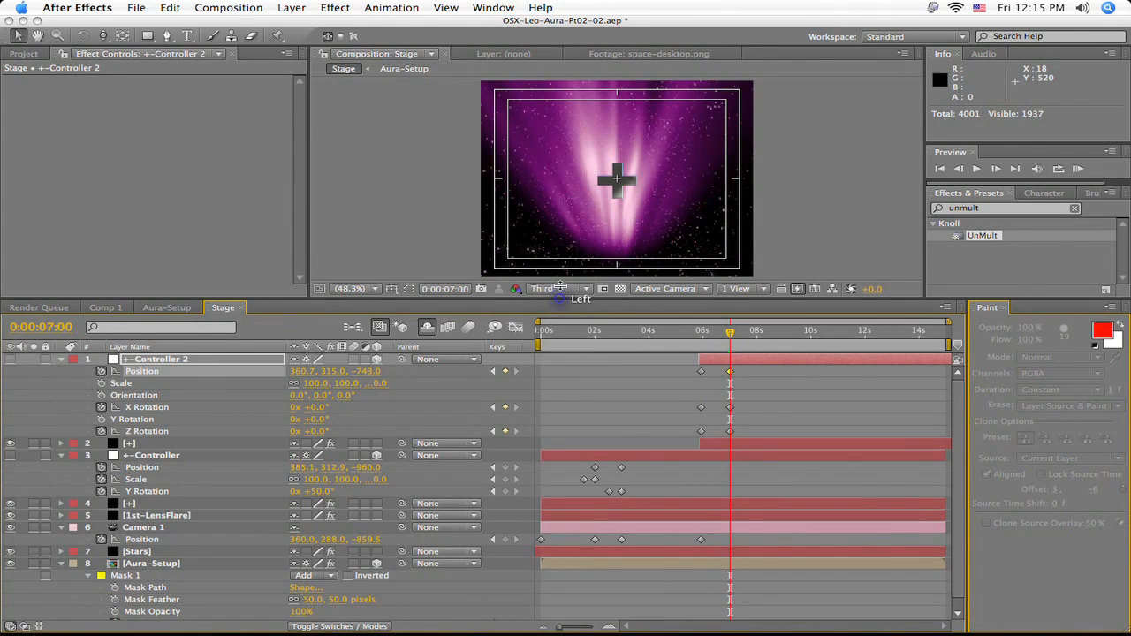
left_click_drag(560, 299, 558, 268)
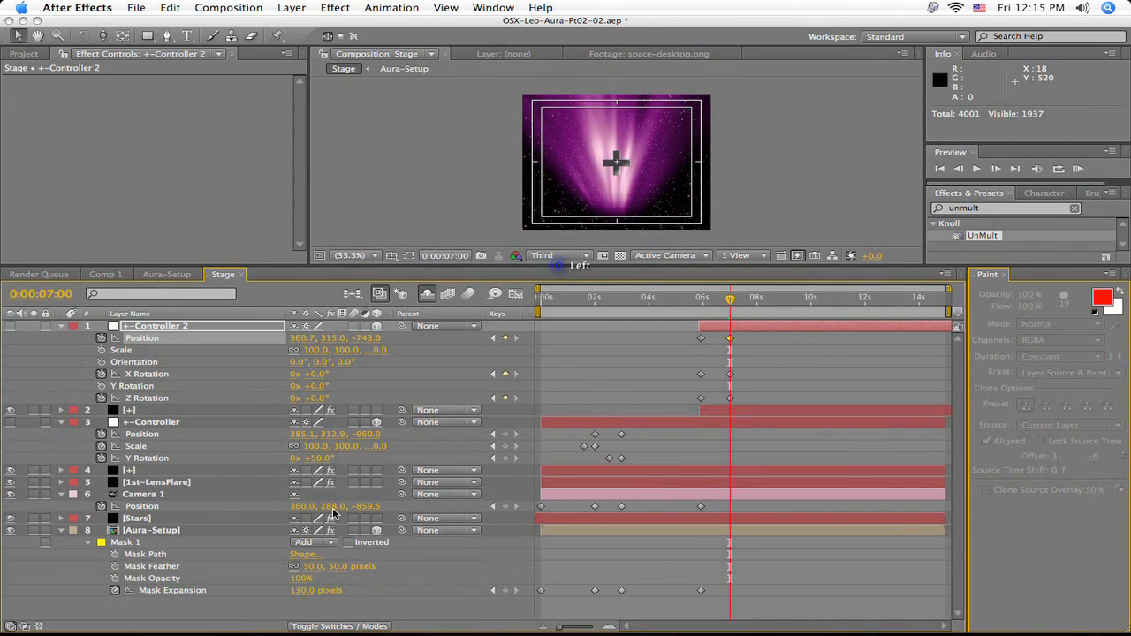
left_click_drag(365, 510, 376, 511)
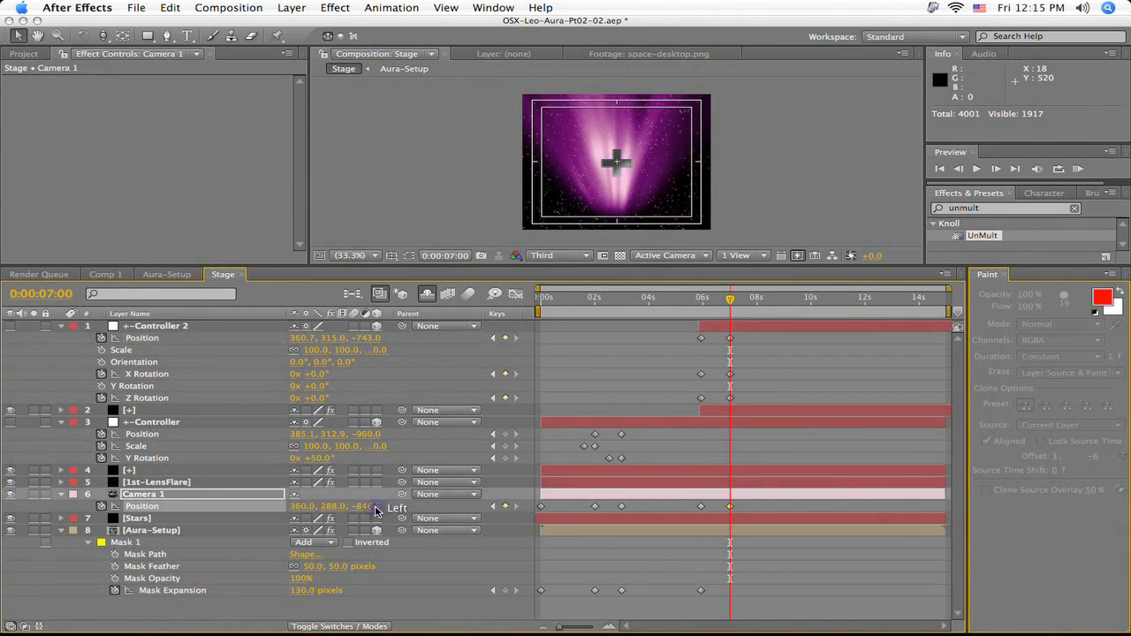
left_click_drag(365, 343, 376, 341)
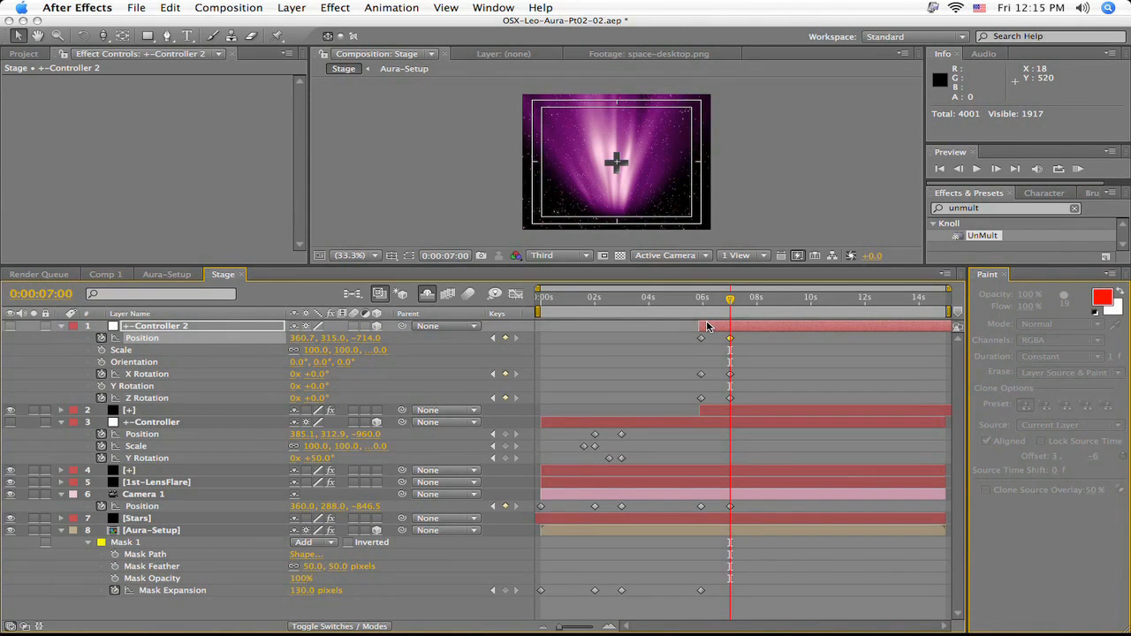
- At 0:00:09:00, set the Z Position of Camera 1 to -815.5 and of +-Controller 2 to -673.0
left_click_drag(732, 303, 787, 323)
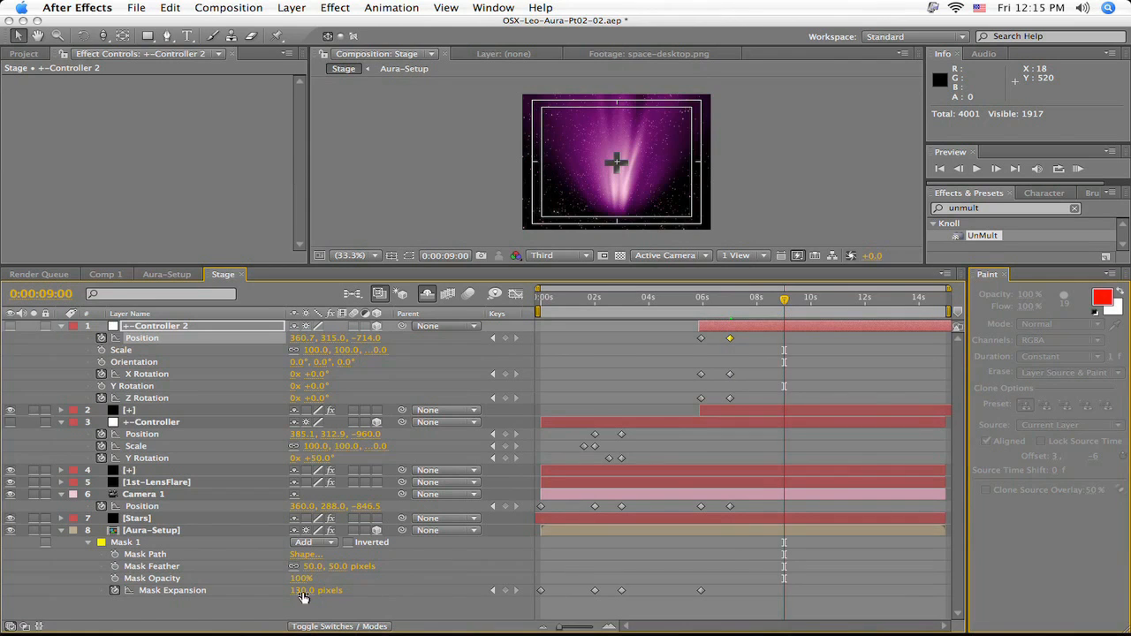
left_click_drag(366, 510, 388, 510)
left_click_drag(371, 337, 380, 343)
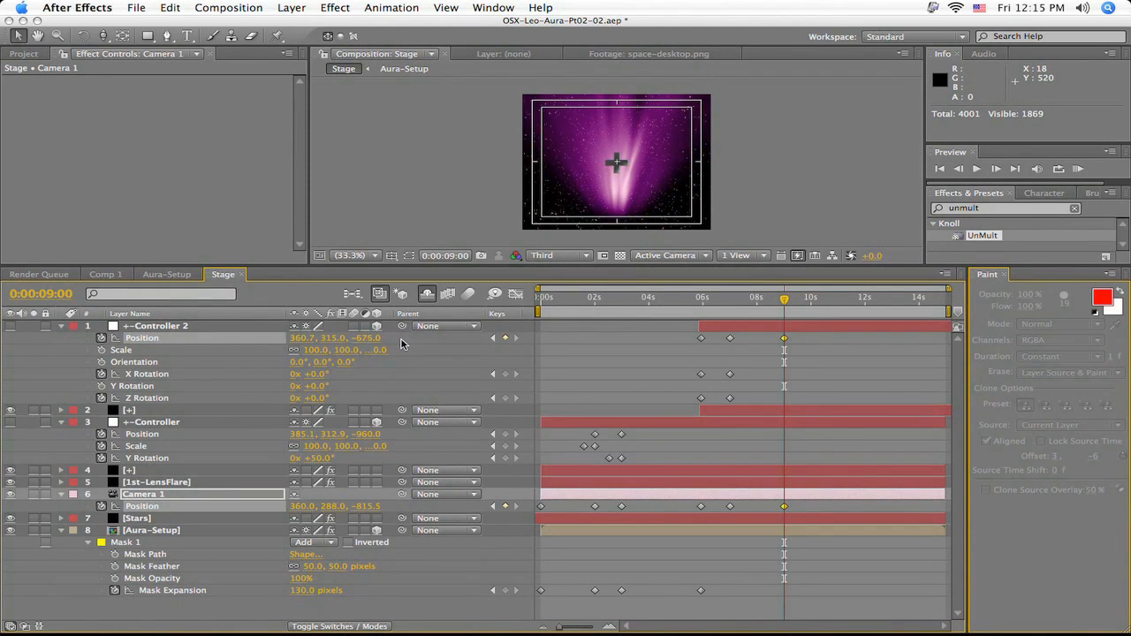
left_click_drag(405, 344, 397, 343)
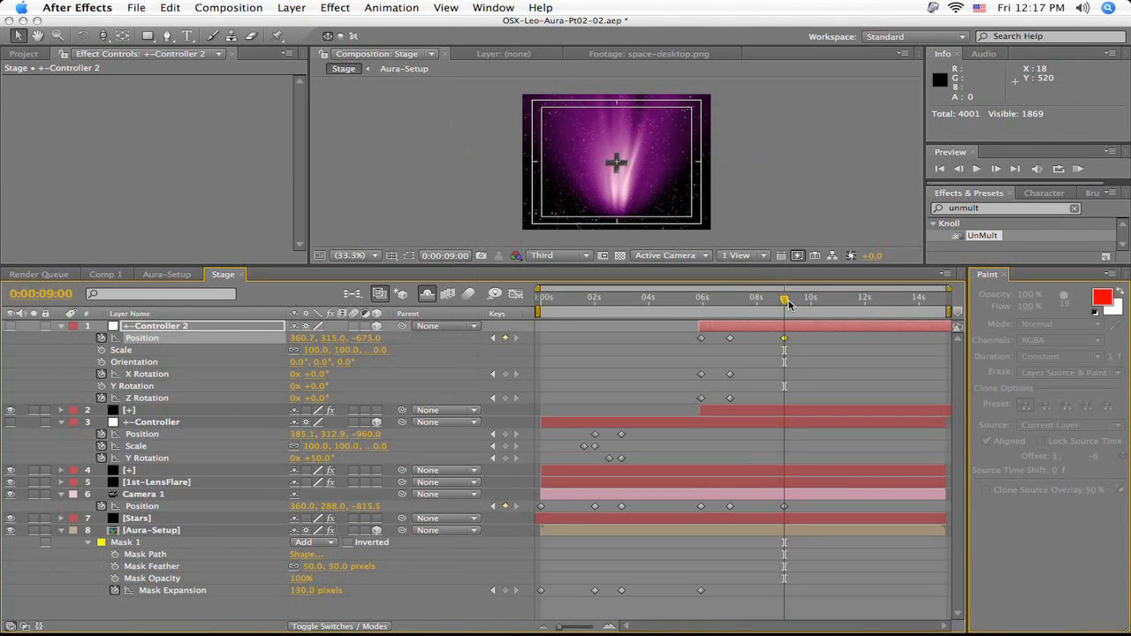
- Create a black 720 x 576 px solid named AELogo in the Stage composition
key("super+y")
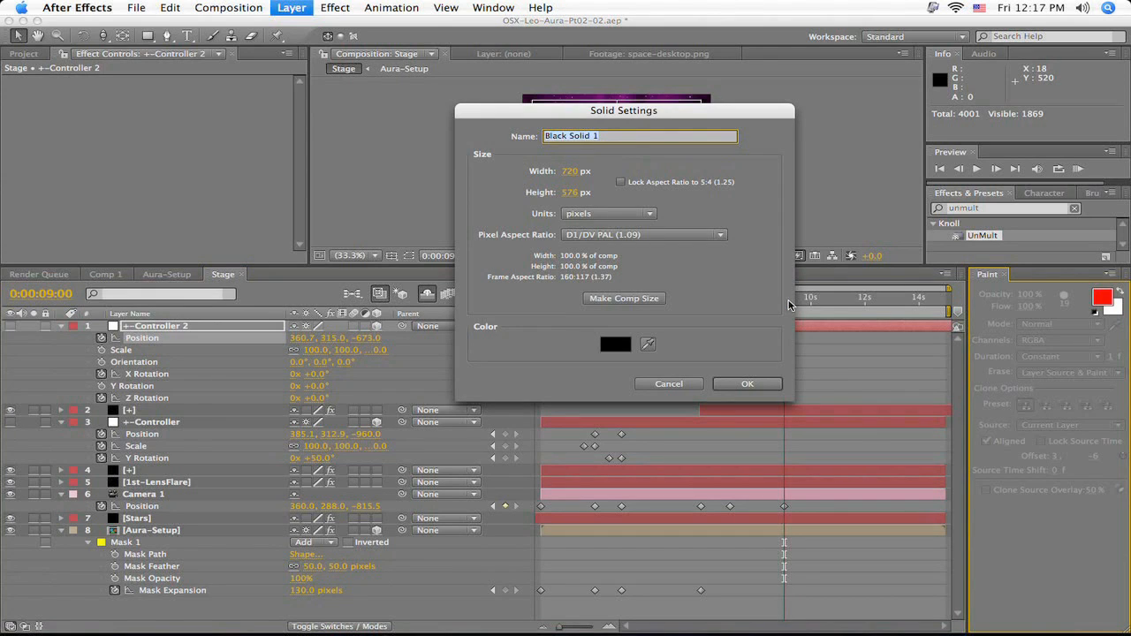
type("AELogo")
left_click(750, 384)
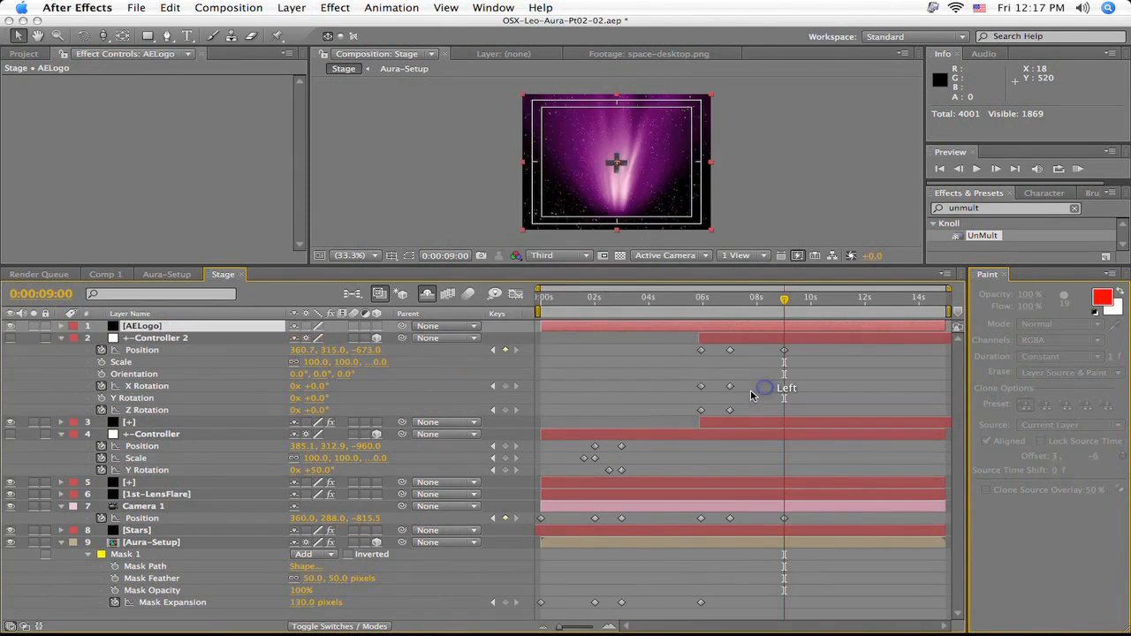
- Find the 3D Invigorator effect and apply it to the AELogo layer, starting with a 3D primitive
left_click(1006, 208)
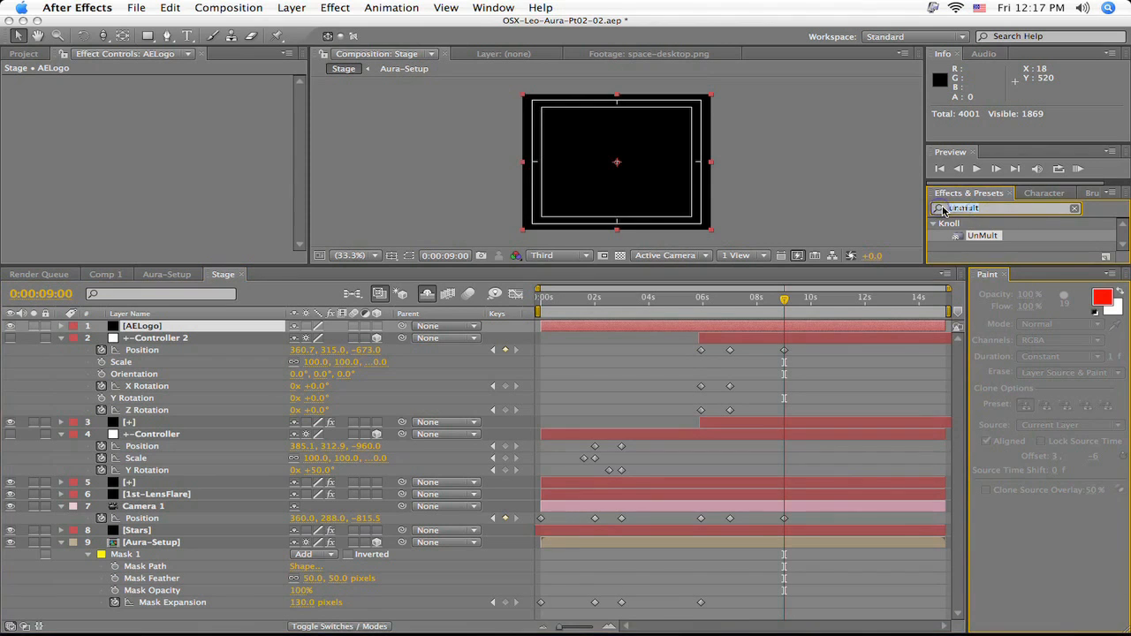
type("3d inm")
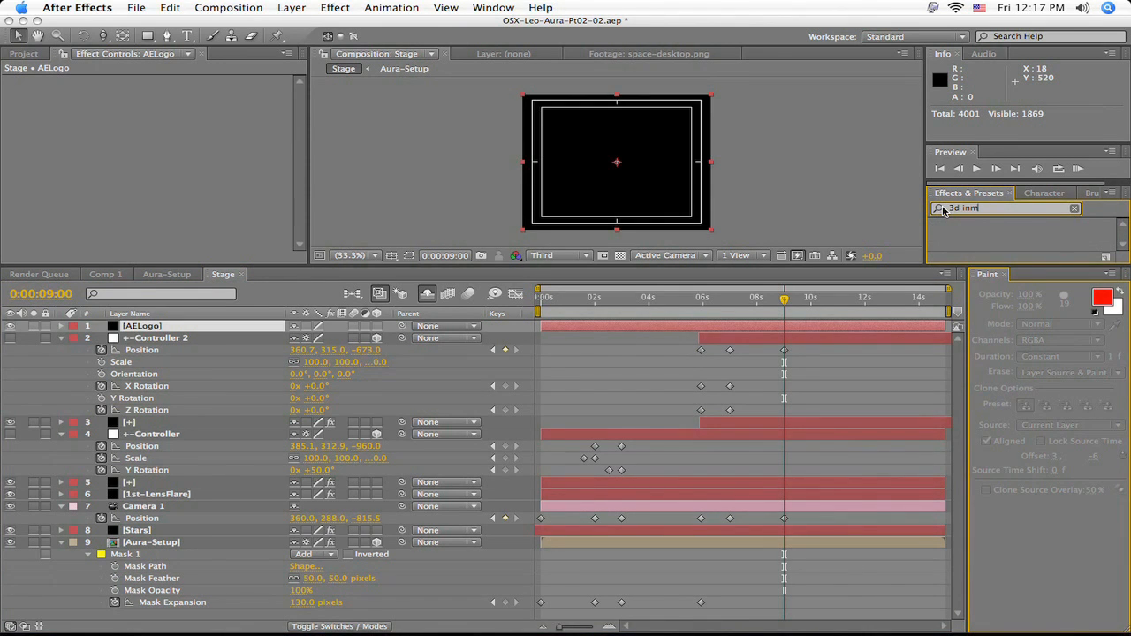
key("BackSpace")
left_click_drag(979, 233, 818, 329)
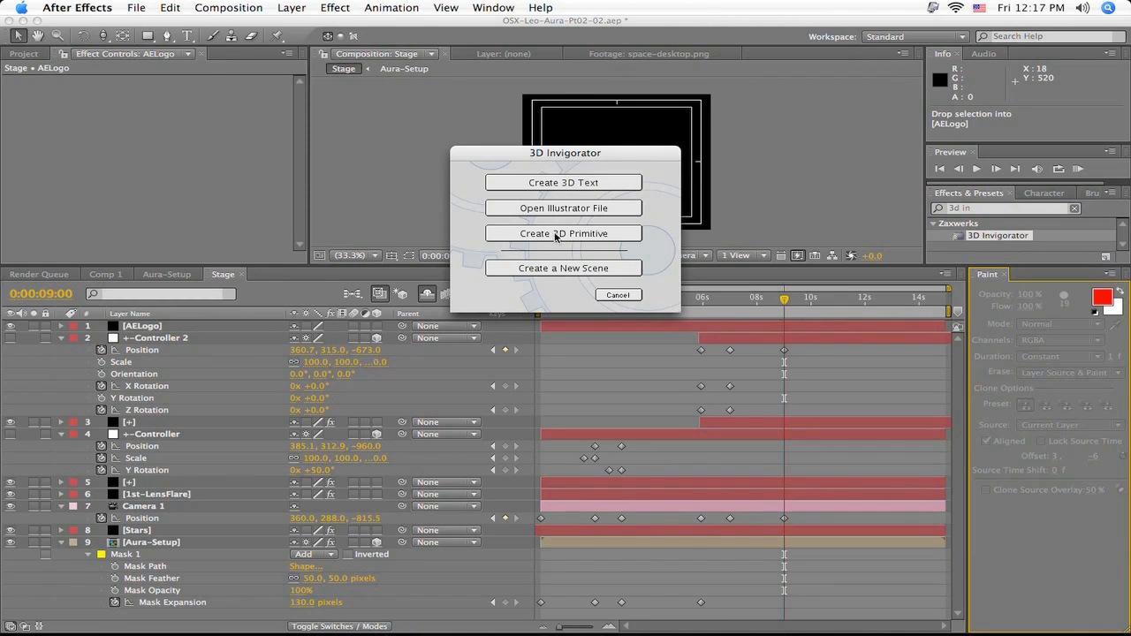
left_click_drag(583, 158, 638, 112)
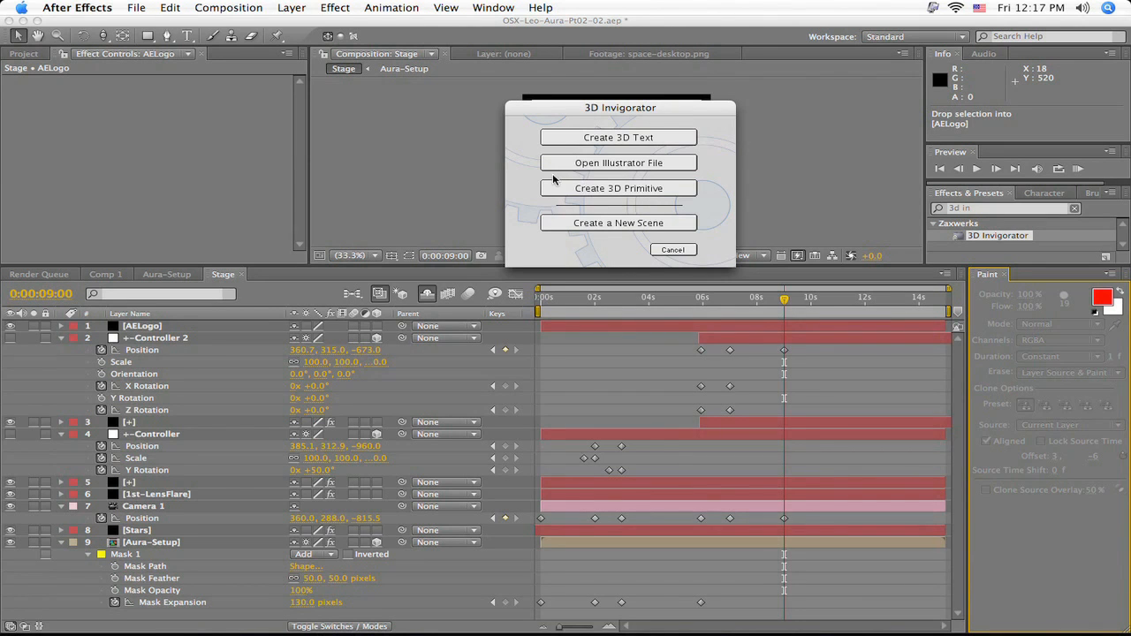
left_click(614, 191)
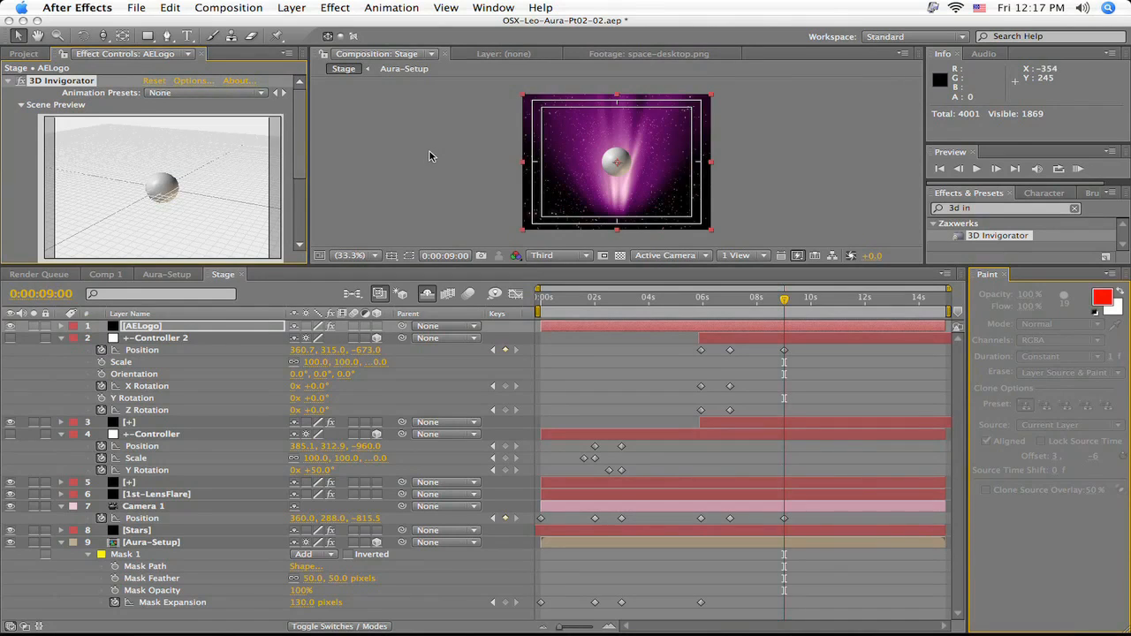
- Set Layer Map 1 of AELogo's 3D Invigorator effect to the Punchy Reflections.tga layer
scroll(298, 132, "down", 5)
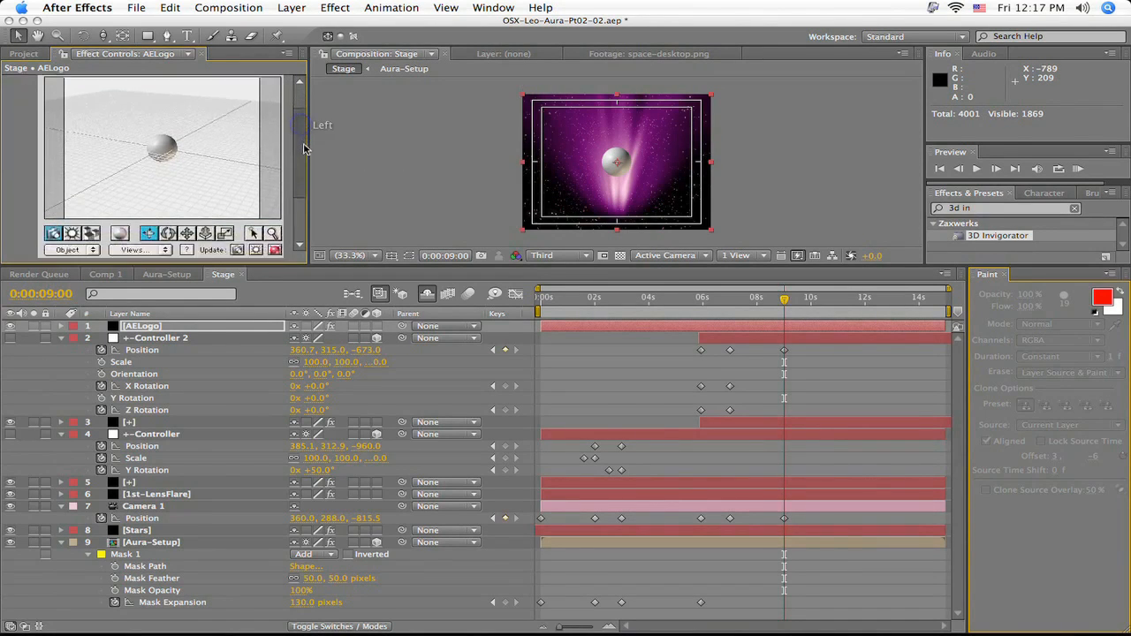
scroll(303, 135, "up", 4)
scroll(305, 132, "down", 5)
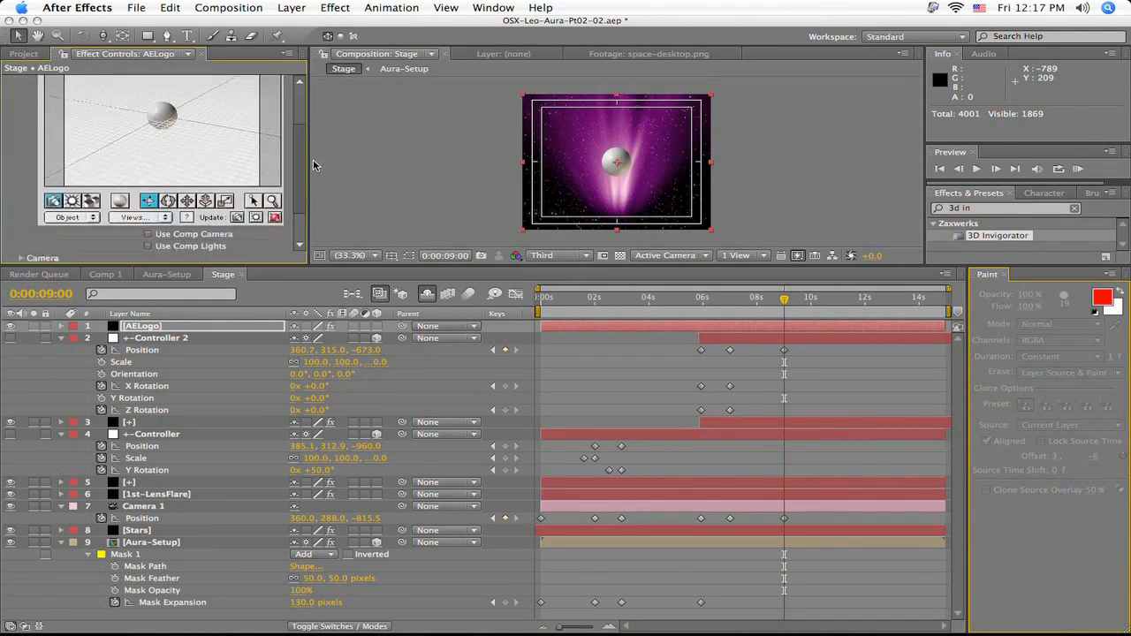
scroll(305, 133, "up", 5)
scroll(305, 159, "down", 5)
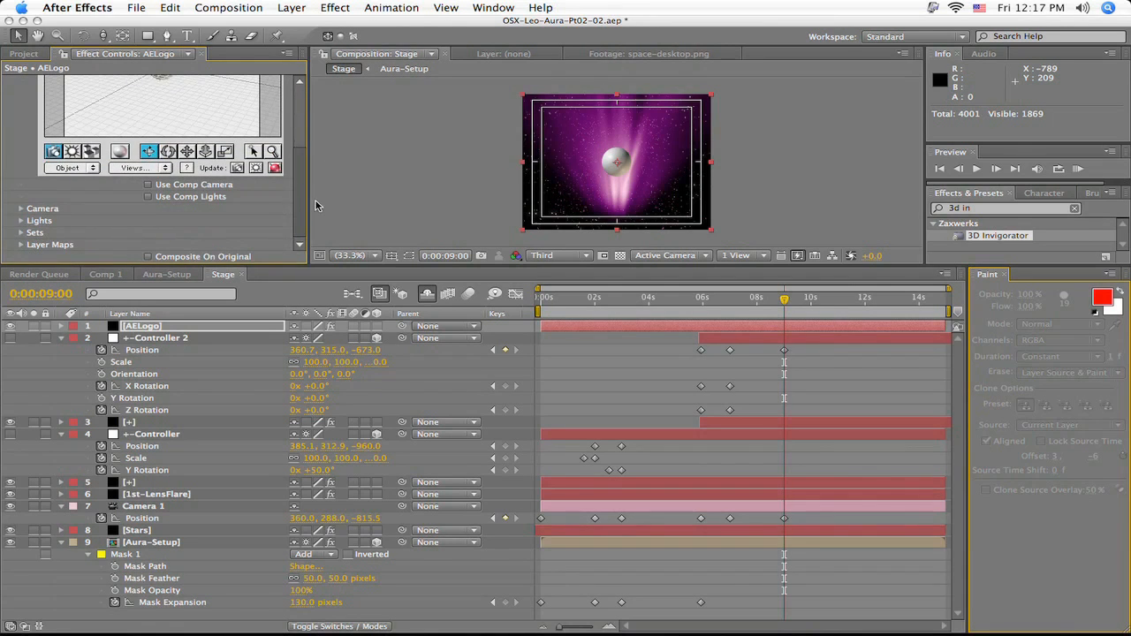
scroll(303, 186, "up", 4)
scroll(303, 186, "down", 4)
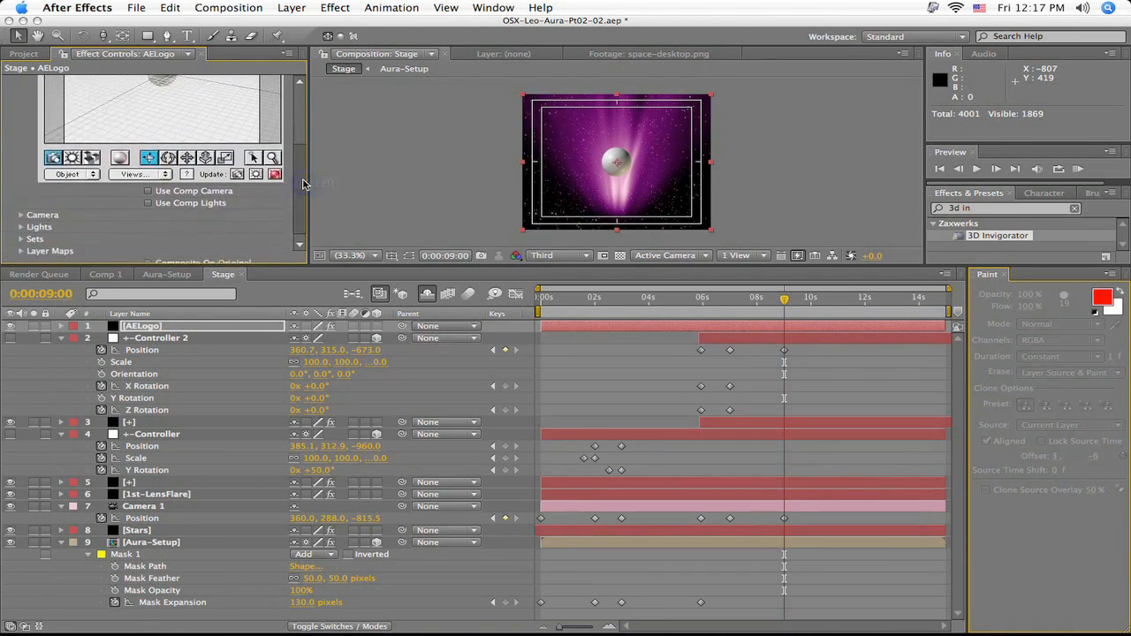
left_click(22, 248)
scroll(27, 250, "down", 3)
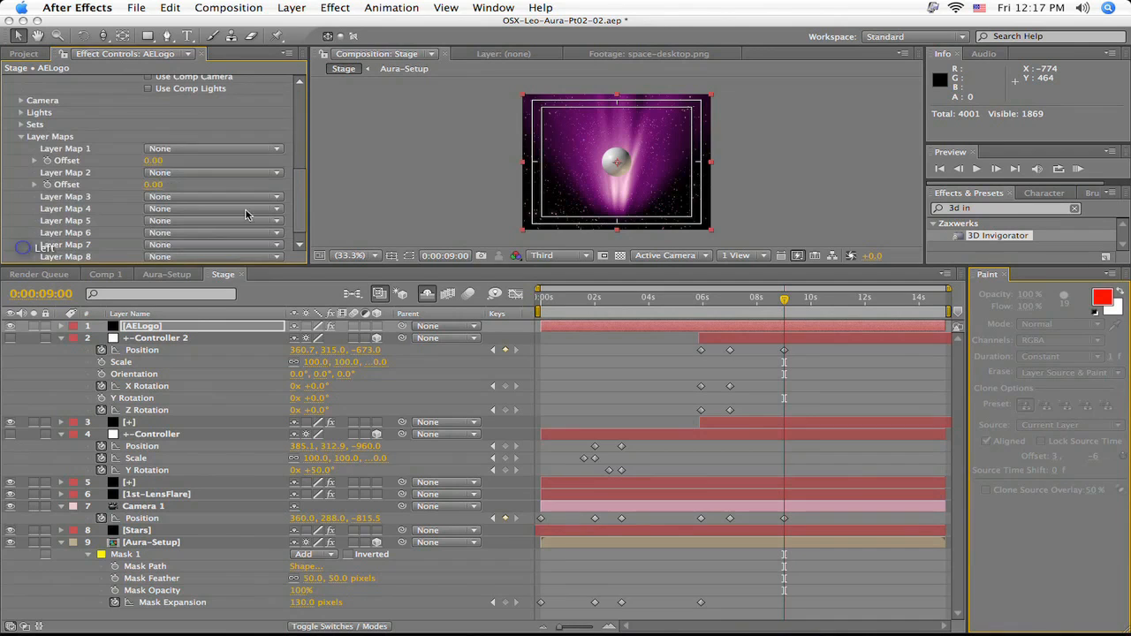
left_click(173, 150)
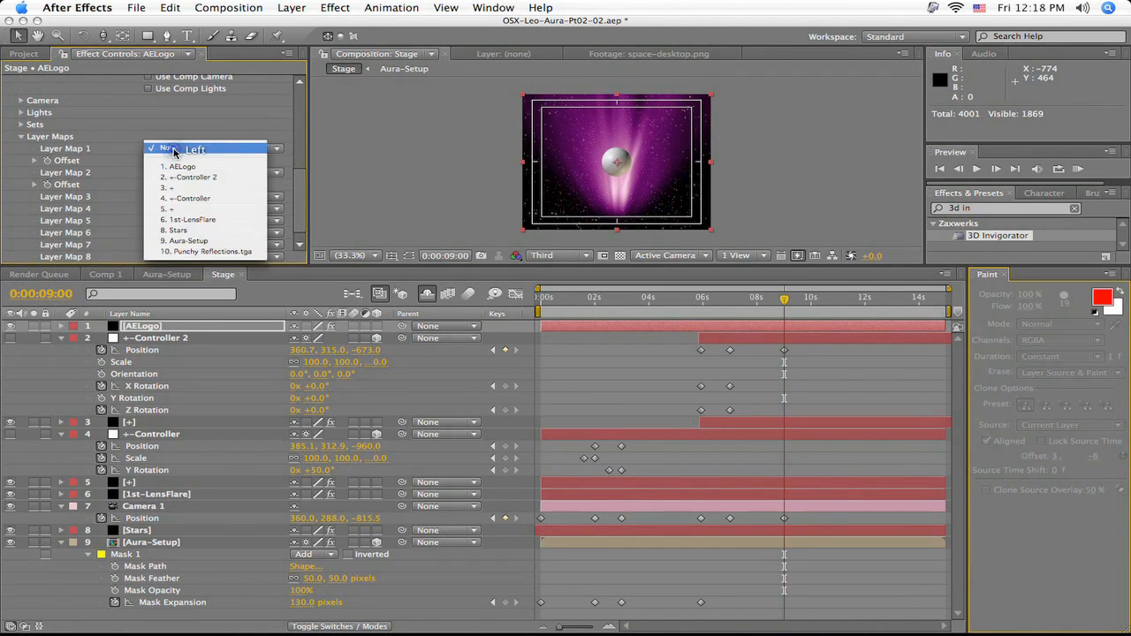
left_click(196, 253)
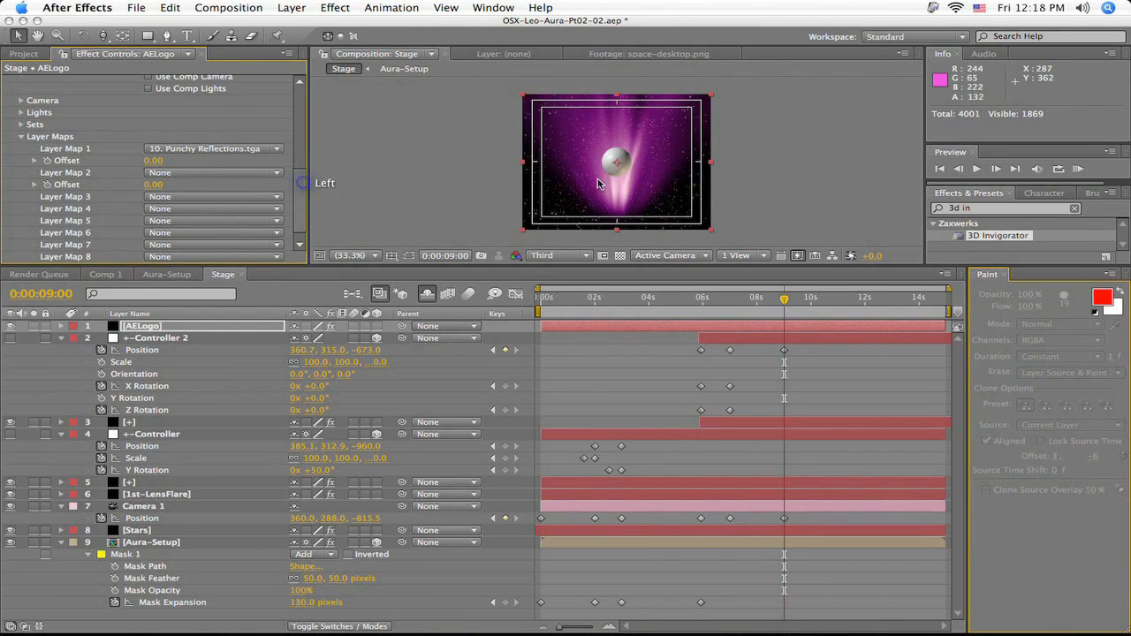
left_click(23, 138)
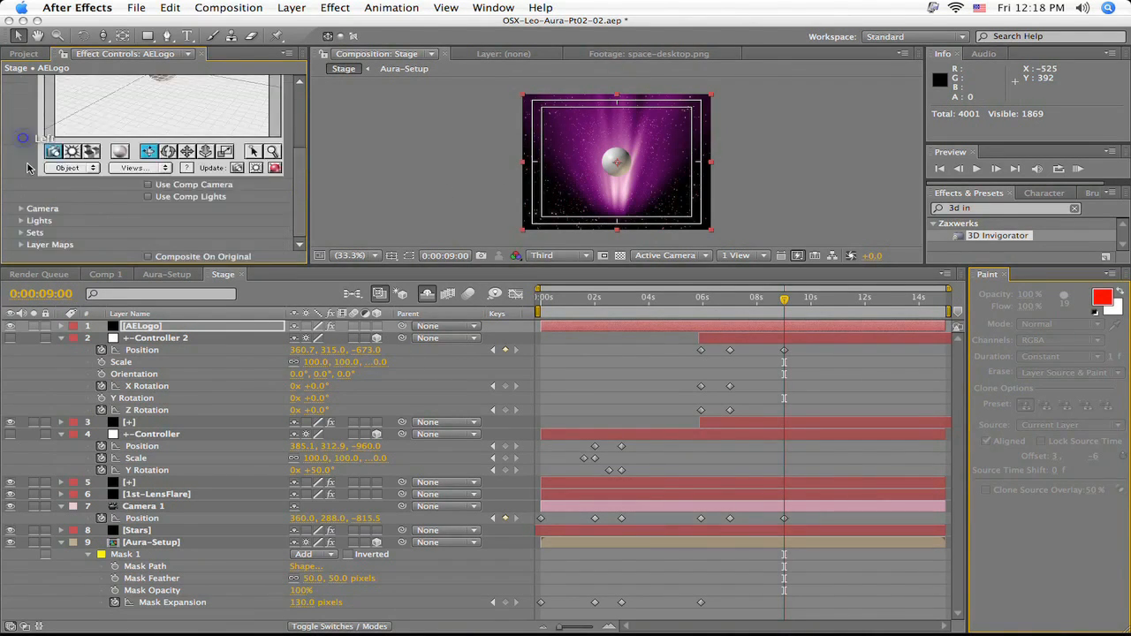
- Open the 3D Invigorator set-up window for AELogo and change the sphere primitive to a Cube
scroll(303, 189, "up", 3)
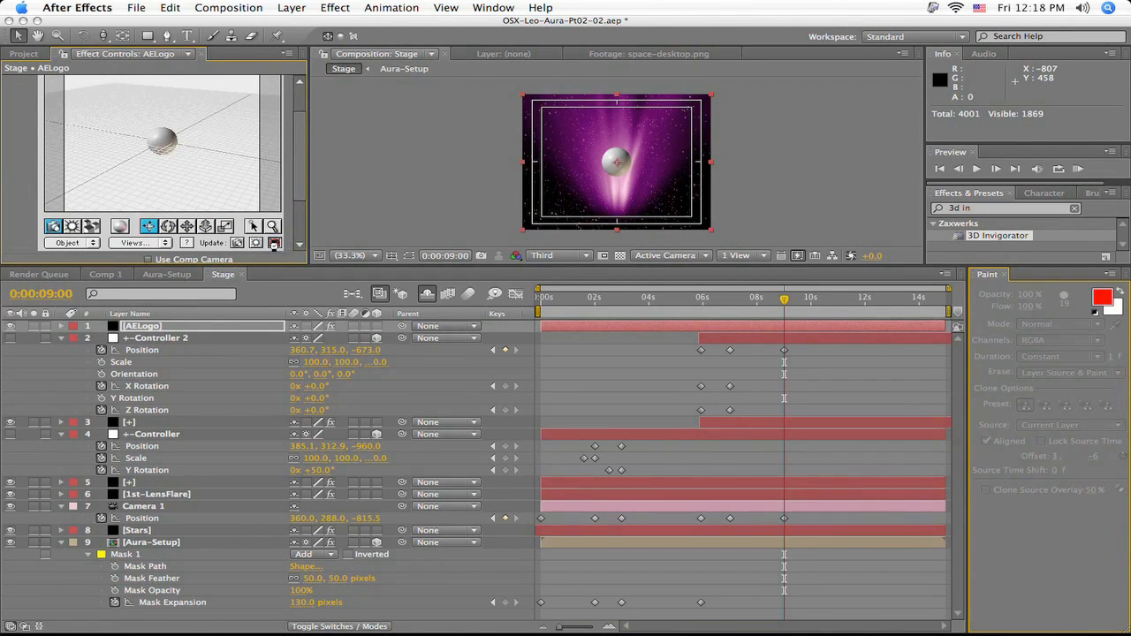
left_click(275, 243)
left_click(506, 256)
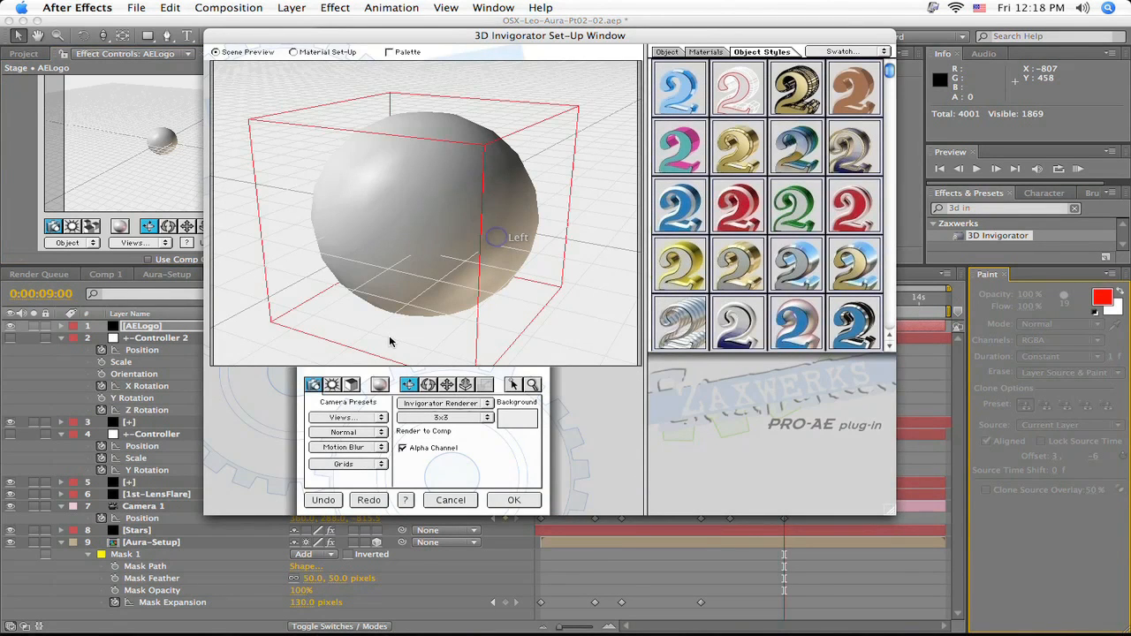
left_click(656, 54)
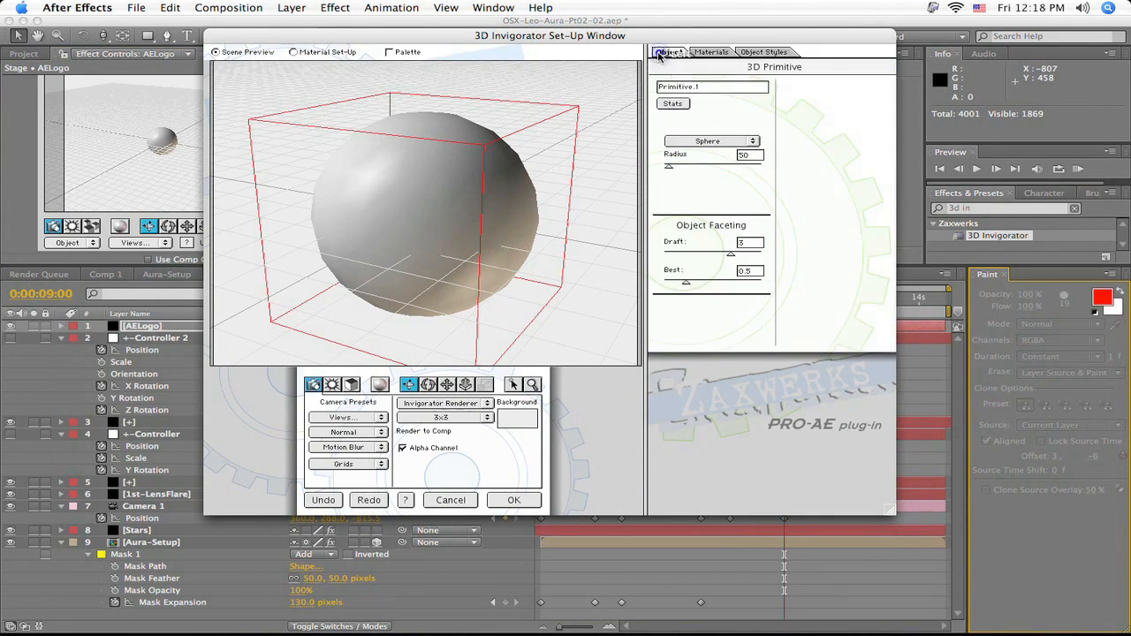
left_click(745, 142)
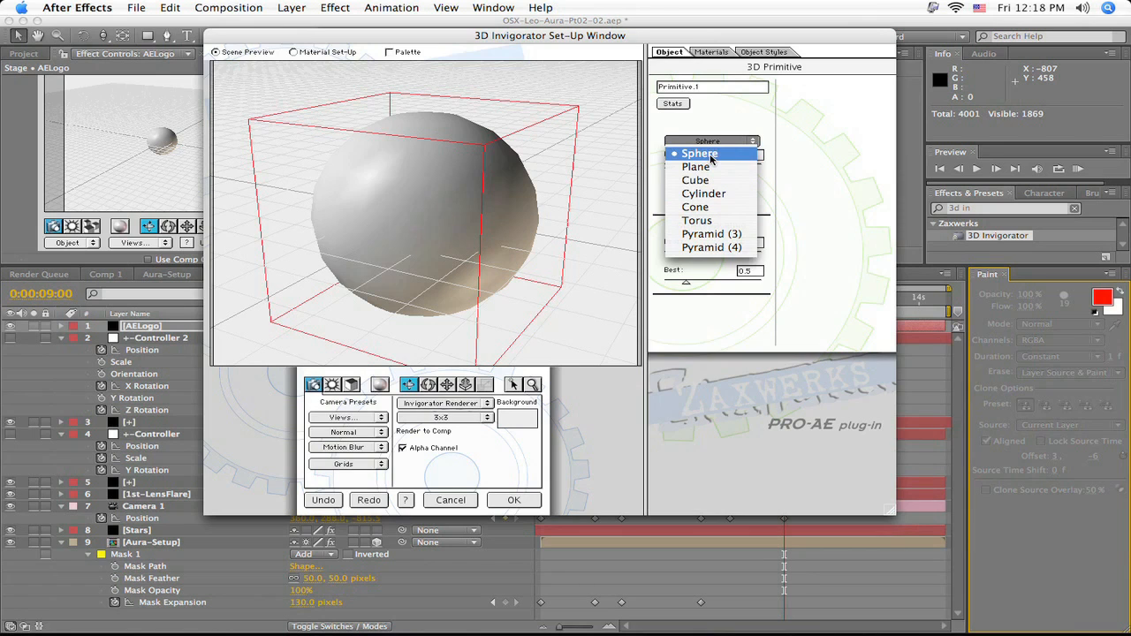
left_click(697, 184)
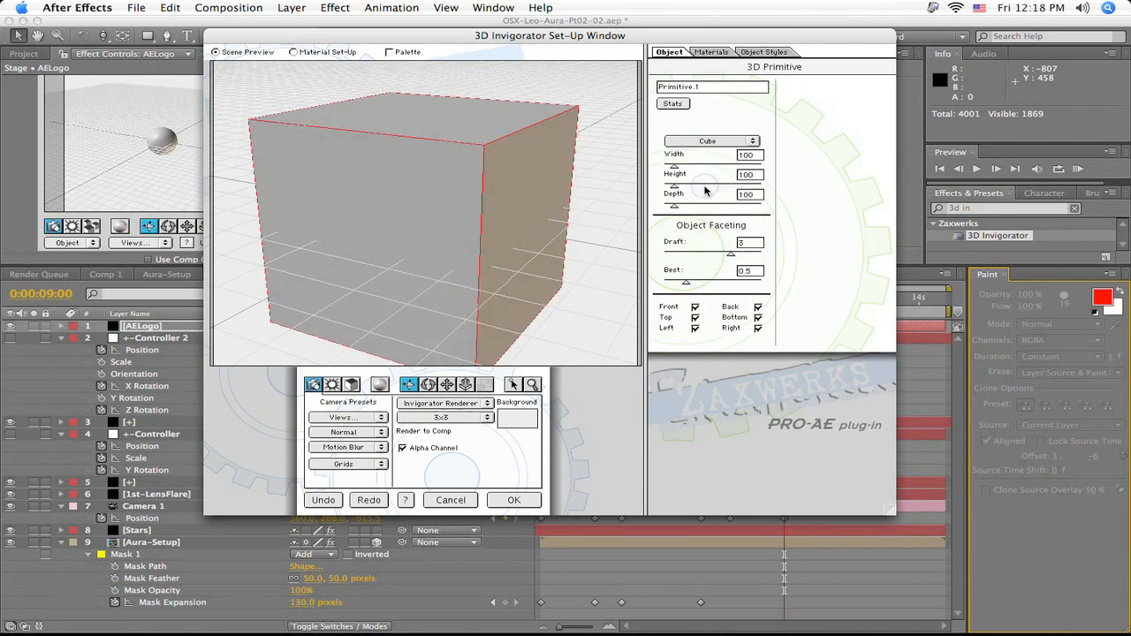
- Set the cube's width to 300 and height to 85, and enter a new depth
double_click(751, 156)
type("30")
double_click(747, 174)
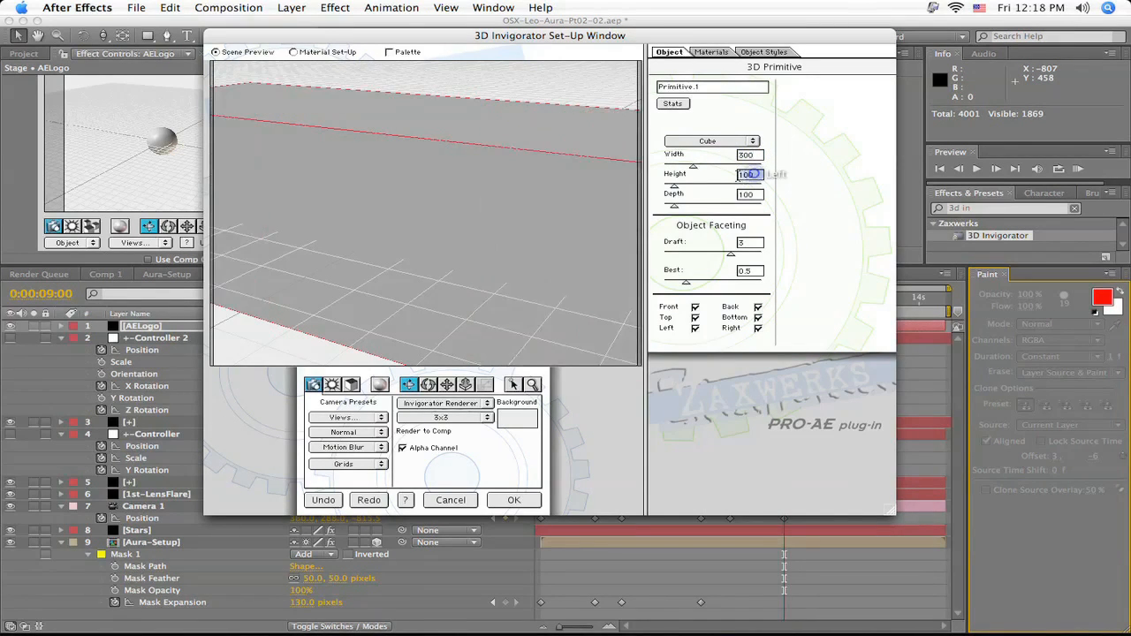
type("5")
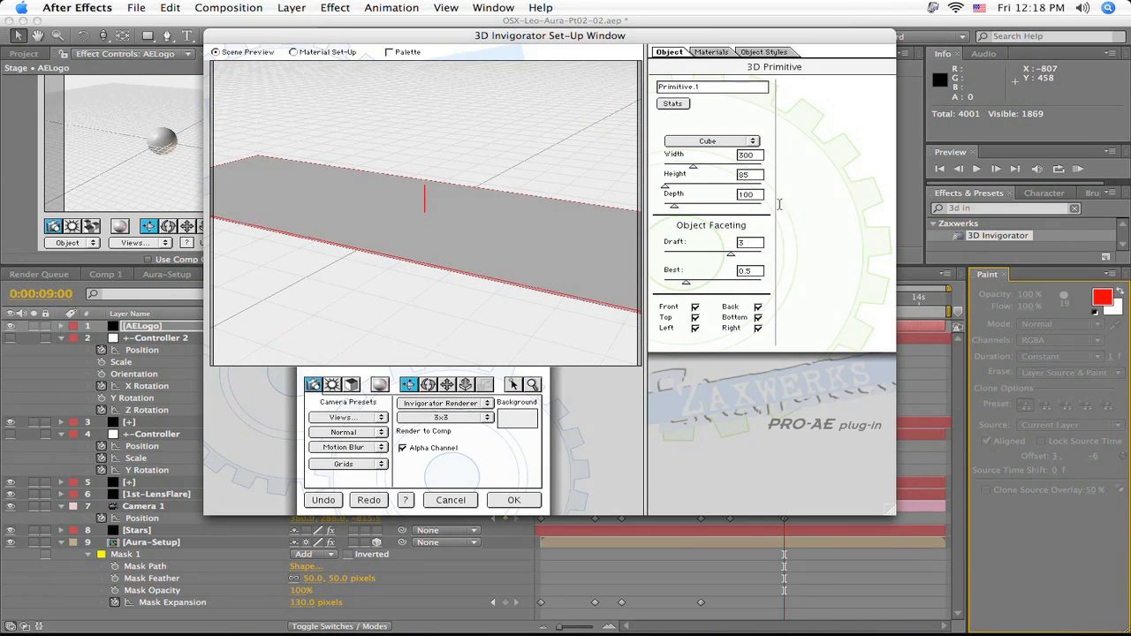
double_click(754, 196)
type("3")
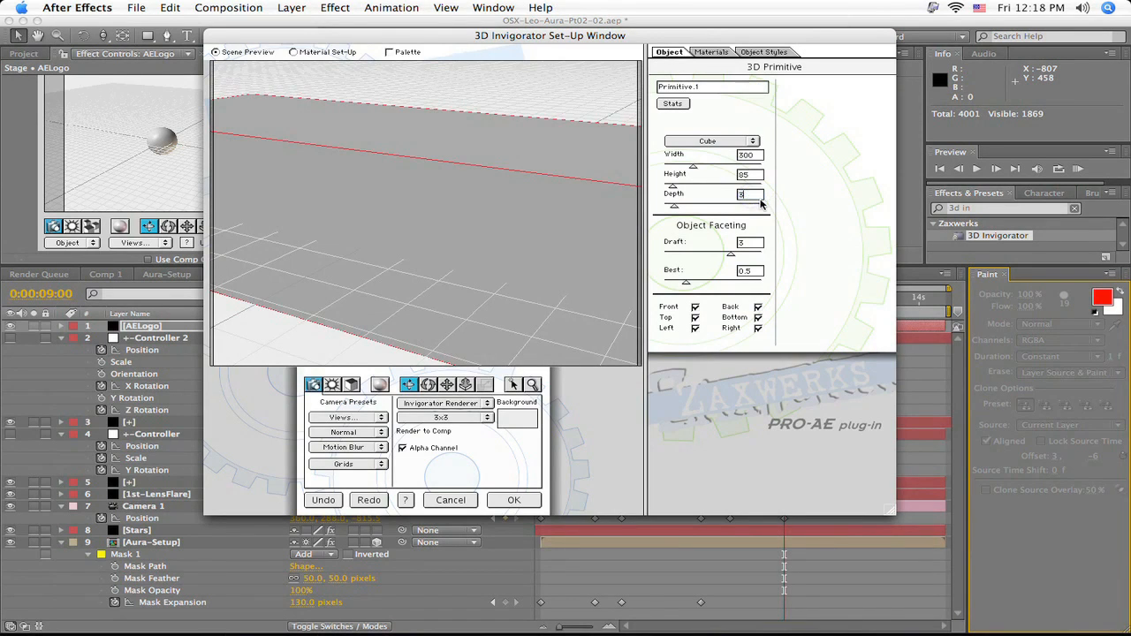
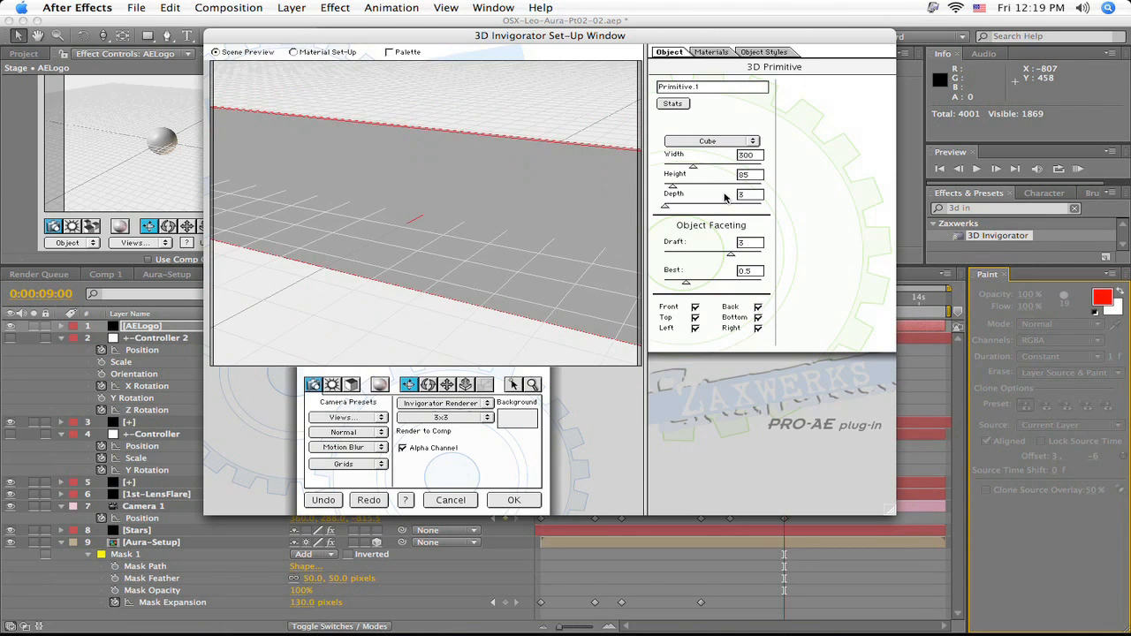
- View the cube from High Right and load the AEtuts logo JPG from the Desktop as New Material.2's color texture map
left_click(366, 419)
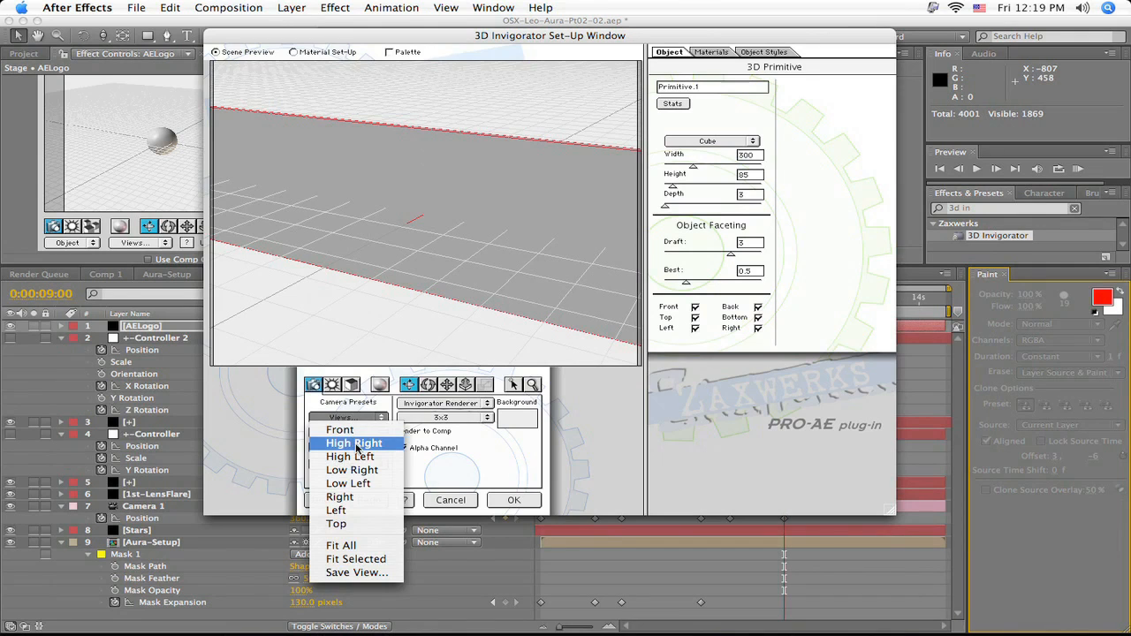
left_click(354, 442)
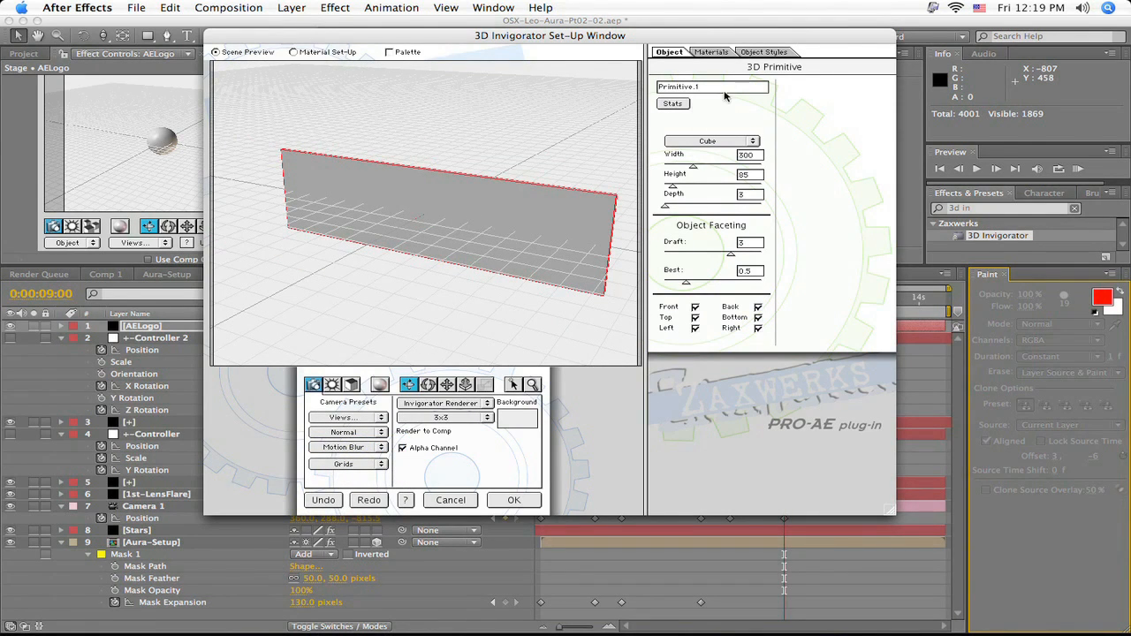
left_click(723, 55)
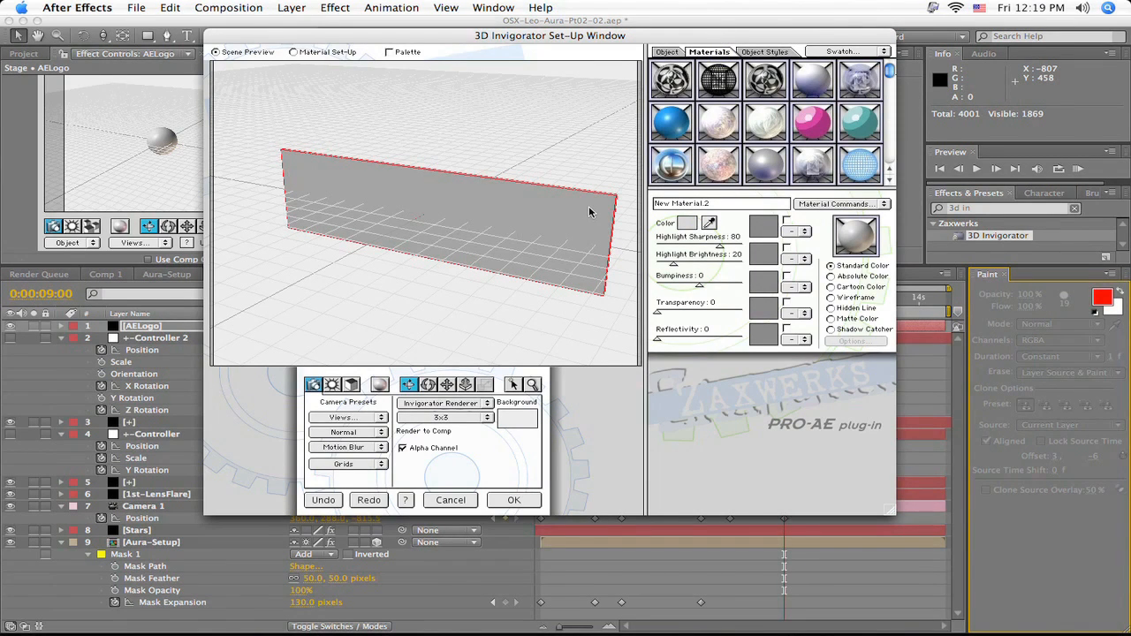
left_click(765, 232)
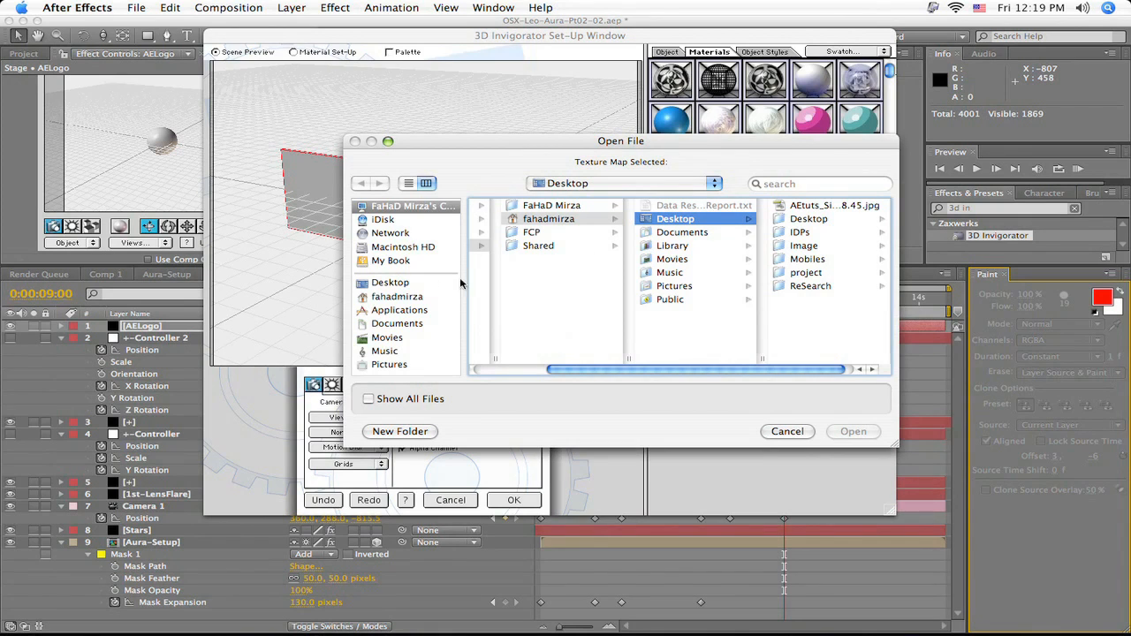
left_click(839, 206)
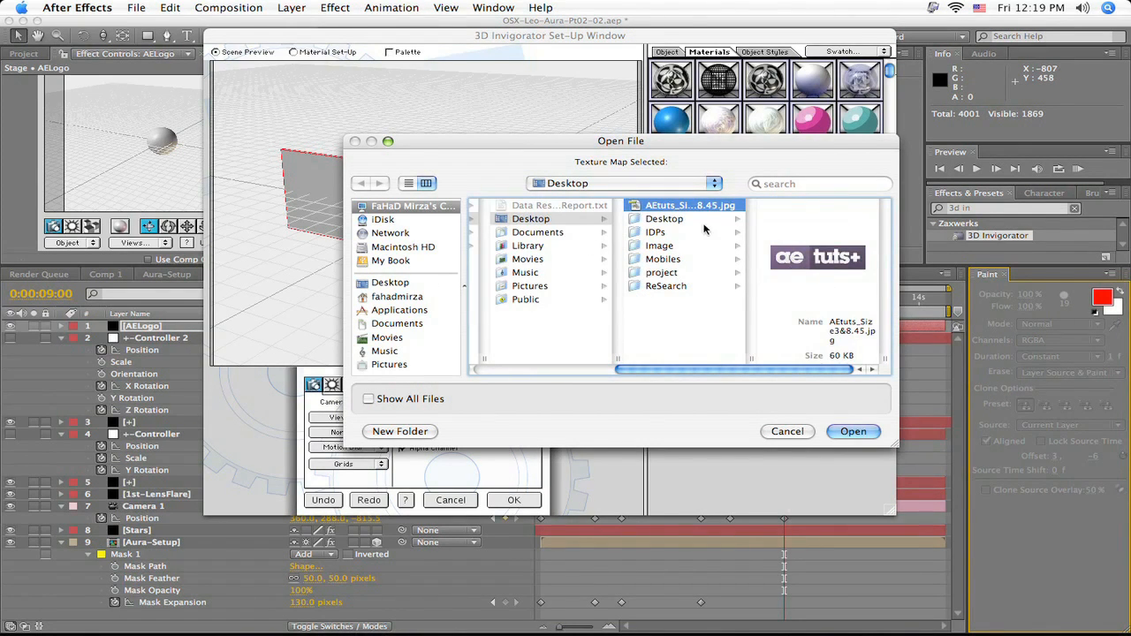
left_click(846, 431)
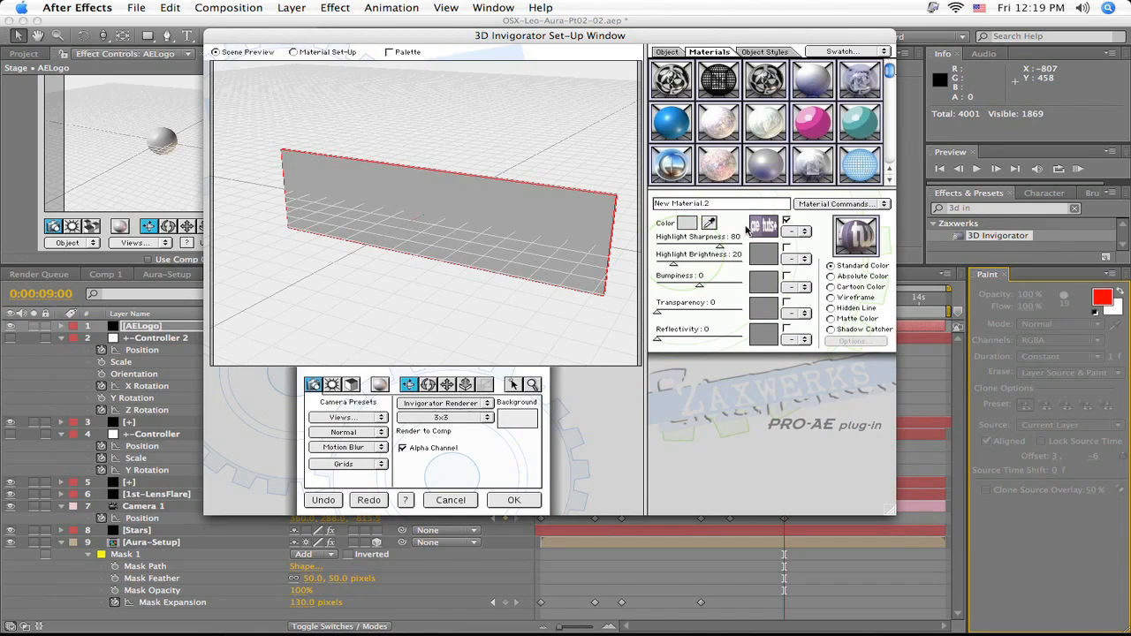
- Set New Material.2's highlight brightness and reflectivity to 50, and use Layer Map 1 as its reflectivity map
left_click_drag(675, 265, 699, 265)
left_click_drag(658, 339, 699, 340)
left_click(804, 340)
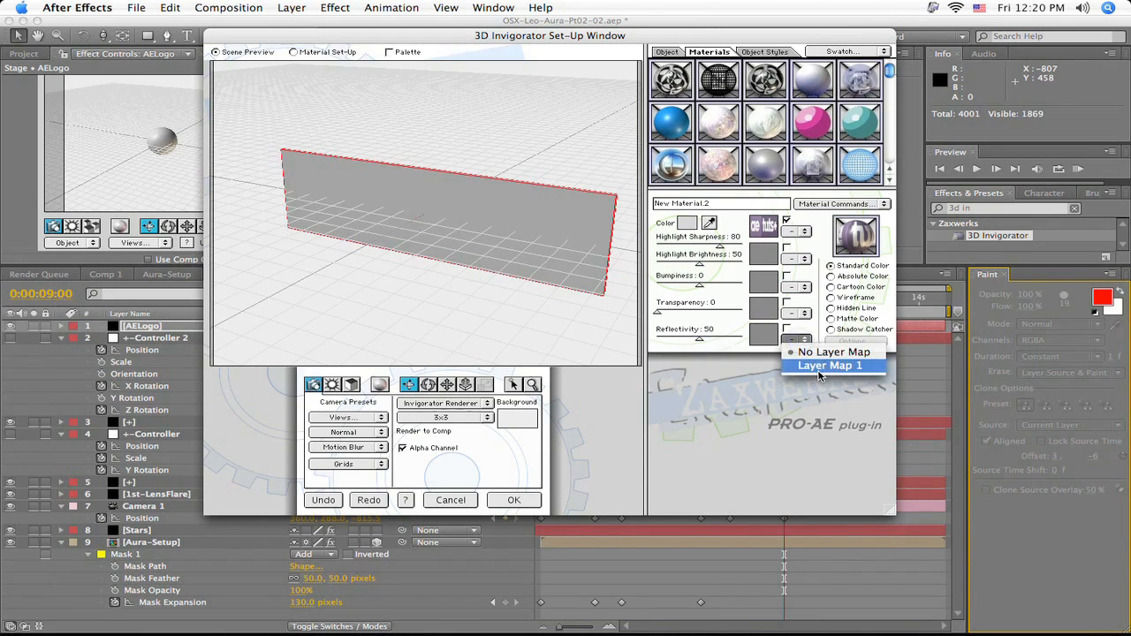
left_click(820, 372)
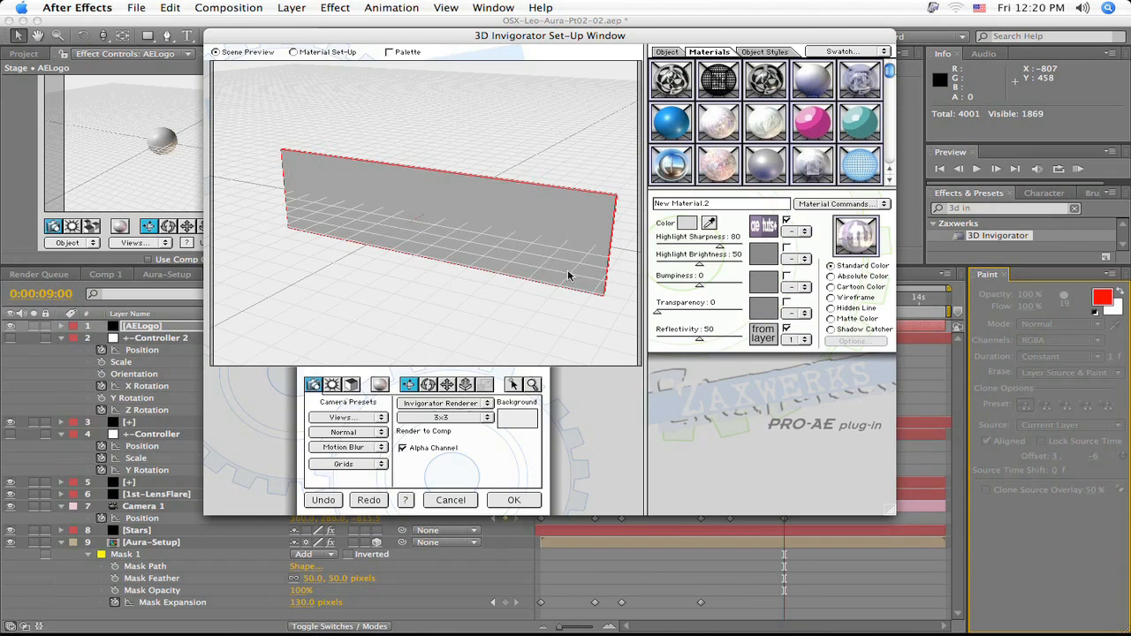
- Apply the AEtuts logo material to the cube's large front face and check the composition behind the set-up window
left_click_drag(844, 237, 529, 231)
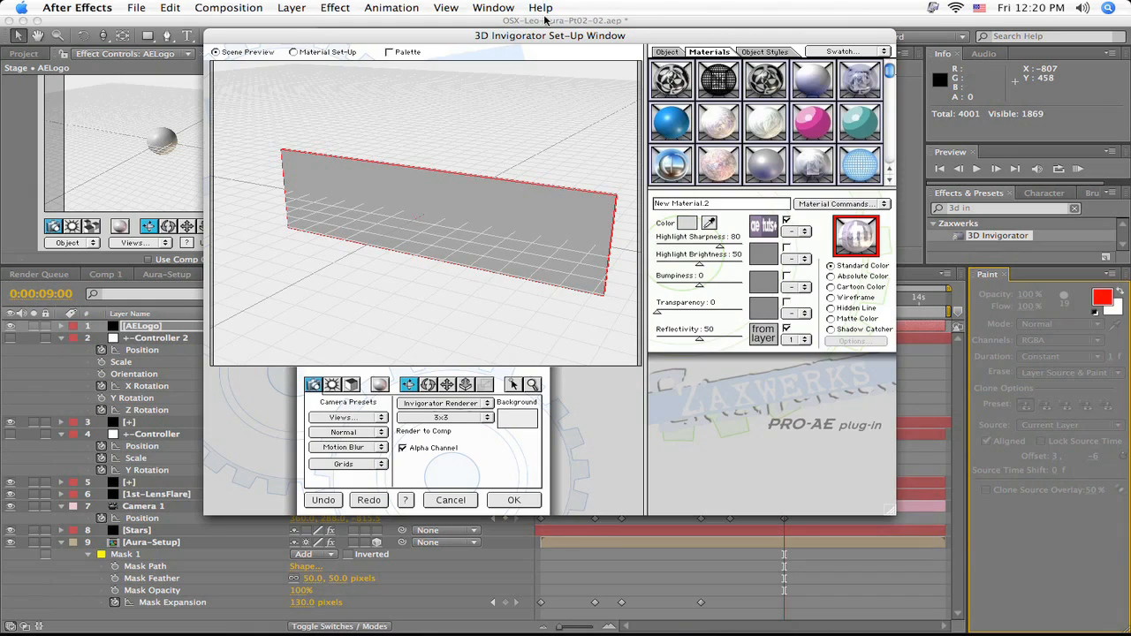
left_click_drag(509, 41, 663, 251)
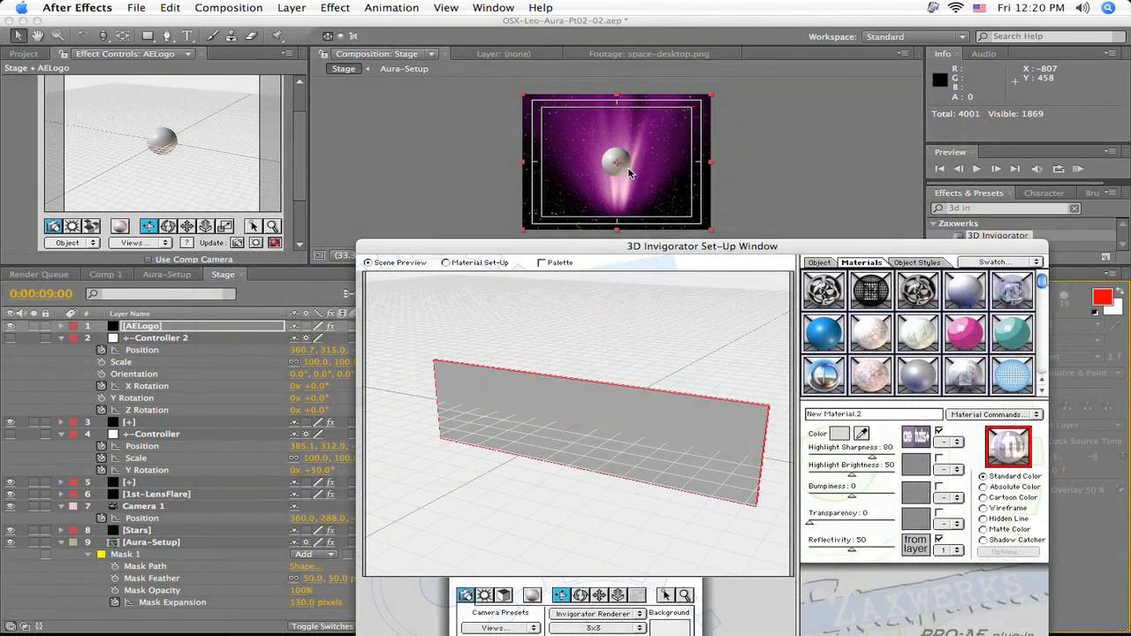
left_click_drag(656, 248, 500, 73)
- Apply the chrome swatch to the cube's narrow side face from a side view, return to High Right and accept the set-up
left_click_drag(353, 453, 370, 535)
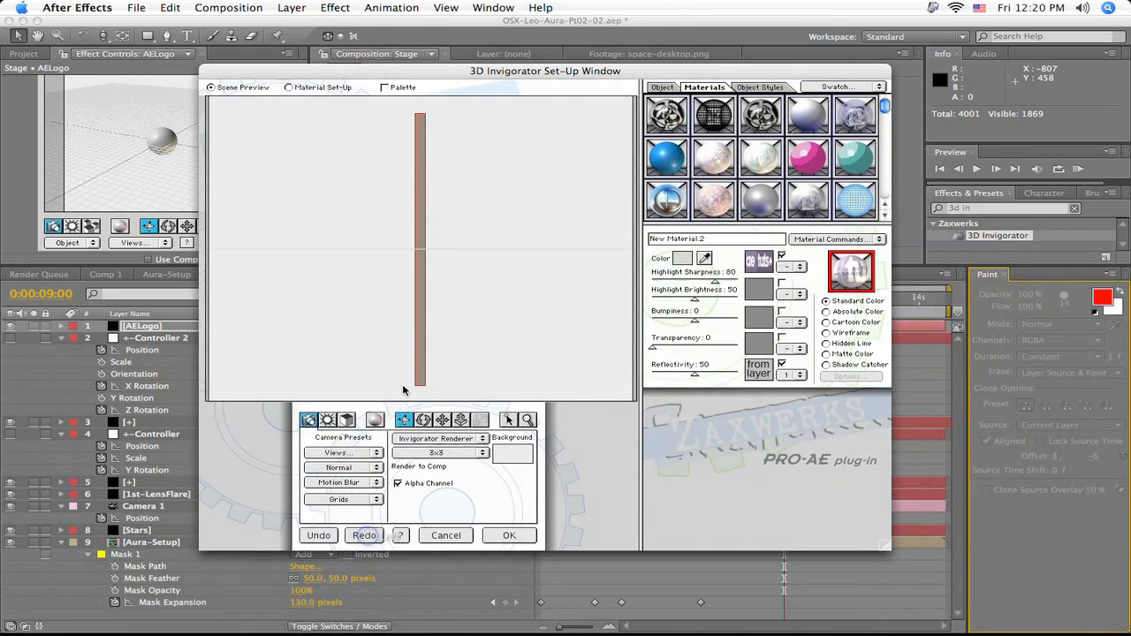
left_click_drag(679, 215, 420, 256)
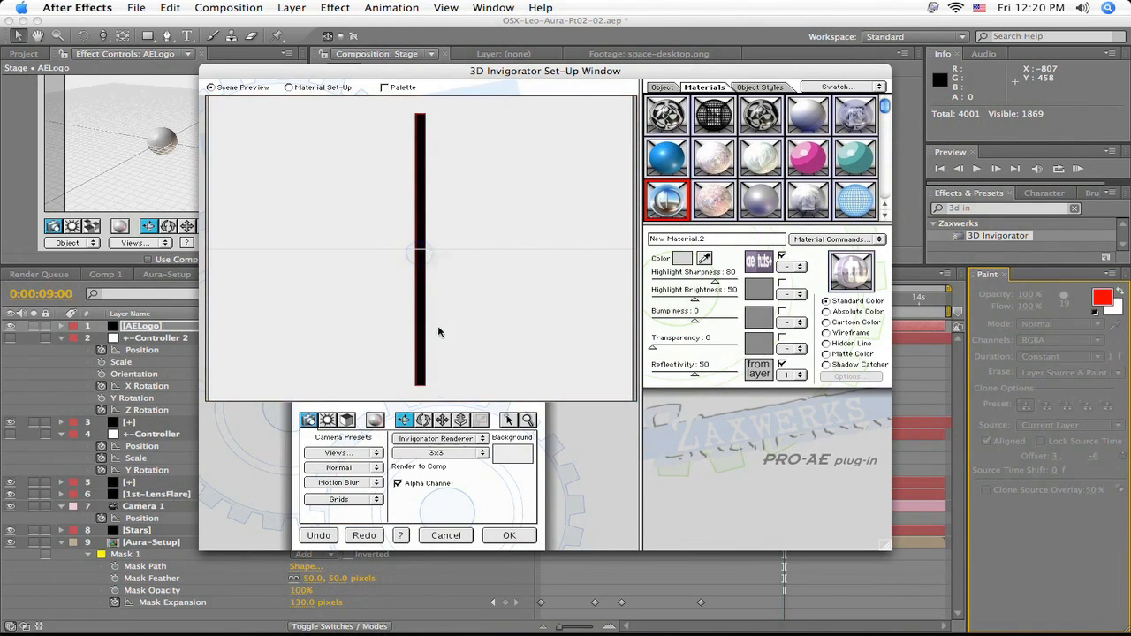
left_click(353, 449)
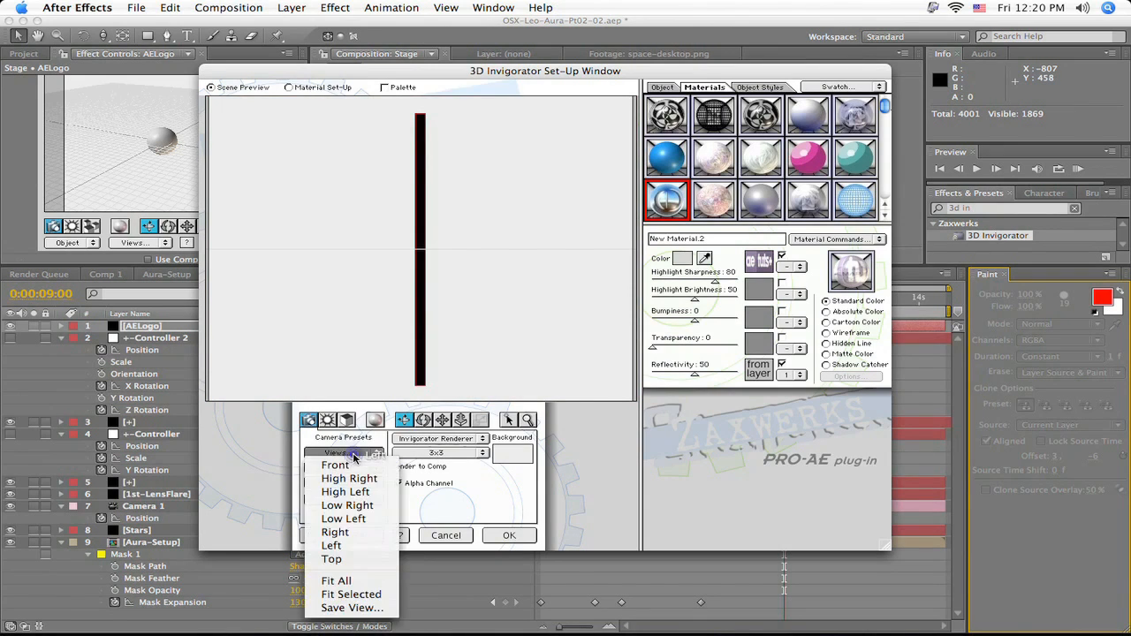
left_click(345, 477)
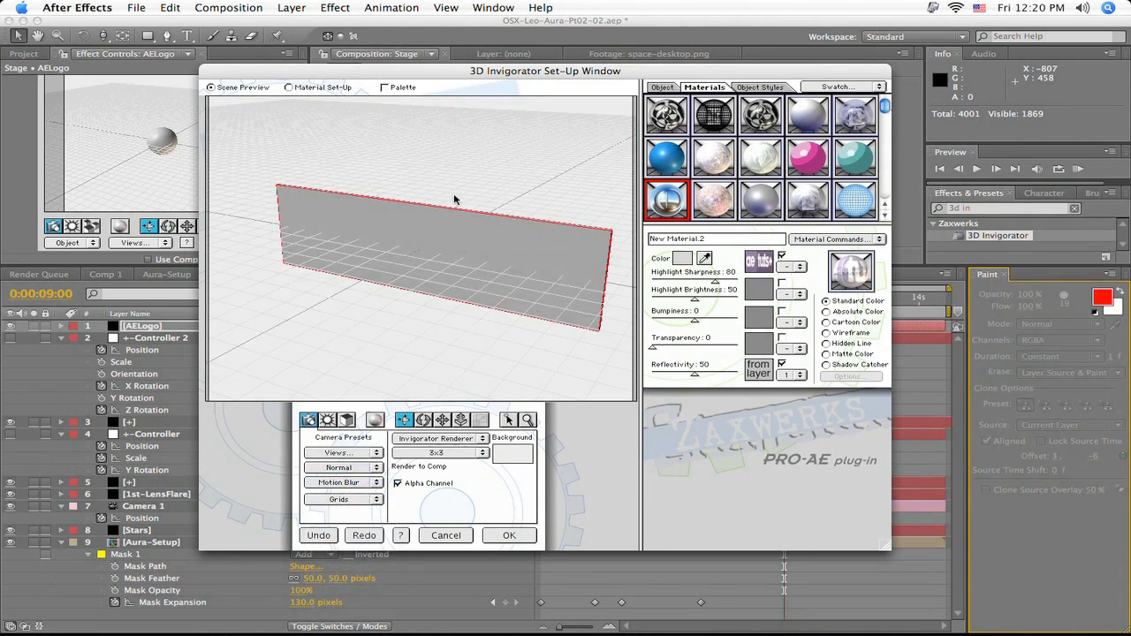
left_click(519, 536)
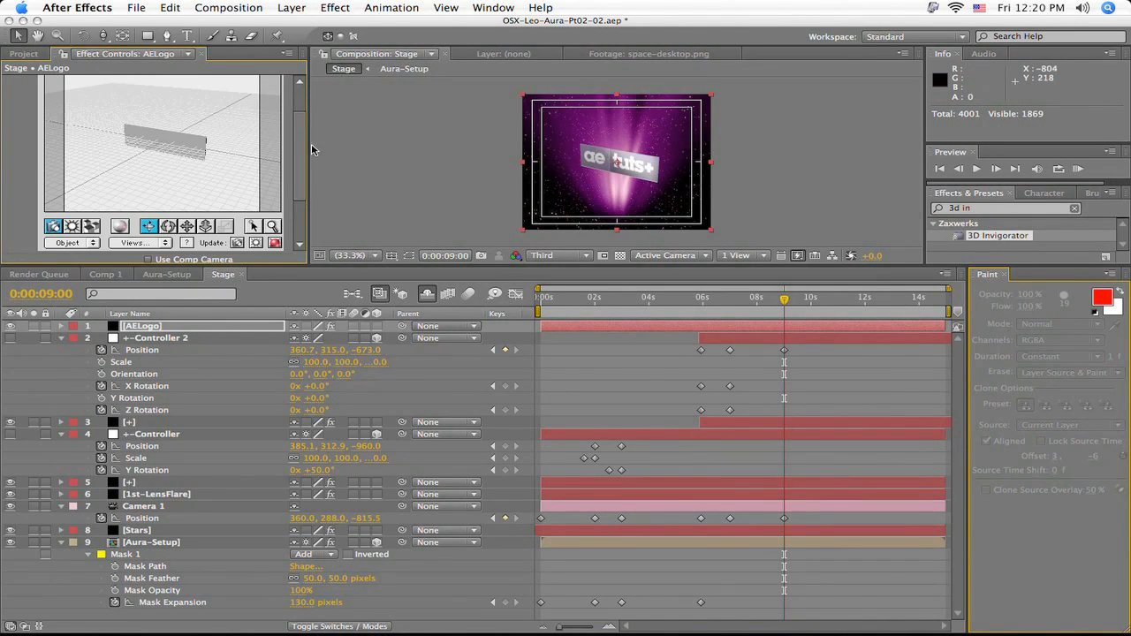
- Add a null object to the Stage composition and rename it Logo-Controller
scroll(303, 144, "down", 3)
mouse_move(300, 156)
left_mouse_down()
mouse_move(301, 136)
mouse_move(304, 145)
left_mouse_up()
left_click(292, 7)
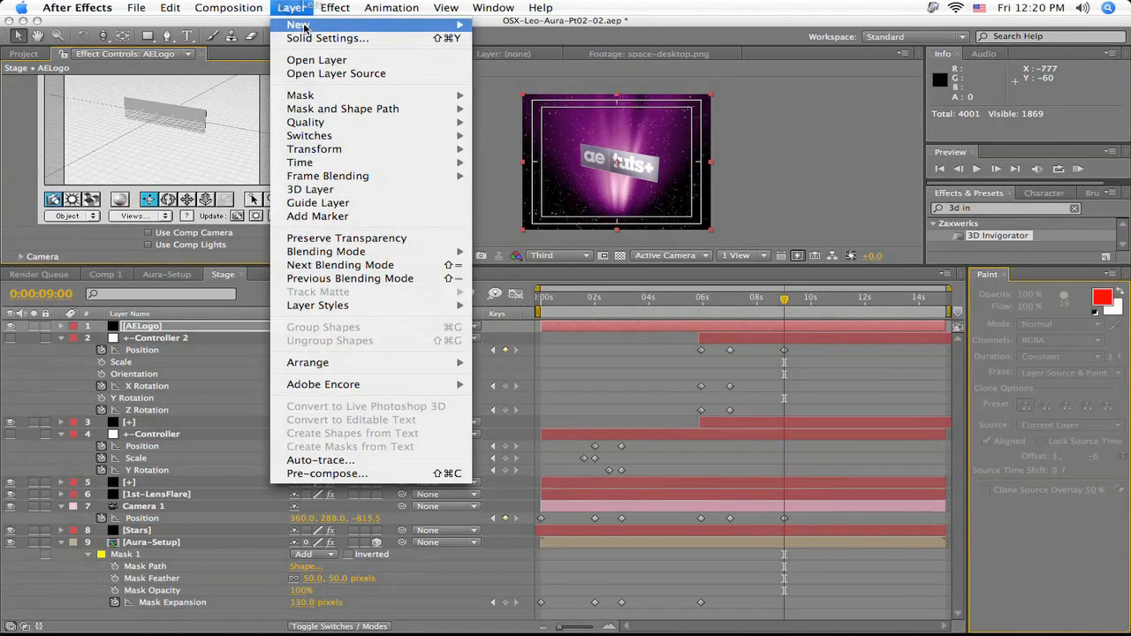
mouse_move(307, 27)
left_click(547, 83)
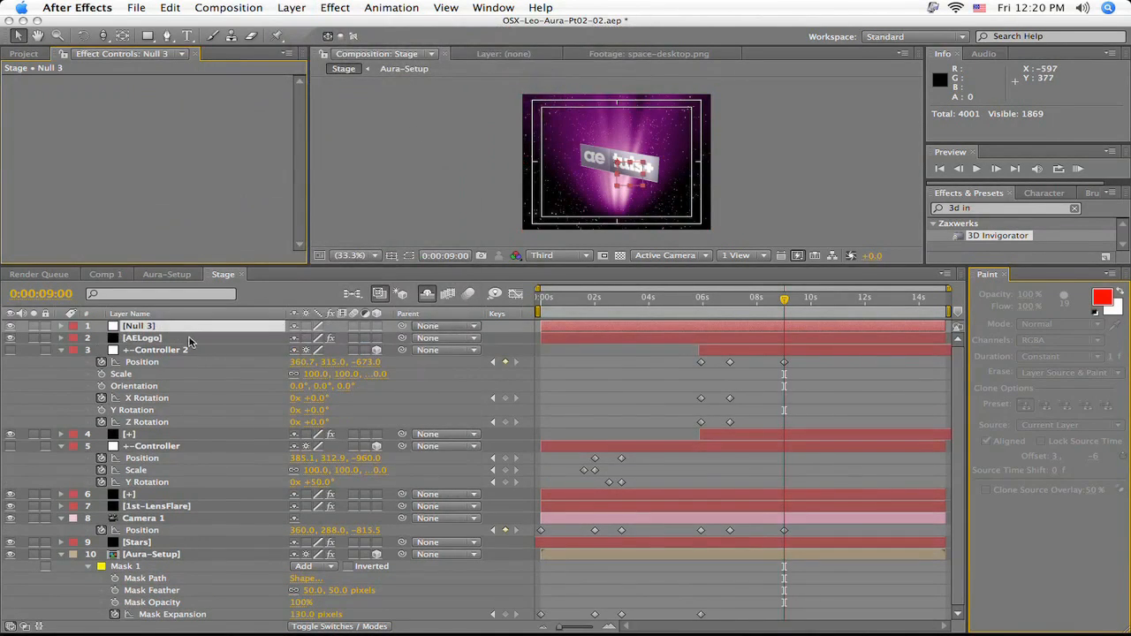
left_click(179, 326)
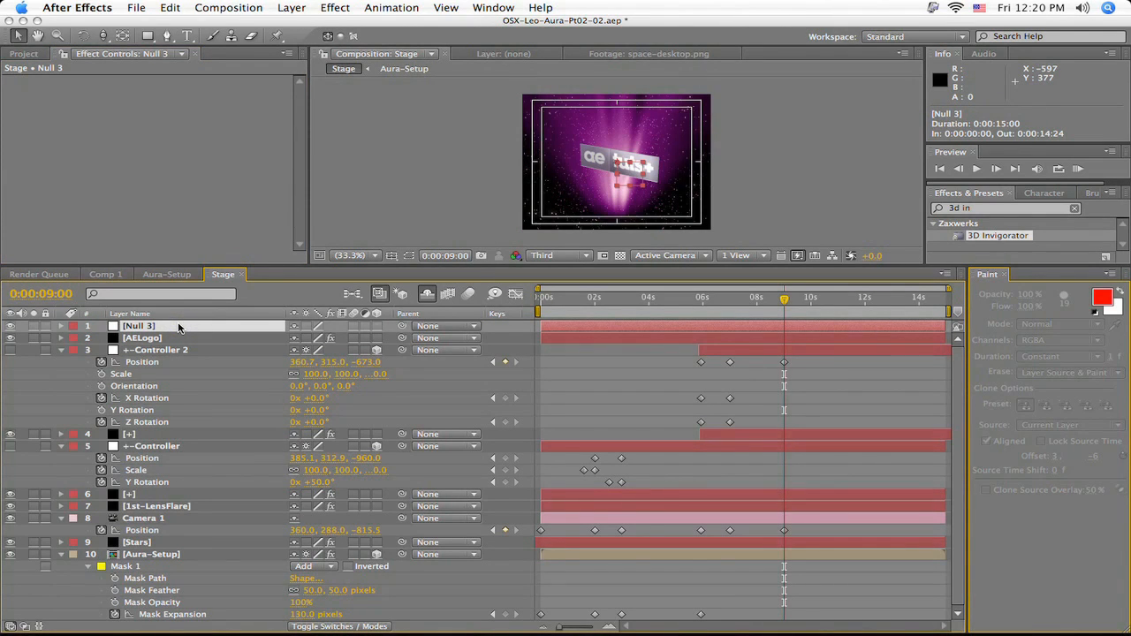
key("Return")
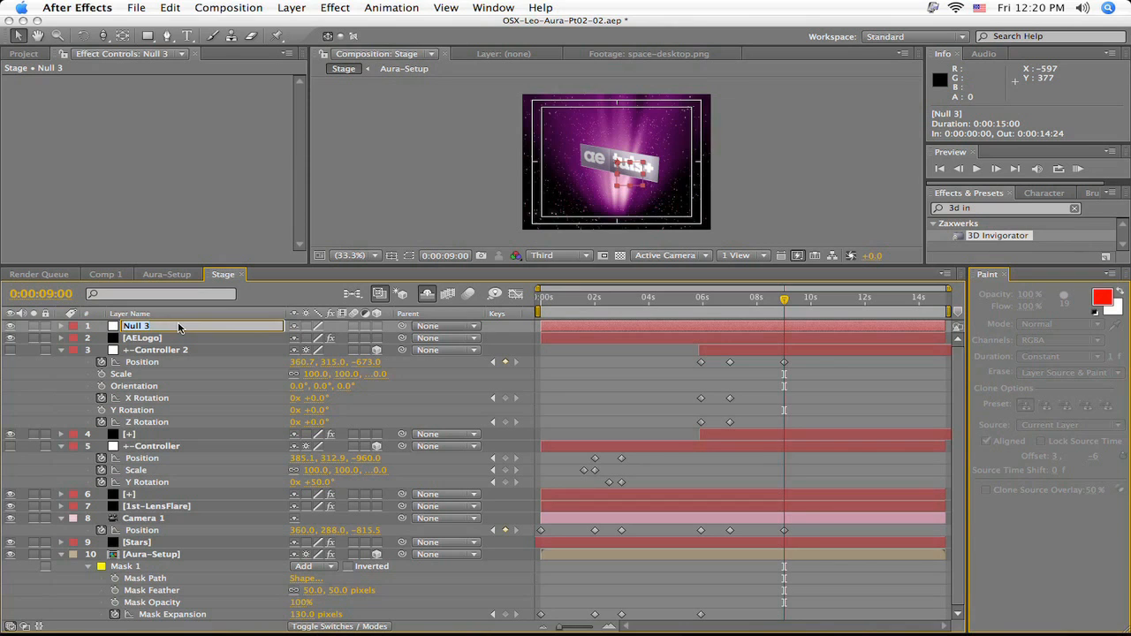
type("Logo-Controller")
key("Return")
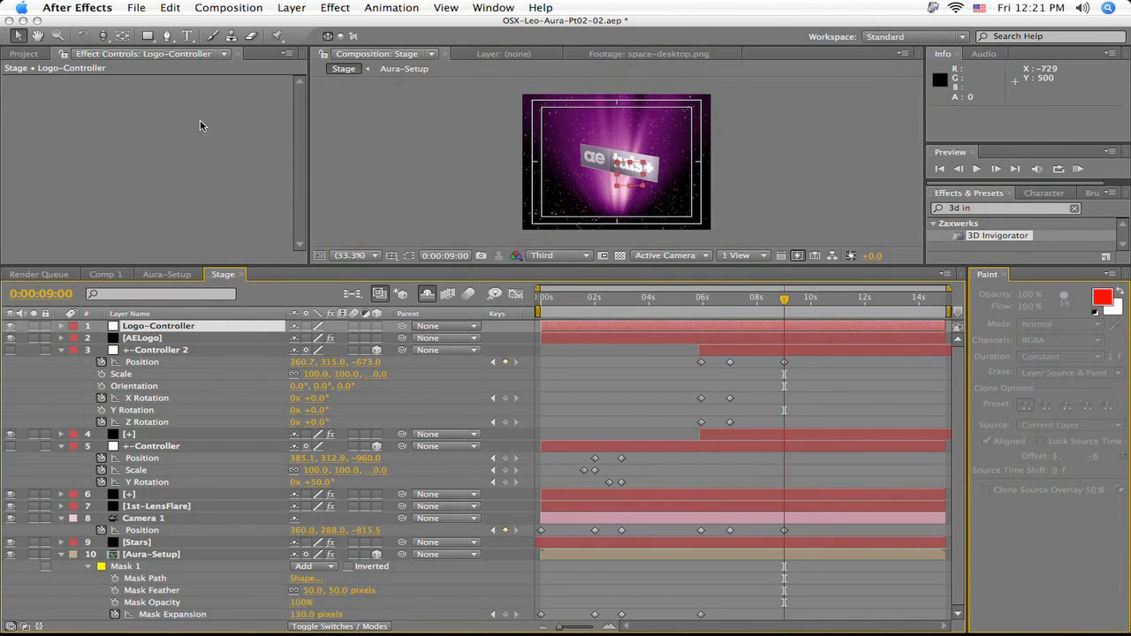
- Center Logo-Controller's anchor point within the null, move it to 360, 288 and make it a 3D layer
left_click(123, 35)
left_click_drag(620, 167, 632, 179)
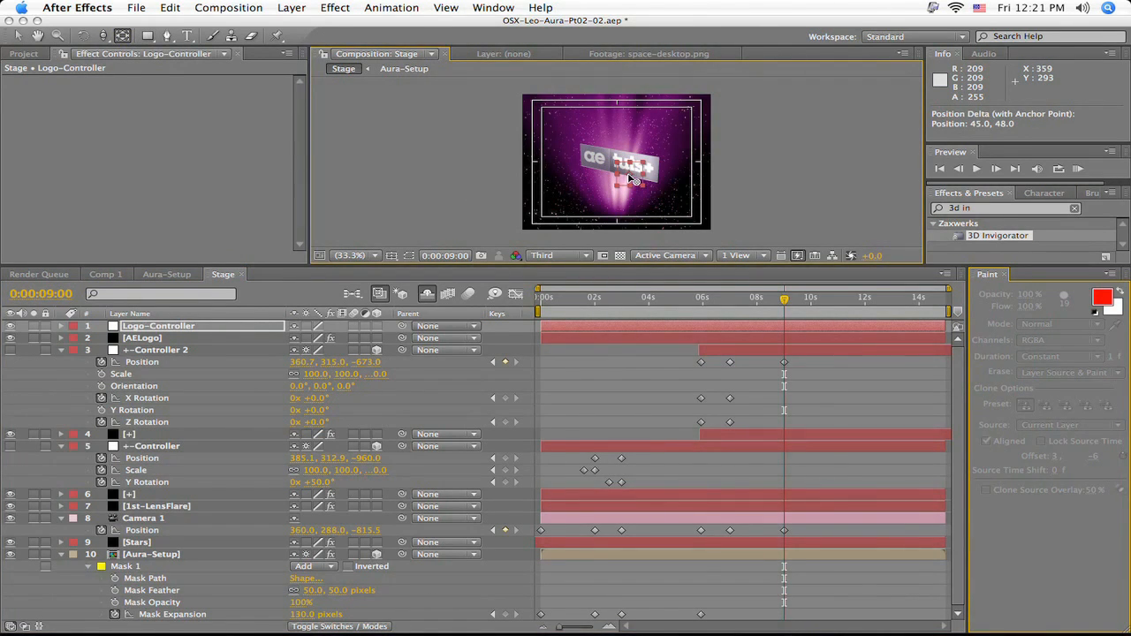
key("v")
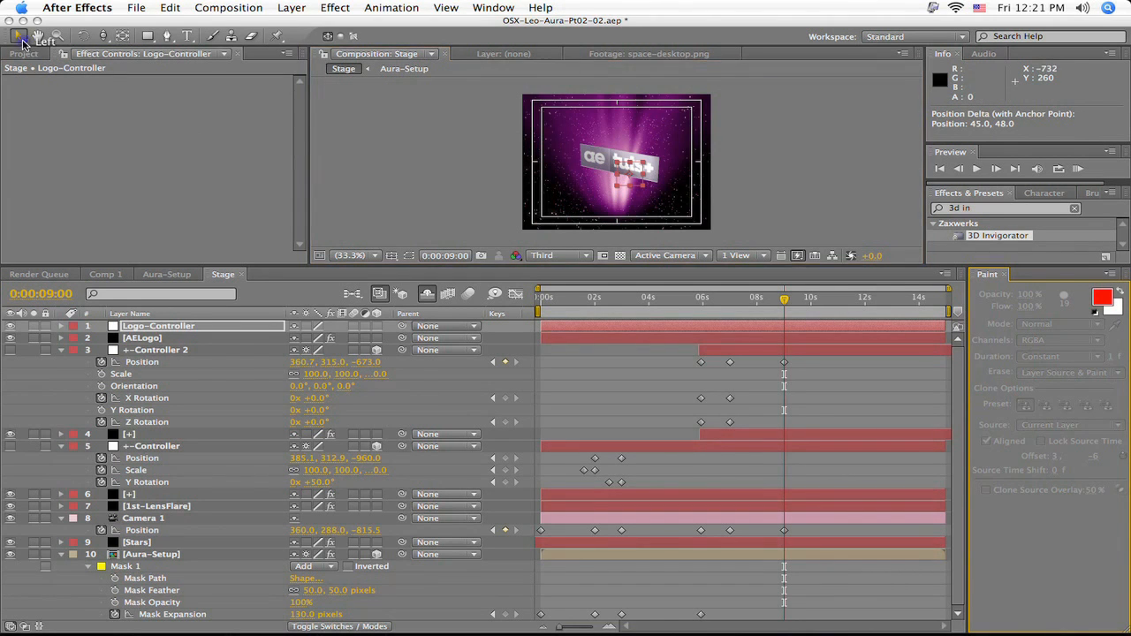
left_click_drag(631, 182, 619, 171)
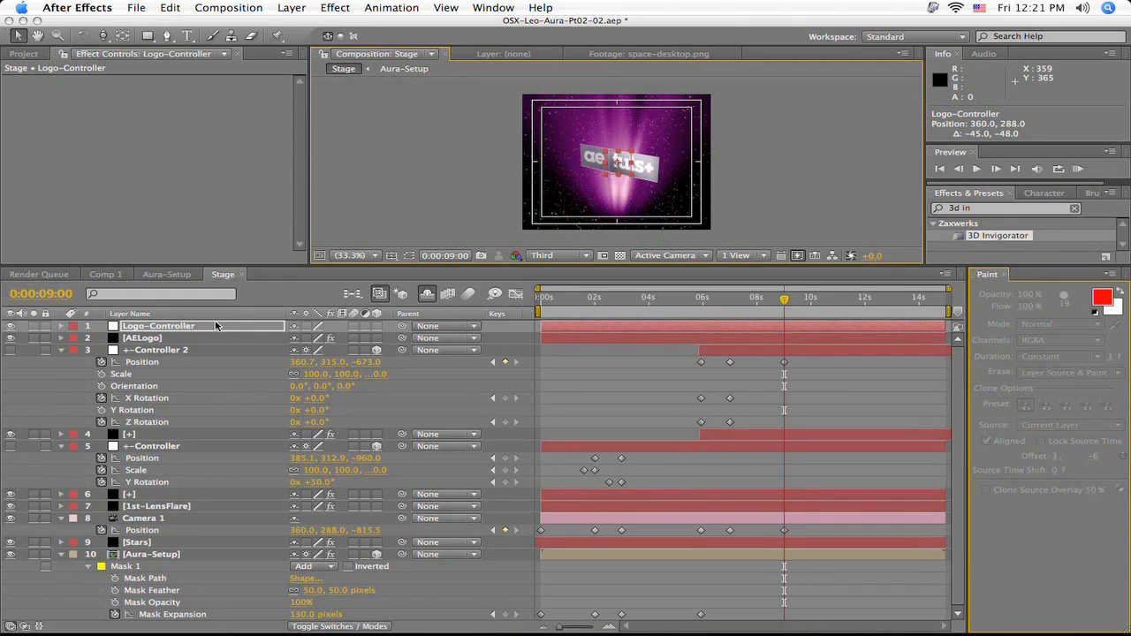
left_click(377, 327)
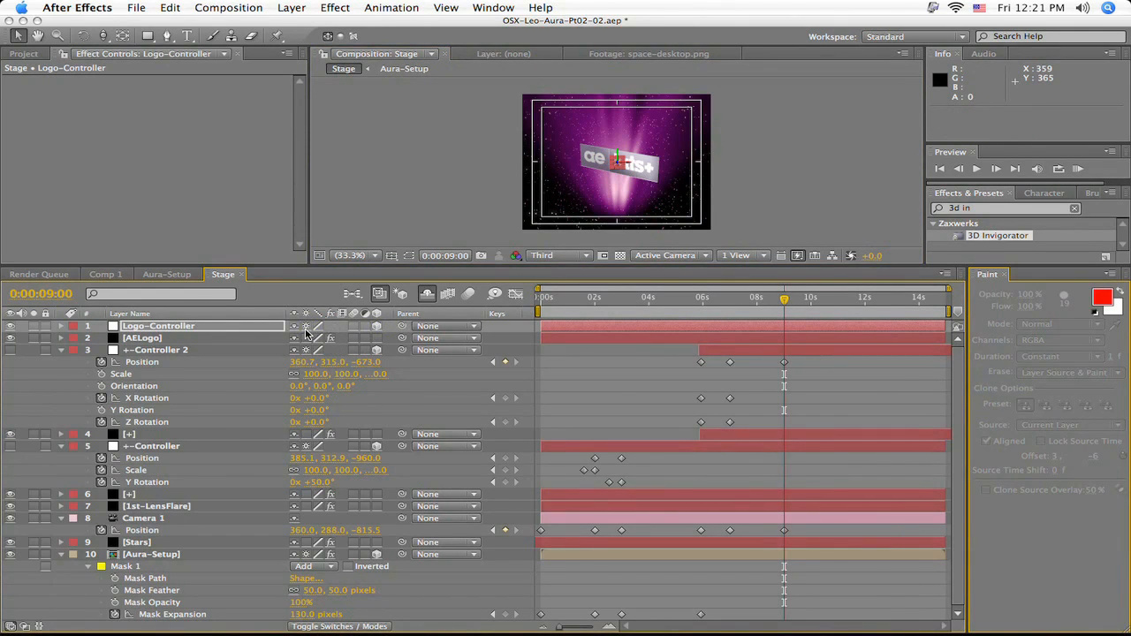
- Make AELogo's 3D Invigorator Set 1 track the Logo-Controller layer and turn on Use Comp Camera
left_click(131, 340)
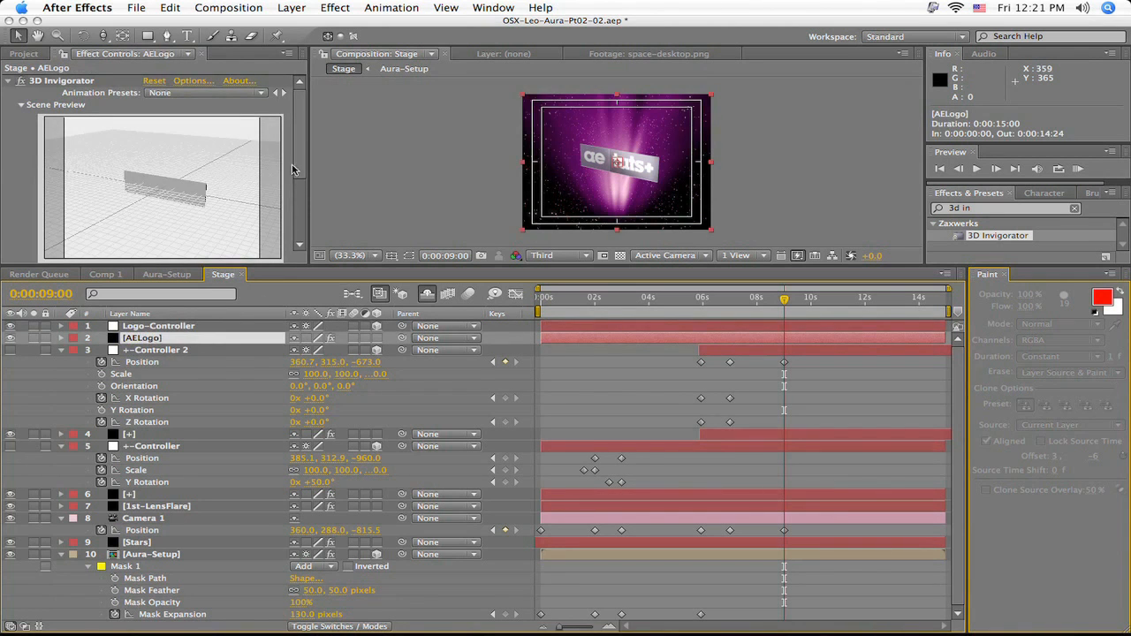
left_click_drag(303, 135, 303, 211)
left_click(23, 234)
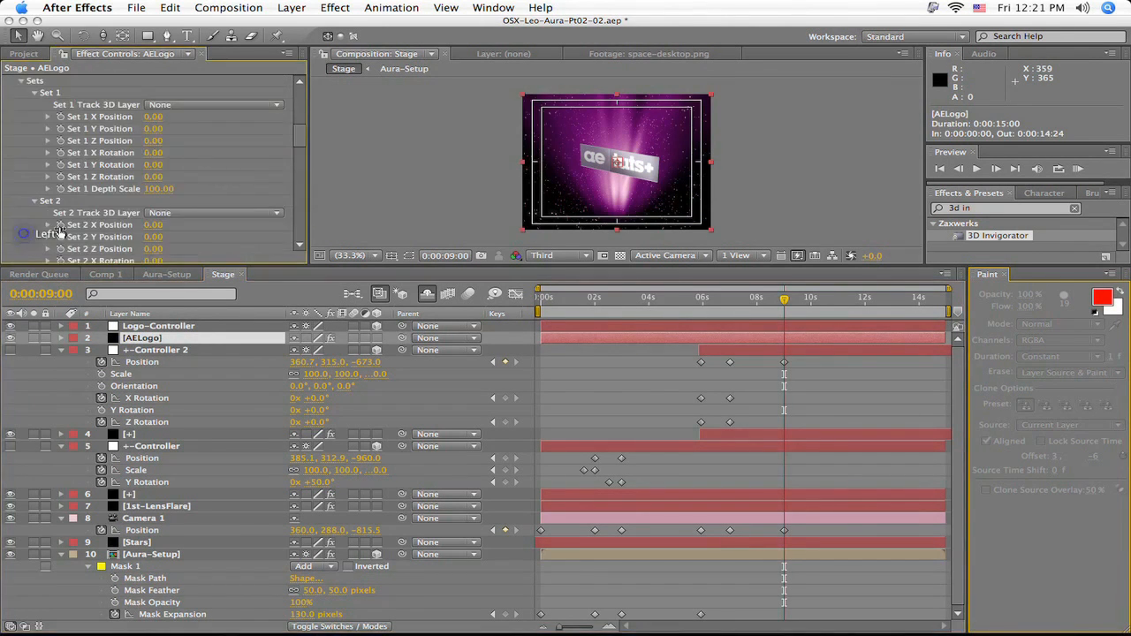
left_click(162, 106)
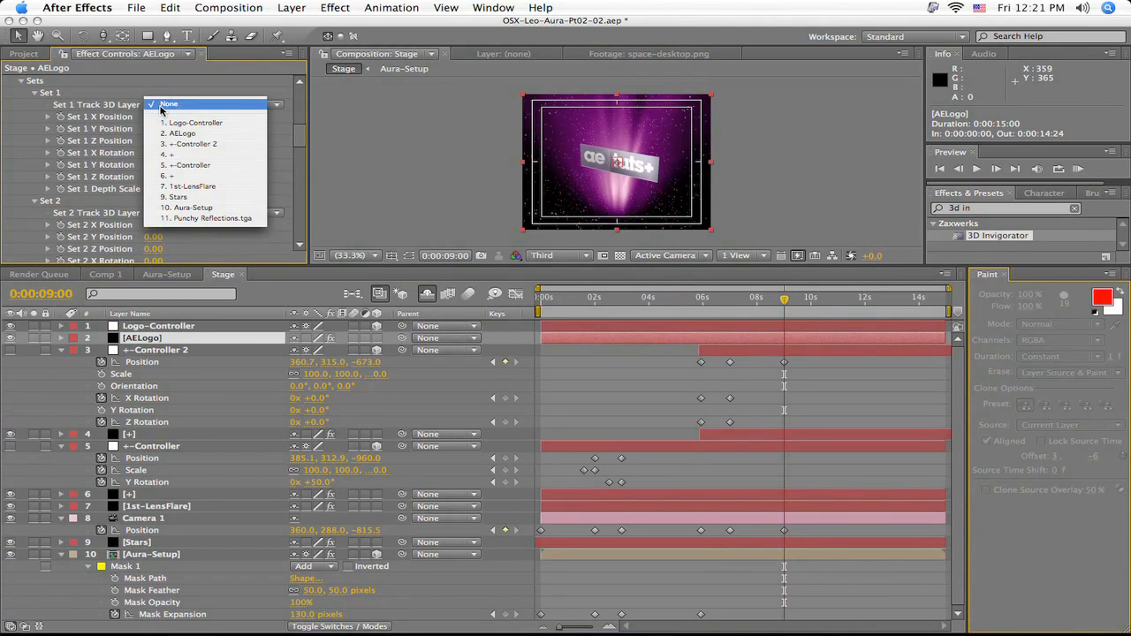
left_click(172, 123)
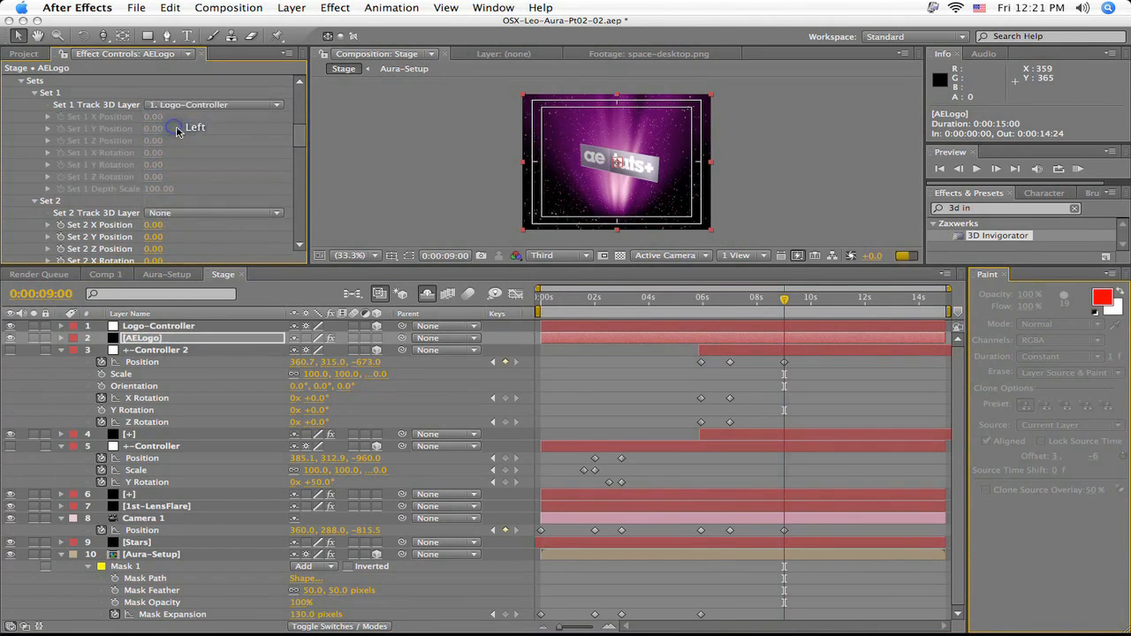
left_click(21, 81)
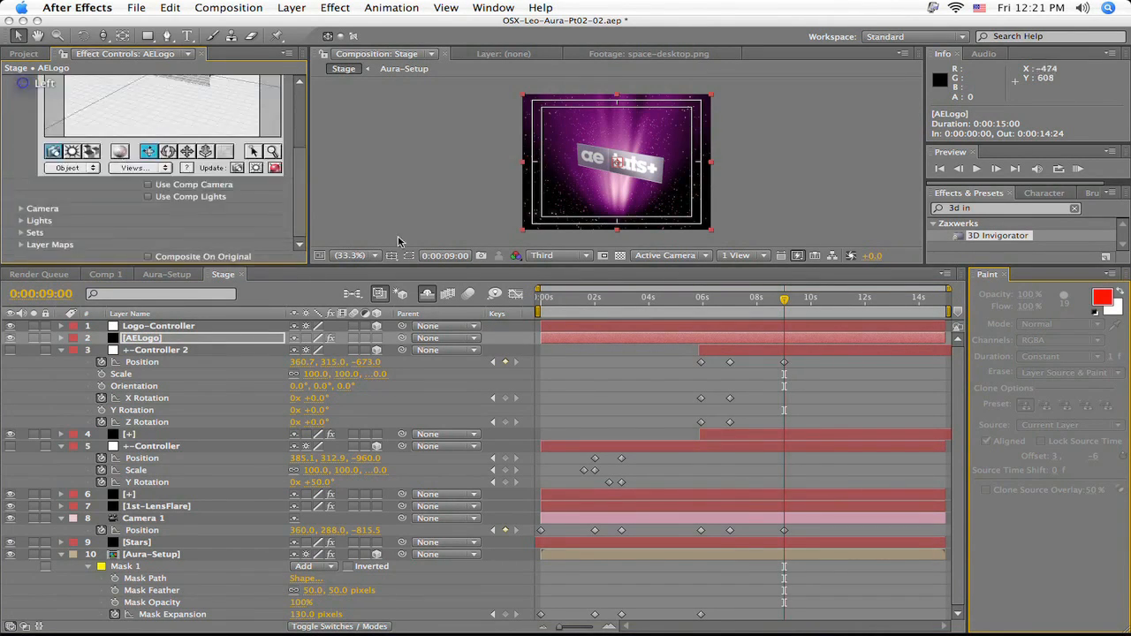
left_click(148, 185)
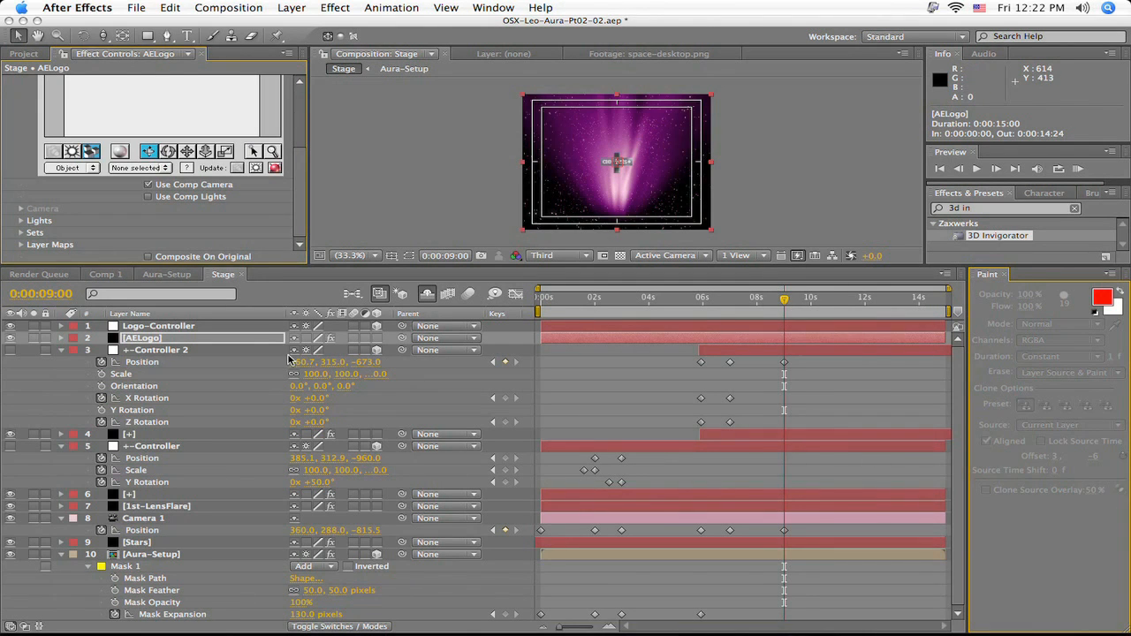
- Reveal Logo-Controller's position, scale and rotation properties and bring it closer to the camera at Z position -593
left_click(226, 329)
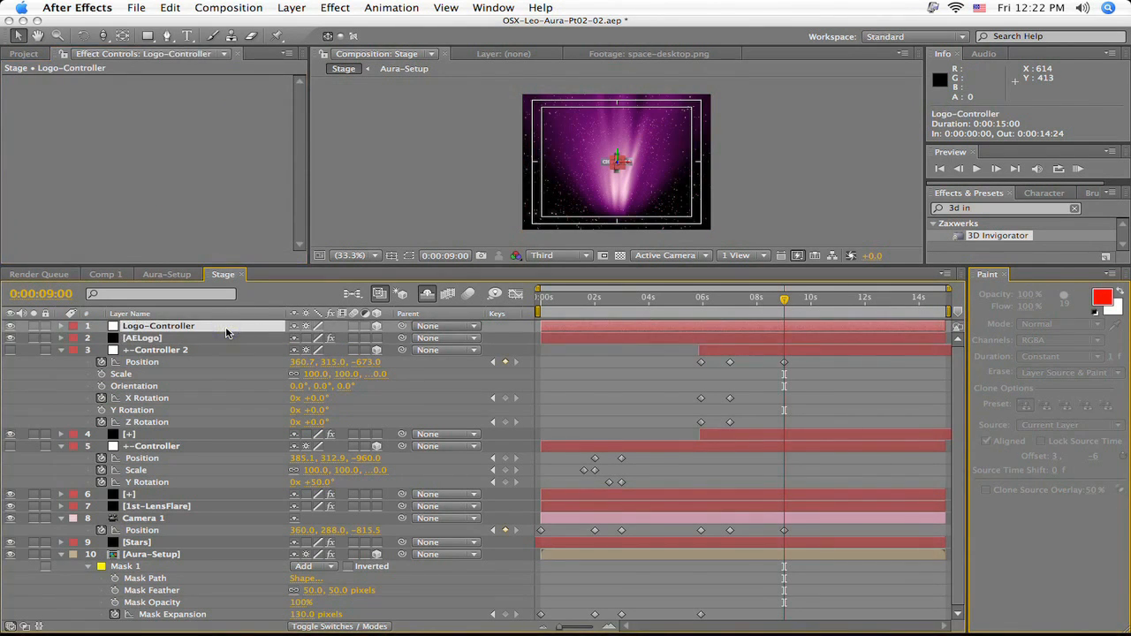
key("p")
key("shift+s")
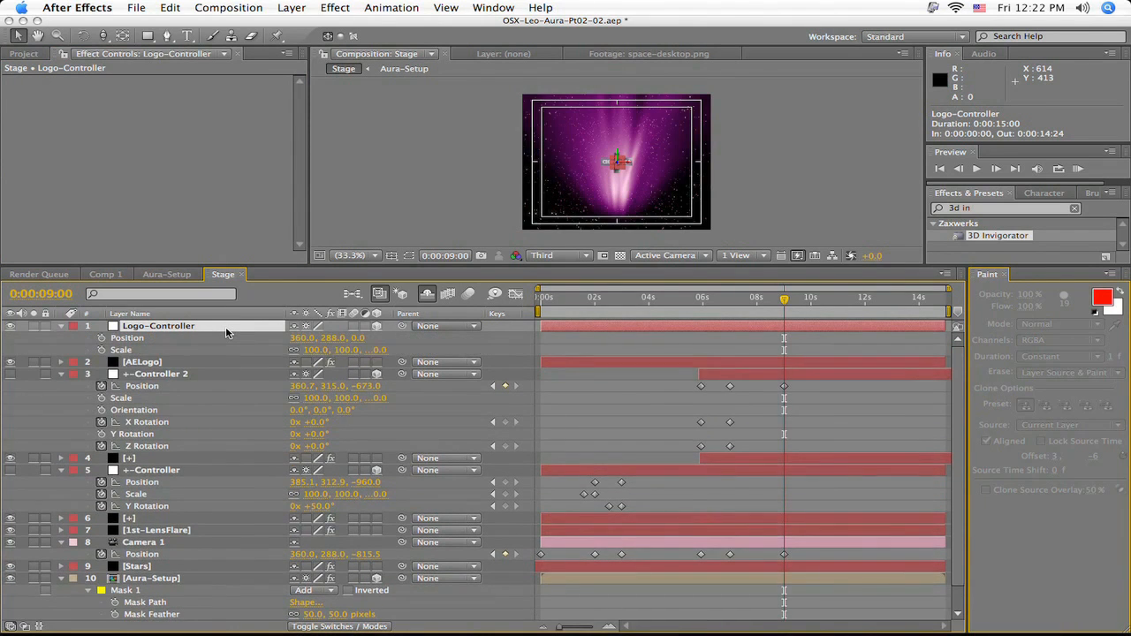
key("shift+r")
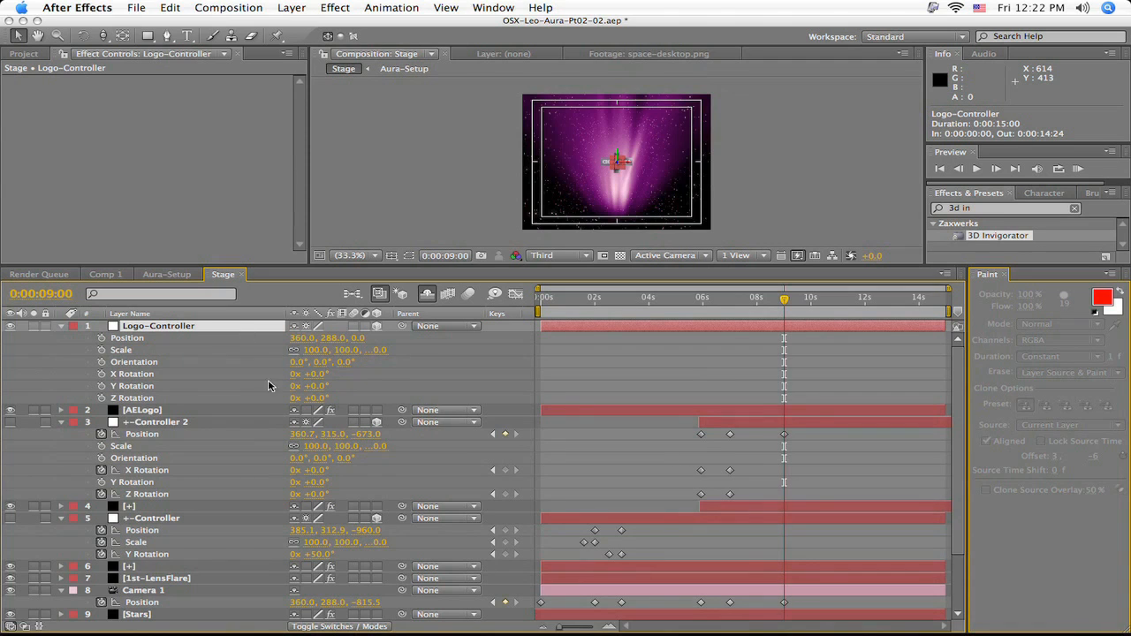
left_click(358, 337)
type("-397")
key("Return")
left_click_drag(43, 369, 1, 385)
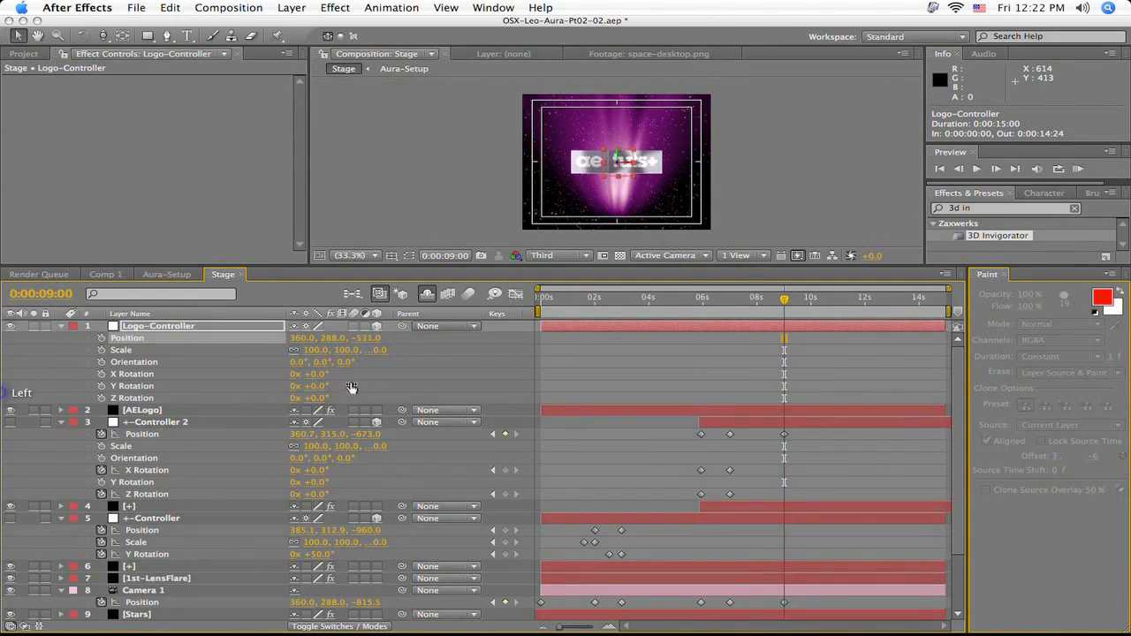
left_click_drag(378, 339, 326, 340)
- Set Logo-Controller's X Rotation to -90° and move it to position 360, 433, -700, below the frame
left_click(315, 374)
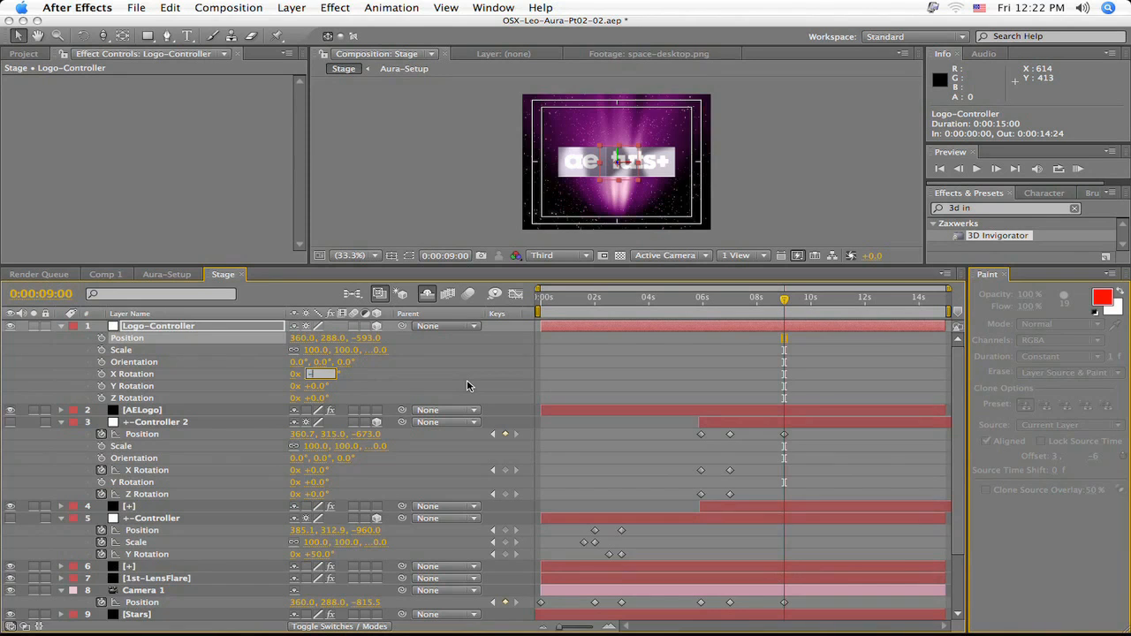
type("-90")
key("Return")
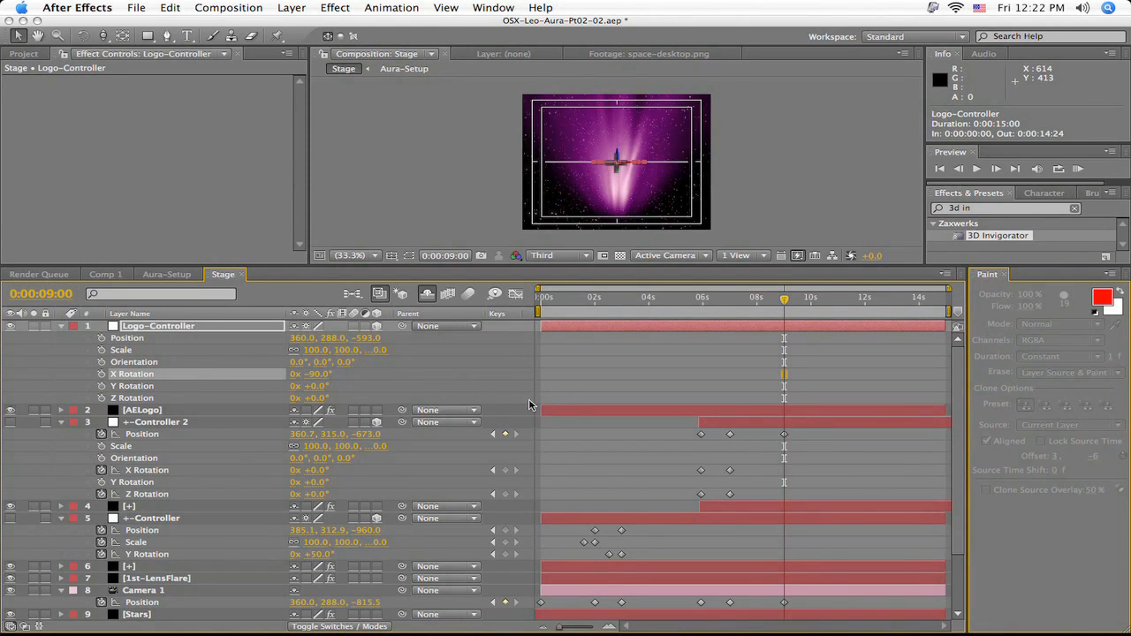
left_click_drag(335, 341, 450, 336)
left_click_drag(386, 338, 283, 342)
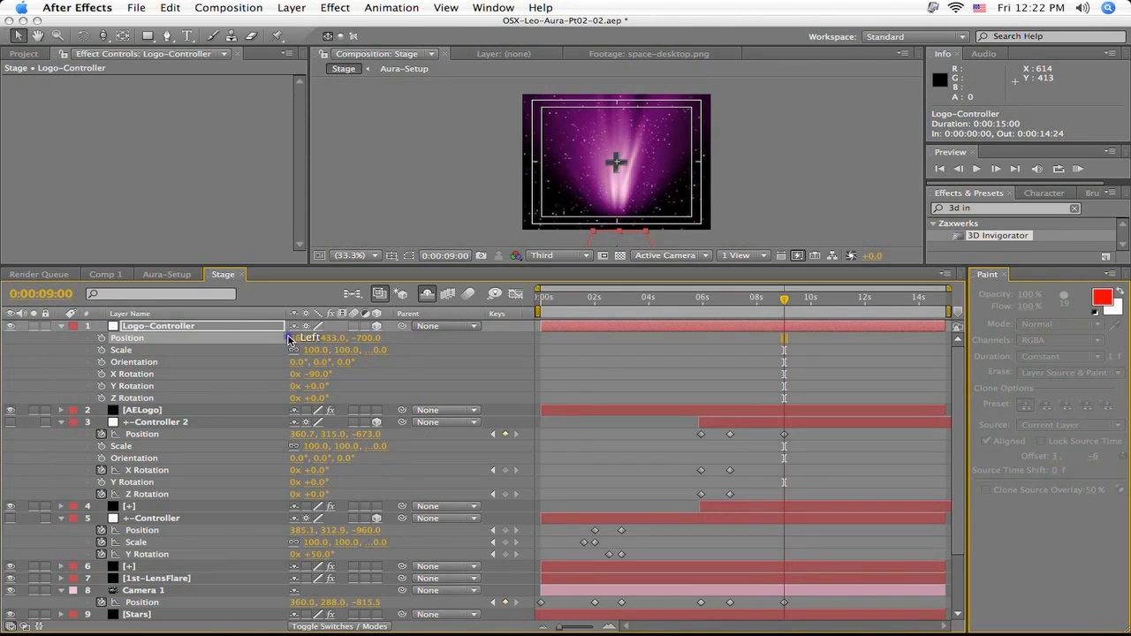
- Enable keyframing for Logo-Controller's Position and X Rotation at 0:00:09:00
scroll(610, 366, "down", 5)
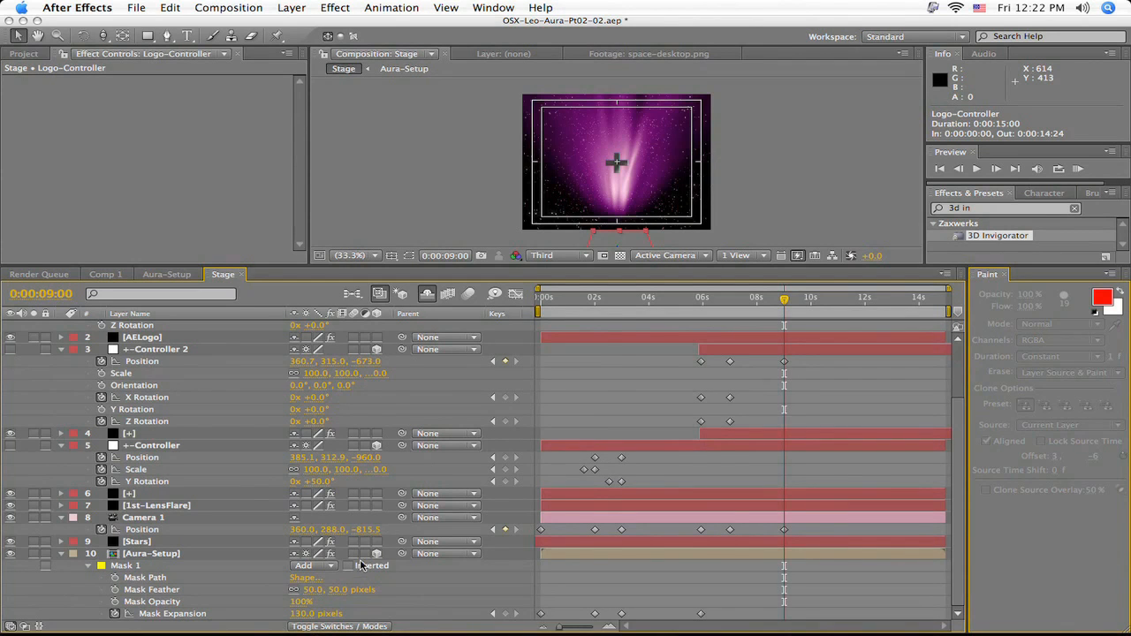
scroll(623, 460, "up", 2)
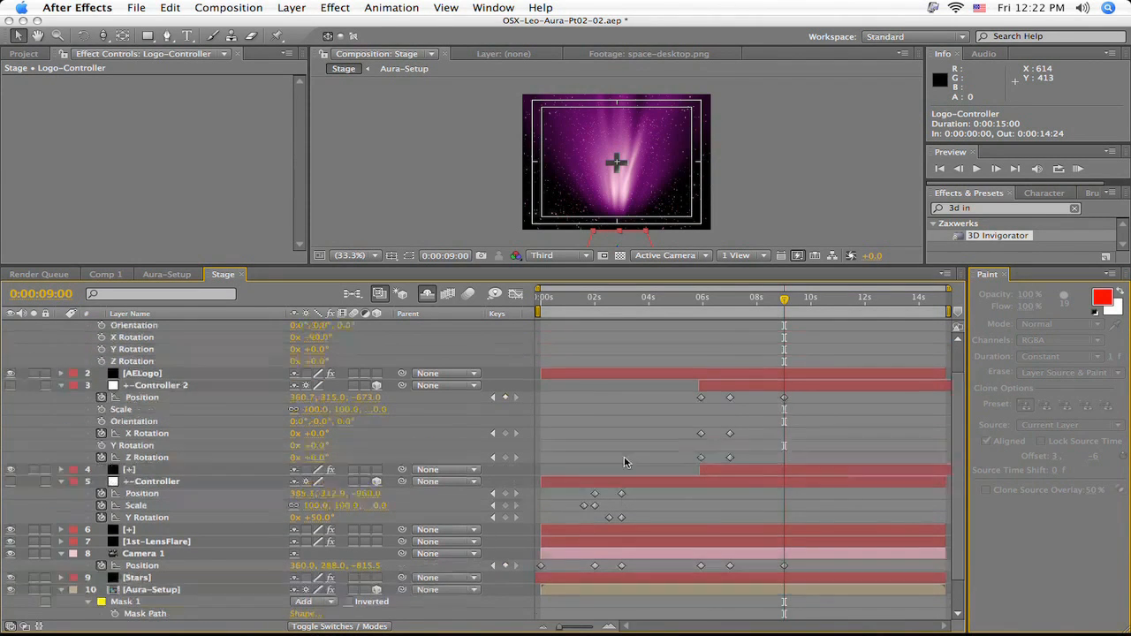
scroll(720, 390, "up", 3)
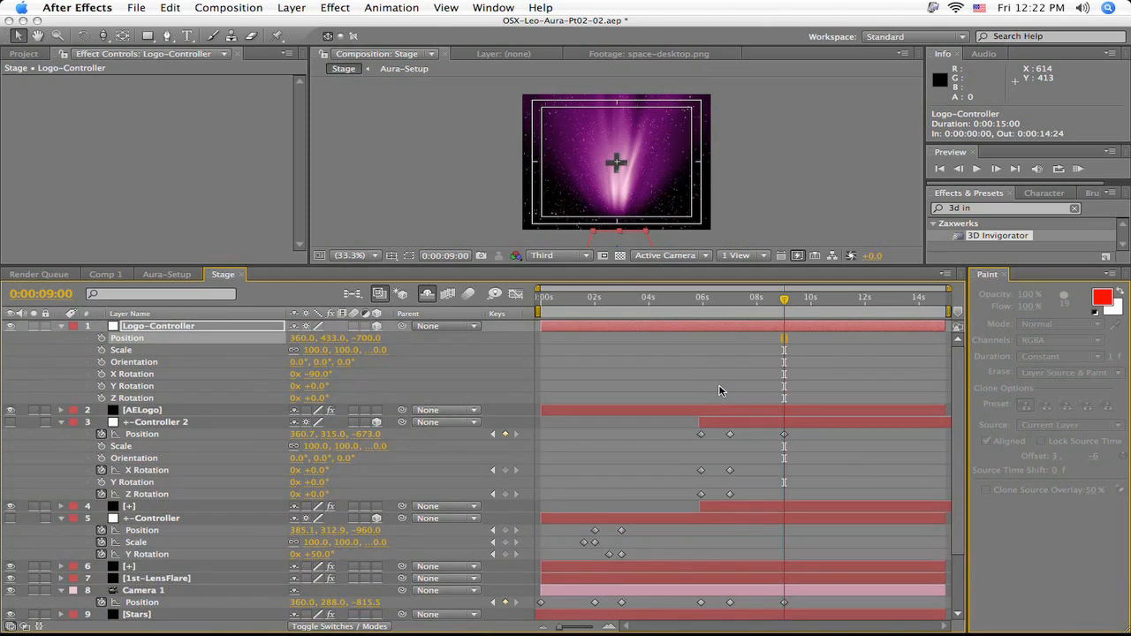
left_click(102, 338)
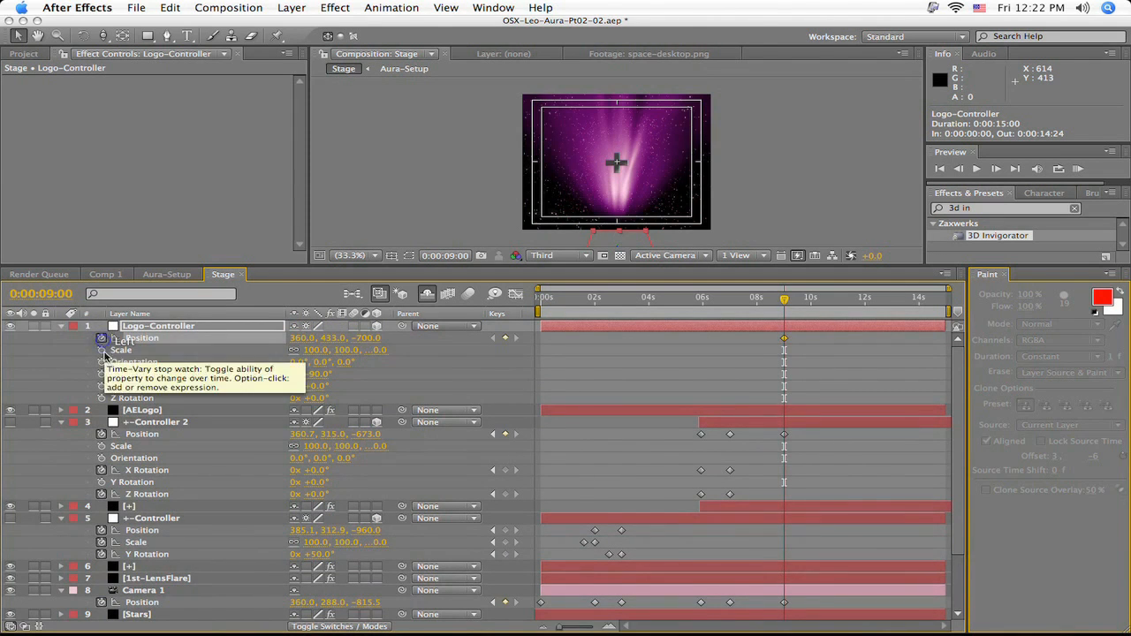
left_click(102, 373)
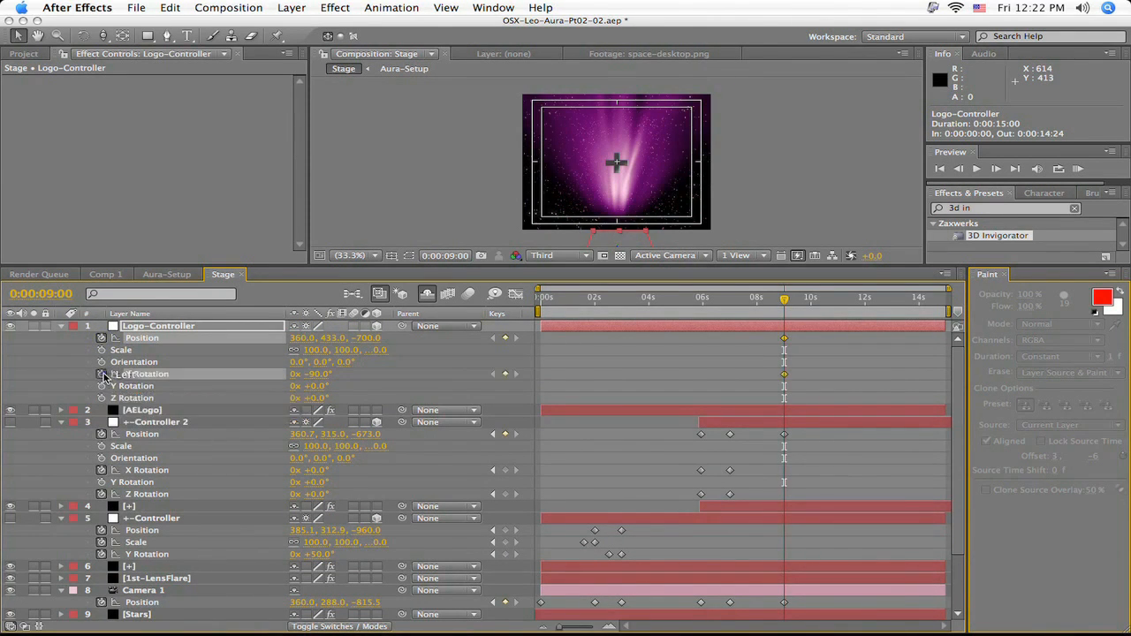
- Keyframe Camera 1's position at 0:00:10:01 with a Z value of -787.5
left_click_drag(790, 302, 815, 308)
scroll(876, 368, "down", 2)
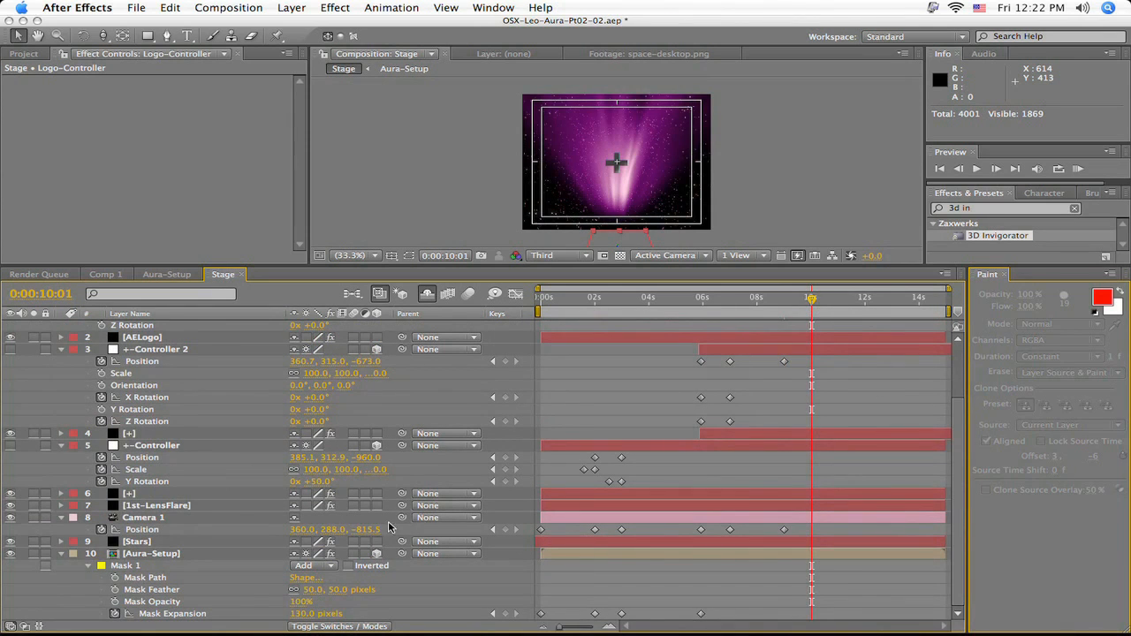
left_click_drag(372, 535, 395, 535)
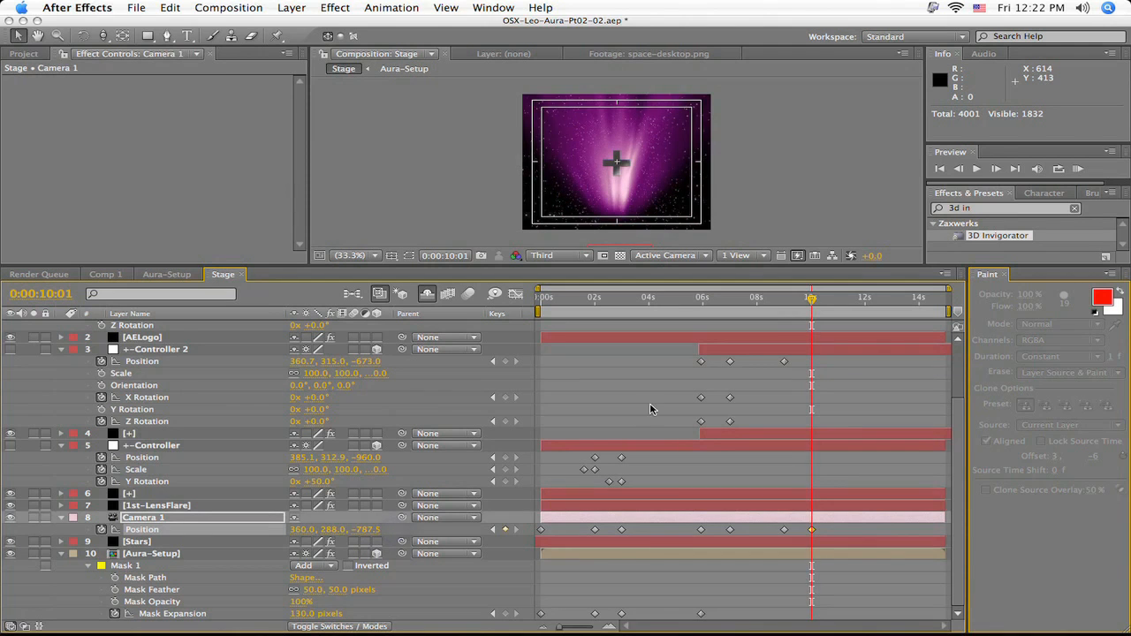
- Keyframe Logo-Controller at 0:00:10:01 with X Rotation 0° and position 360, 298, -498
scroll(656, 404, "up", 2)
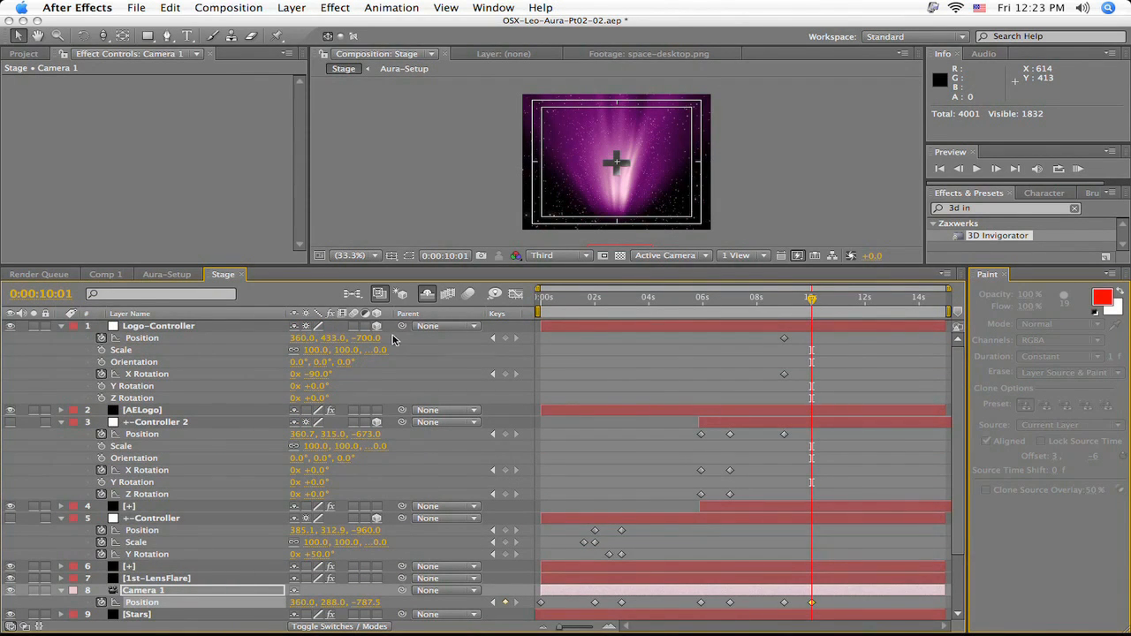
left_click_drag(376, 339, 592, 339)
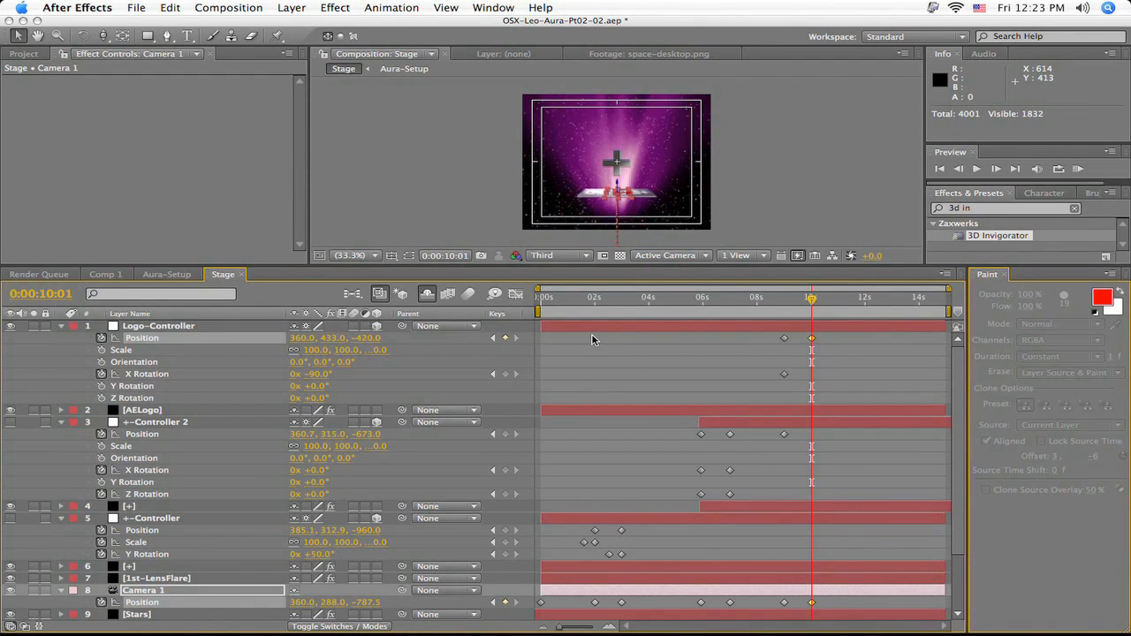
left_click(320, 374)
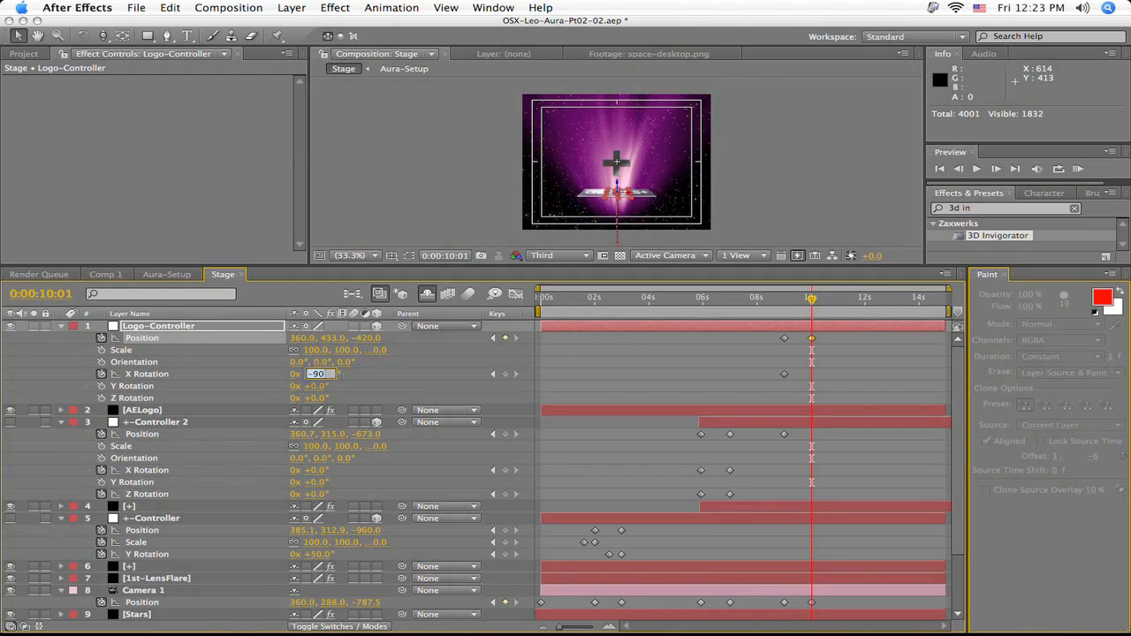
type("0")
key("Return")
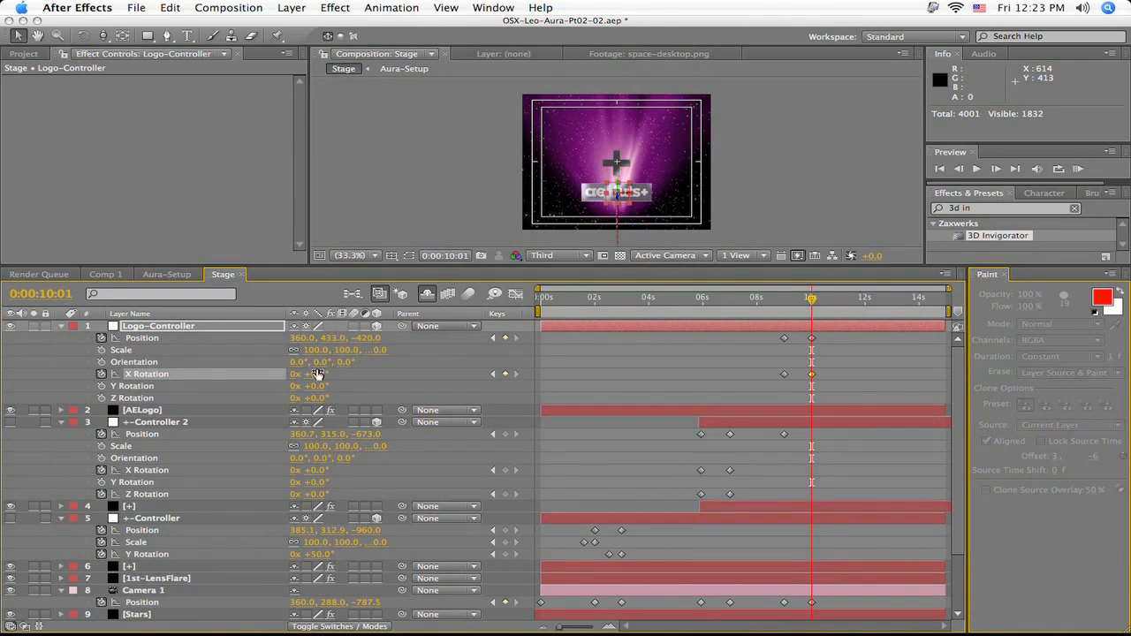
left_click_drag(368, 338, 203, 355)
left_click_drag(380, 342, 323, 347)
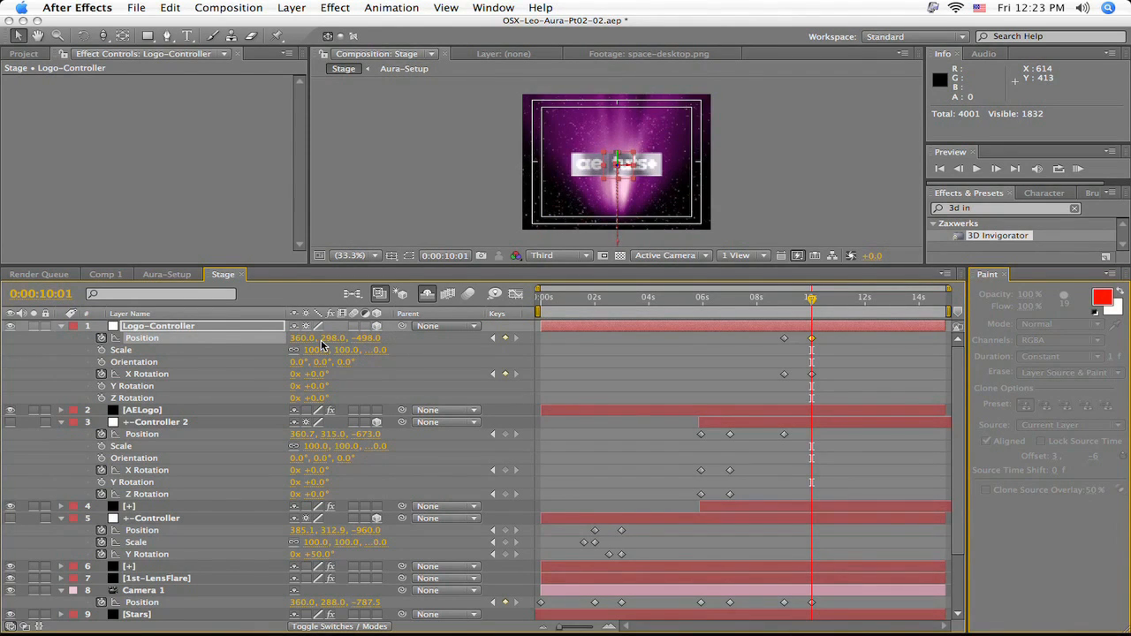
- Keyframe the Mask Expansion of Aura-Setup's Mask 1 at 199 pixels at 0:00:10:01
mouse_move(808, 305)
left_mouse_down()
mouse_move(779, 306)
mouse_move(811, 306)
left_mouse_up()
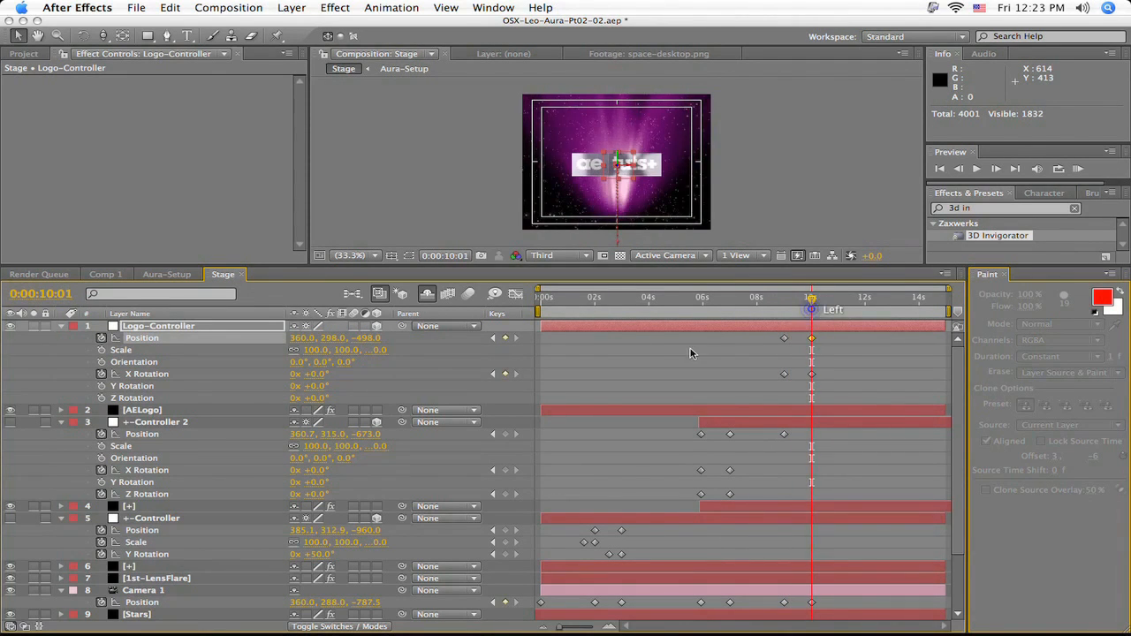
scroll(672, 351, "down", 1)
scroll(672, 351, "down", 2)
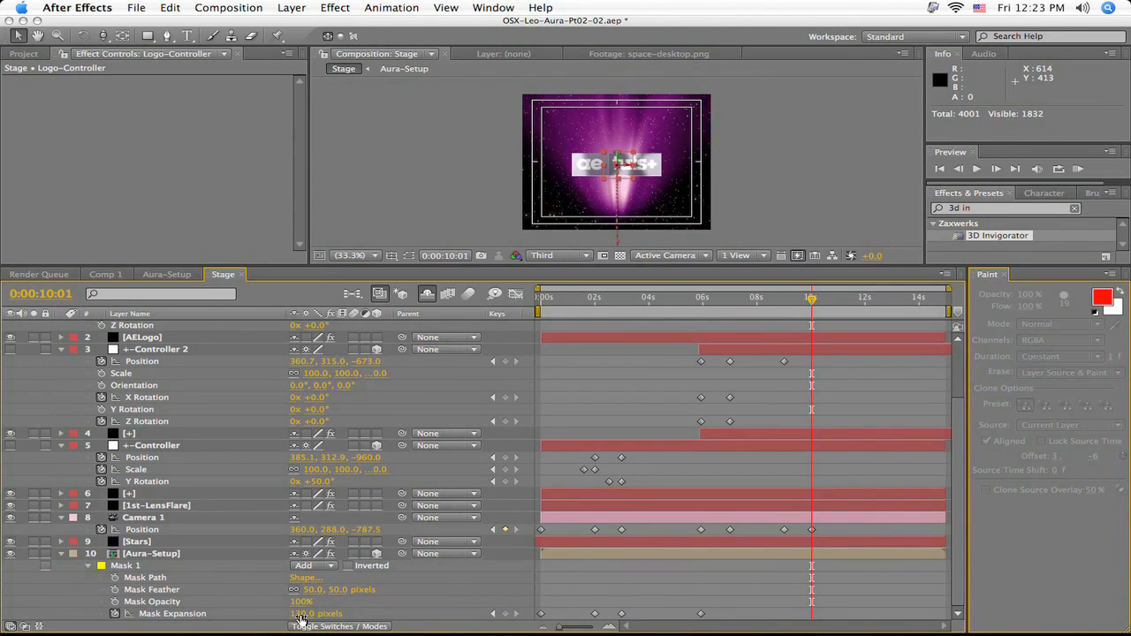
left_click_drag(302, 613, 357, 616)
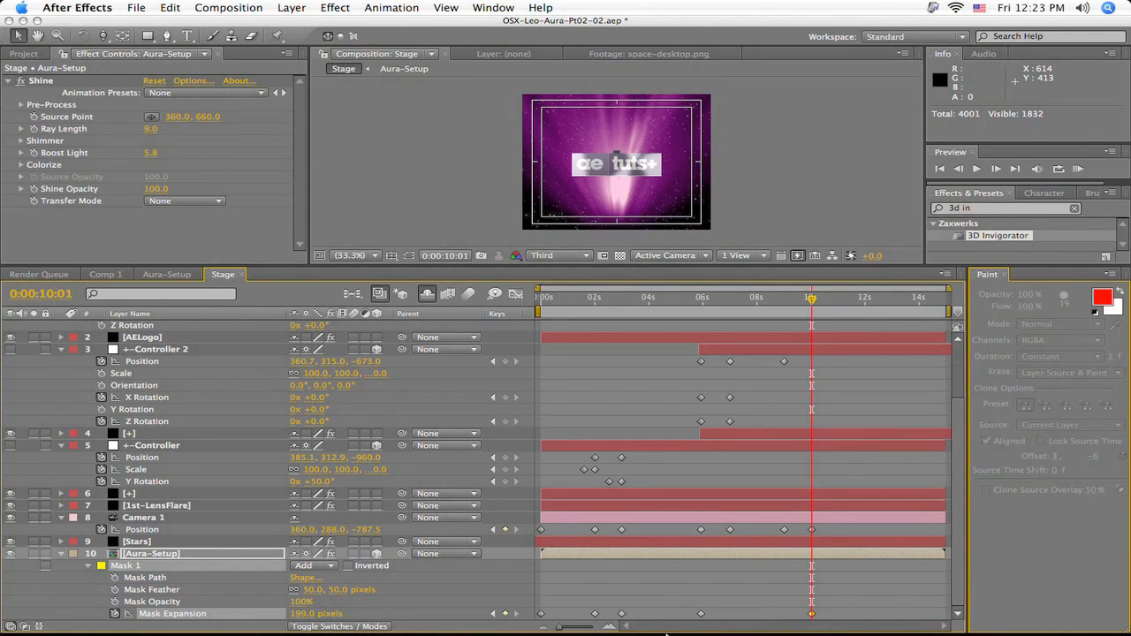
- Go to 0:00:09:13 and add a black solid named 2nd LensFlare to the Stage composition
scroll(826, 416, "up", 5)
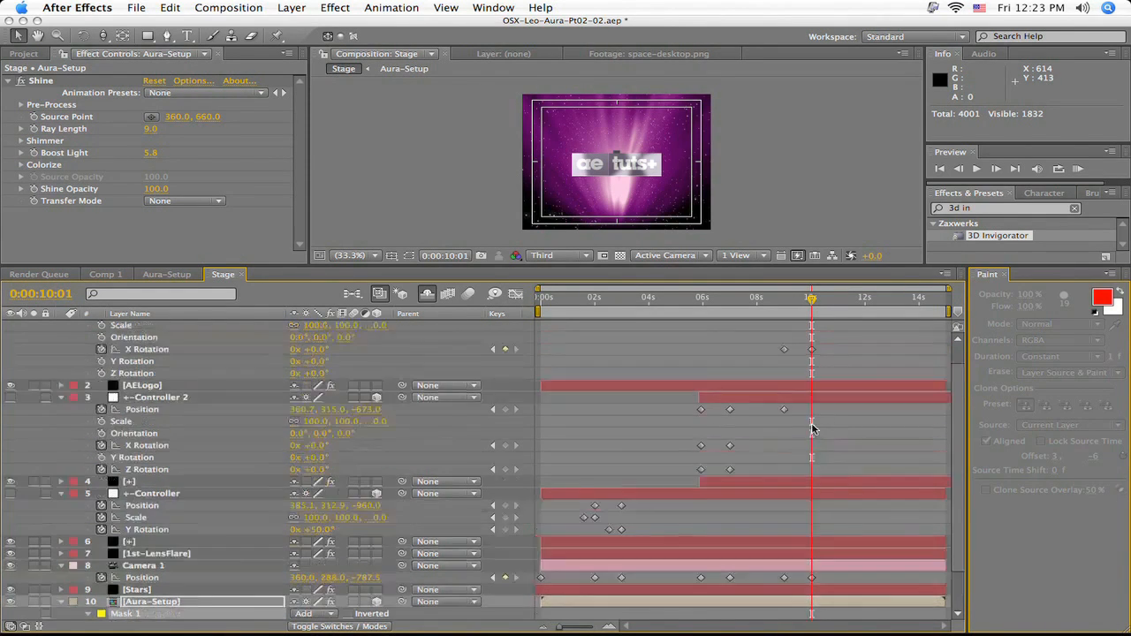
scroll(823, 314, "up", 1)
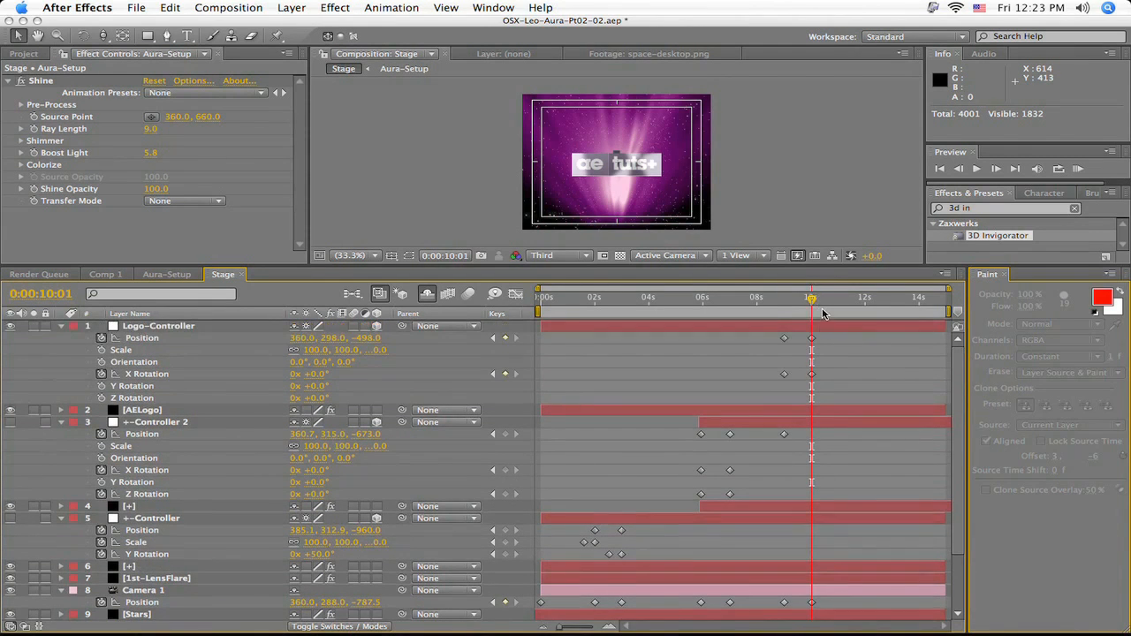
left_click_drag(810, 301, 797, 303)
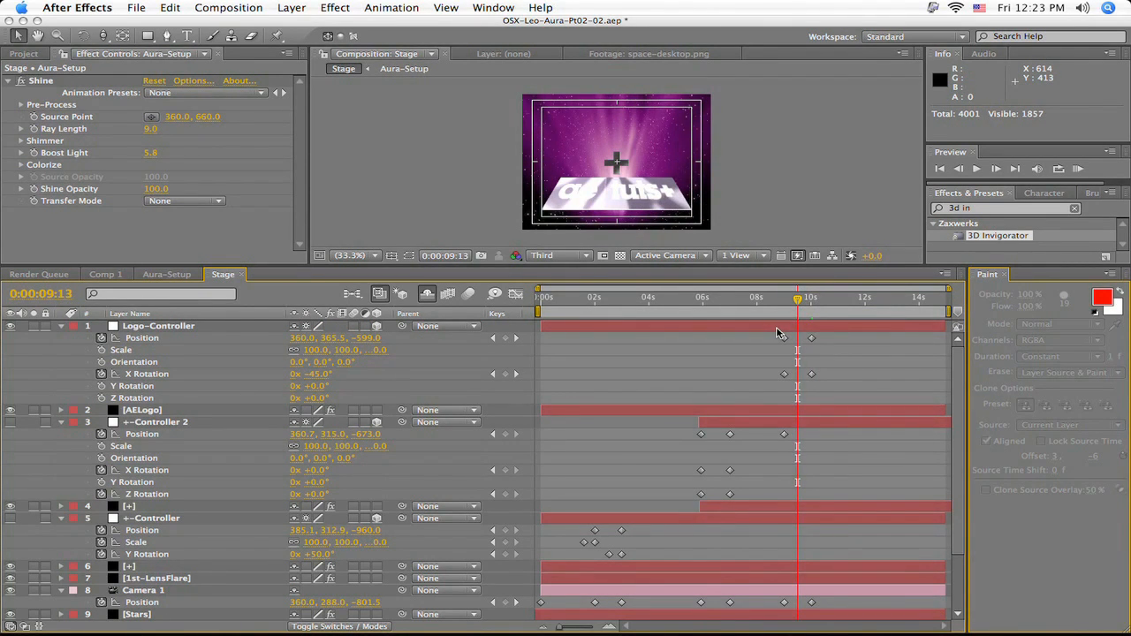
key("super+y")
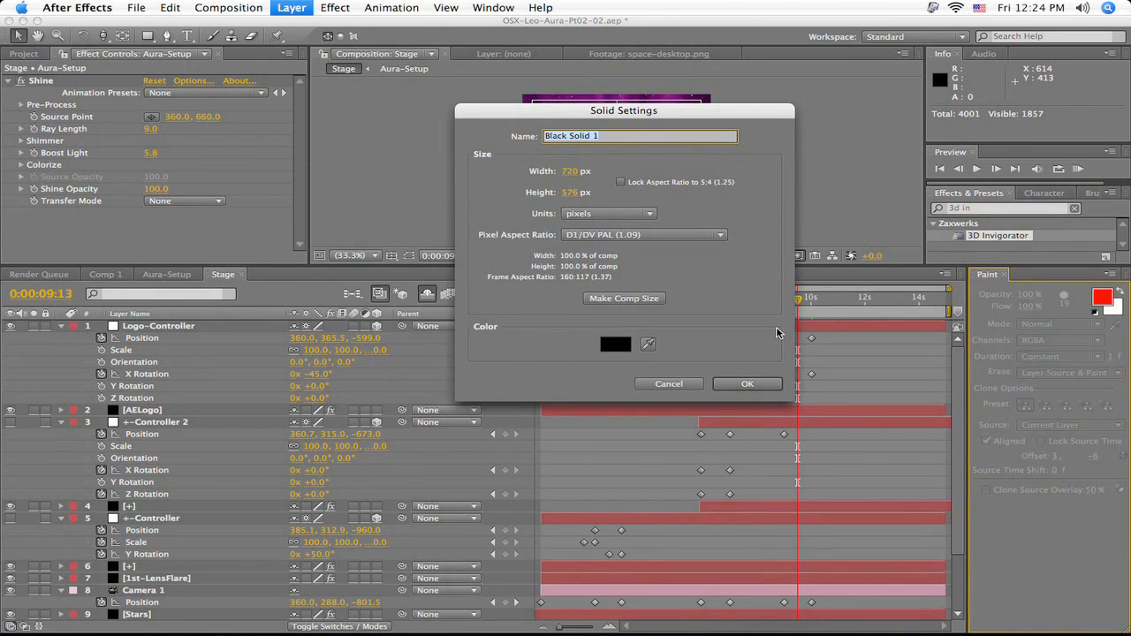
type("2nd LensFlare")
key("Return")
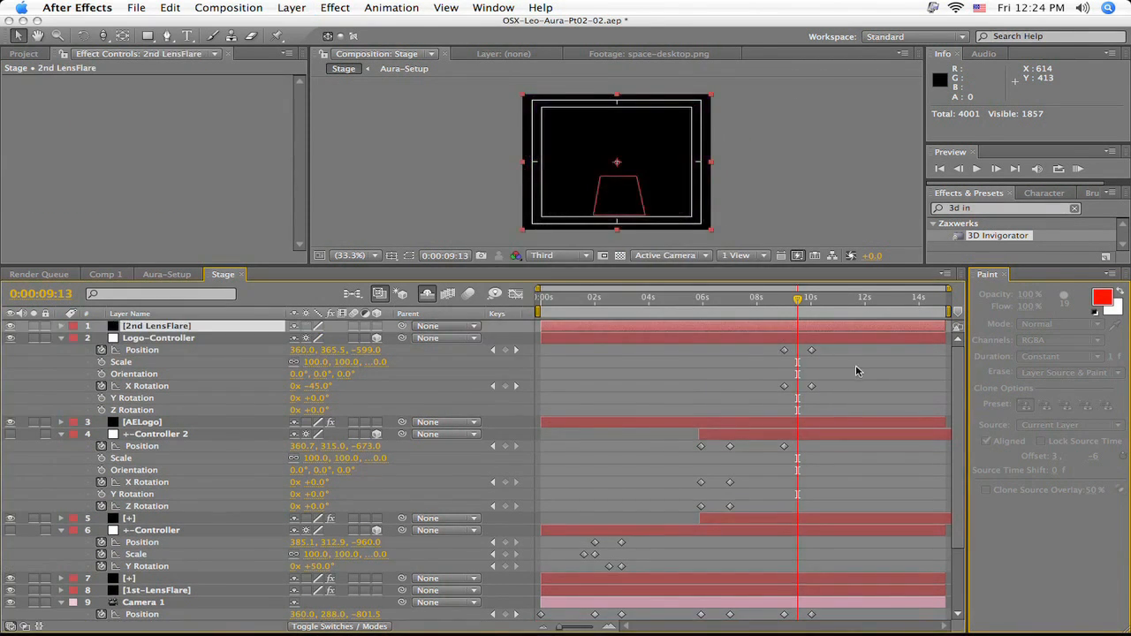
- Apply the Lens Flare and UnMult effects to the 2nd LensFlare layer
left_click_drag(988, 209, 865, 210)
type("le")
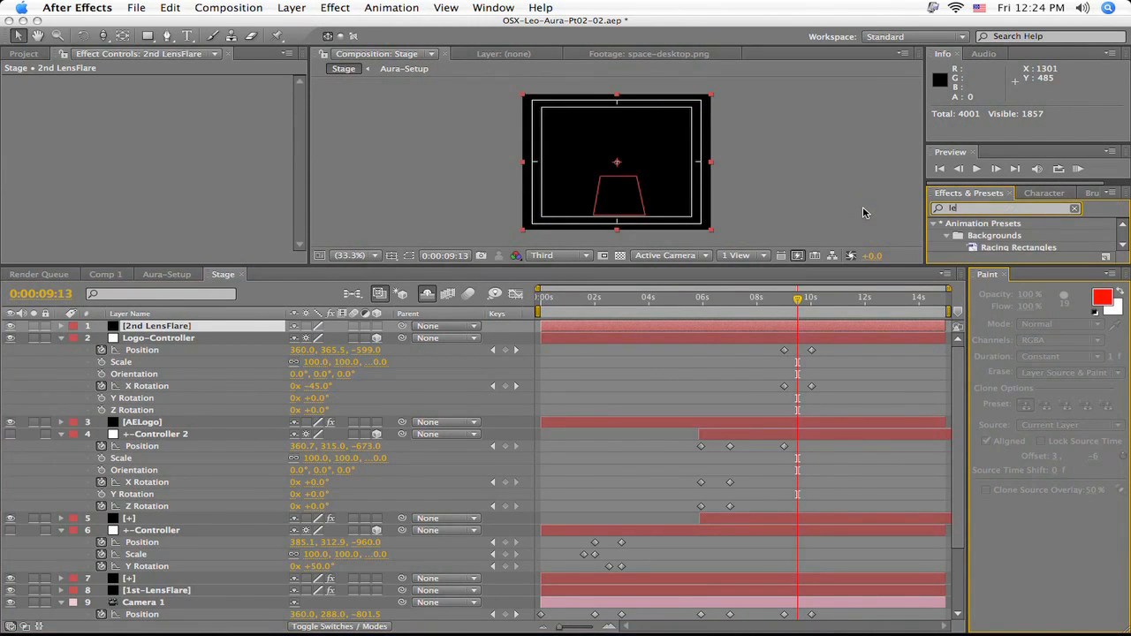
type("ns f")
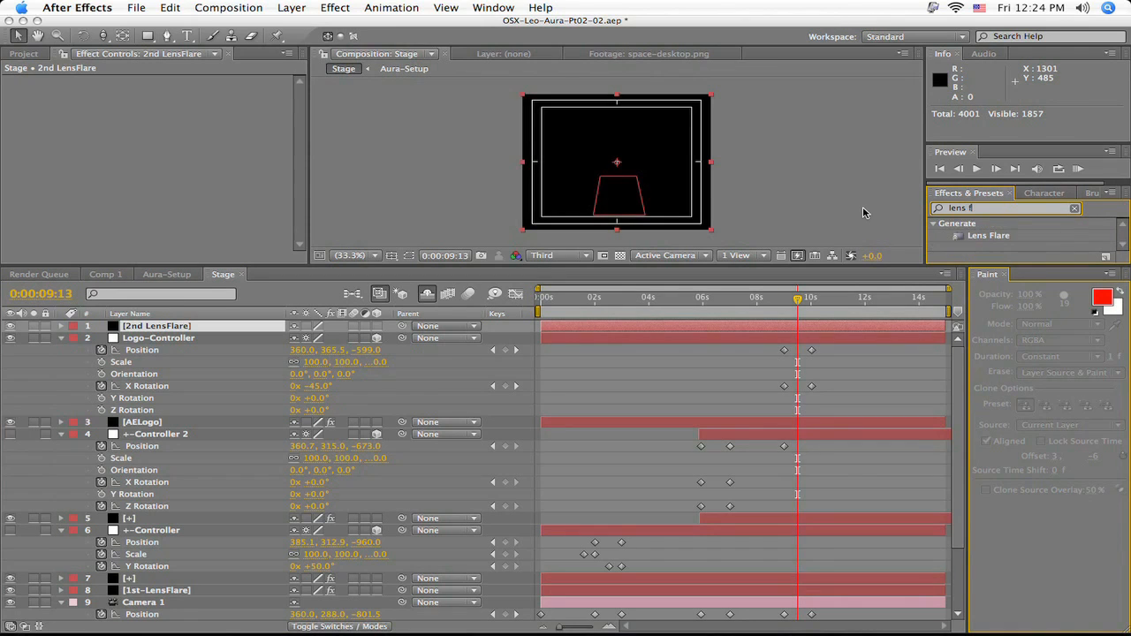
left_click(986, 237)
left_click_drag(985, 237, 842, 331)
left_click_drag(997, 209, 927, 203)
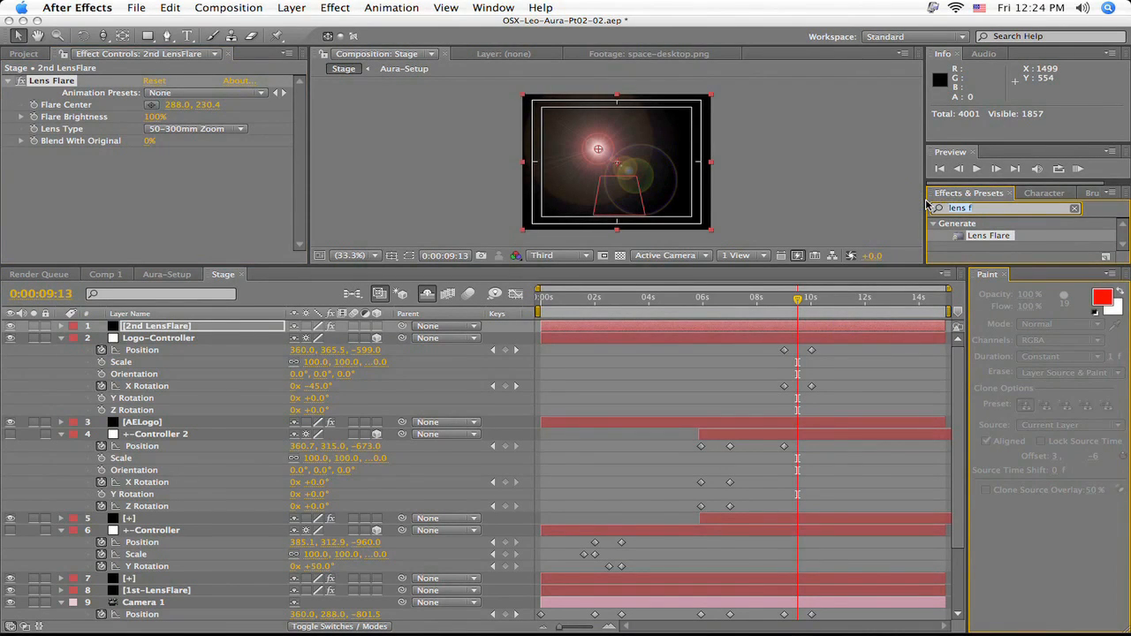
type("unmul")
left_click_drag(981, 235, 872, 324)
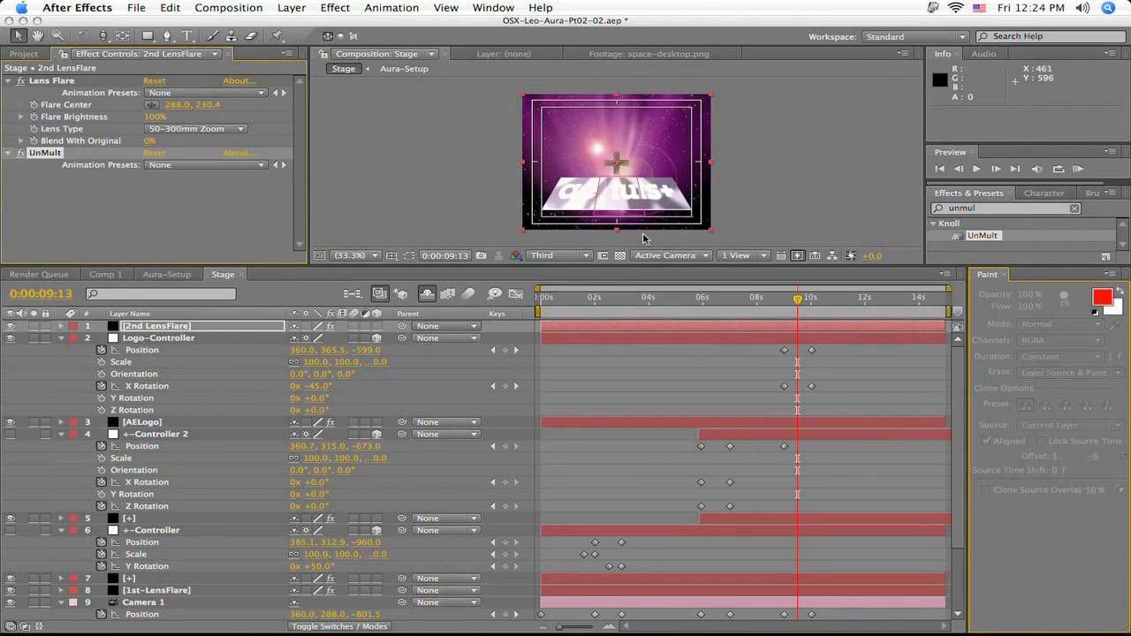
- Place 2nd LensFlare directly below AELogo in the layer stack and move its flare center to 360, 290.4
left_click_drag(202, 331, 198, 433)
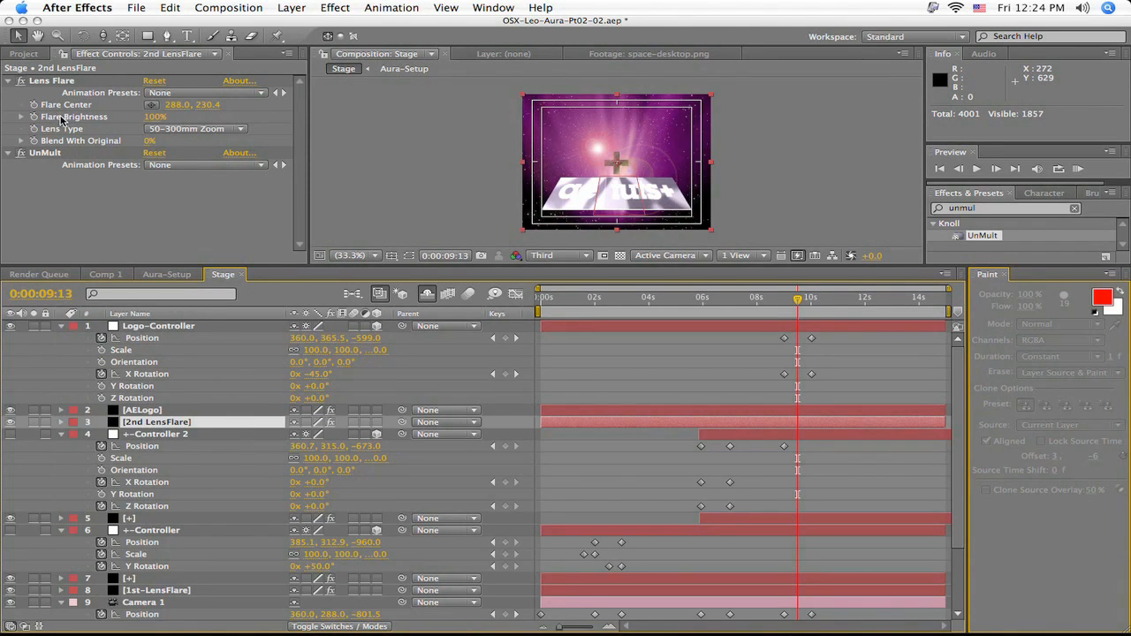
left_click(67, 82)
left_click_drag(599, 152, 618, 164)
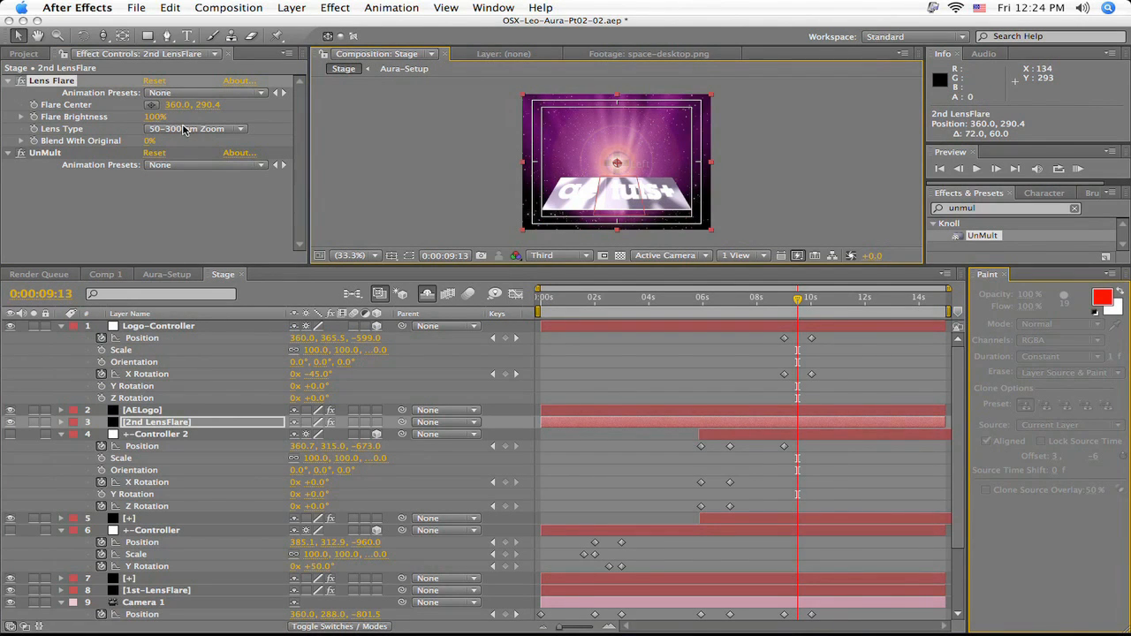
- Set 2nd LensFlare's Flare Brightness to 190% and enable keyframing for Flare Brightness and Flare Center at 0:00:09:13
left_click(151, 117)
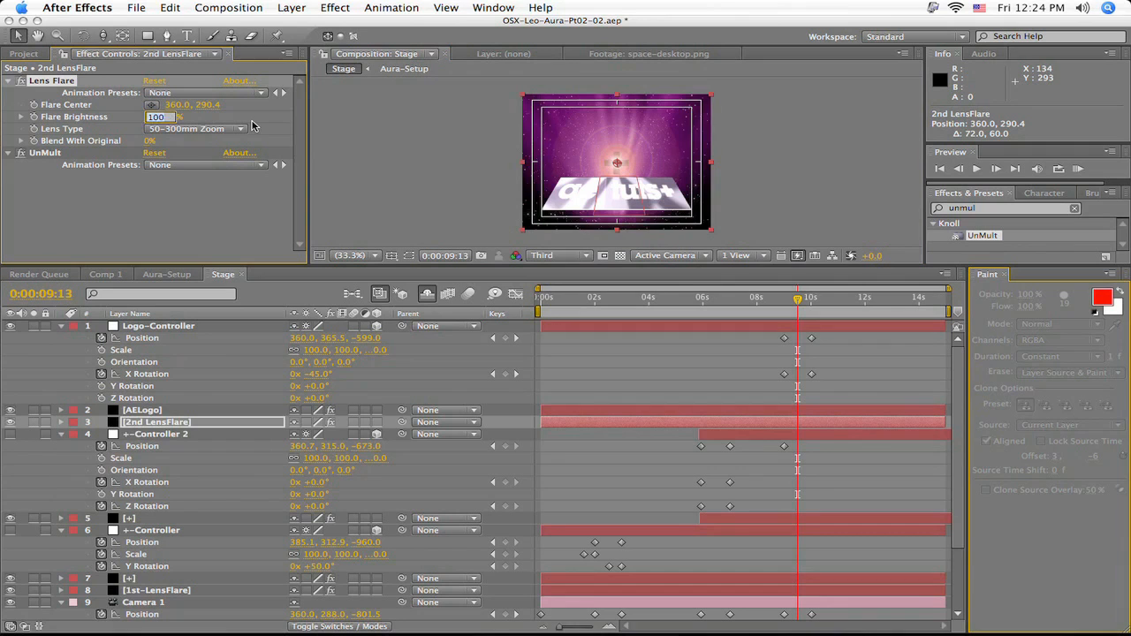
type("190")
key("Return")
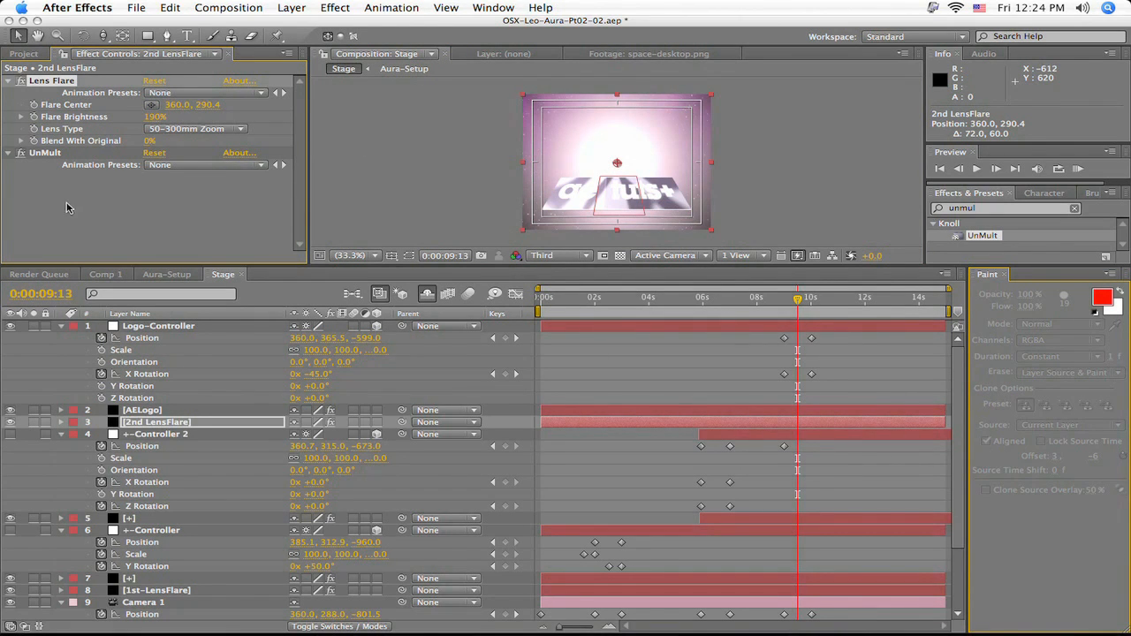
left_click(33, 117)
left_click(33, 104)
- Keyframe 2nd LensFlare at 0:00:08:23 with Flare Brightness 0% and Flare Center 360, 374.4
left_click_drag(793, 301, 782, 306)
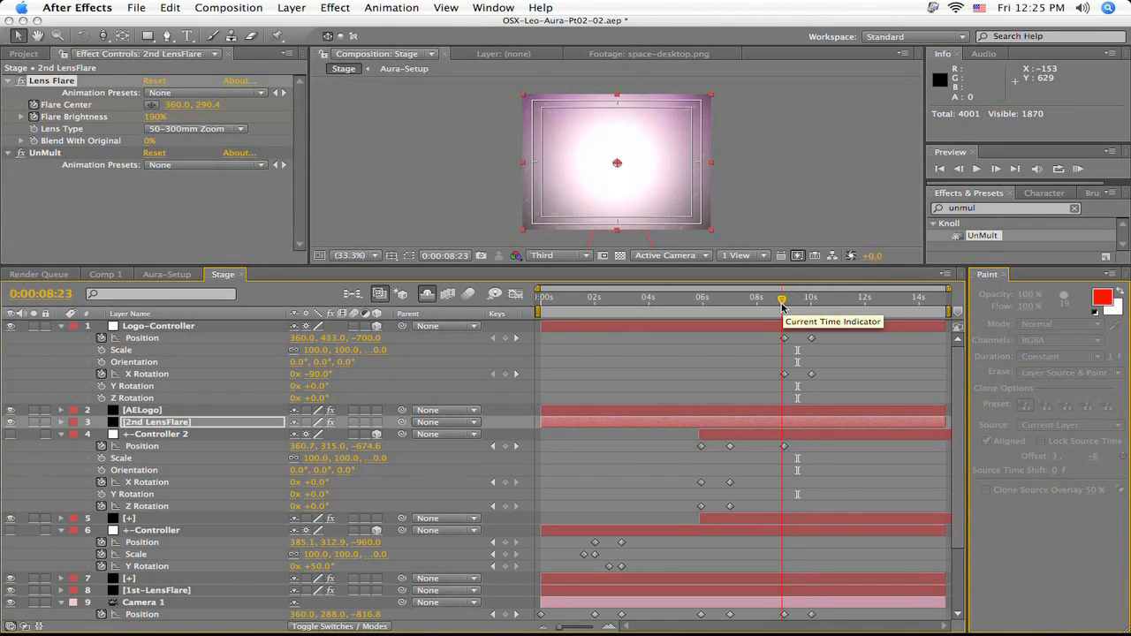
left_click(156, 119)
type("0")
key("Return")
left_click_drag(209, 106, 273, 109)
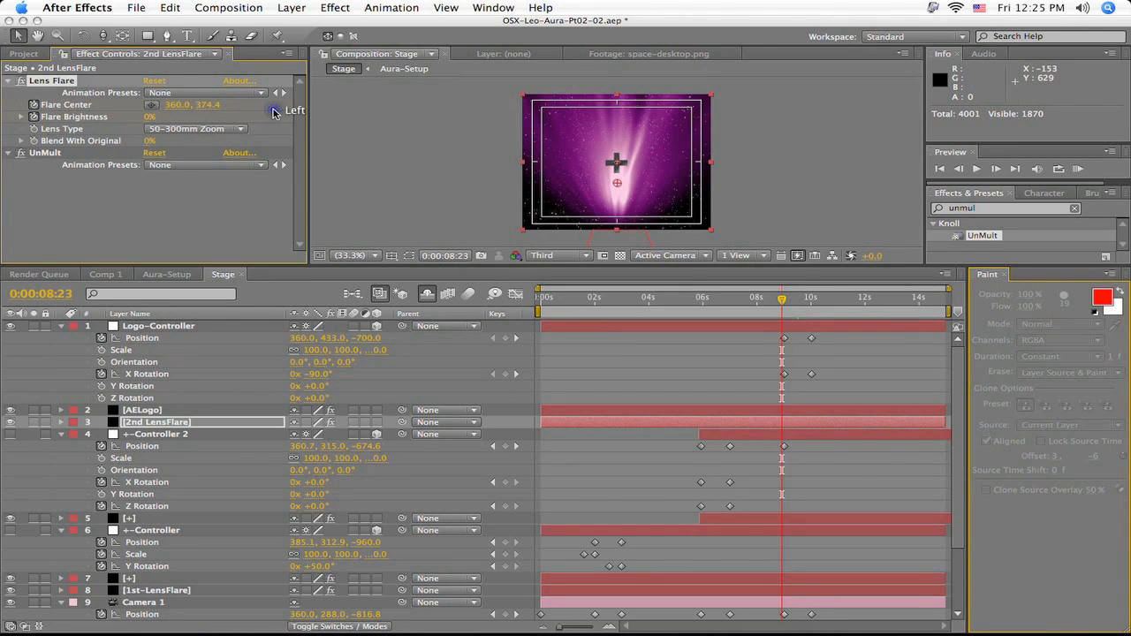
- Keyframe 2nd LensFlare at 0:00:10:01 with Flare Brightness 0% and Flare Center 360, 71.4
left_click_drag(785, 303, 815, 309)
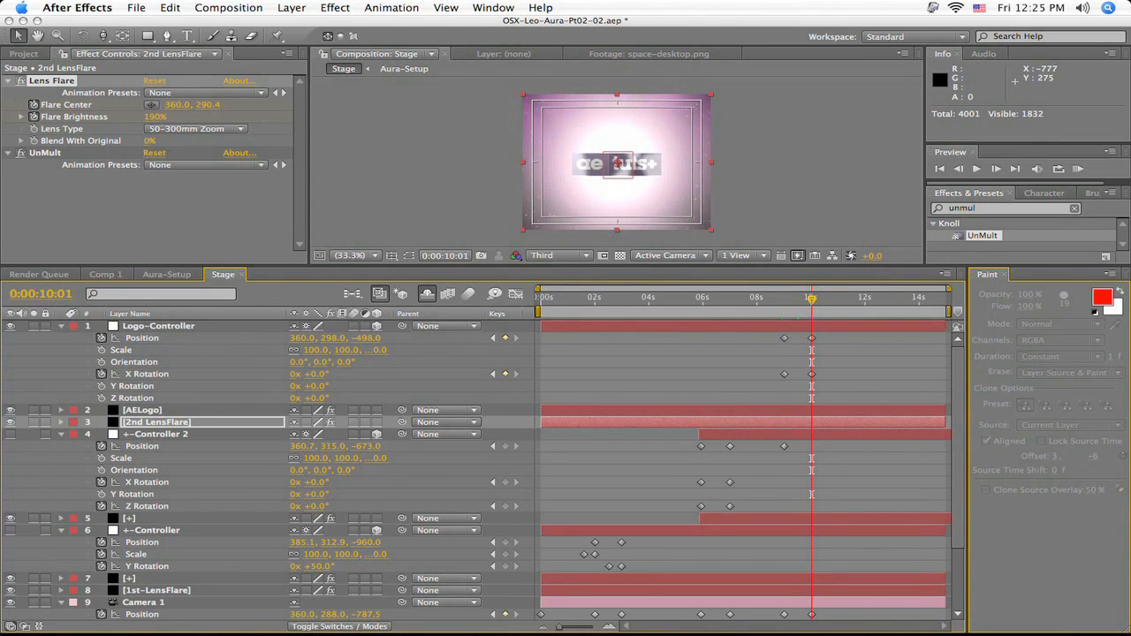
left_click(156, 118)
type("0")
key("Return")
left_click_drag(209, 106, 5, 146)
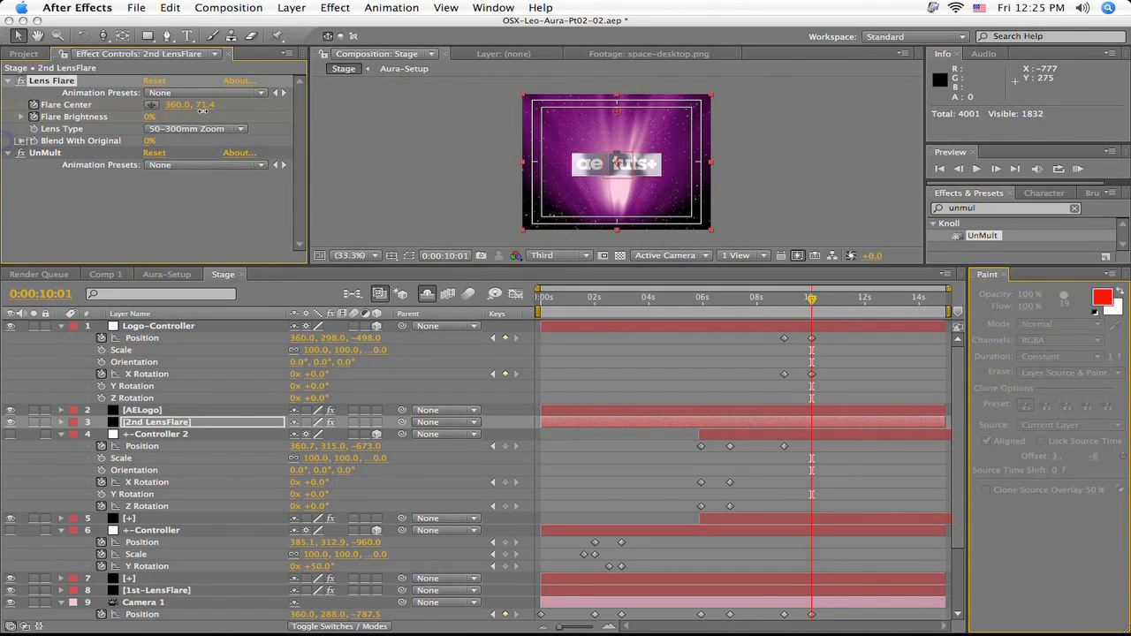
- Keyframe 2nd LensFlare's Flare Center at about 354, 171.5 at 0:00:09:00 and review the flare's movement
left_click_drag(206, 106, 616, 110)
left_click(493, 338)
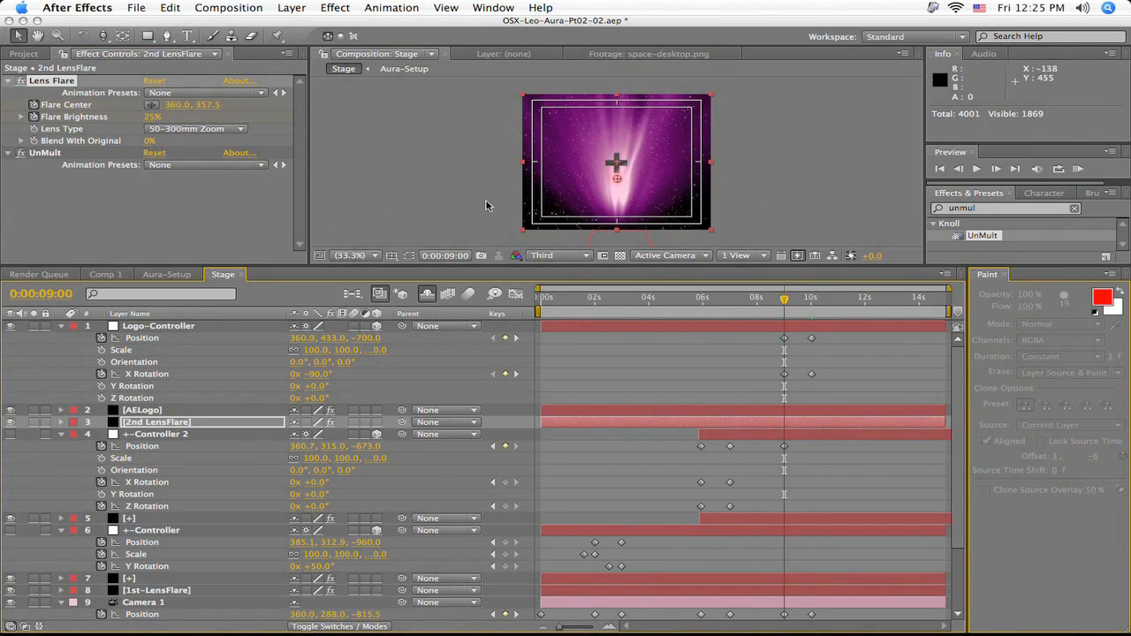
left_click_drag(618, 182, 617, 138)
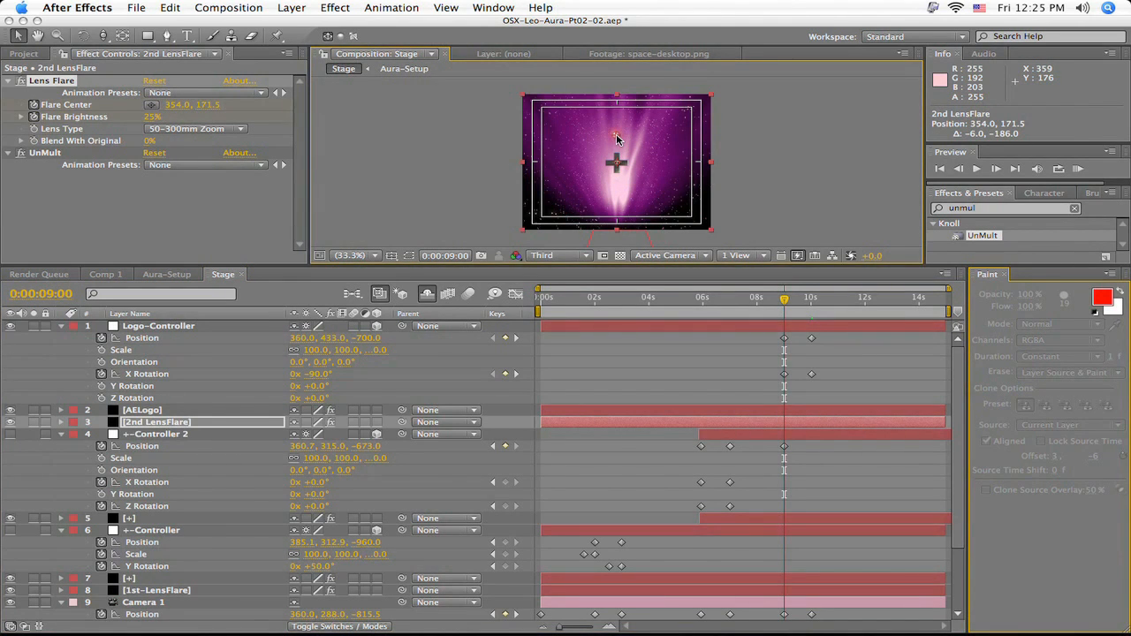
left_click_drag(785, 299, 813, 307)
- Enable Scale keyframing on +-Controller 2 at 0:00:09:13 and set the scale to 0%
left_click_drag(814, 306, 799, 312)
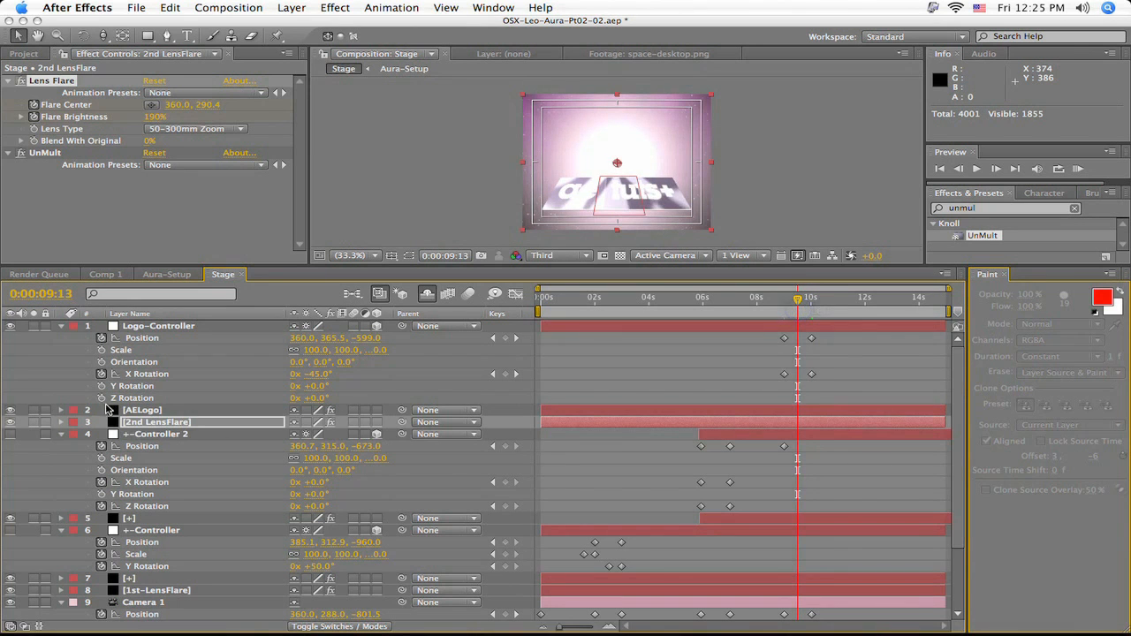
left_click(160, 437)
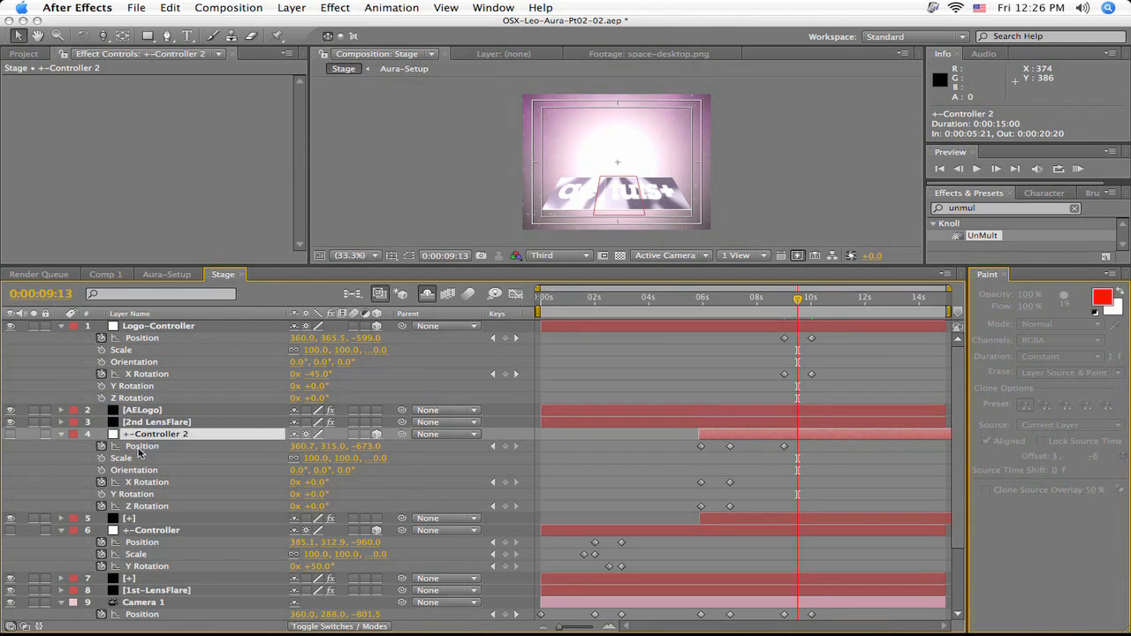
left_click(101, 459)
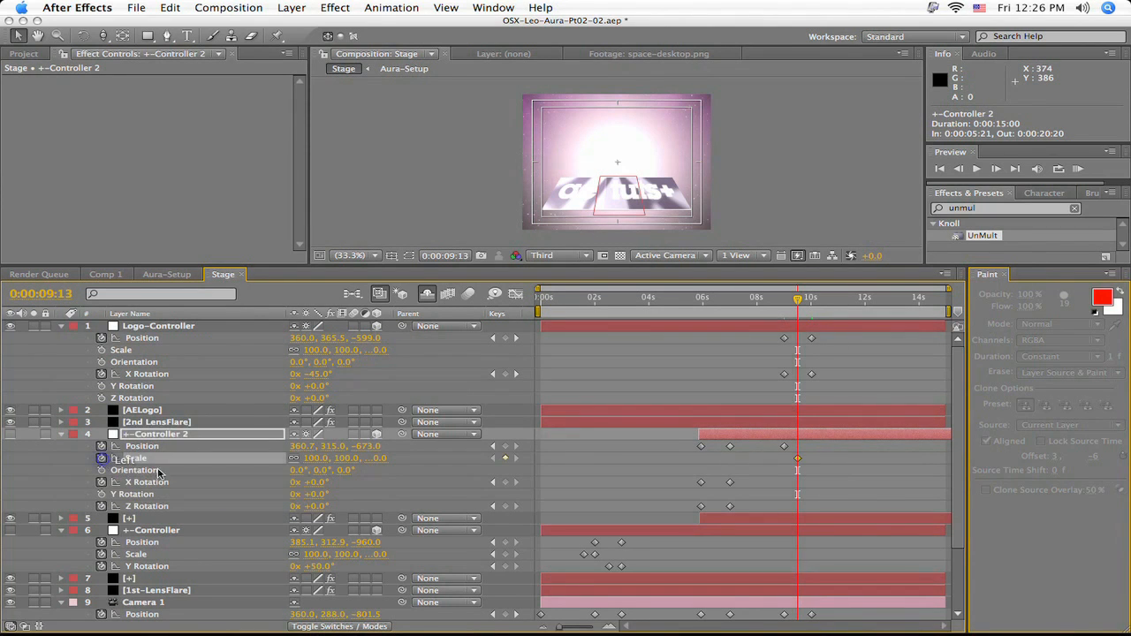
left_click(318, 458)
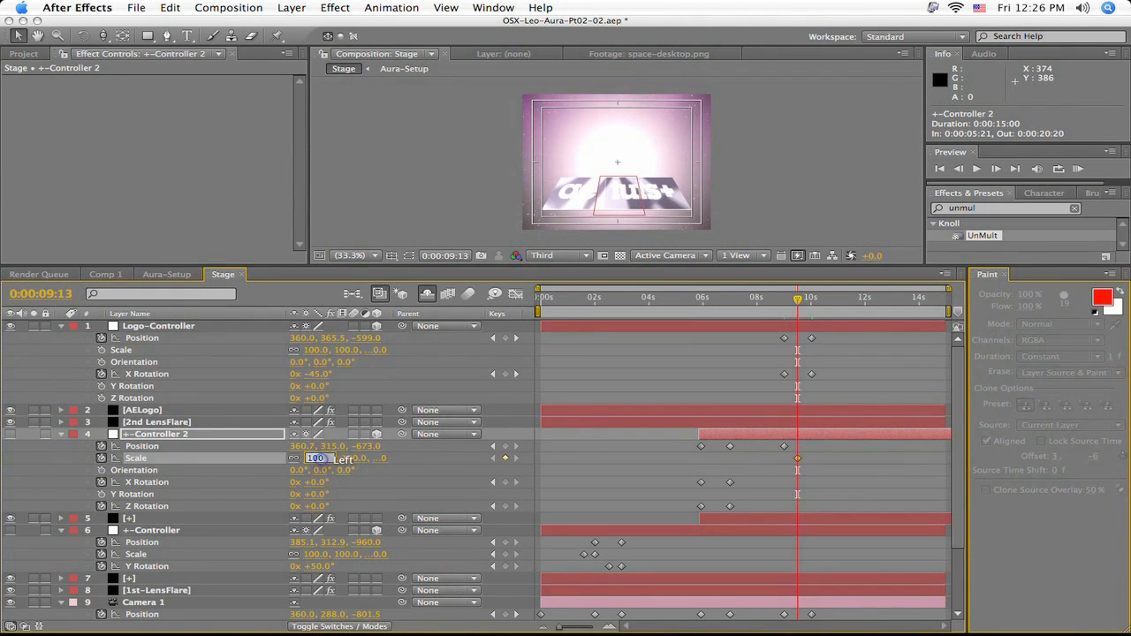
key("Return")
- Keyframe +-Controller 2's Scale at 100% at 0:00:09:01
left_click_drag(794, 306, 784, 308)
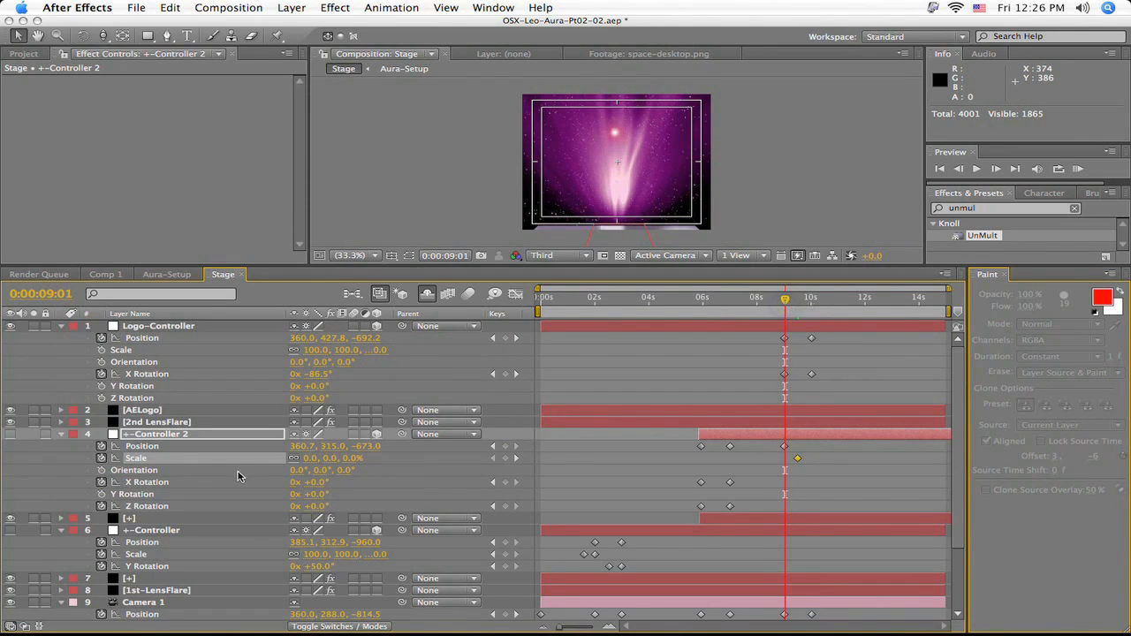
left_click(318, 459)
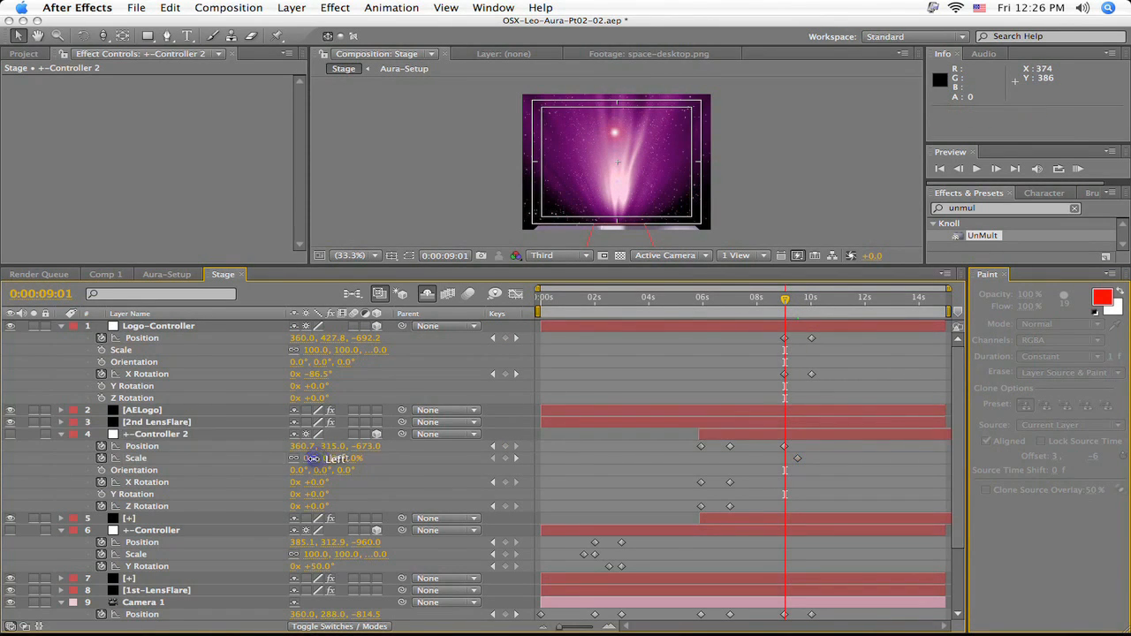
type("100")
key("Return")
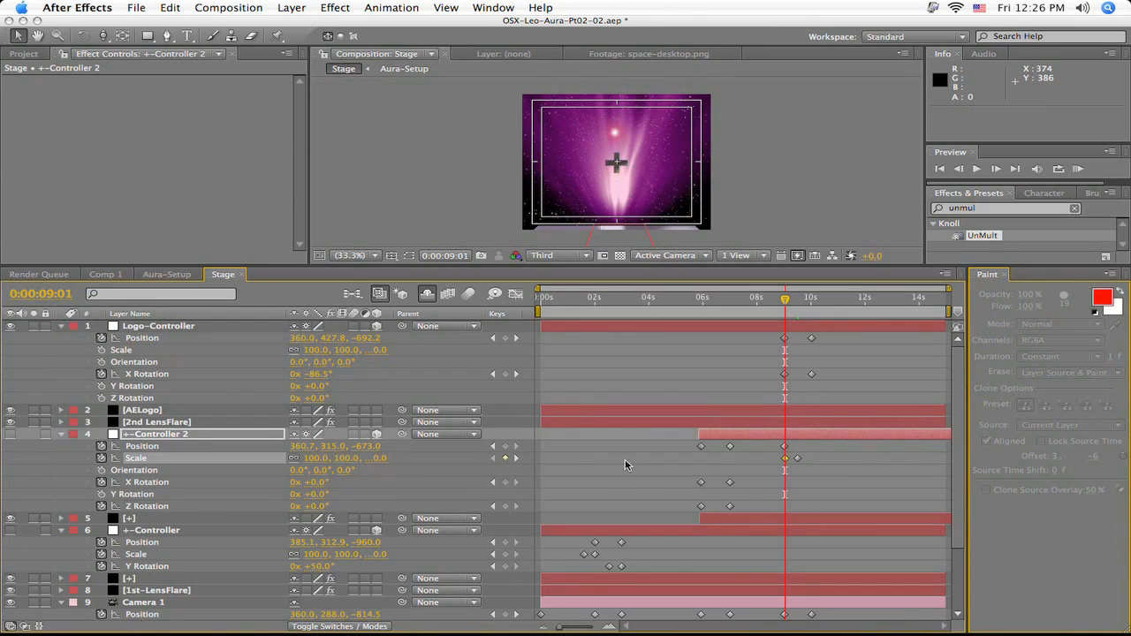
- At 0:00:12:01, keyframe Camera 1's Z Position at -759.5 and Aura-Setup's Mask Expansion at 232 pixels
left_click_drag(789, 305, 871, 319)
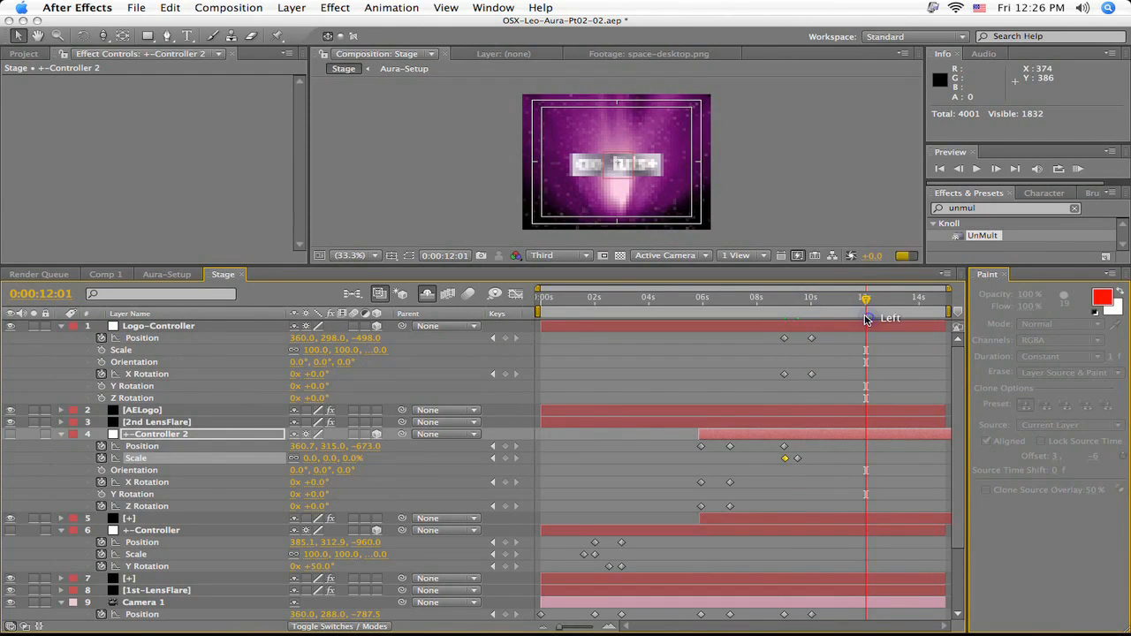
scroll(831, 316, "down", 2)
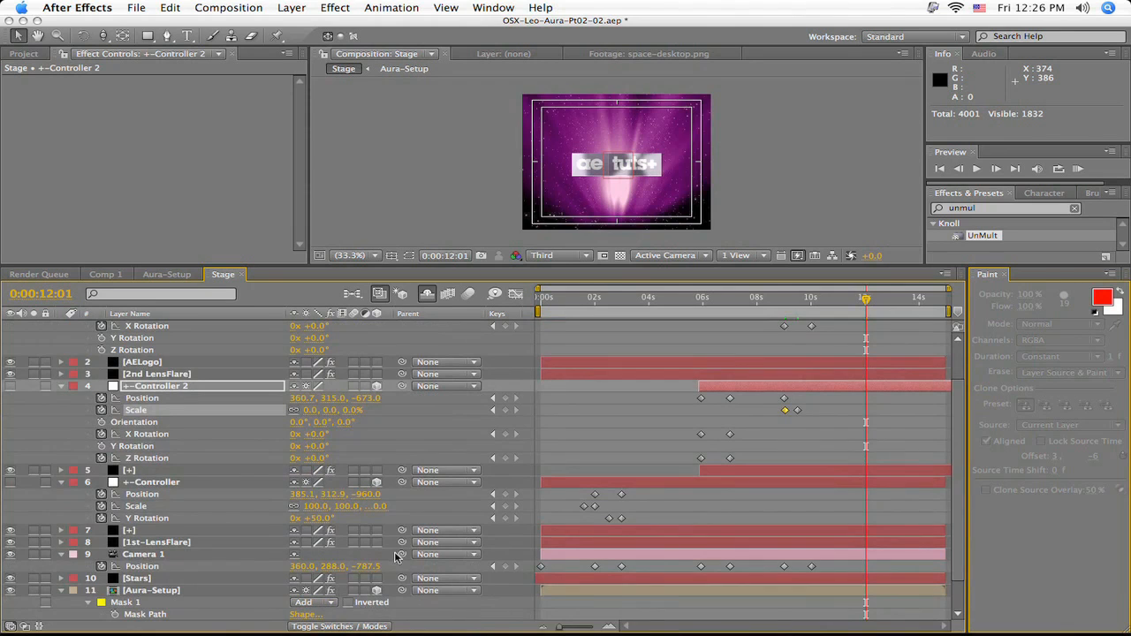
left_click_drag(371, 568, 402, 558)
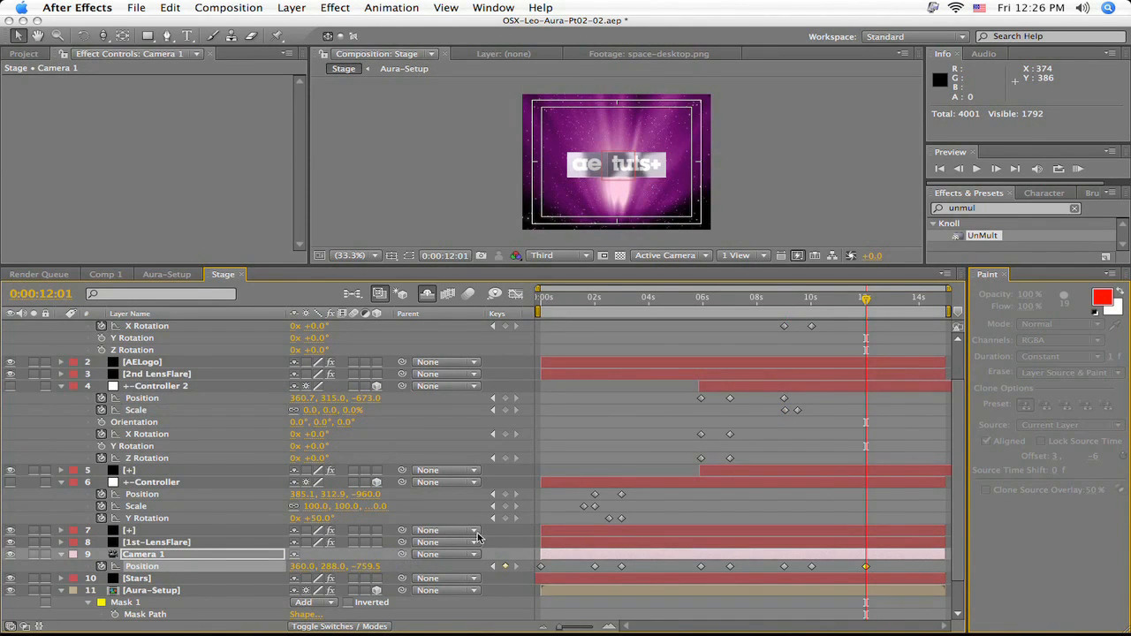
scroll(367, 482, "down", 3)
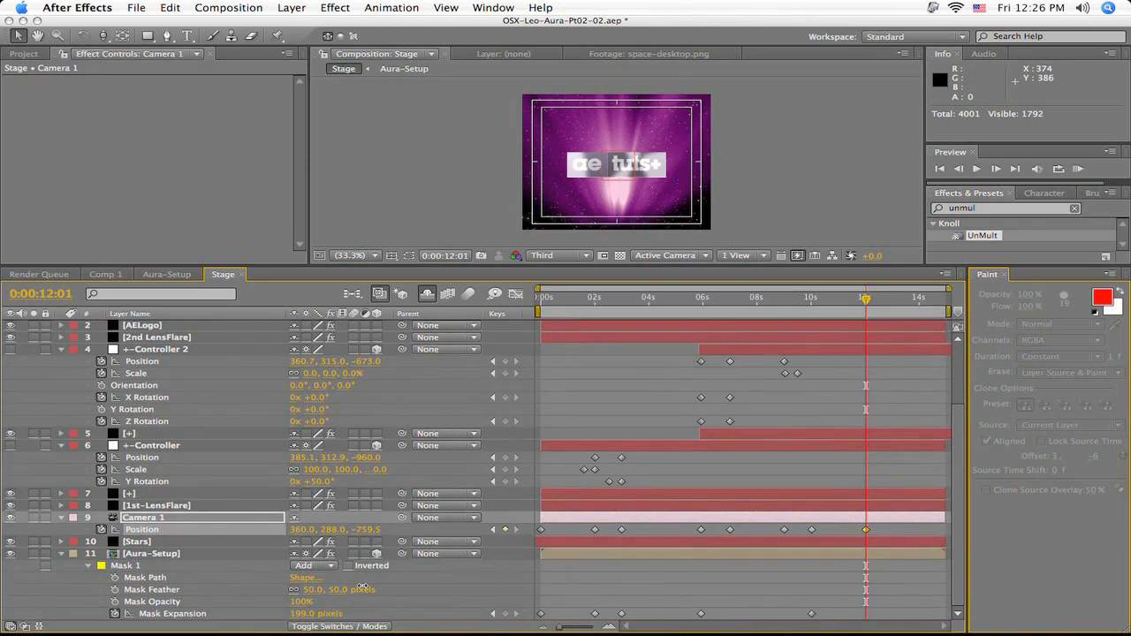
left_click_drag(300, 613, 327, 613)
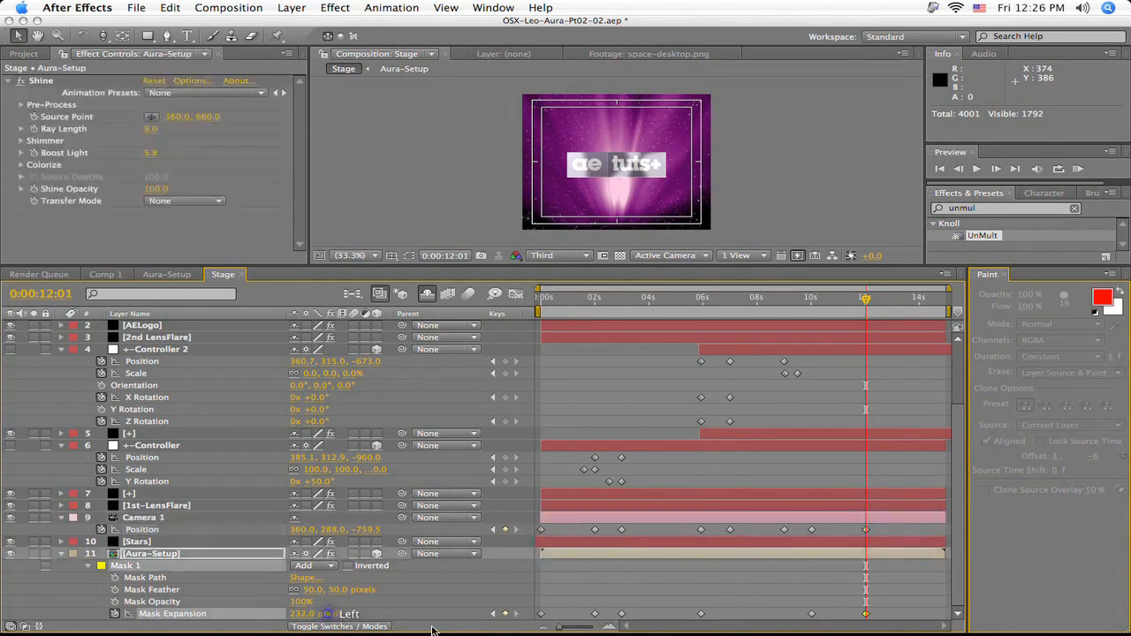
- Collapse the properties of Aura-Setup, +-Controller 2, +-Controller and Camera 1 in the timeline
key("u")
left_click(61, 410)
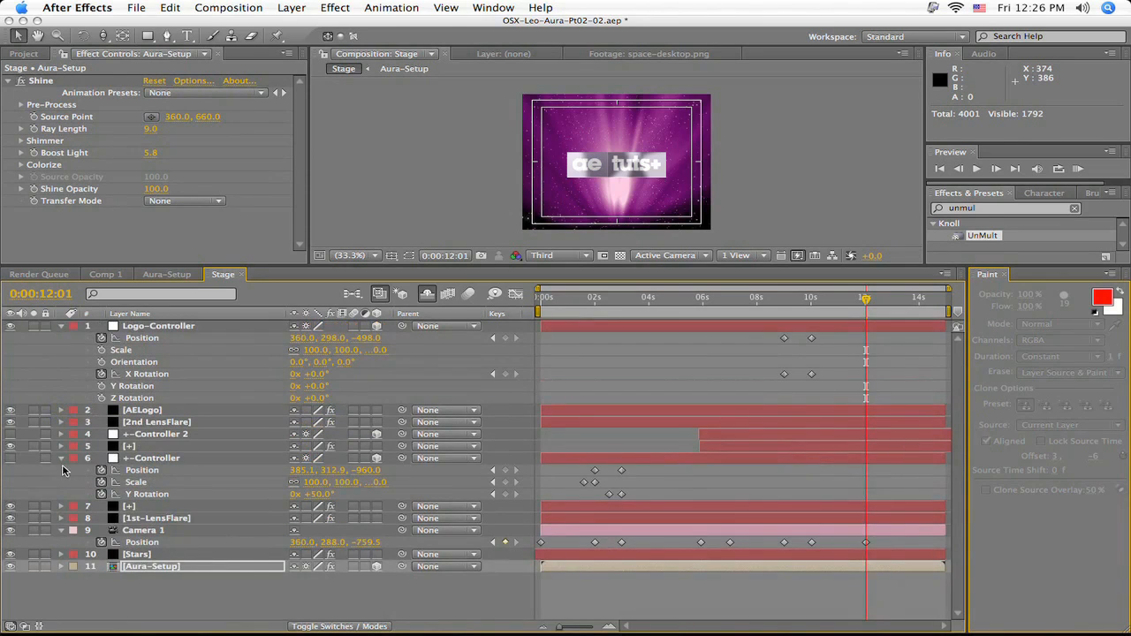
left_click(64, 462)
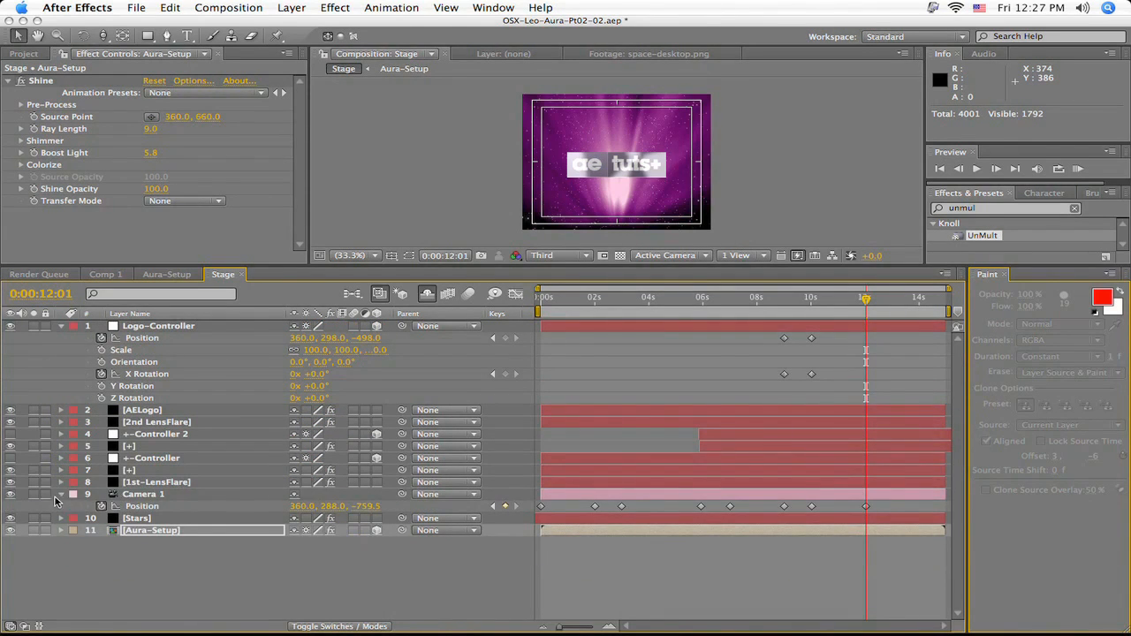
left_click(61, 494)
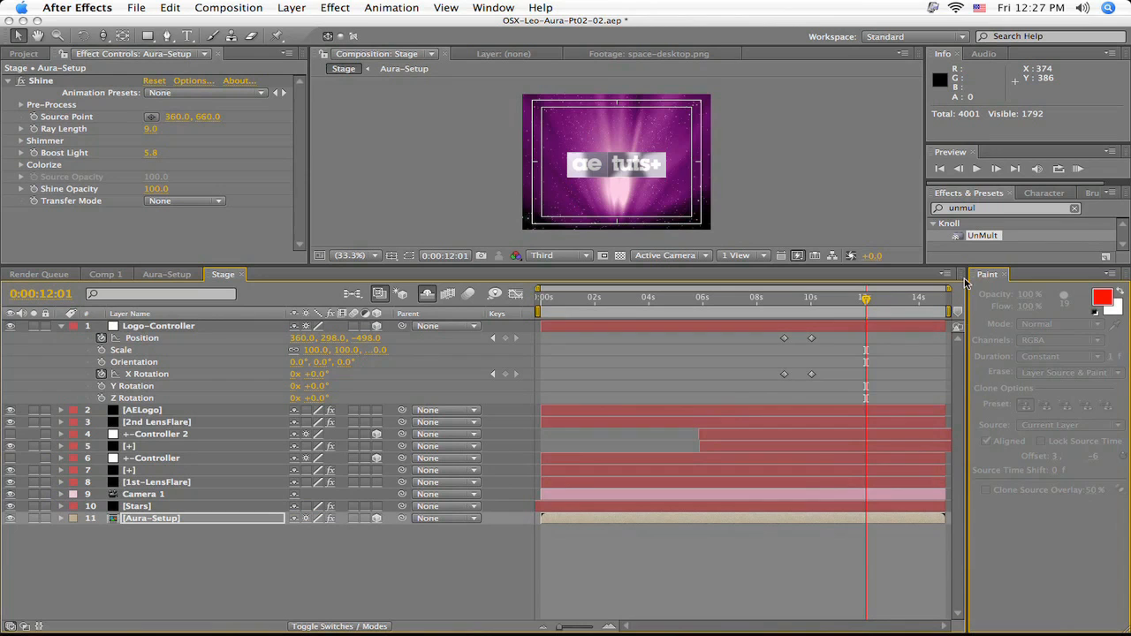
- Enable keyframing for the Offset of AELogo's Layer Map 1 at 0:00:09:24
mouse_move(866, 303)
left_mouse_down()
mouse_move(853, 303)
mouse_move(867, 305)
left_mouse_up()
left_click_drag(868, 303, 811, 303)
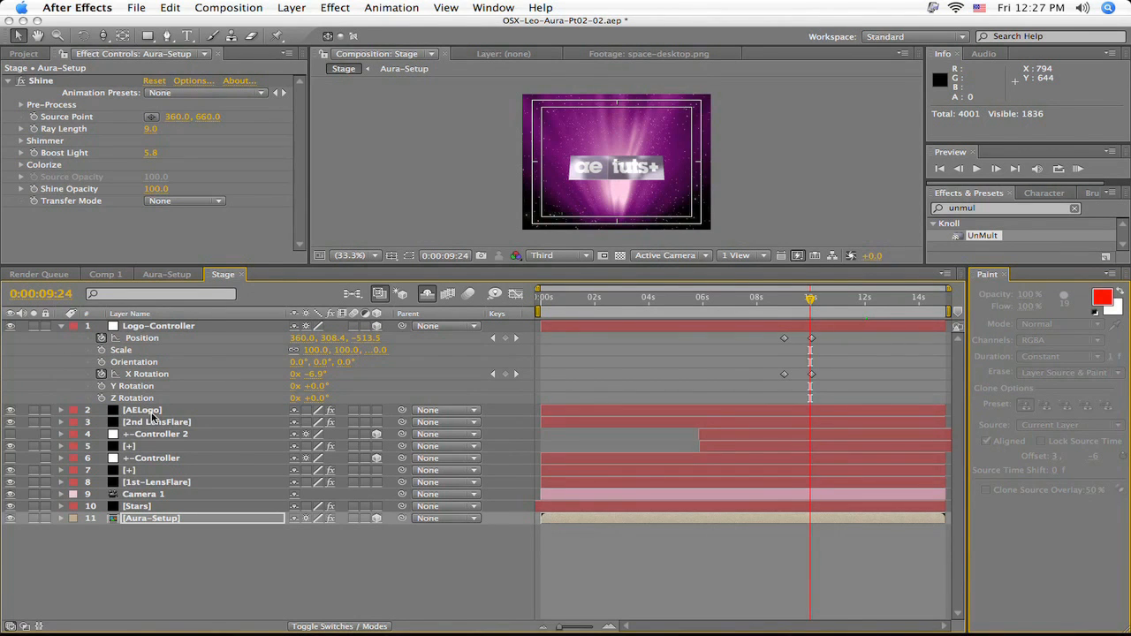
left_click(146, 410)
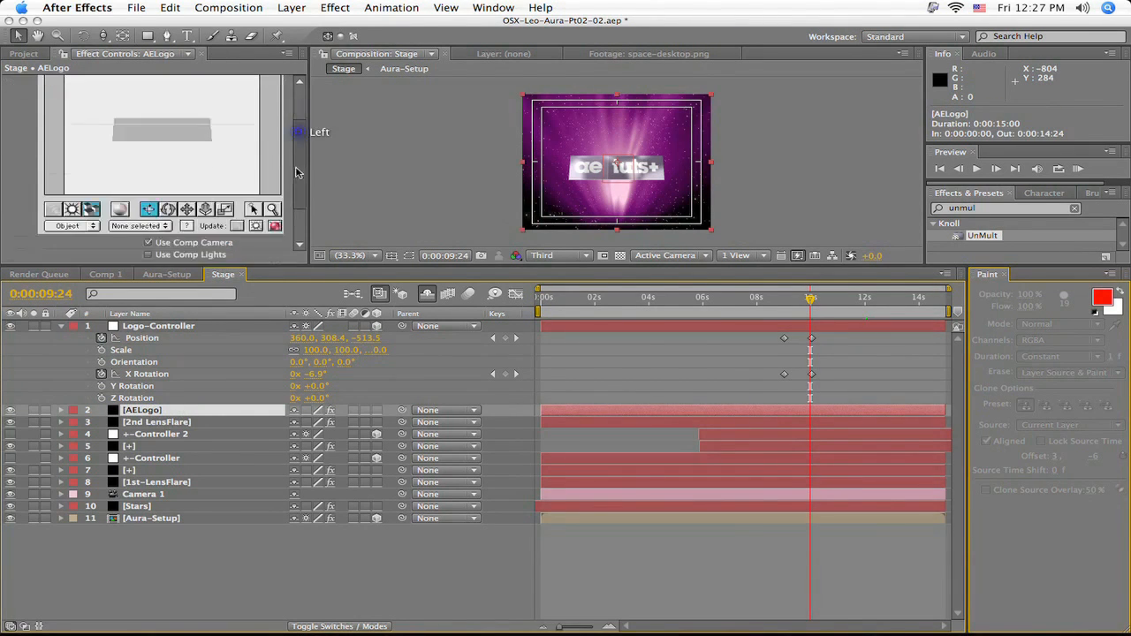
scroll(297, 172, "down", 3)
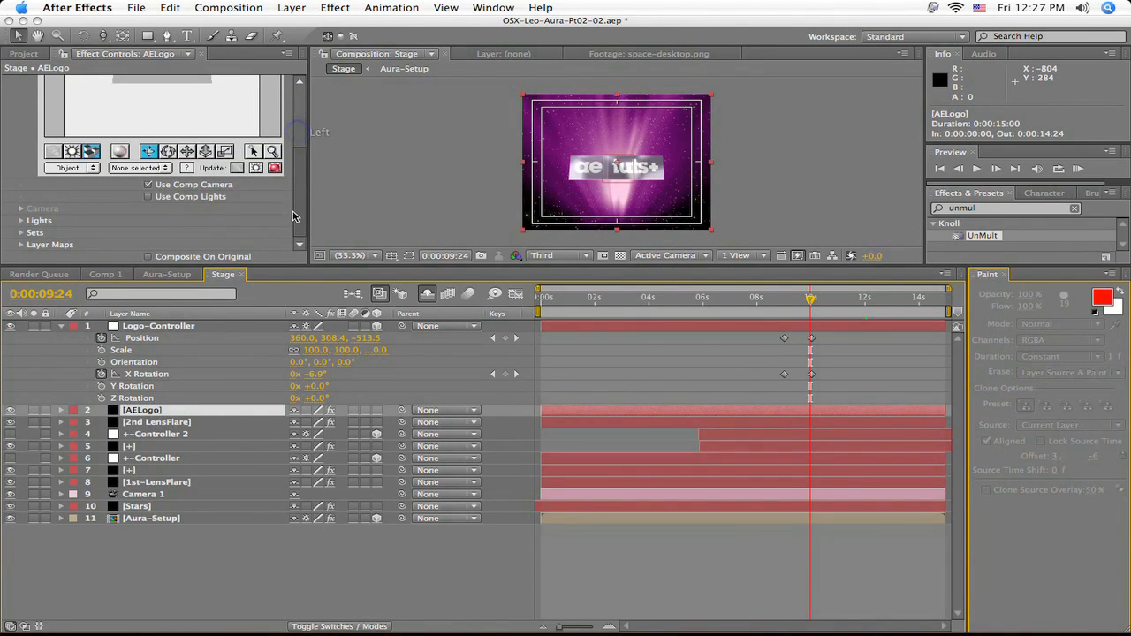
left_click(21, 246)
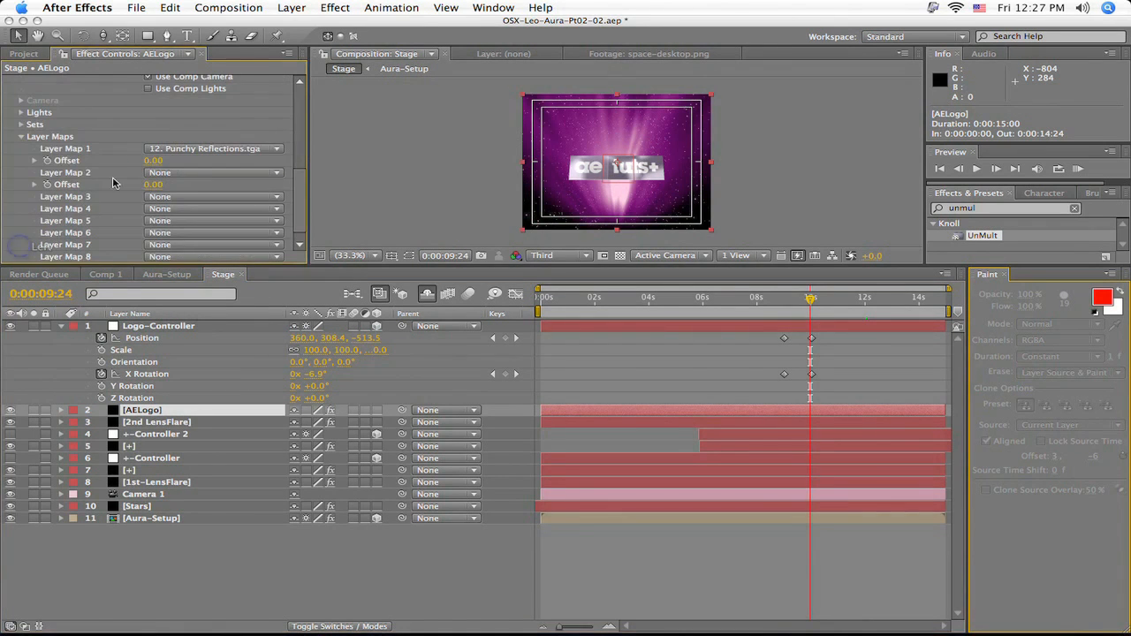
left_click(48, 162)
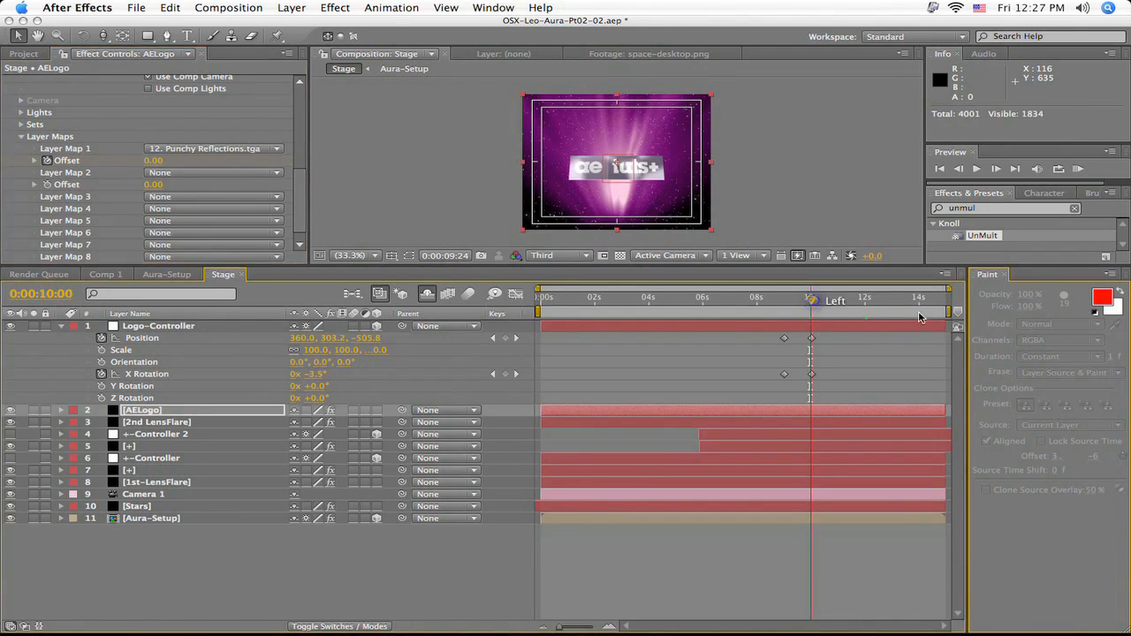
- Keyframe AELogo's Layer Map 1 Offset at 25 at 0:00:14:24
left_click_drag(811, 300, 954, 320)
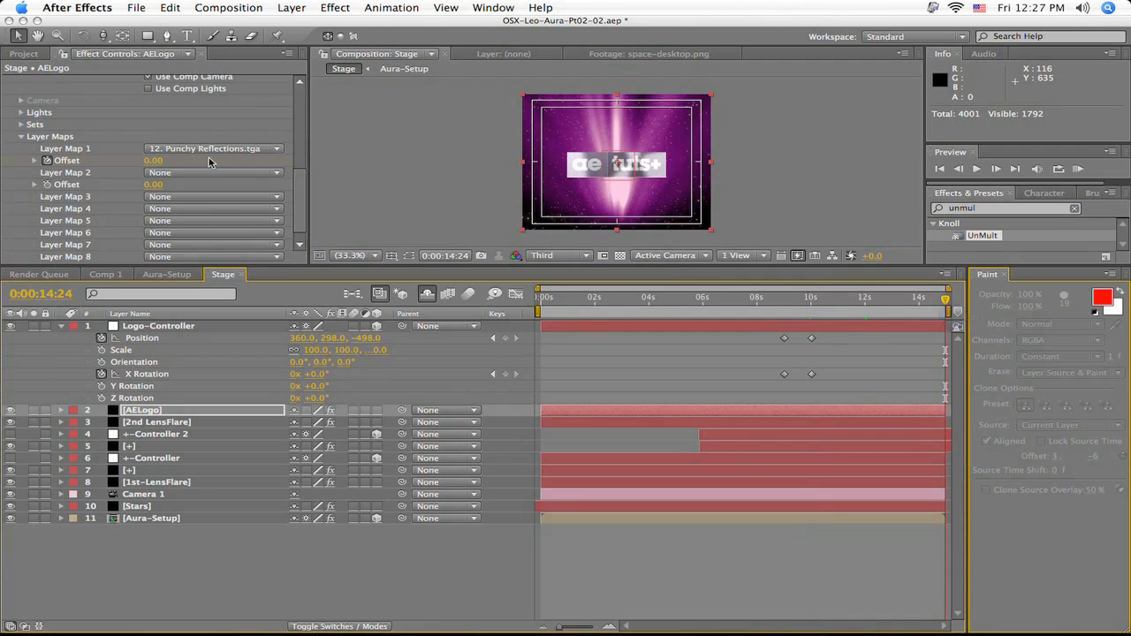
left_click(152, 161)
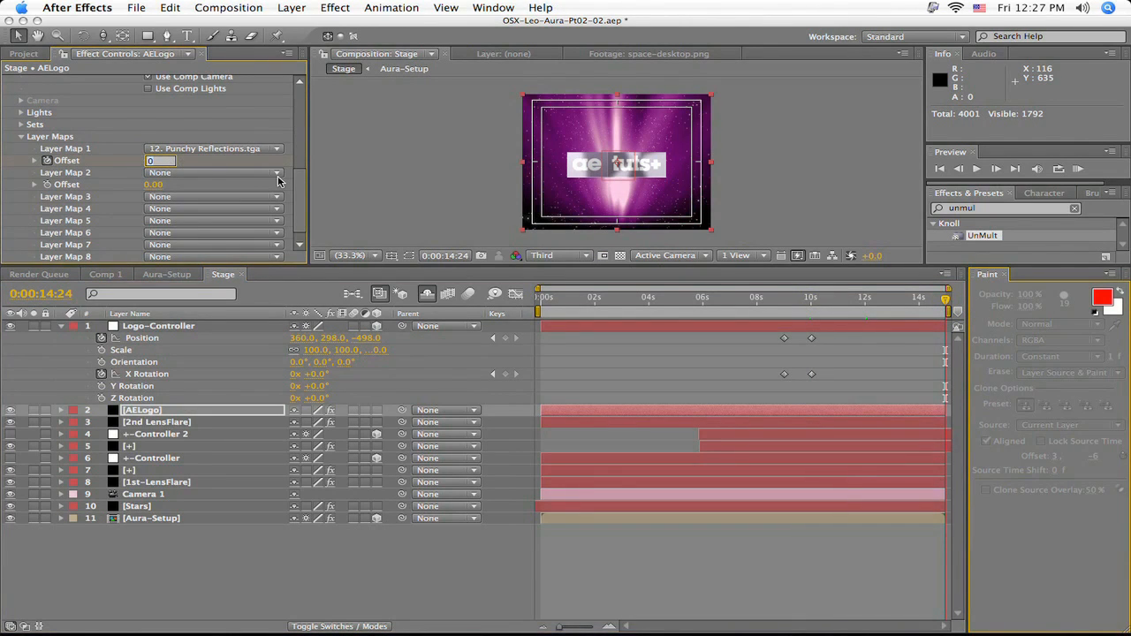
type("25")
key("Return")
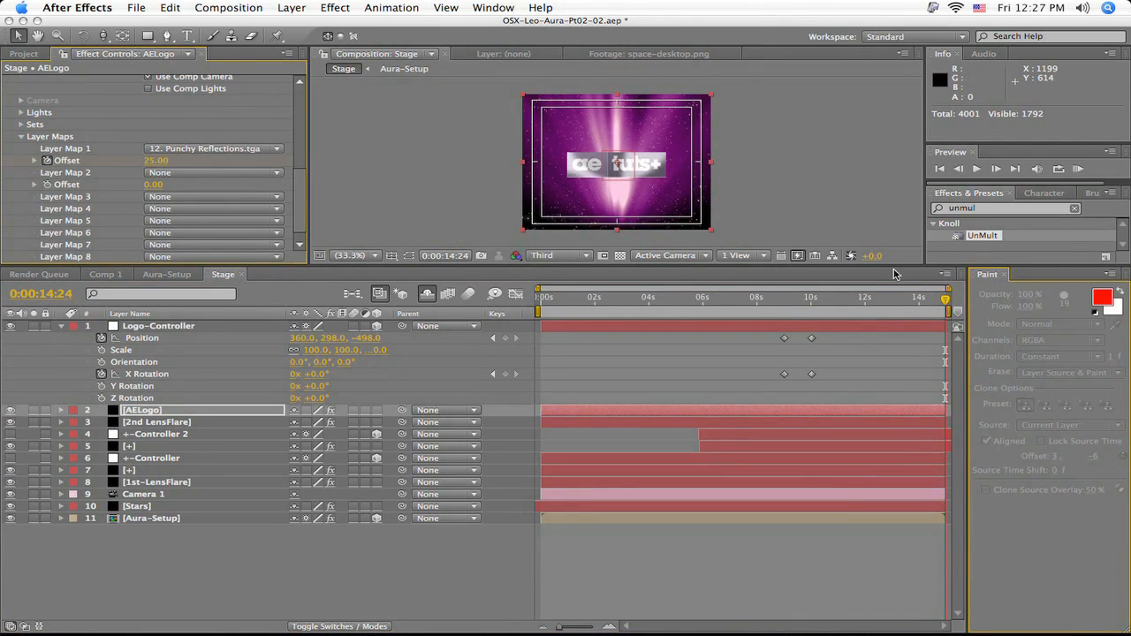
- Preview the opening of the composition and trim the starts of Logo-Controller and AELogo to 0:00:08:23
left_click_drag(943, 311, 537, 352)
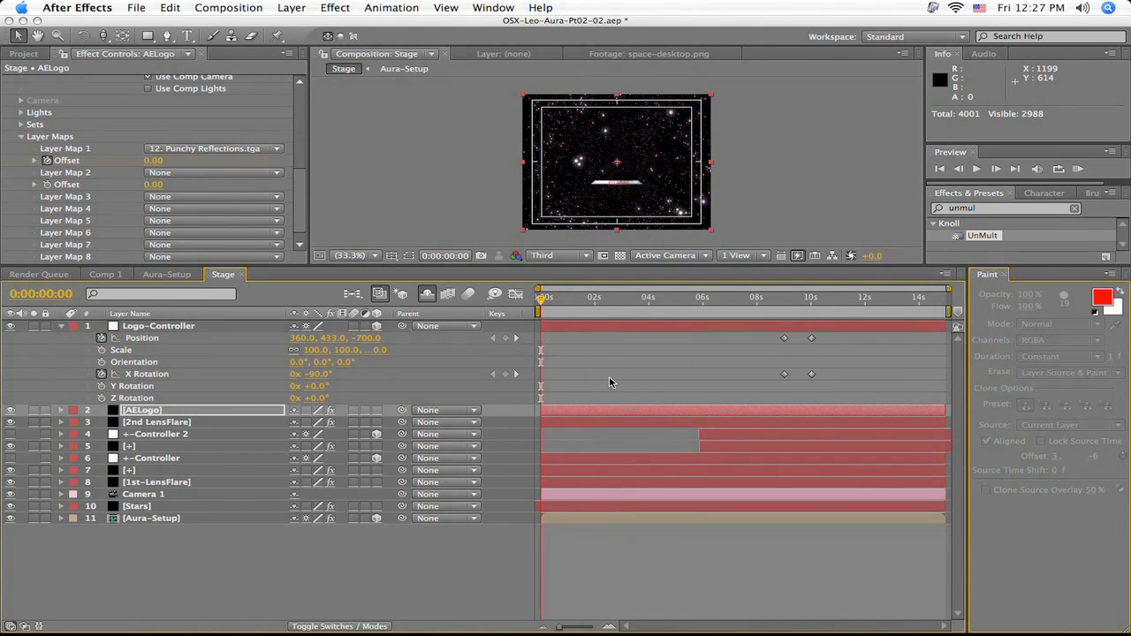
key("space")
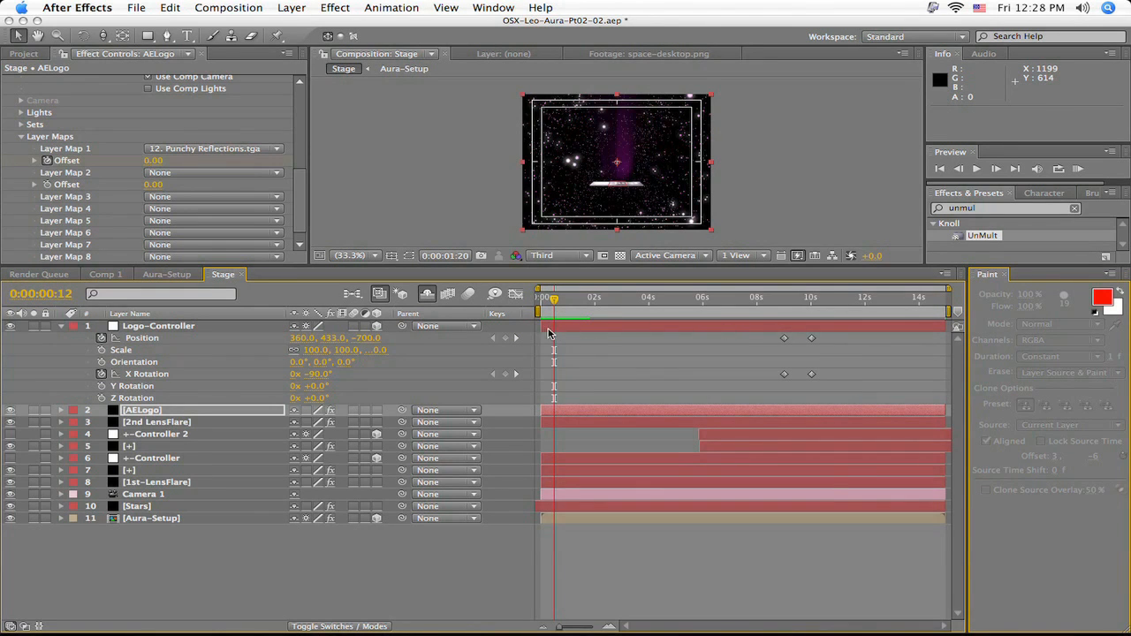
left_click_drag(541, 328, 782, 346)
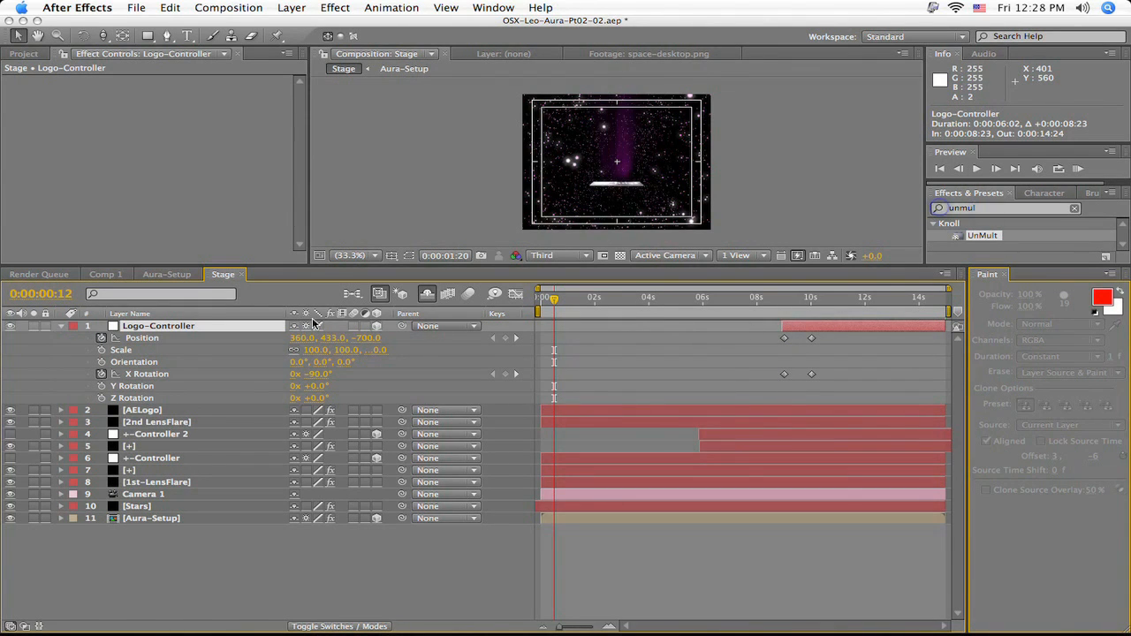
left_click_drag(544, 410, 786, 411)
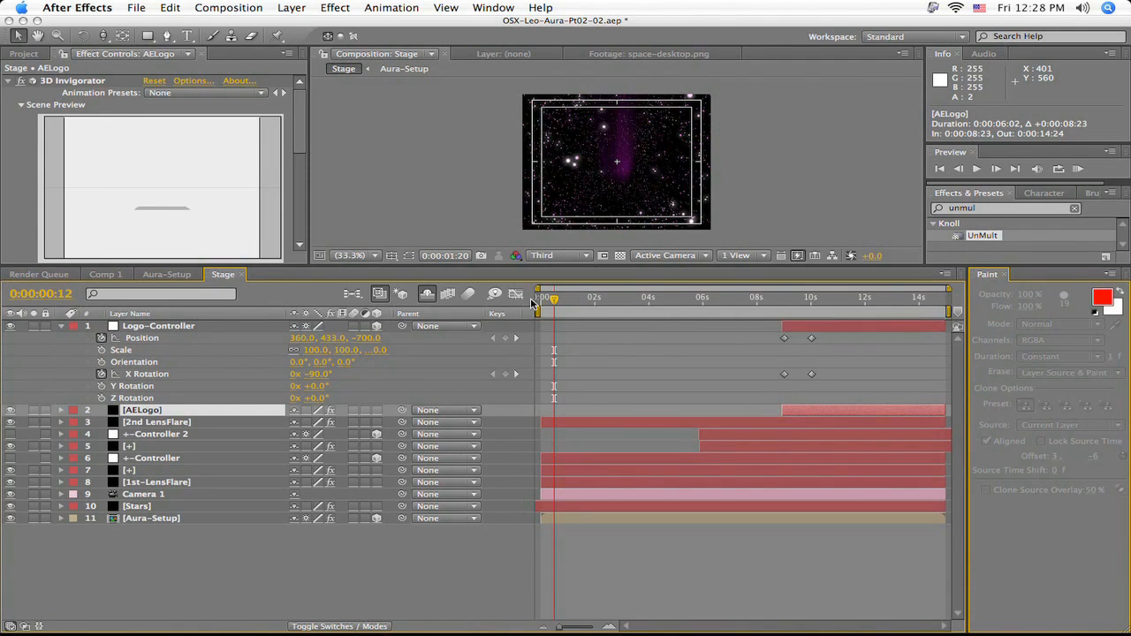
- Preview the whole composition from 0:00:00:00 and review the animation up to 0:00:13:03
left_click_drag(554, 299, 537, 298)
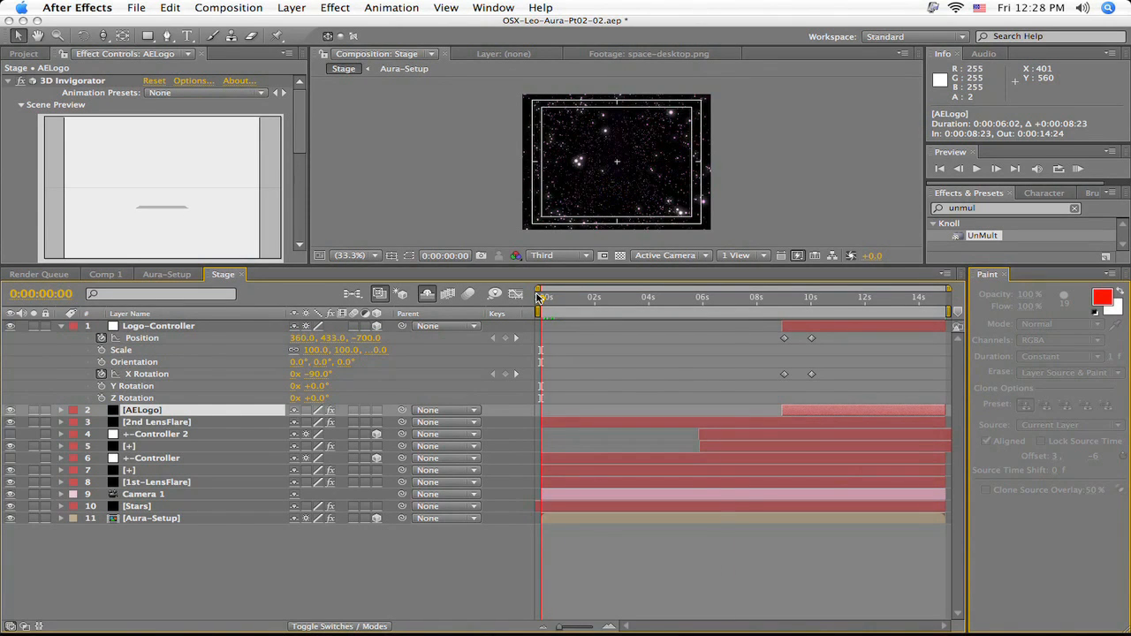
key("KP_0")
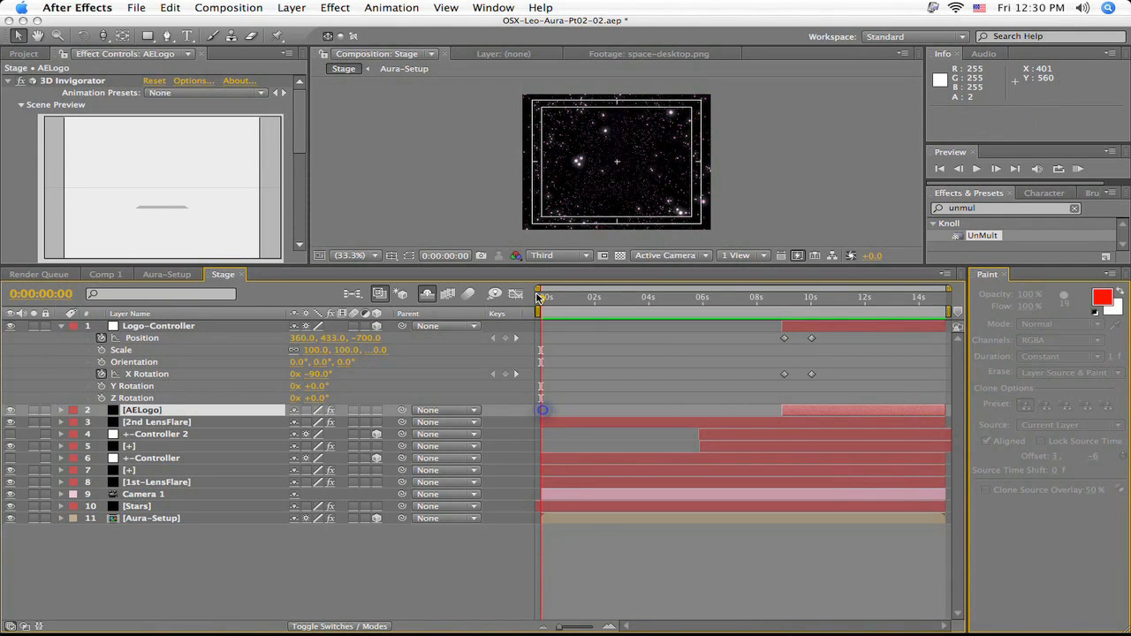
left_click_drag(542, 303, 892, 410)
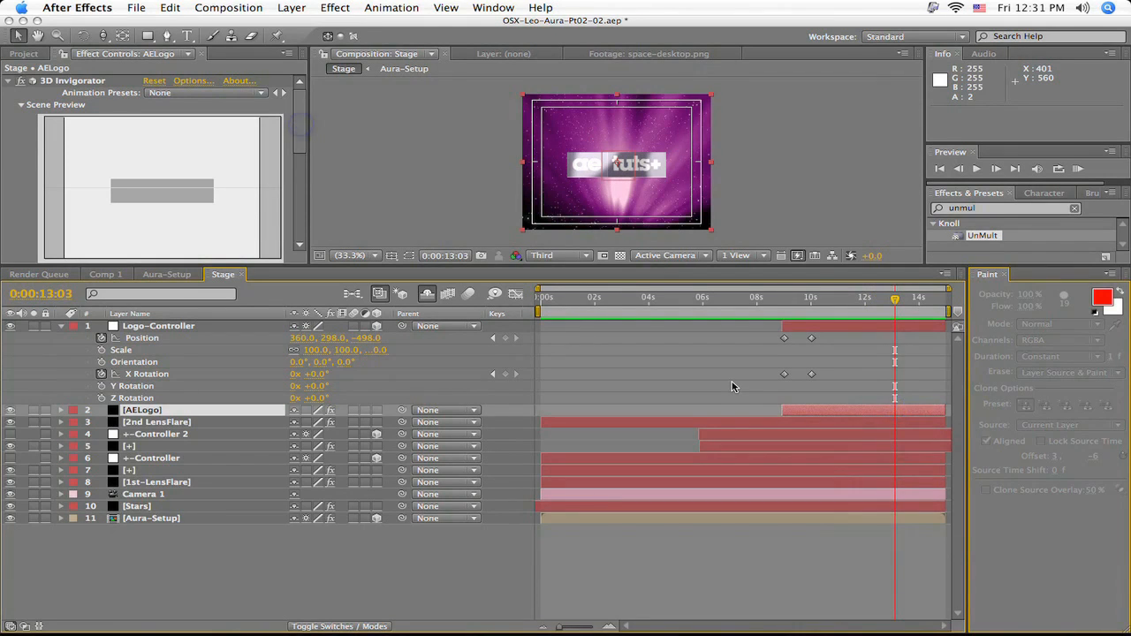